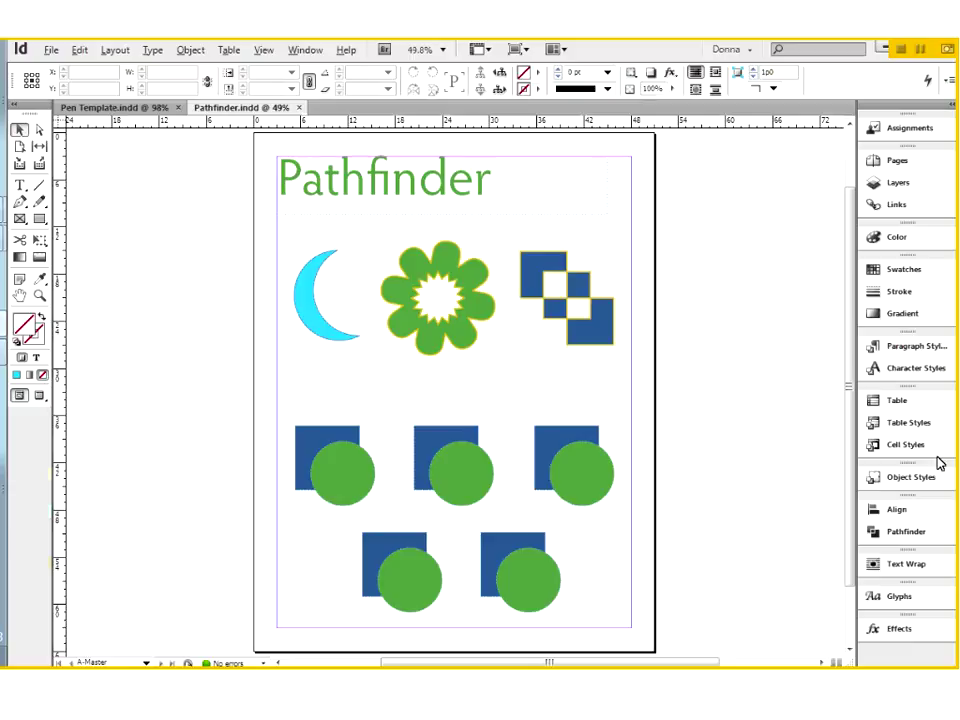
# Examine the finished crescent, flower and overlapping-squares artwork, and the separate squares and circles in the pairs below it.
pyautogui.click(315, 322)
pyautogui.keyDown('shift'); pyautogui.click(435, 340); pyautogui.keyUp('shift')
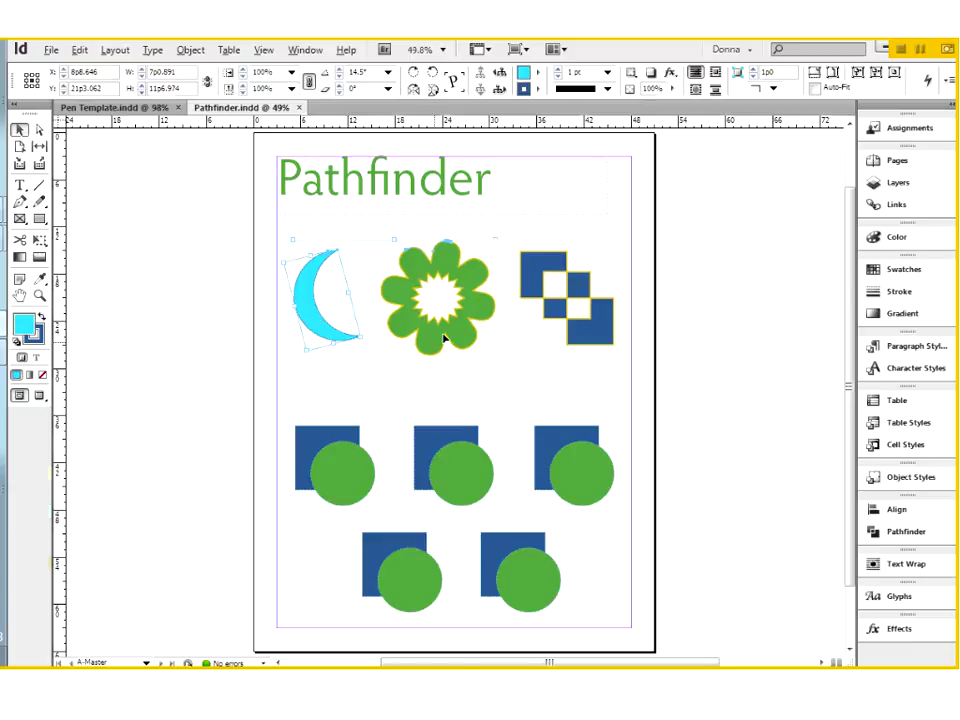
pyautogui.keyDown('shift'); pyautogui.click(590, 330); pyautogui.keyUp('shift')
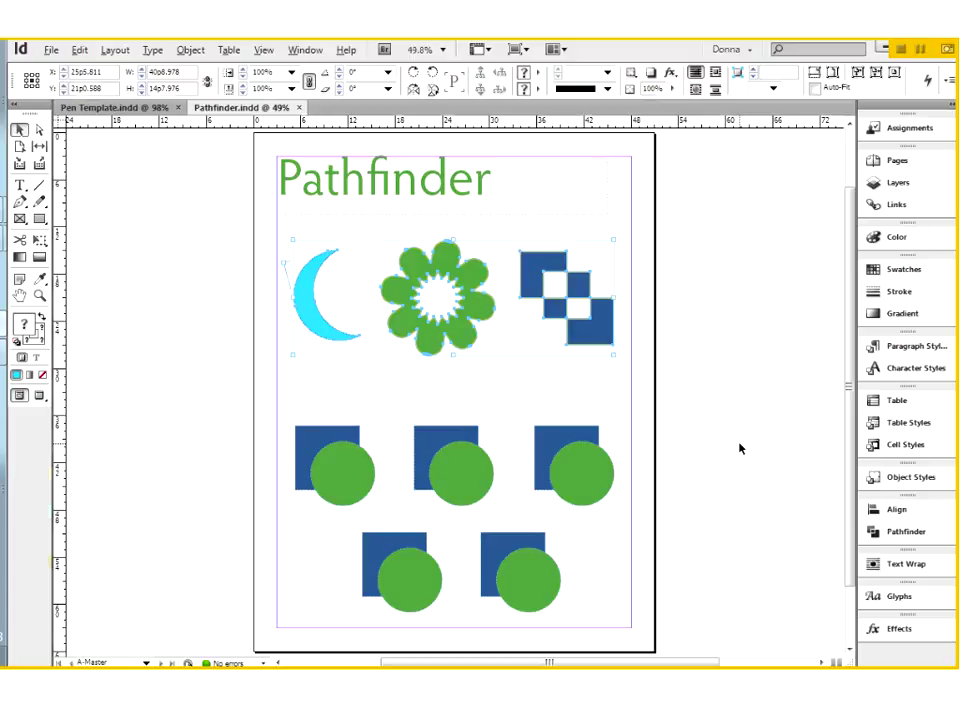
pyautogui.click(707, 360)
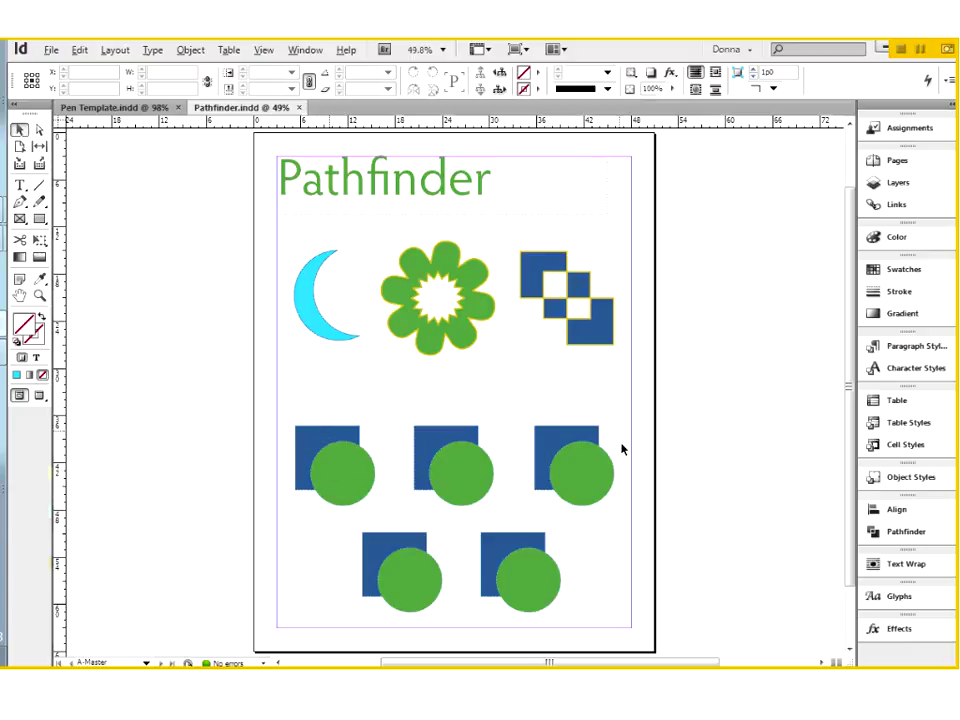
pyautogui.click(331, 485)
pyautogui.click(318, 438)
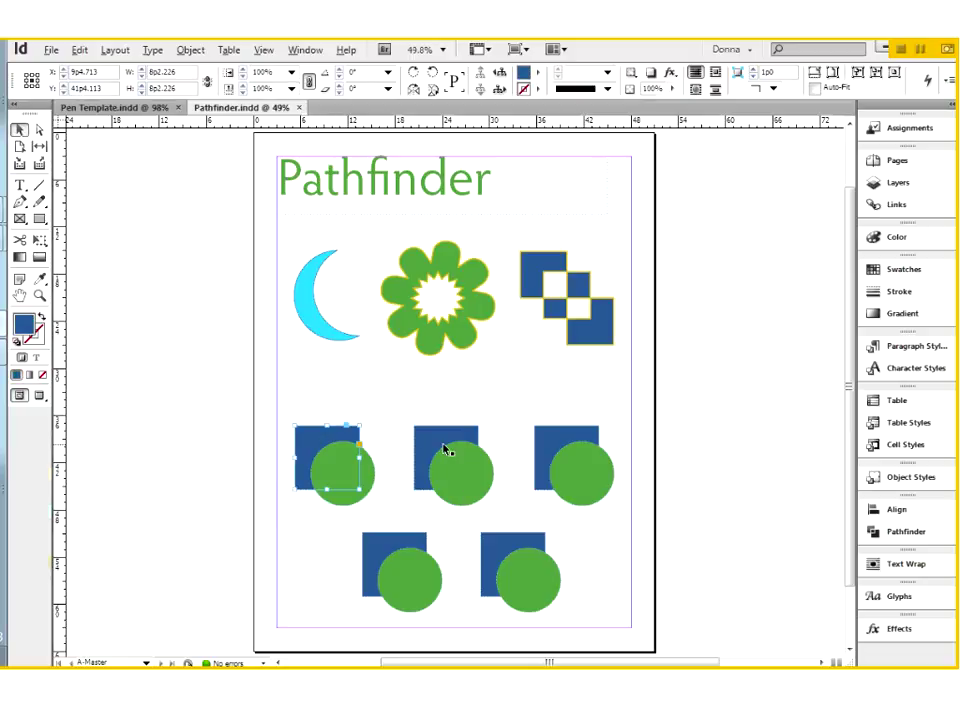
pyautogui.click(465, 473)
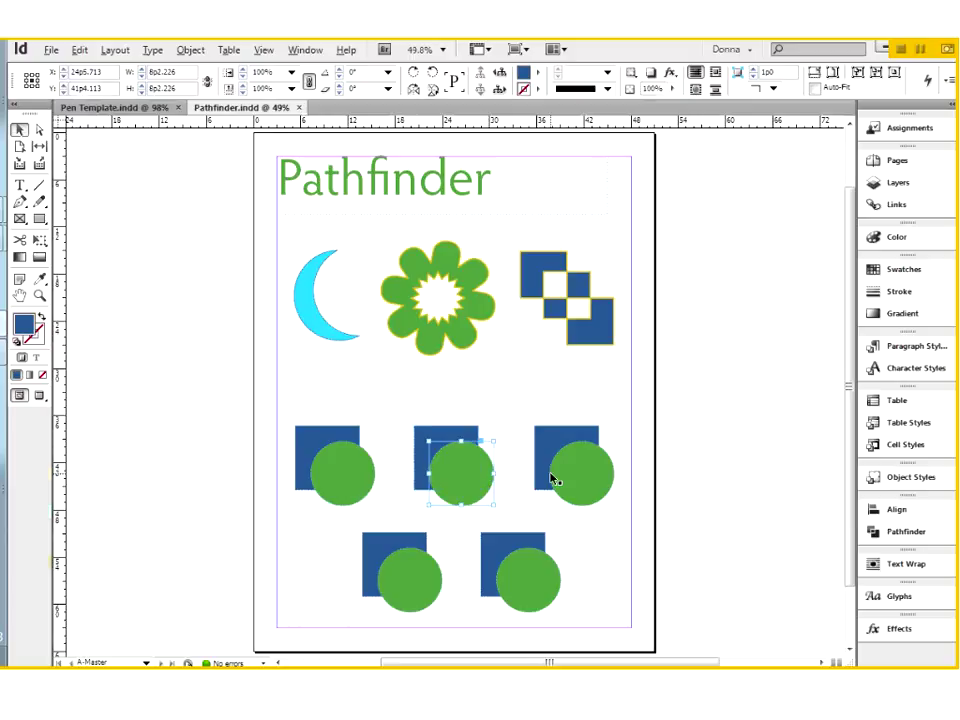
pyautogui.click(596, 486)
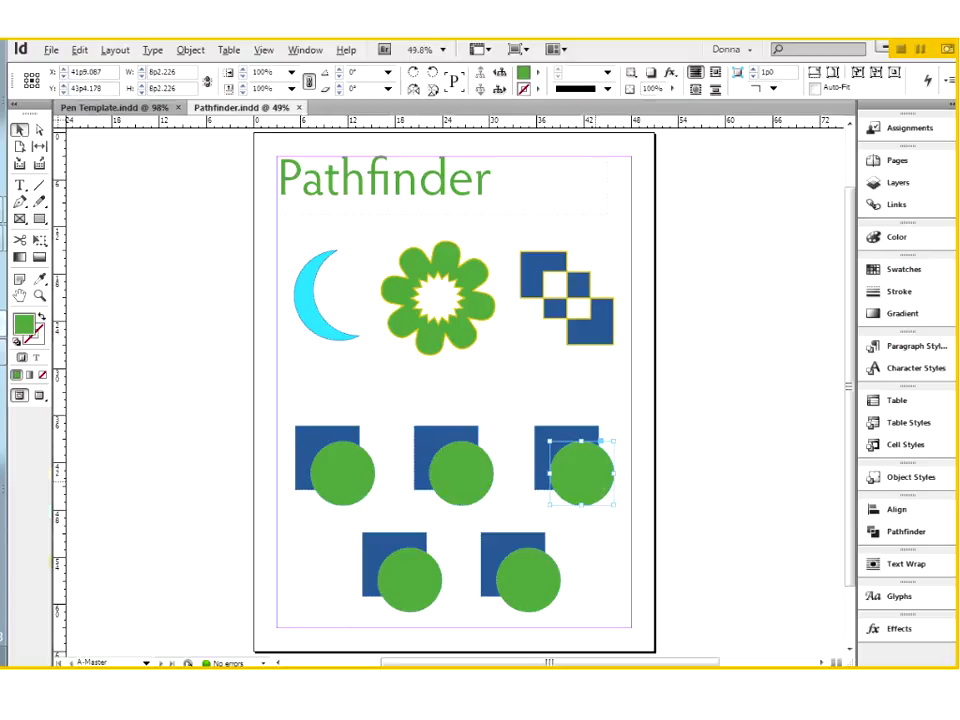
# Display the Pathfinder operations for combining shapes.
pyautogui.click(897, 534)
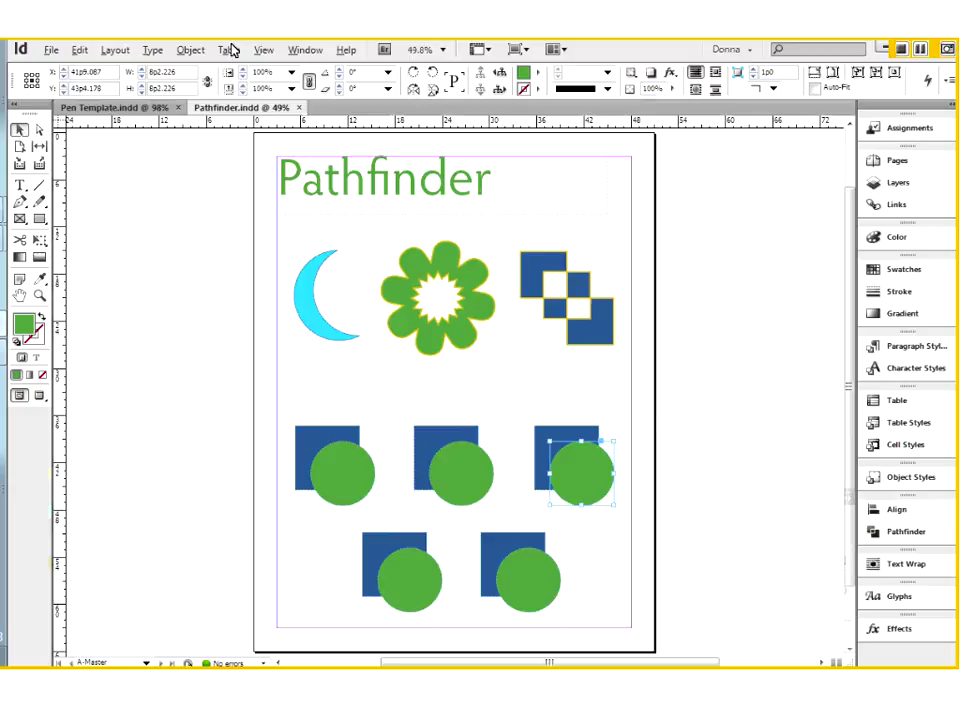
pyautogui.click(306, 50)
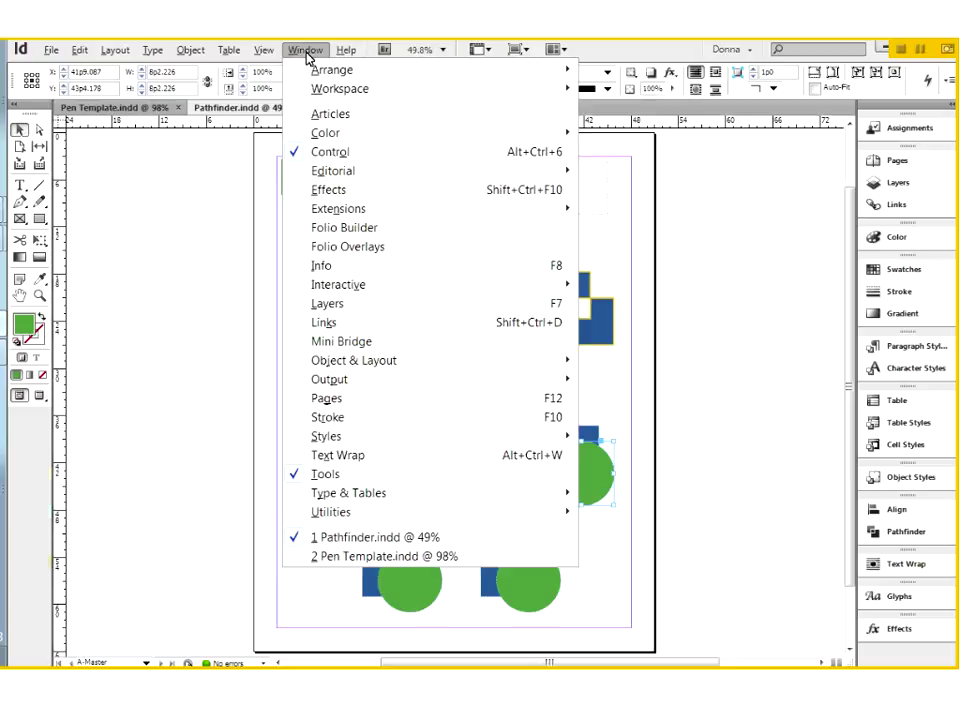
pyautogui.moveTo(330, 365)
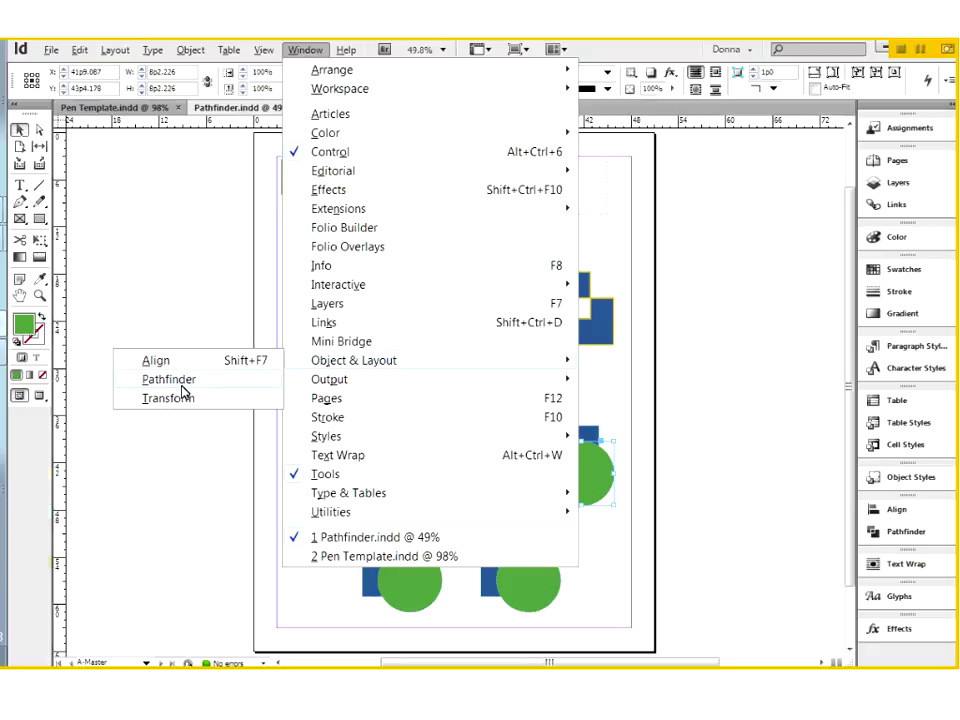
pyautogui.click(900, 531)
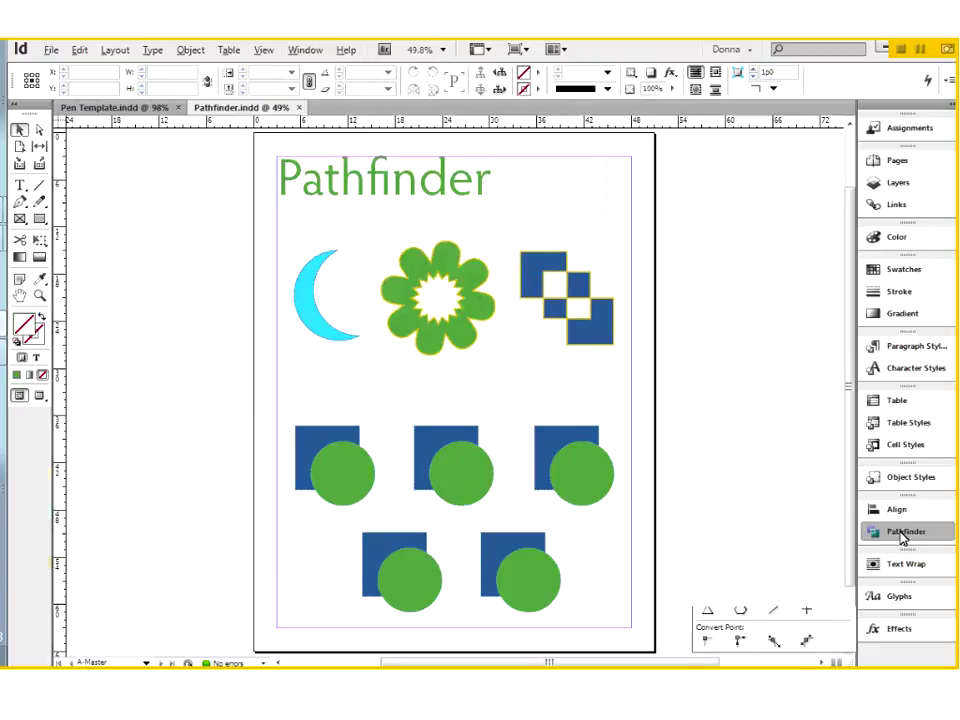
pyautogui.click(900, 531)
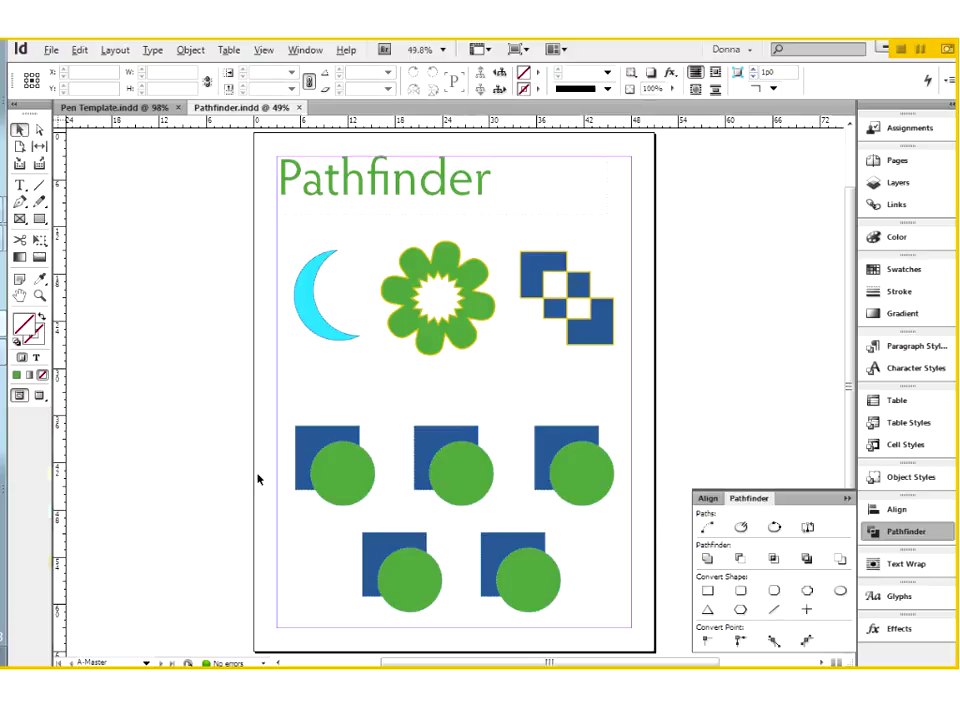
# Merge the first square-and-circle pair of the upper row into one shape with Pathfinder Add, and show its anchor points.
pyautogui.moveTo(280, 428); pyautogui.dragTo(378, 510)
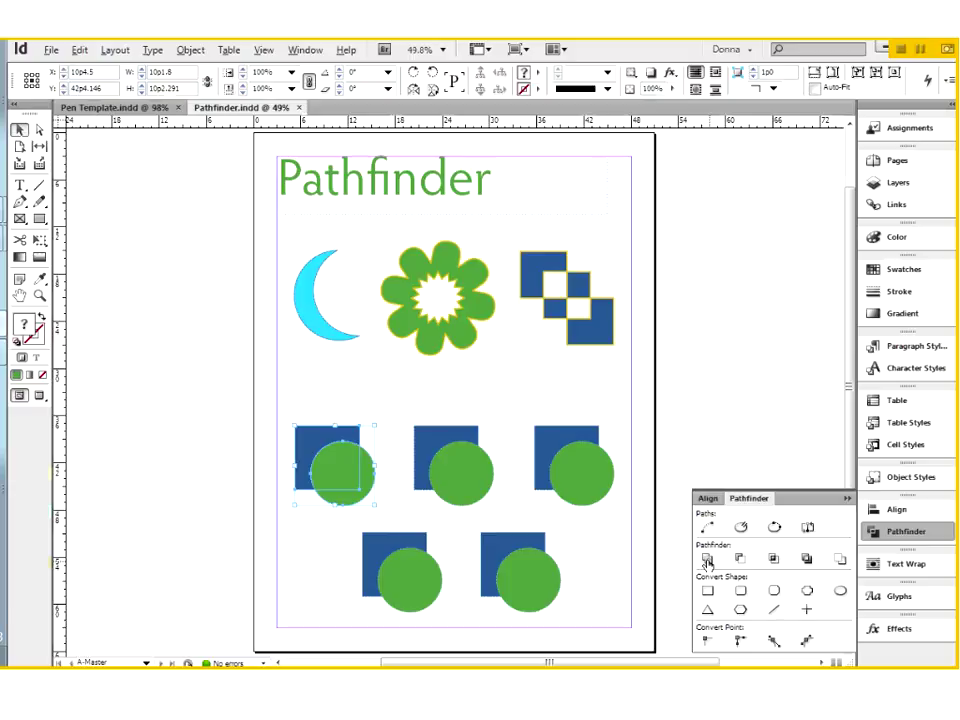
pyautogui.click(707, 560)
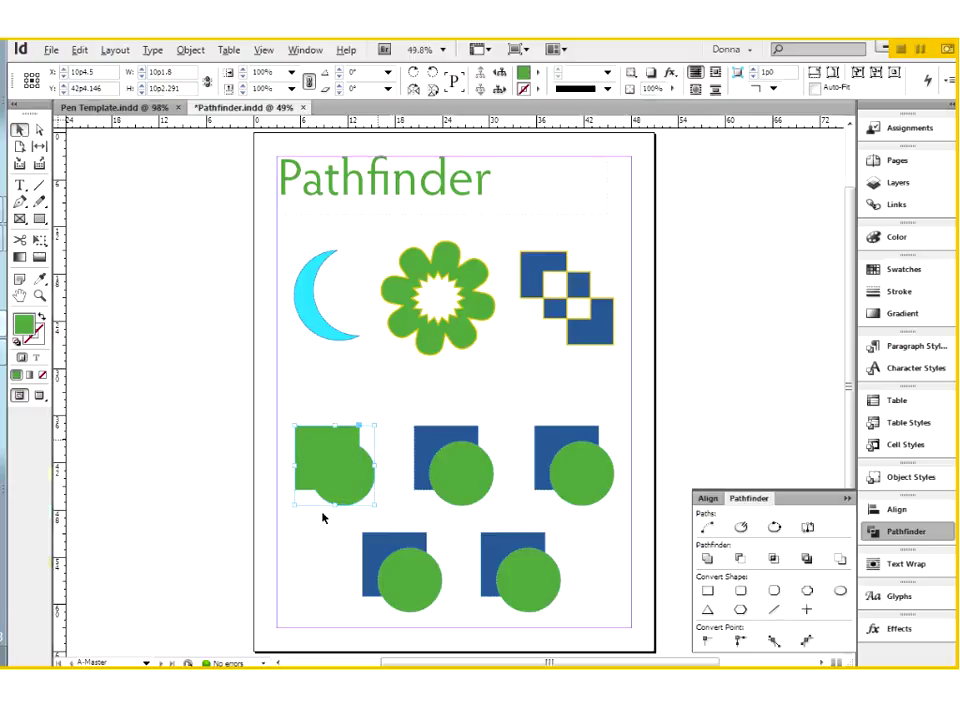
pyautogui.press('a')
pyautogui.click(228, 374)
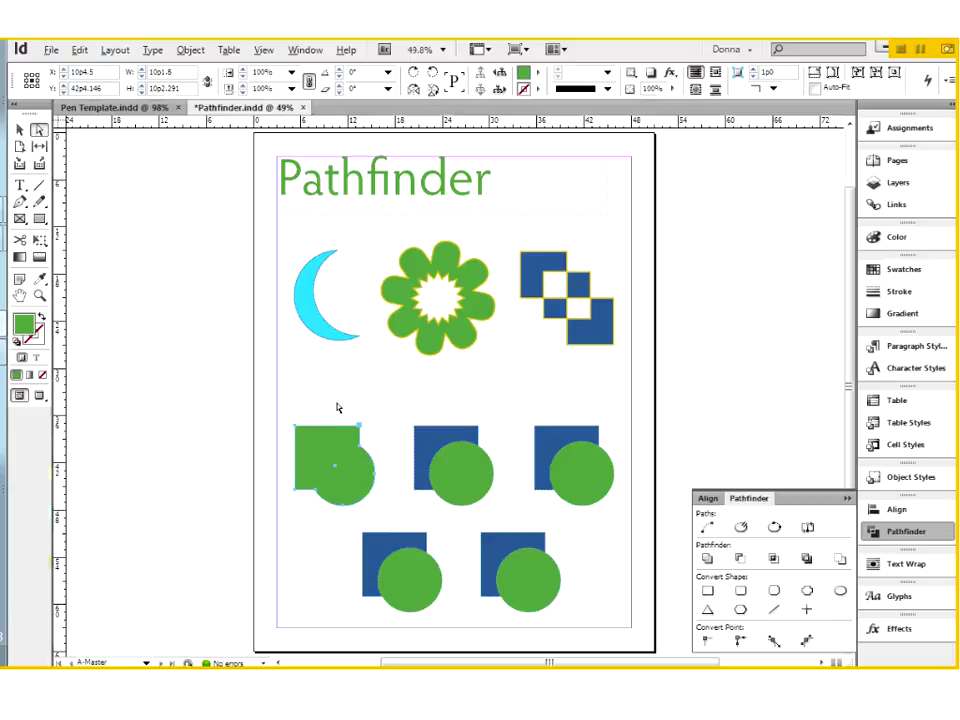
pyautogui.click(360, 468)
pyautogui.click(39, 219)
pyautogui.click(39, 219)
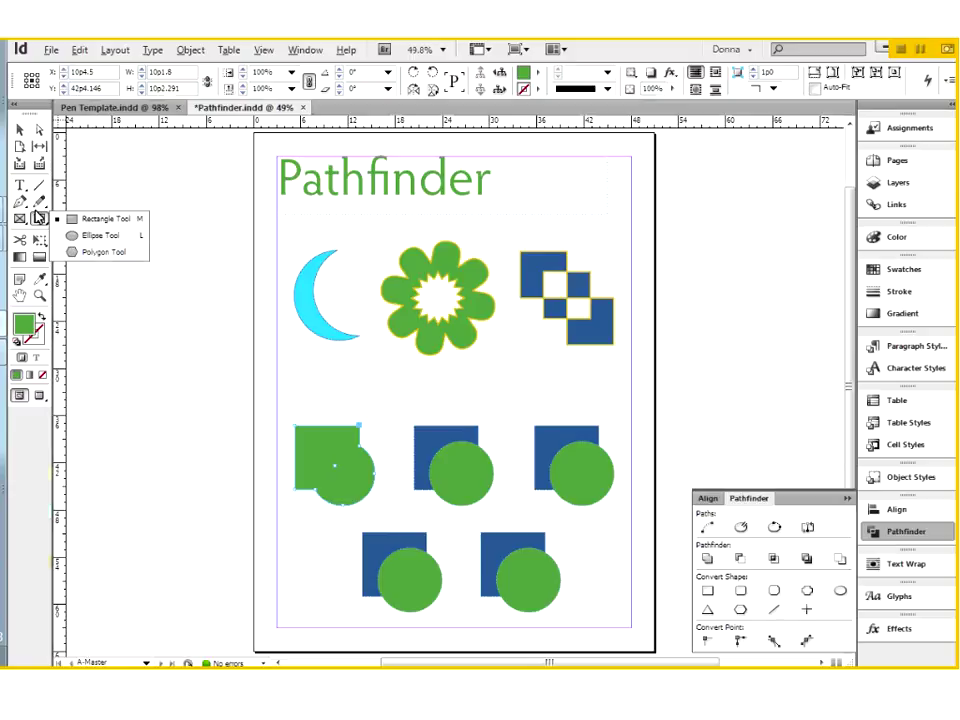
pyautogui.click(42, 221)
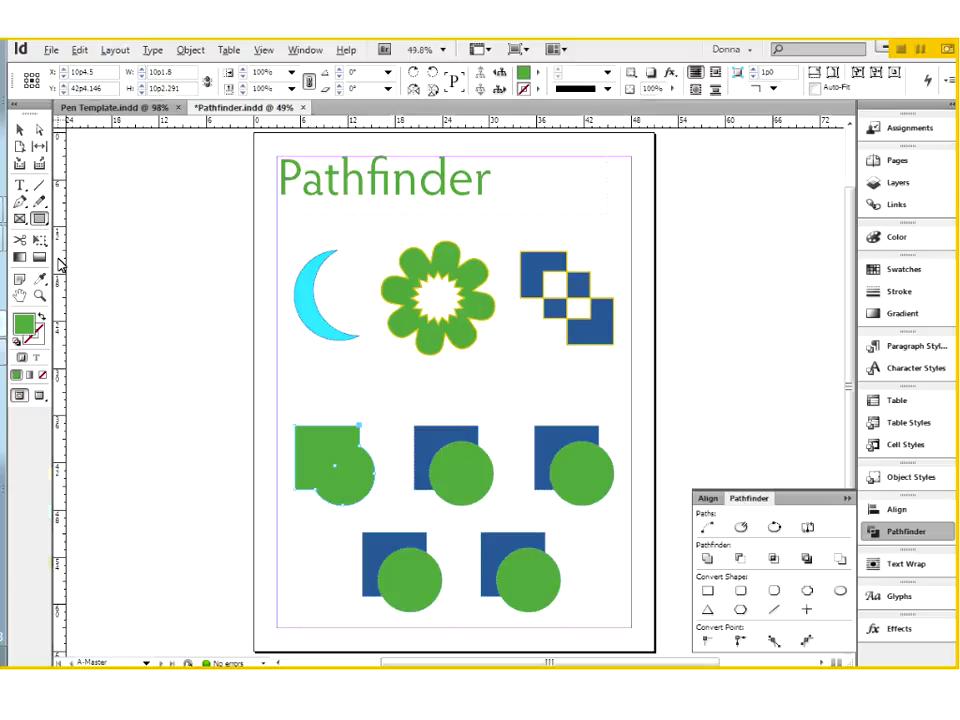
# Cut the green circle out of the blue square in the middle pair of the upper row with Pathfinder Subtract.
pyautogui.click(20, 131)
pyautogui.click(419, 441)
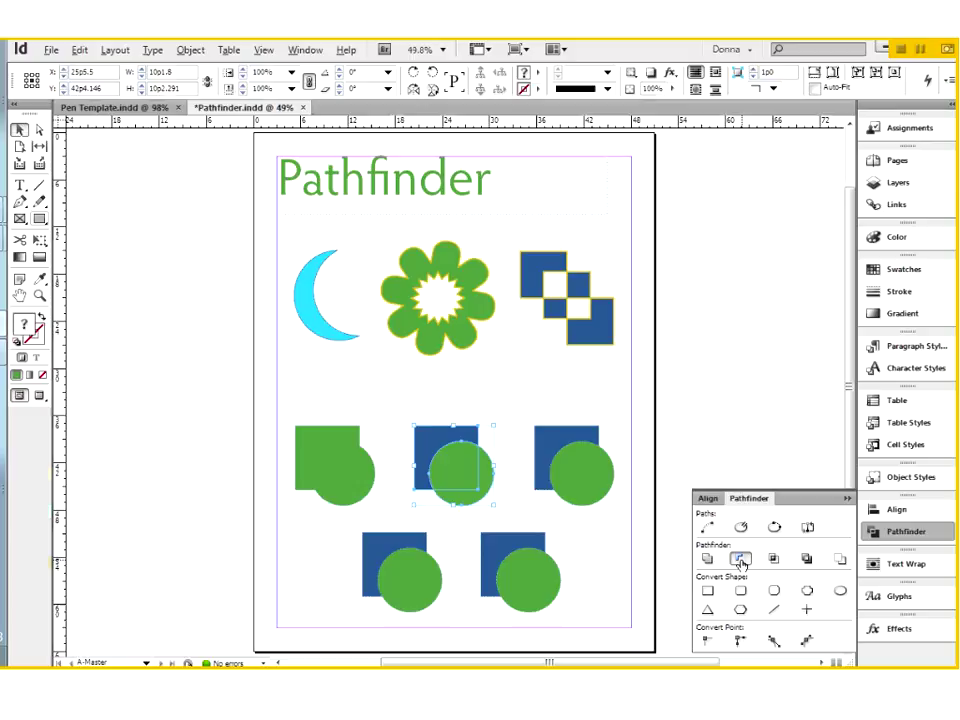
pyautogui.click(740, 560)
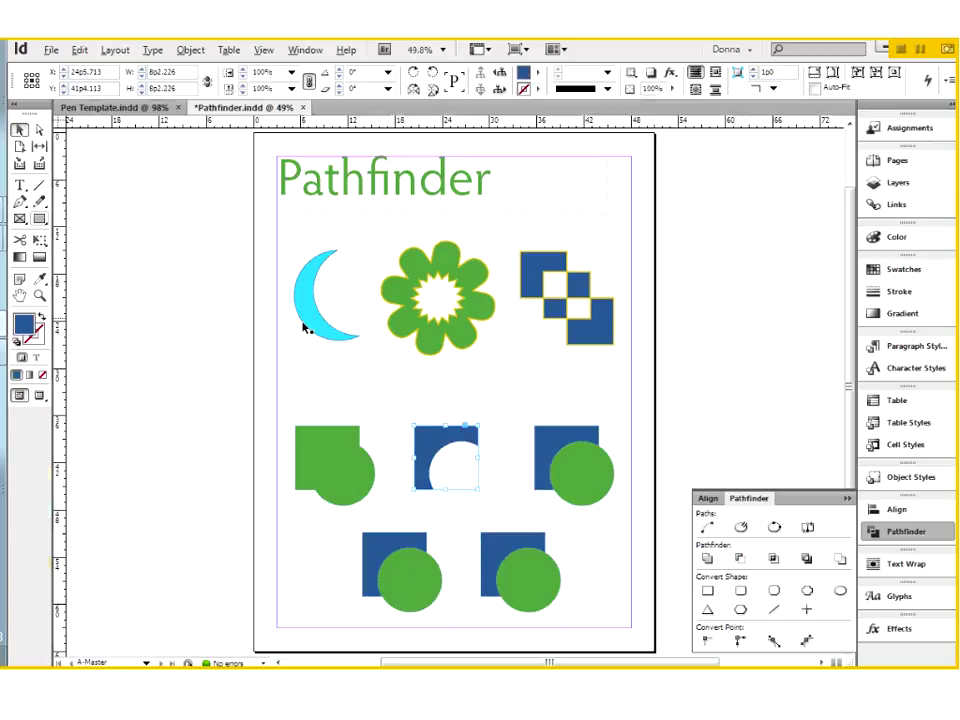
pyautogui.hotkey('ctrl', 'shift', 'a')
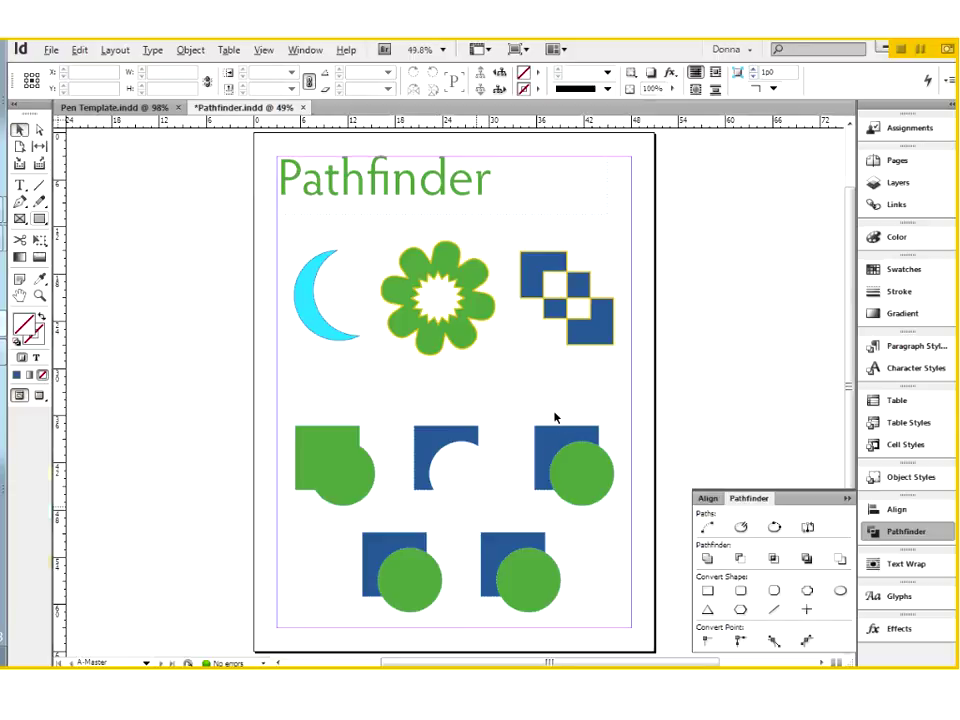
# Reduce the last square-and-circle pair of the upper row to its overlapping area with Pathfinder Intersect.
pyautogui.click(585, 493)
pyautogui.hotkey('ctrl', '=')
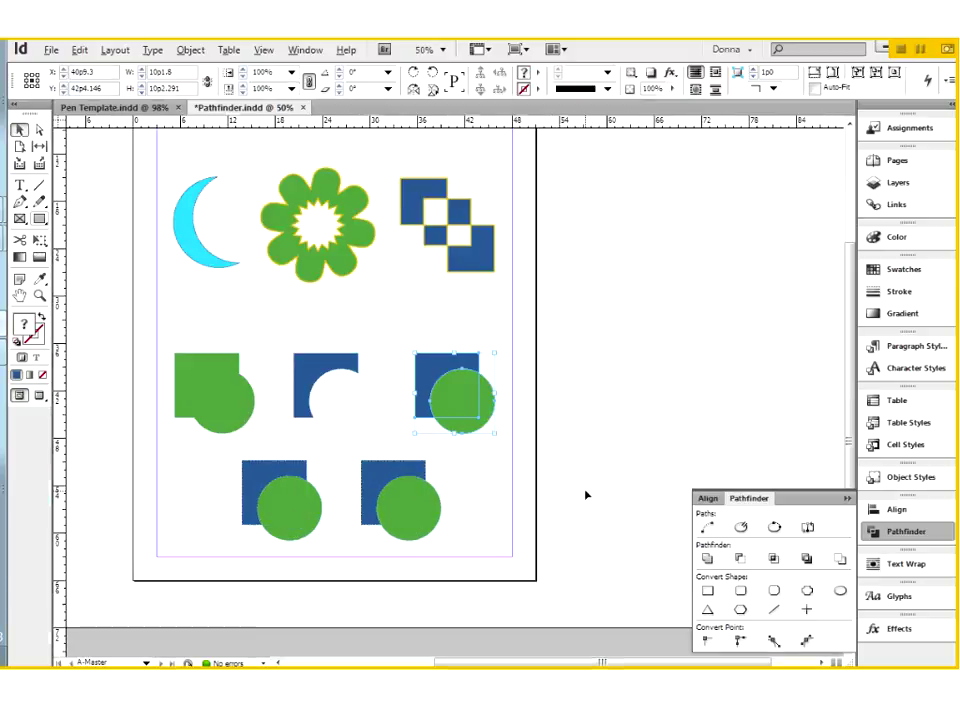
pyautogui.hotkey('ctrl', '=')
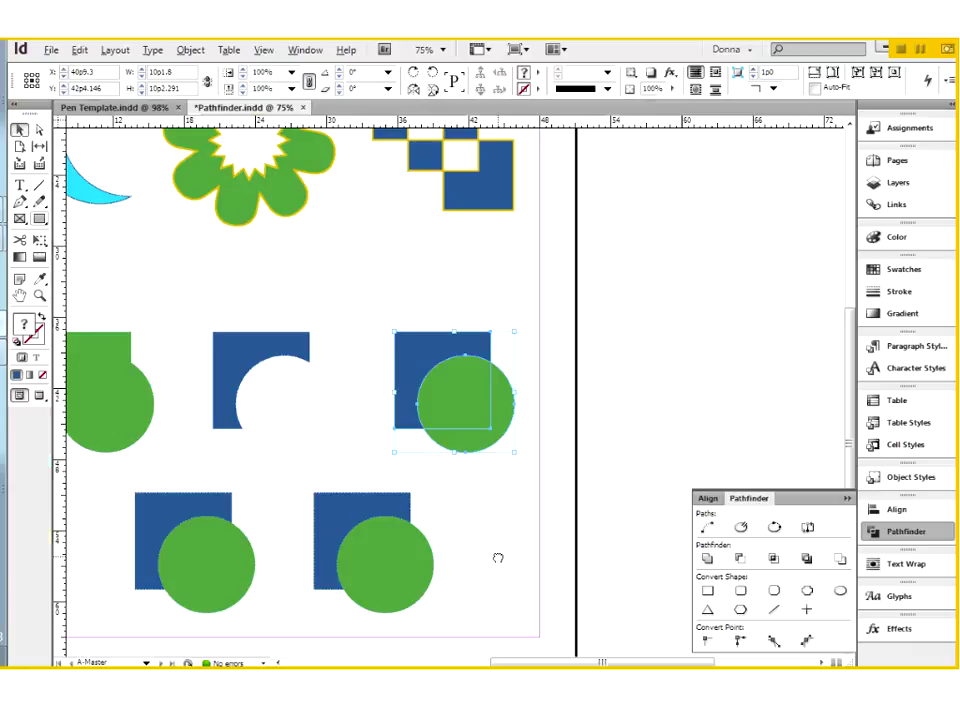
pyautogui.moveTo(497, 557); pyautogui.dragTo(576, 474)
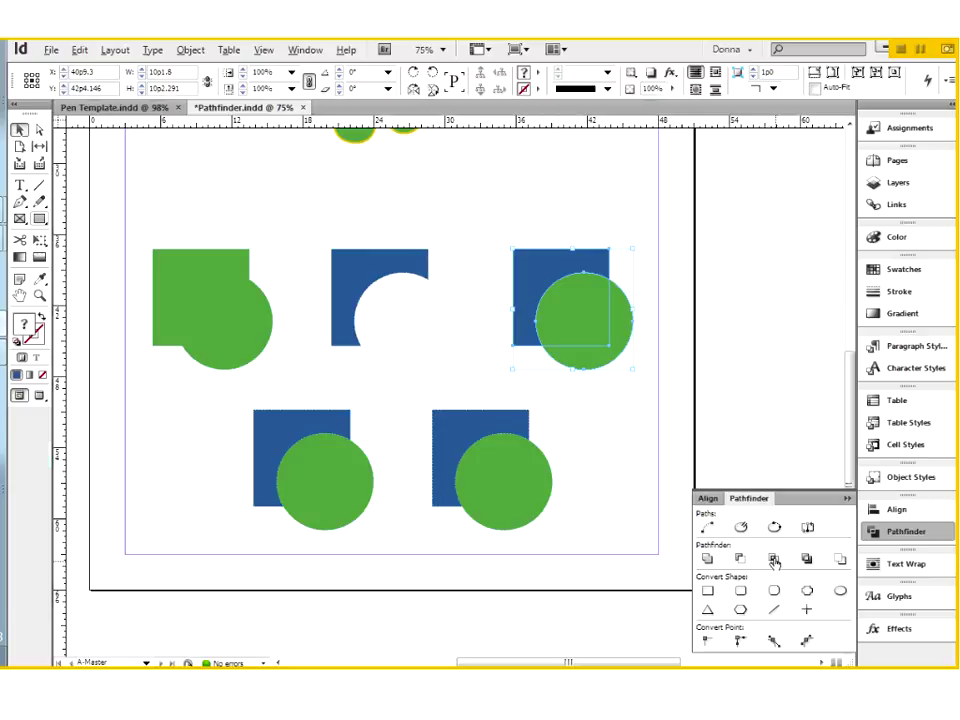
pyautogui.click(774, 560)
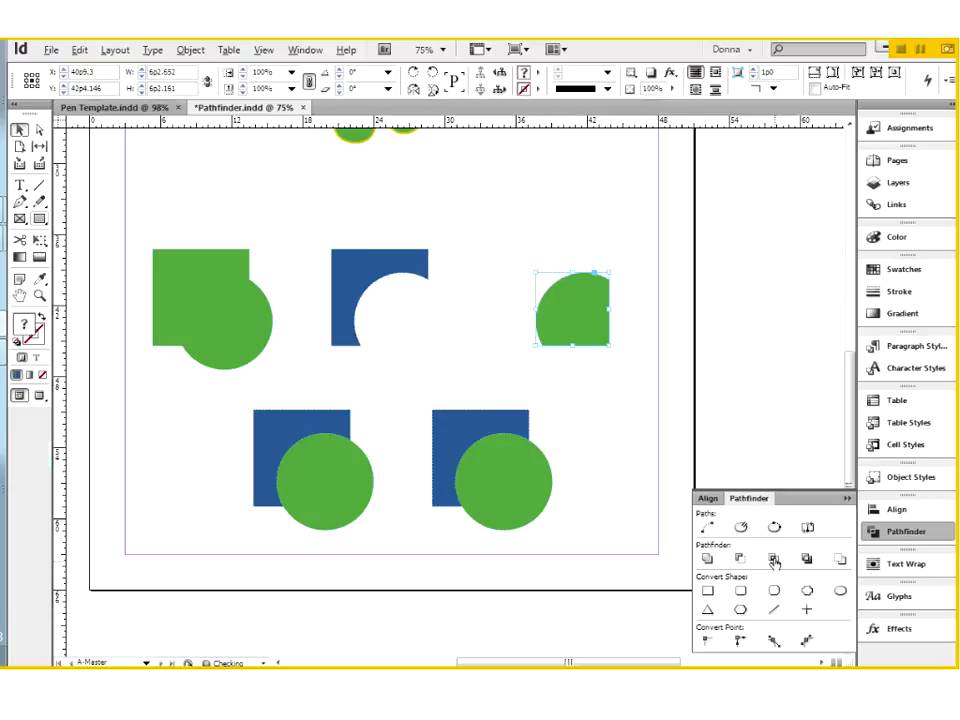
pyautogui.click(590, 367)
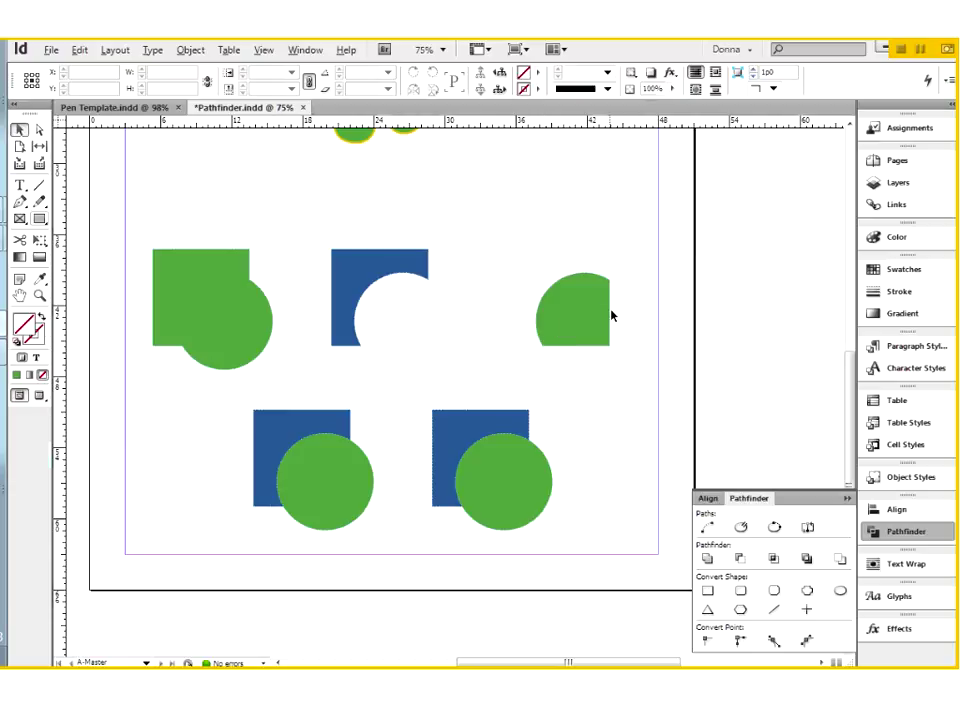
# Knock out the overlapping area of the first lower-row square-and-circle pair with Pathfinder Exclude Overlap.
pyautogui.moveTo(206, 422); pyautogui.dragTo(343, 508)
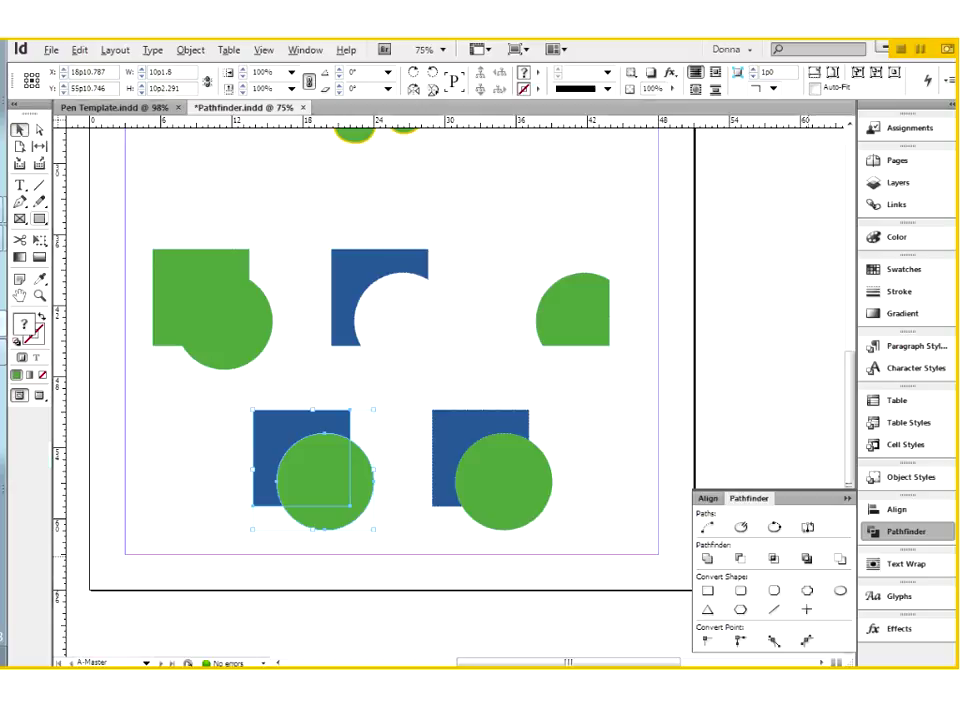
pyautogui.click(806, 560)
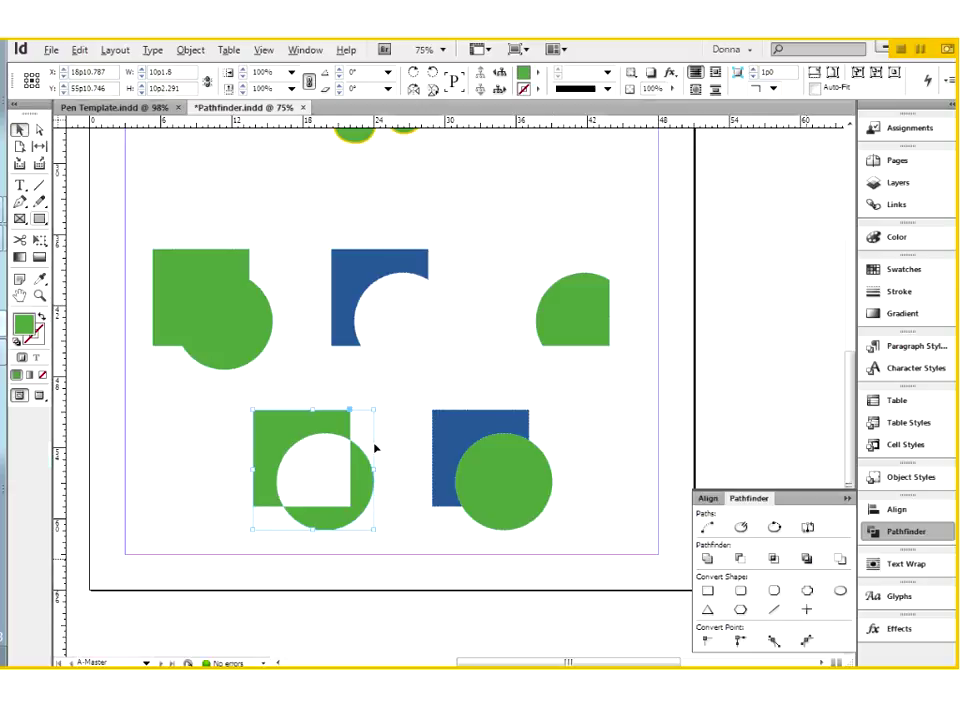
pyautogui.click(343, 480)
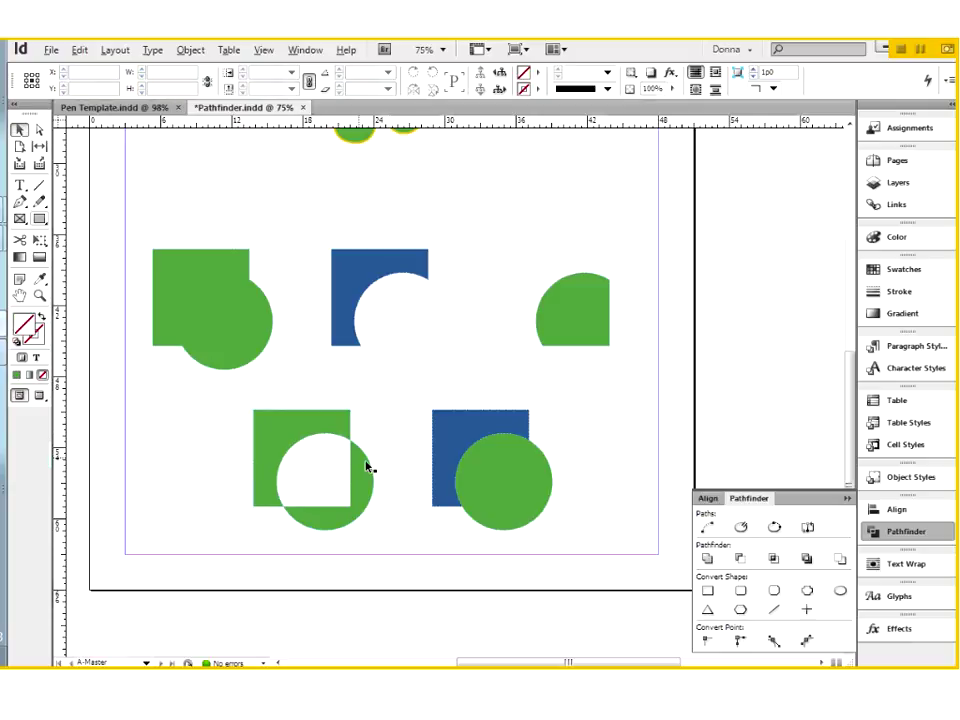
# Select the knocked-out compound shape with the Direct Selection tool and shift it slightly left, to about X 18p0.9.
pyautogui.click(39, 130)
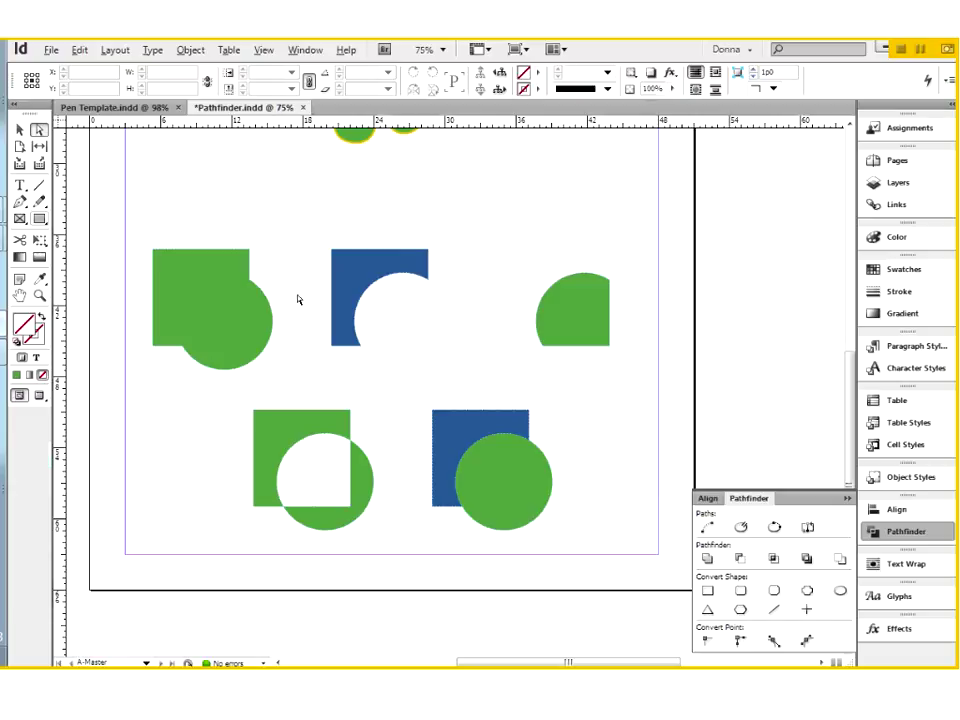
pyautogui.click(364, 476)
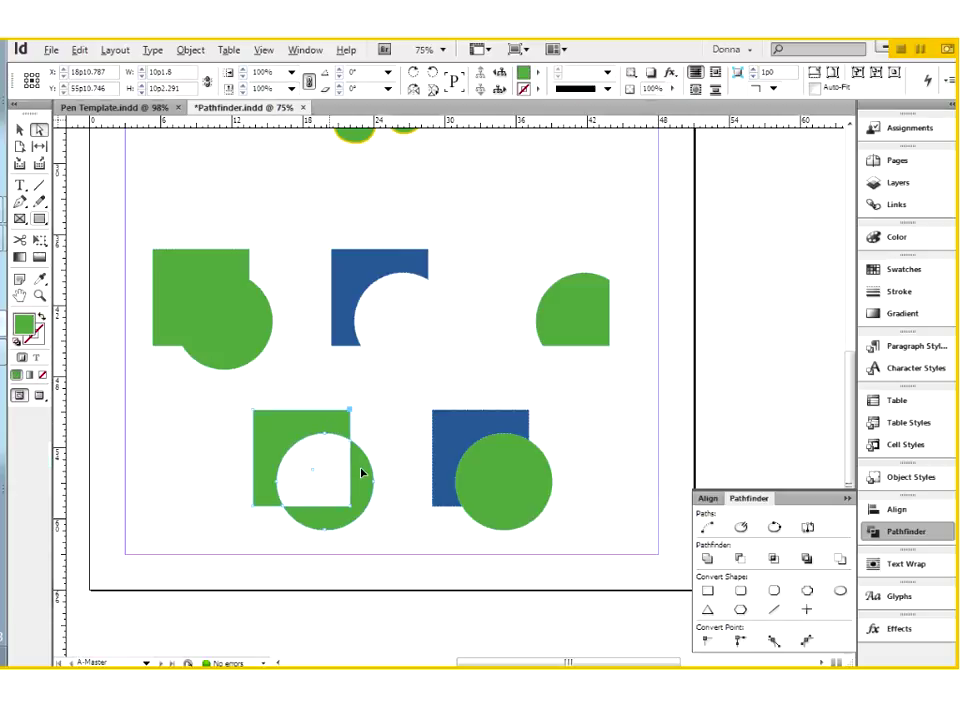
pyautogui.moveTo(369, 458)
pyautogui.mouseDown()
pyautogui.moveTo(379, 444)
pyautogui.moveTo(333, 489)
pyautogui.moveTo(333, 477)
pyautogui.moveTo(355, 474)
pyautogui.mouseUp()
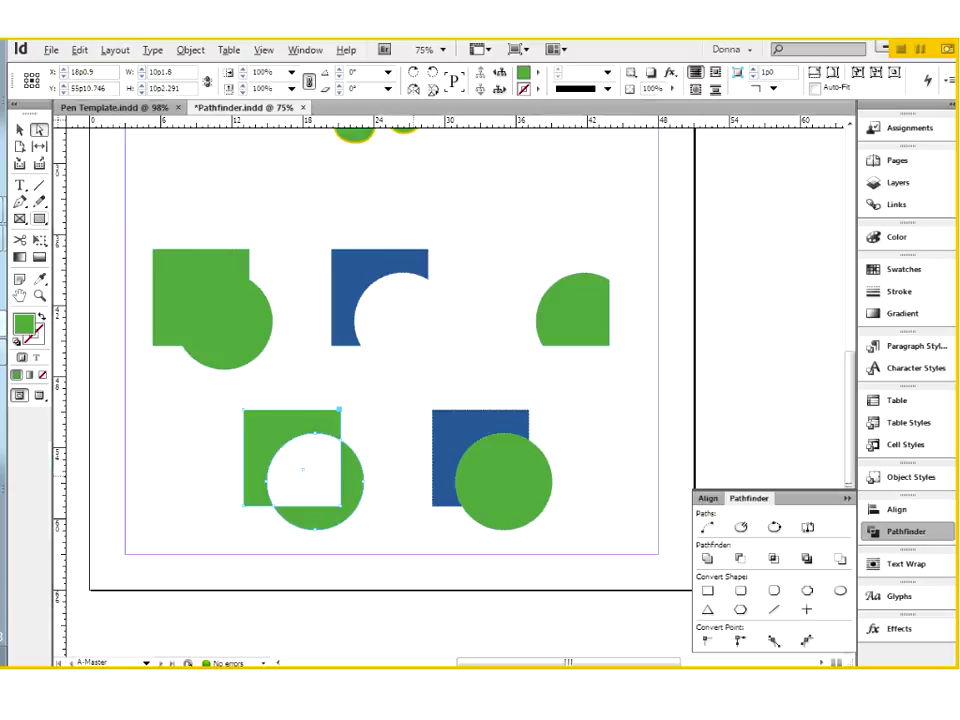
# Remove the blue square and its overlap from the green circle in the second lower-row pair with Pathfinder Minus Back.
pyautogui.moveTo(422, 439); pyautogui.dragTo(517, 487)
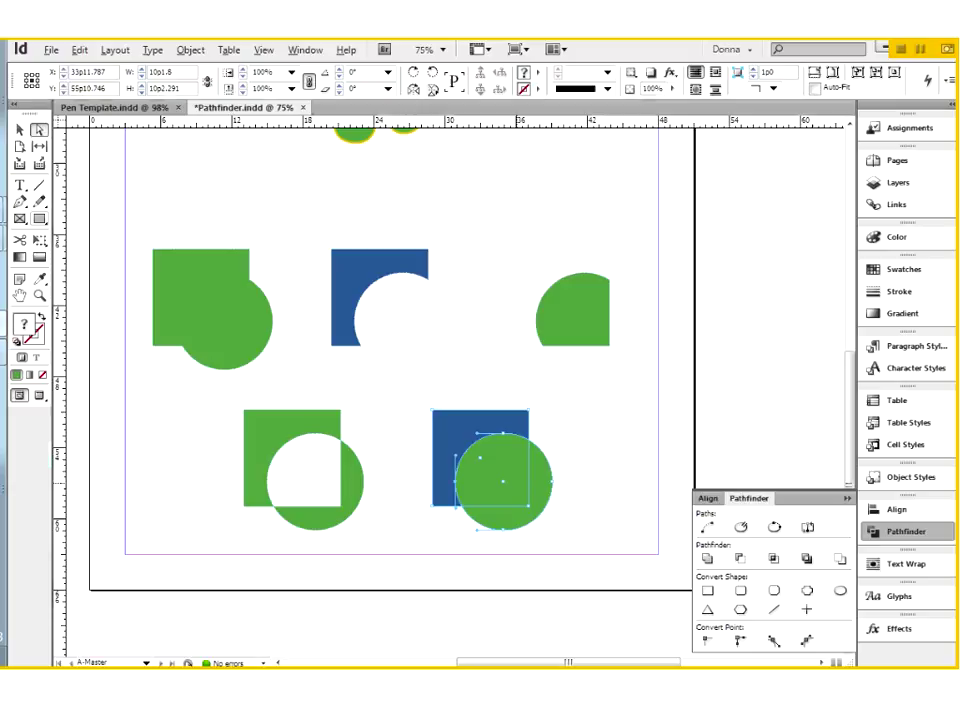
pyautogui.press('v')
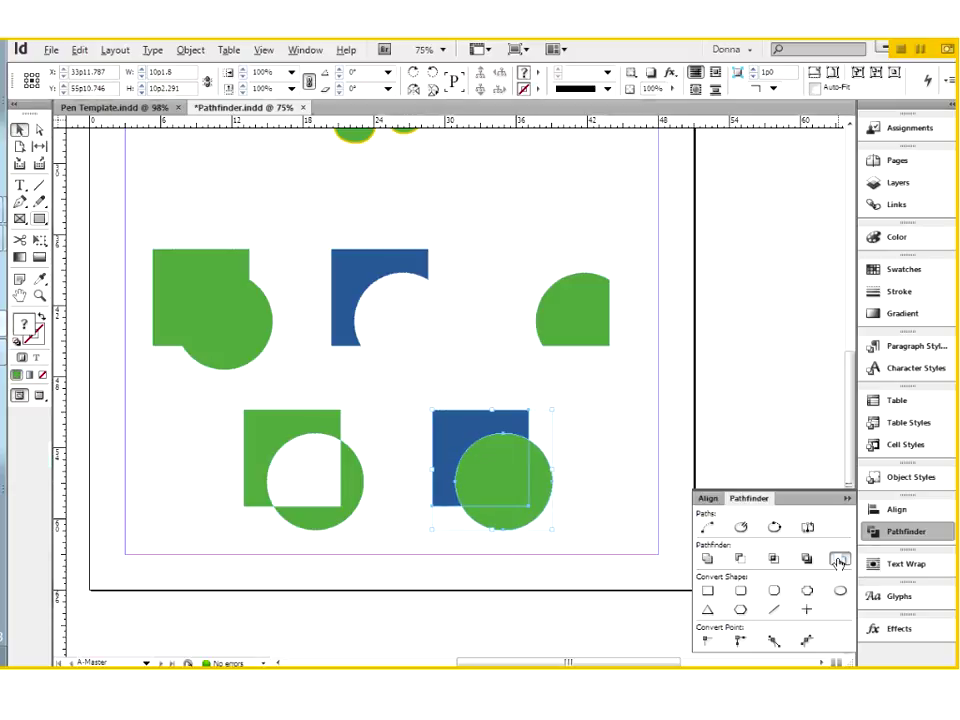
pyautogui.click(839, 563)
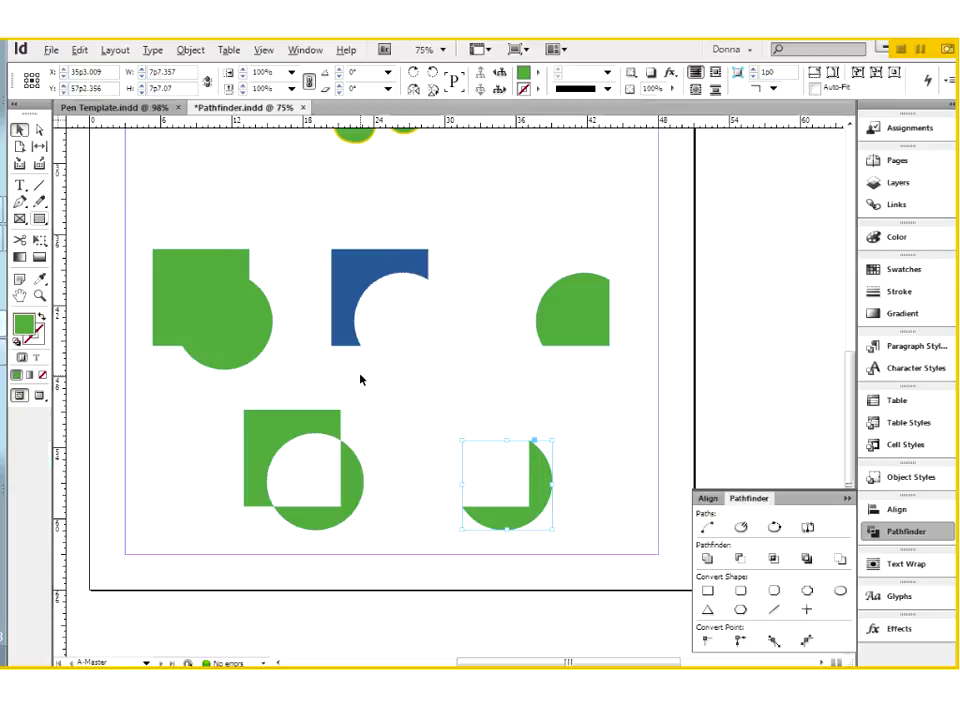
pyautogui.click(654, 463)
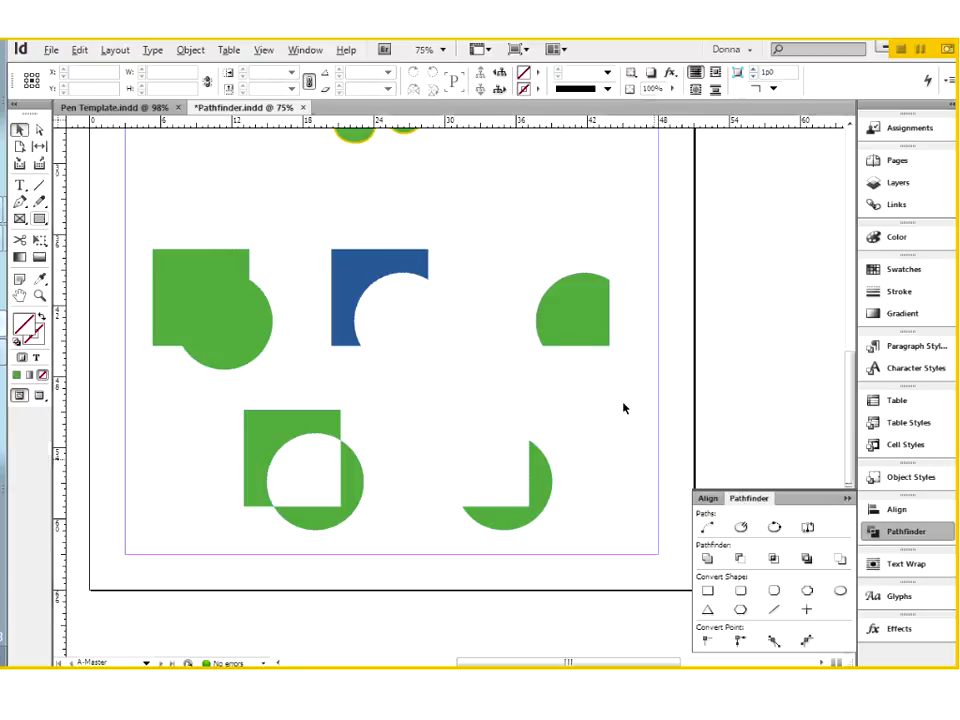
pyautogui.scroll(2, 623, 408)
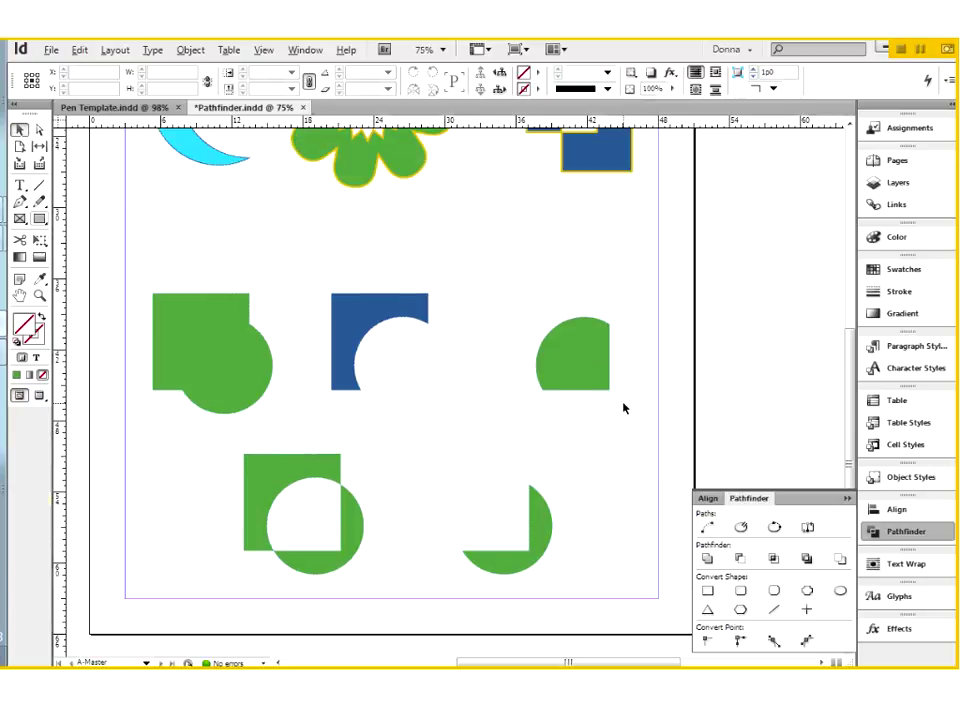
# Switch to the Pen Template document, put the Pathfinder options away, and go to page 2.
pyautogui.scroll(4, 623, 408)
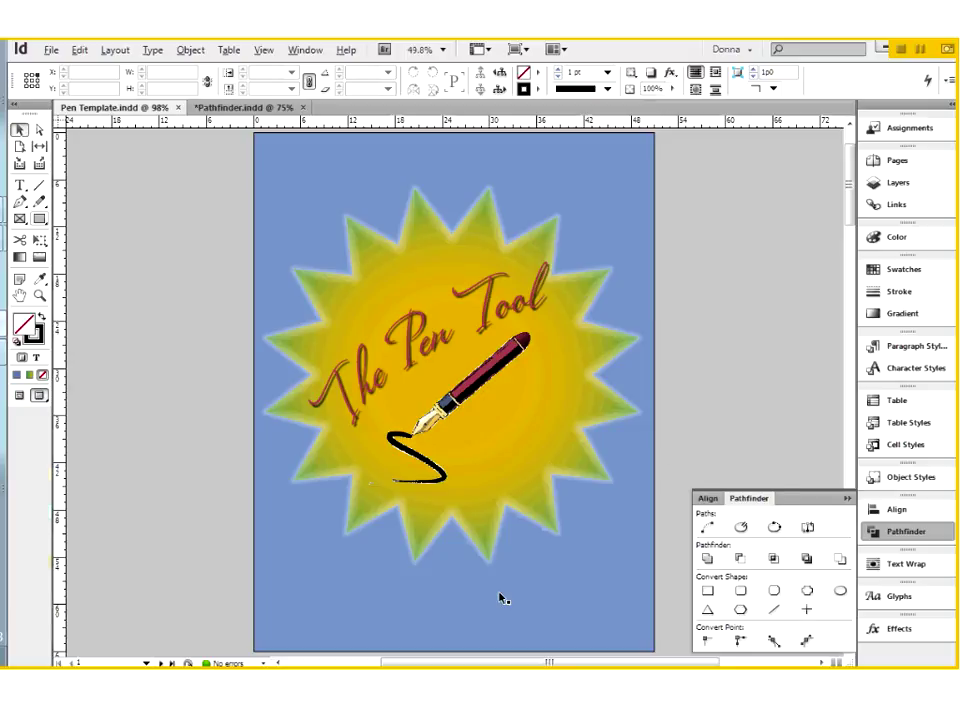
pyautogui.click(846, 499)
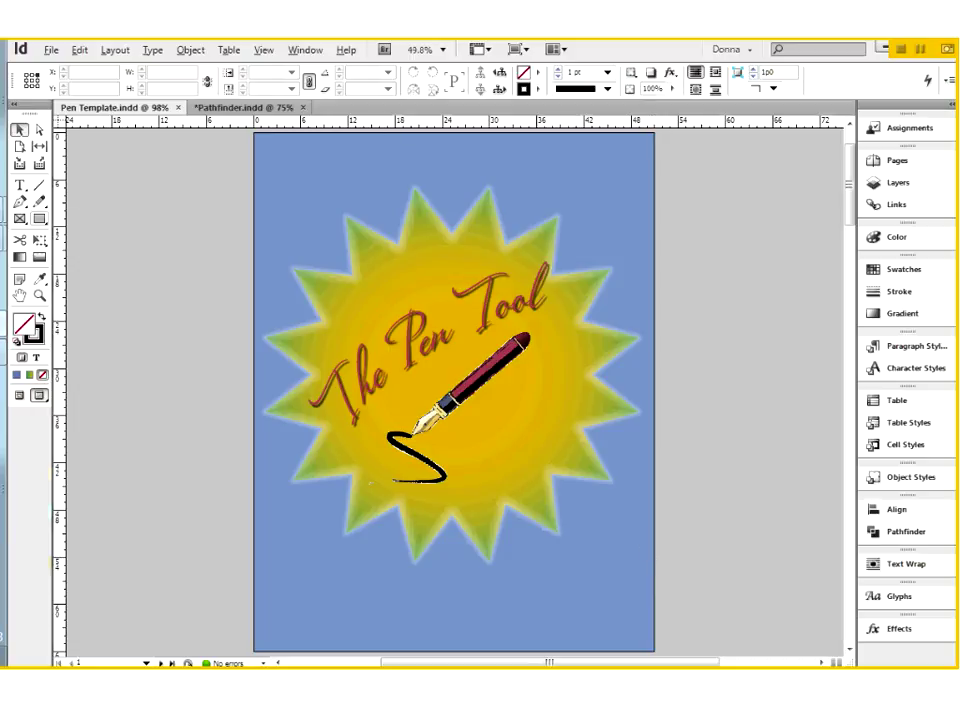
pyautogui.click(911, 159)
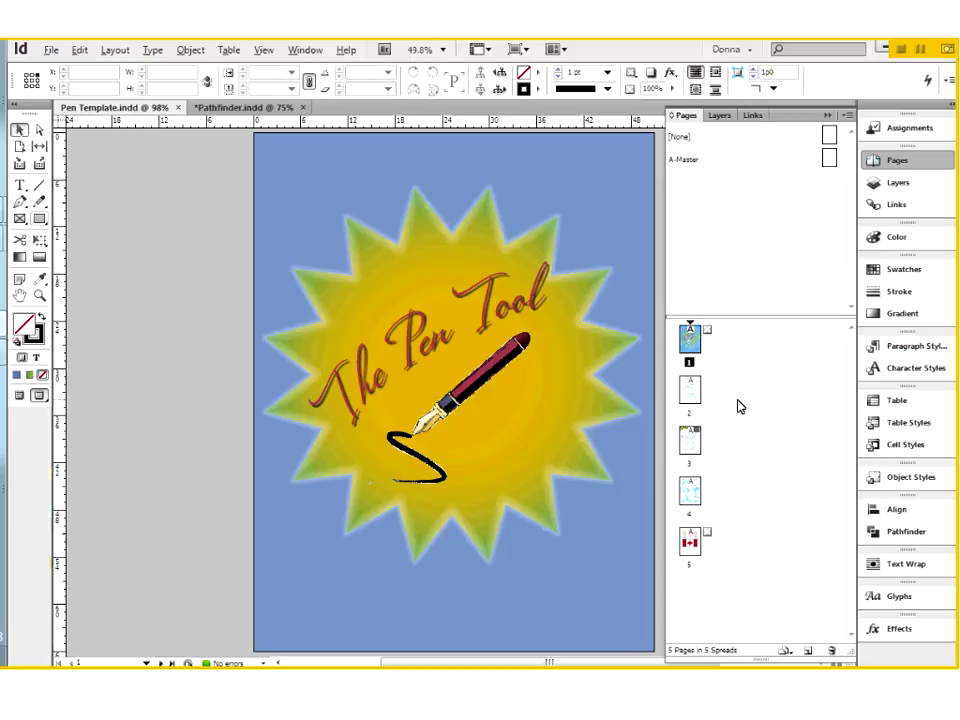
pyautogui.doubleClick(689, 389)
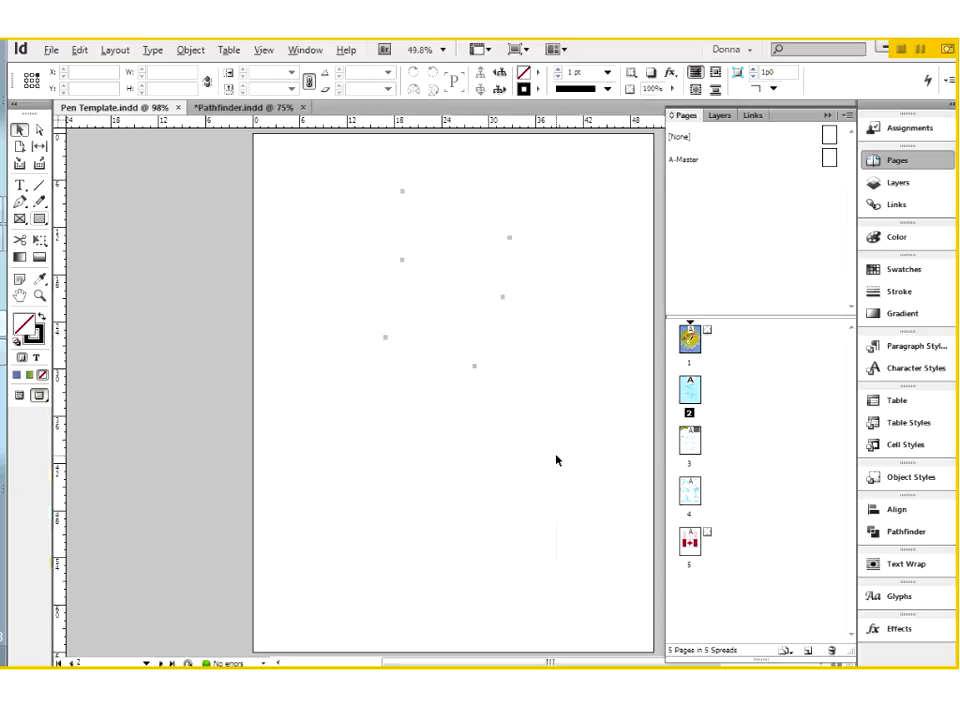
# Place a trial smooth anchor point with the Pen tool near the page's left side and delete it.
pyautogui.click(21, 203)
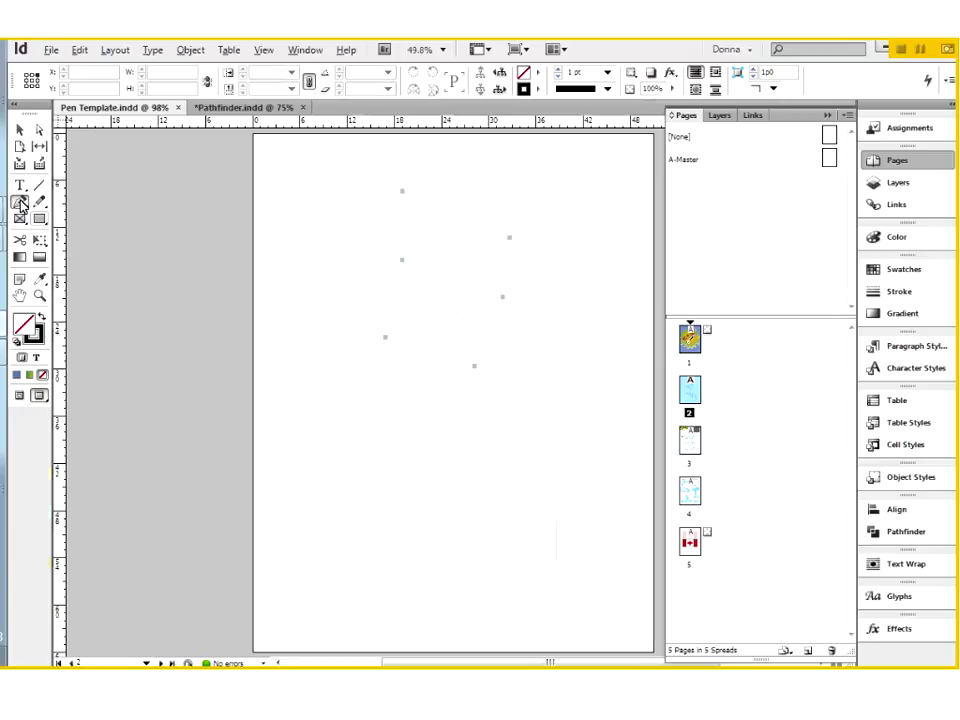
pyautogui.moveTo(304, 387); pyautogui.dragTo(333, 293)
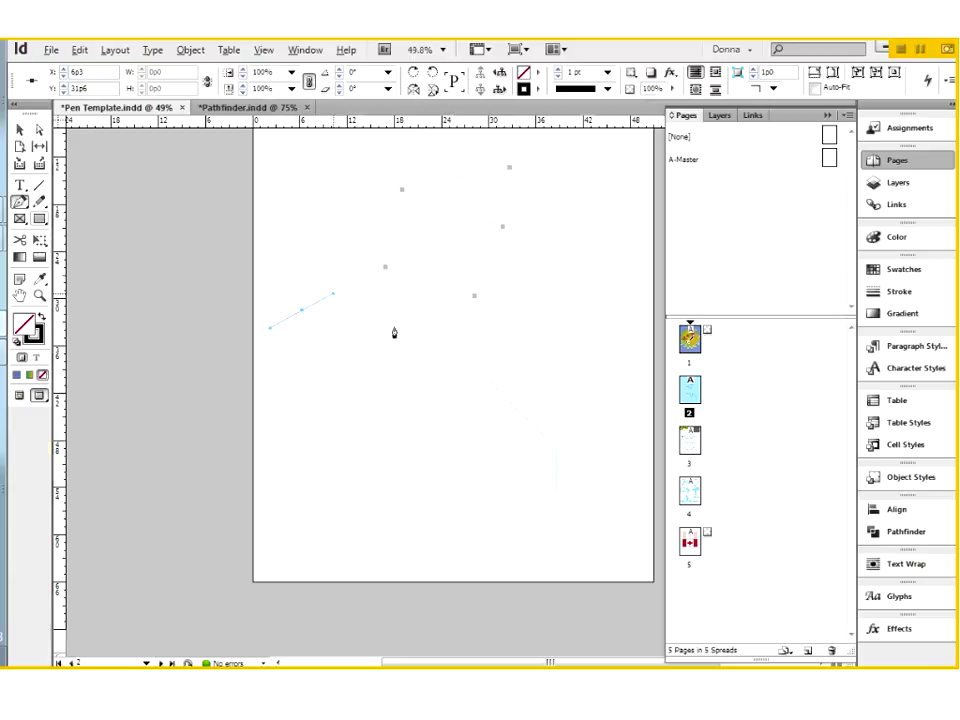
pyautogui.press('Delete')
# Draw a freehand wavy Pencil path about 10p1 wide and 29p11 high along the page's left side, and delete it.
pyautogui.click(39, 201)
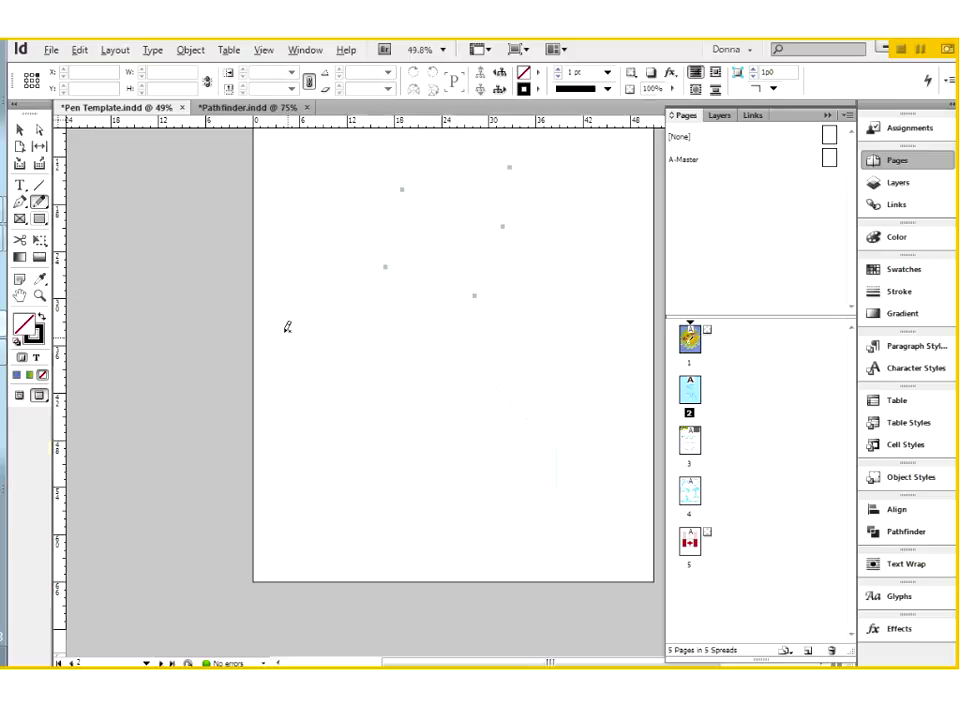
pyautogui.moveTo(278, 318)
pyautogui.mouseDown()
pyautogui.moveTo(305, 273)
pyautogui.moveTo(338, 314)
pyautogui.moveTo(285, 374)
pyautogui.moveTo(290, 390)
pyautogui.moveTo(348, 406)
pyautogui.moveTo(355, 429)
pyautogui.moveTo(292, 455)
pyautogui.moveTo(293, 501)
pyautogui.mouseUp()
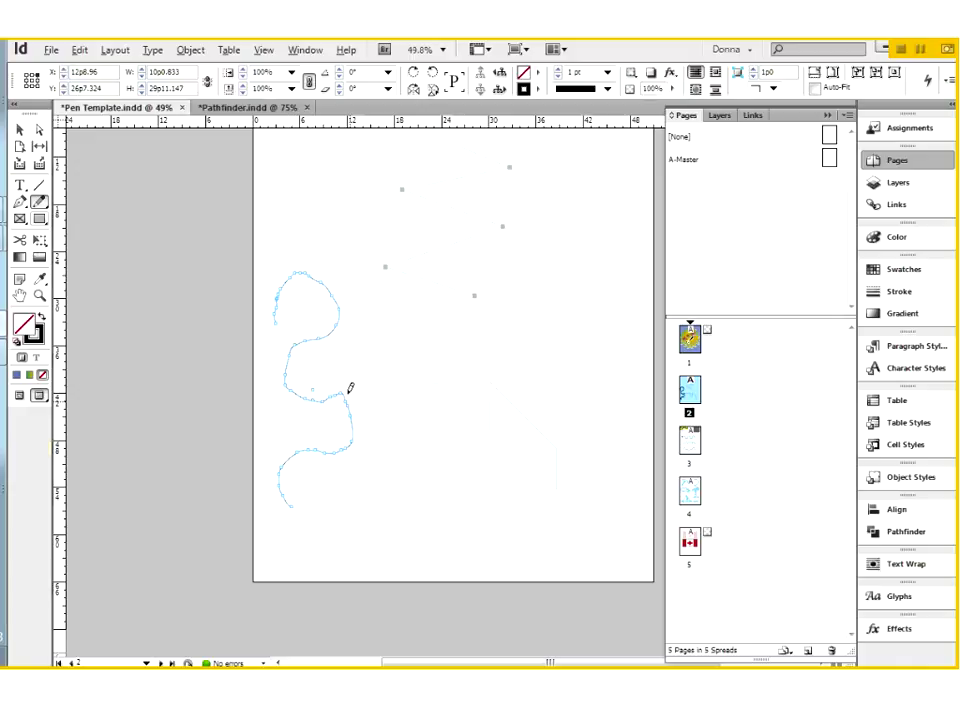
pyautogui.click(21, 132)
pyautogui.press('Delete')
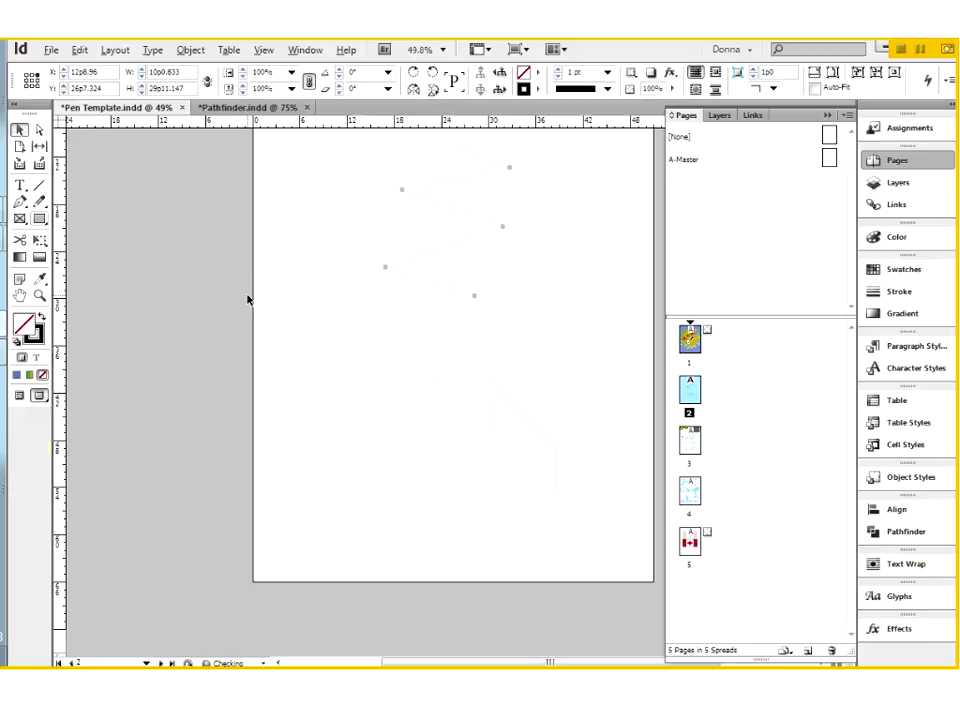
# Narrow the page thumbnail panel to a slim column so that all of page 2 is uncovered.
pyautogui.scroll(2, 396, 379)
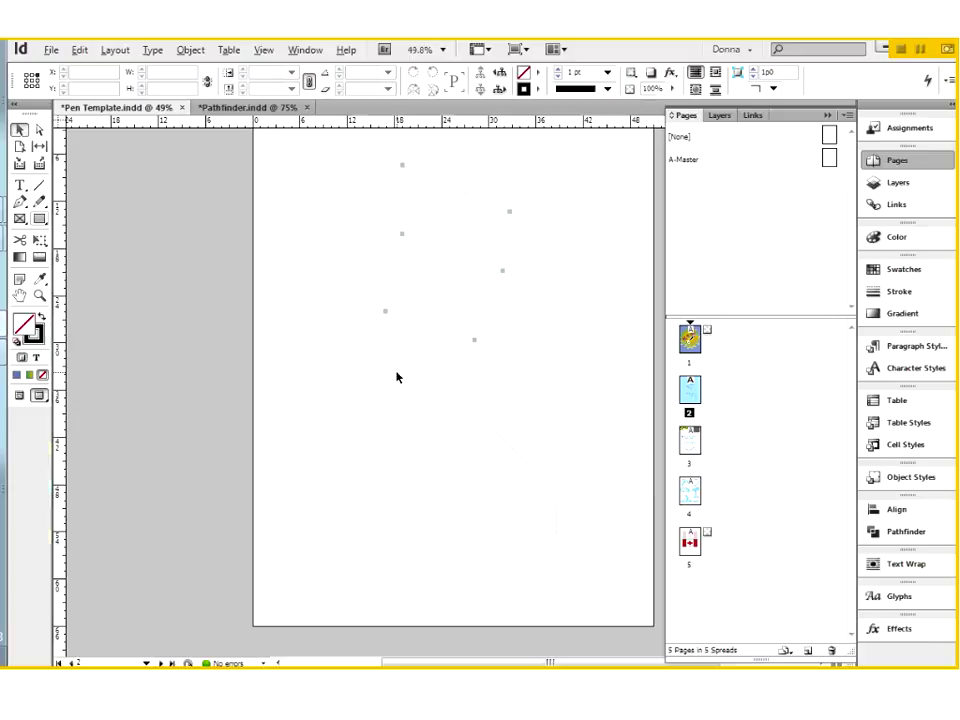
pyautogui.scroll(-2, 396, 377)
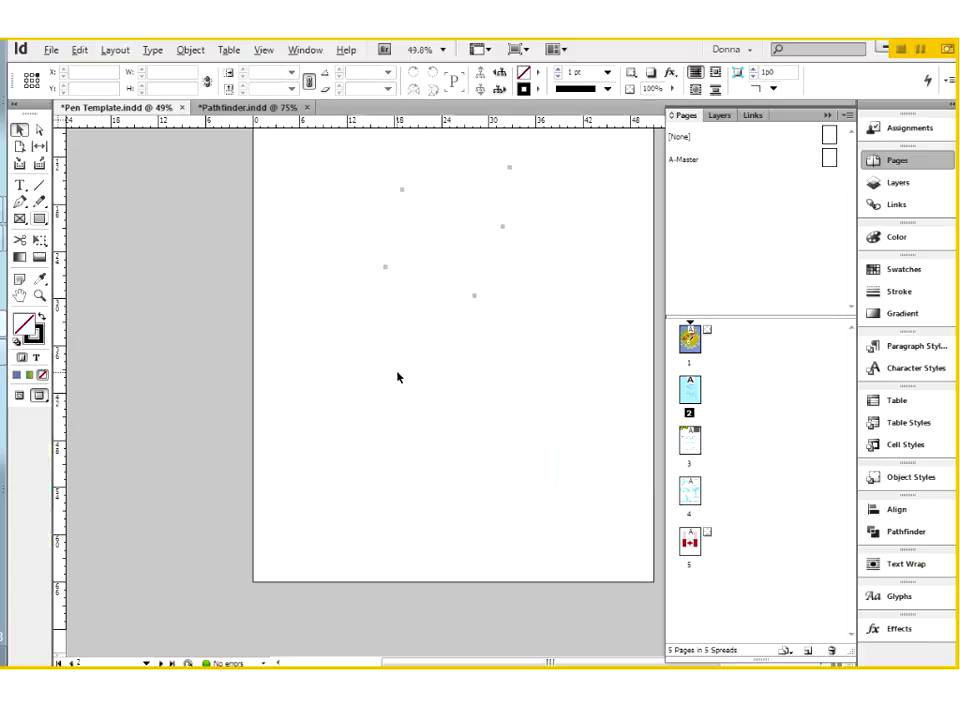
pyautogui.scroll(2, 397, 377)
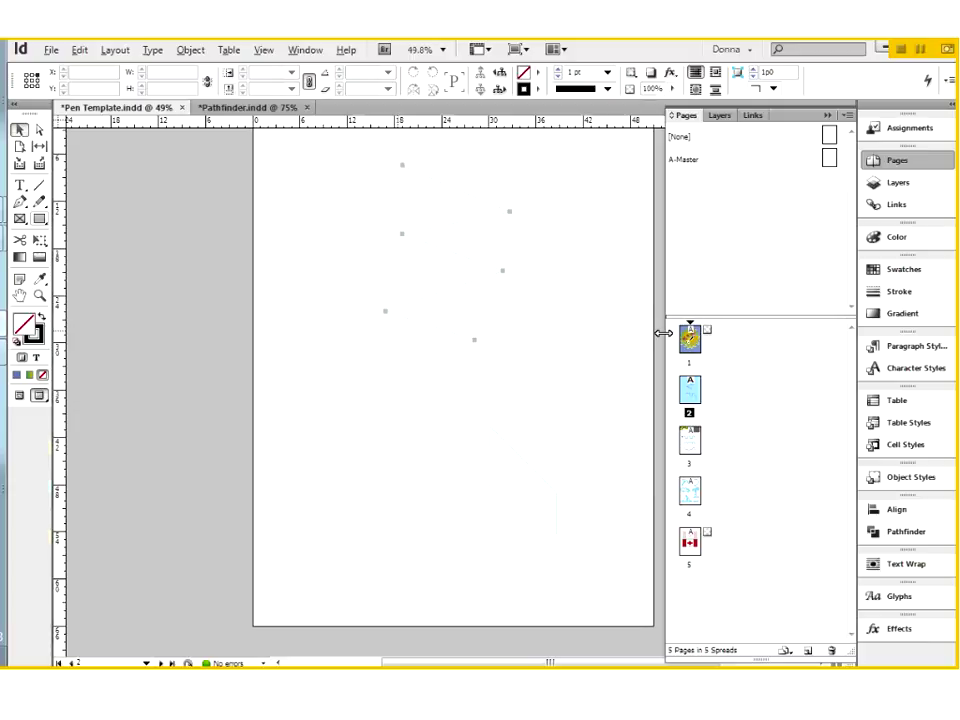
pyautogui.moveTo(663, 333); pyautogui.dragTo(797, 330)
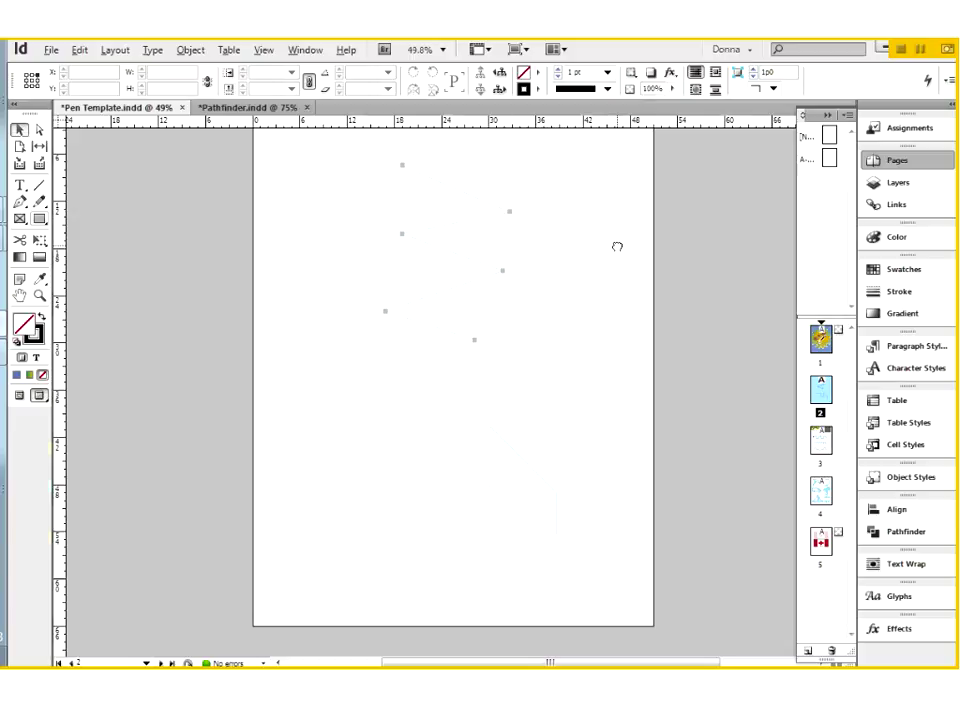
pyautogui.moveTo(617, 246); pyautogui.dragTo(612, 270)
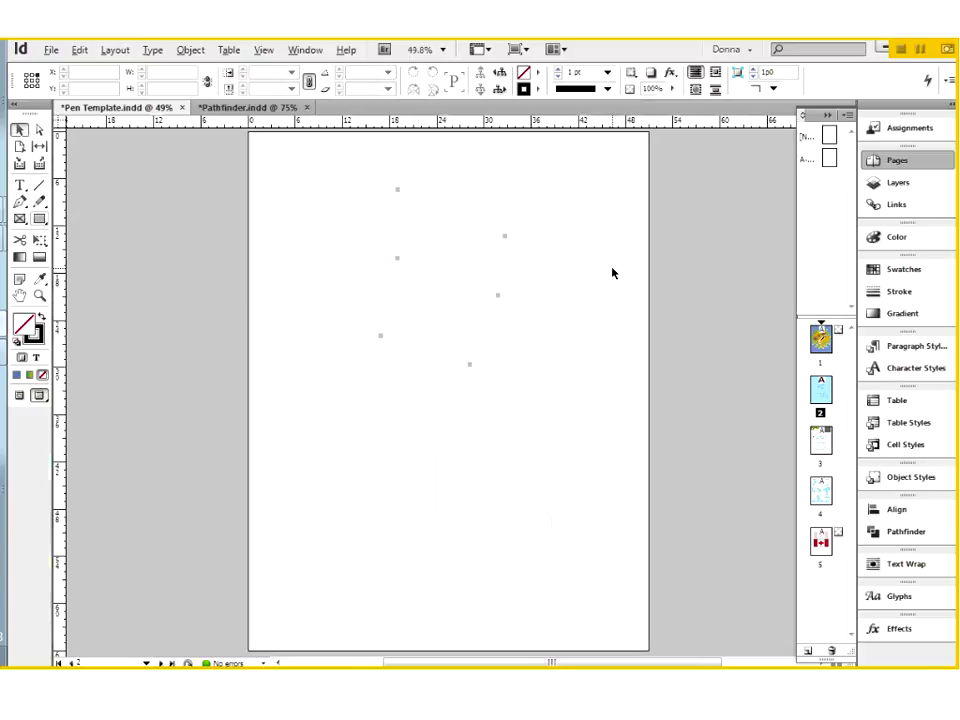
# Ready the Pen tool with no fill and the black stroke as the active colour, and check the stroke settings.
pyautogui.click(19, 201)
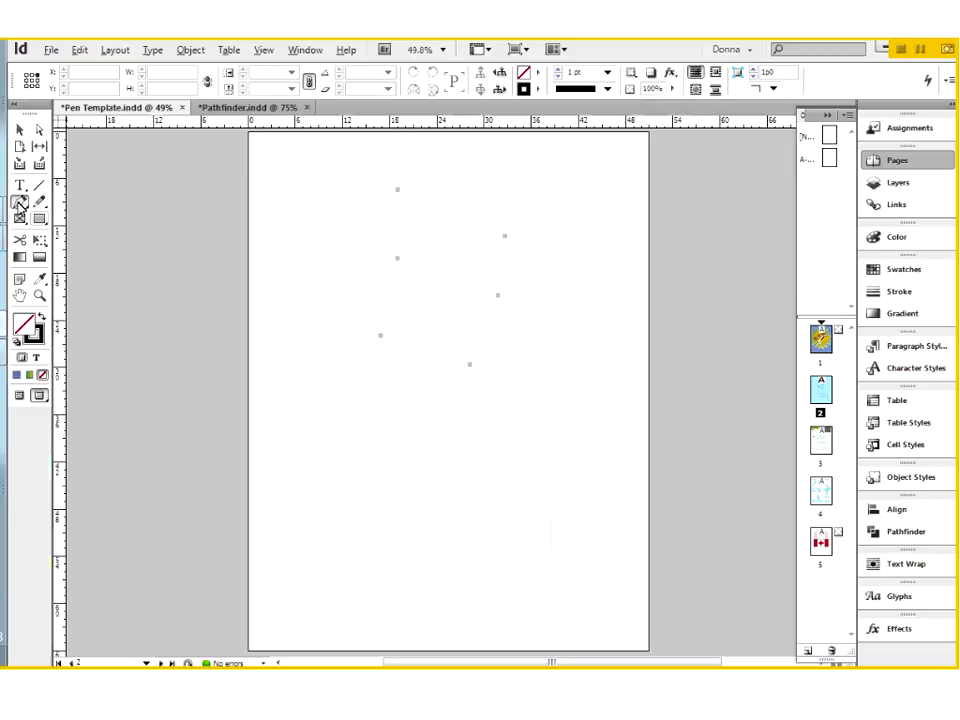
pyautogui.click(41, 318)
pyautogui.click(41, 318)
pyautogui.click(41, 319)
pyautogui.click(34, 333)
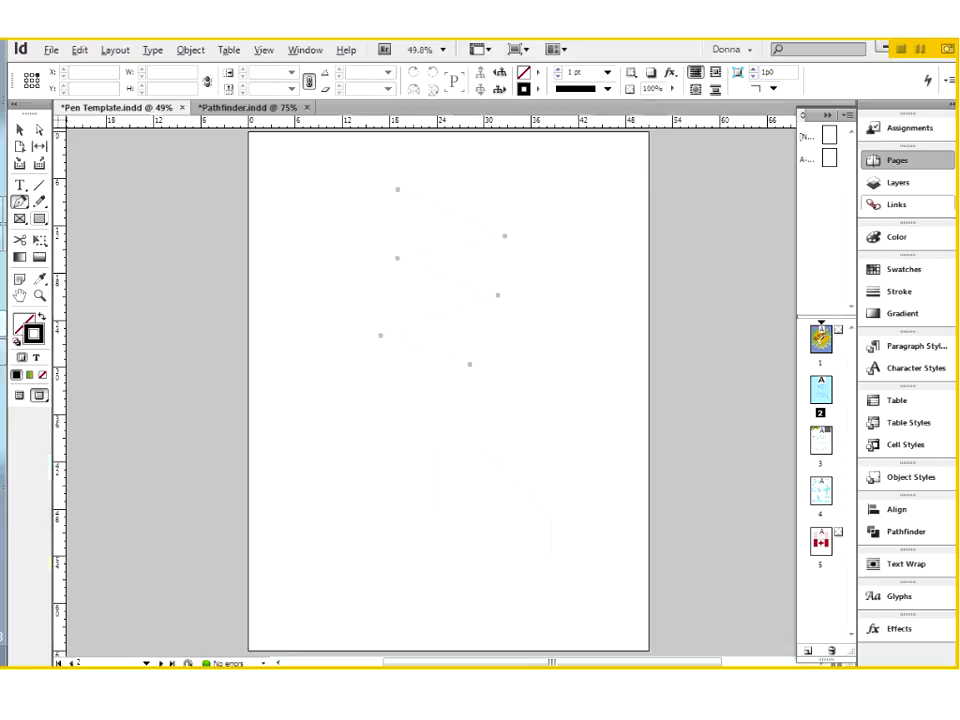
pyautogui.click(886, 292)
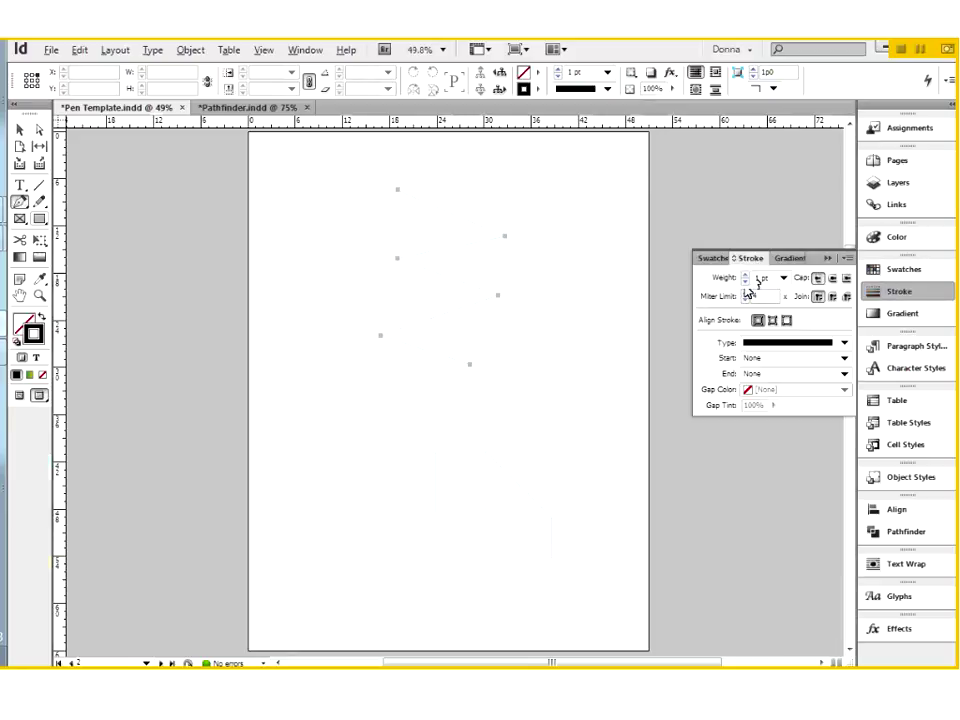
pyautogui.click(827, 258)
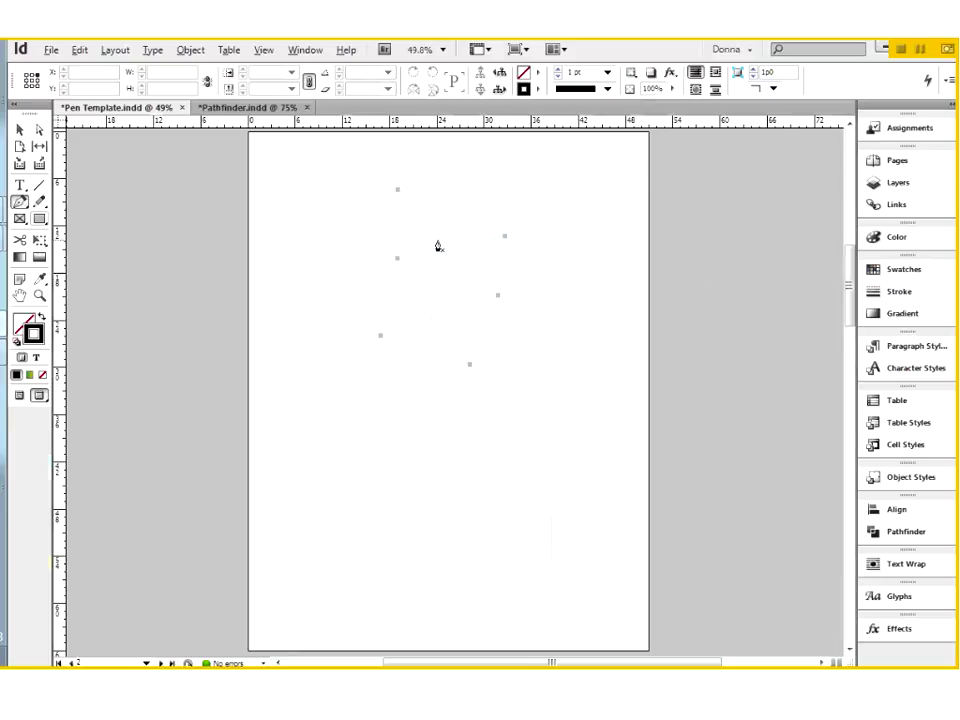
# Draw an open straight-segment zigzag with the Pen tool through the six grey template points, from the topmost to the lowest.
pyautogui.click(397, 190)
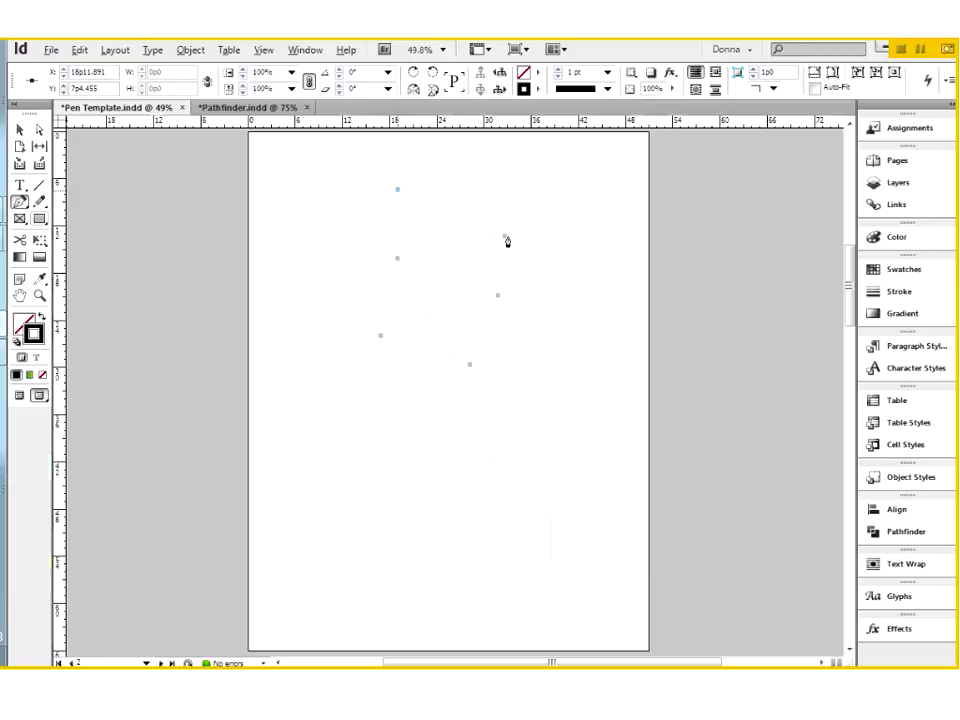
pyautogui.click(506, 238)
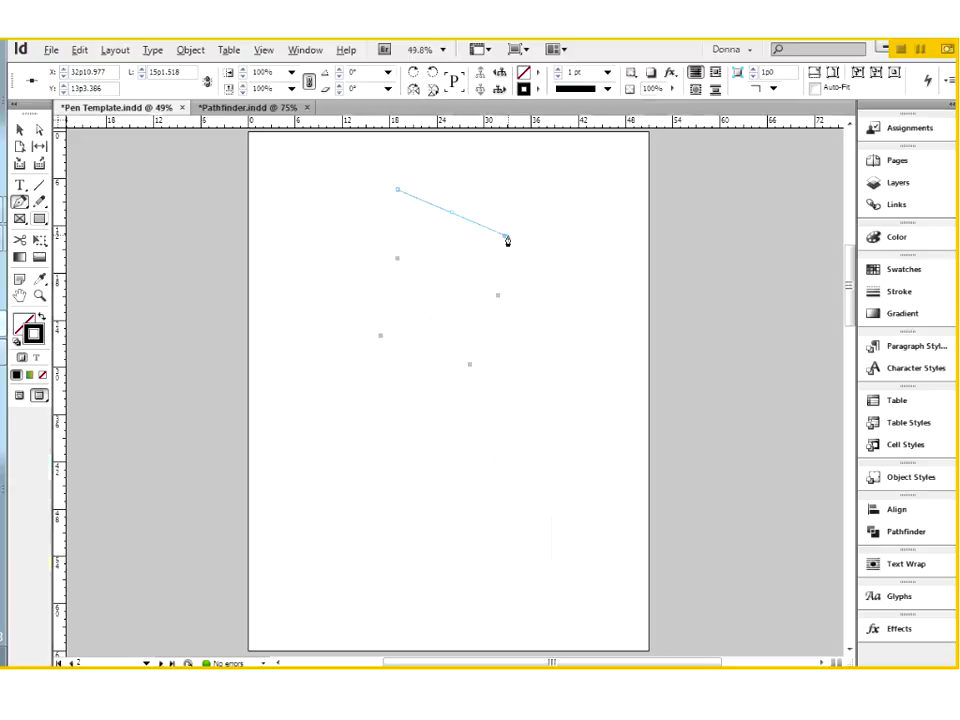
pyautogui.click(397, 259)
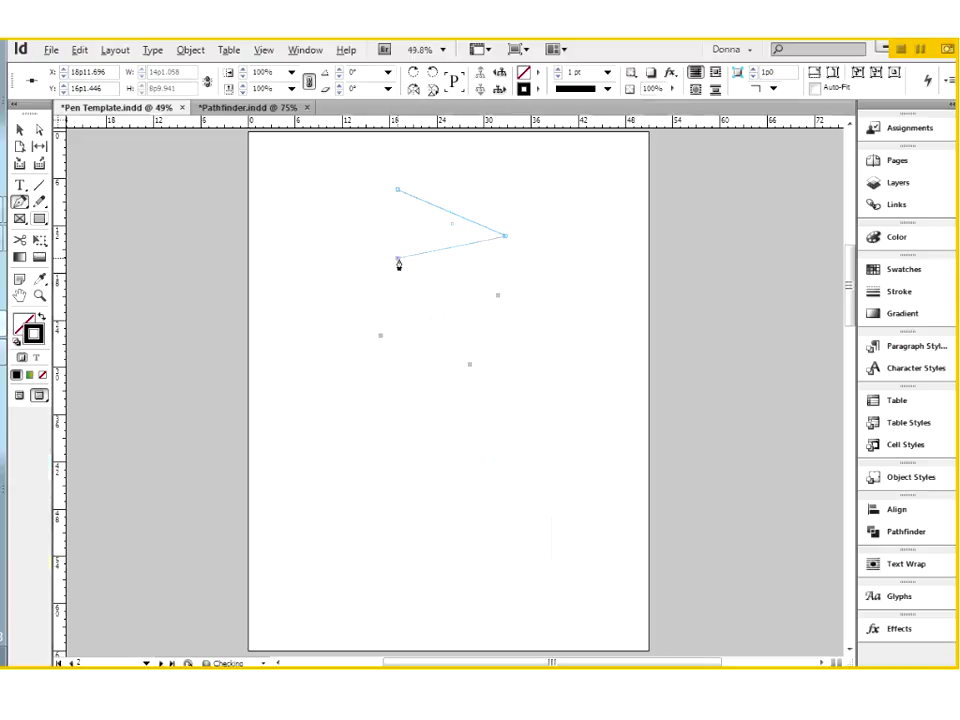
pyautogui.click(497, 295)
pyautogui.click(380, 335)
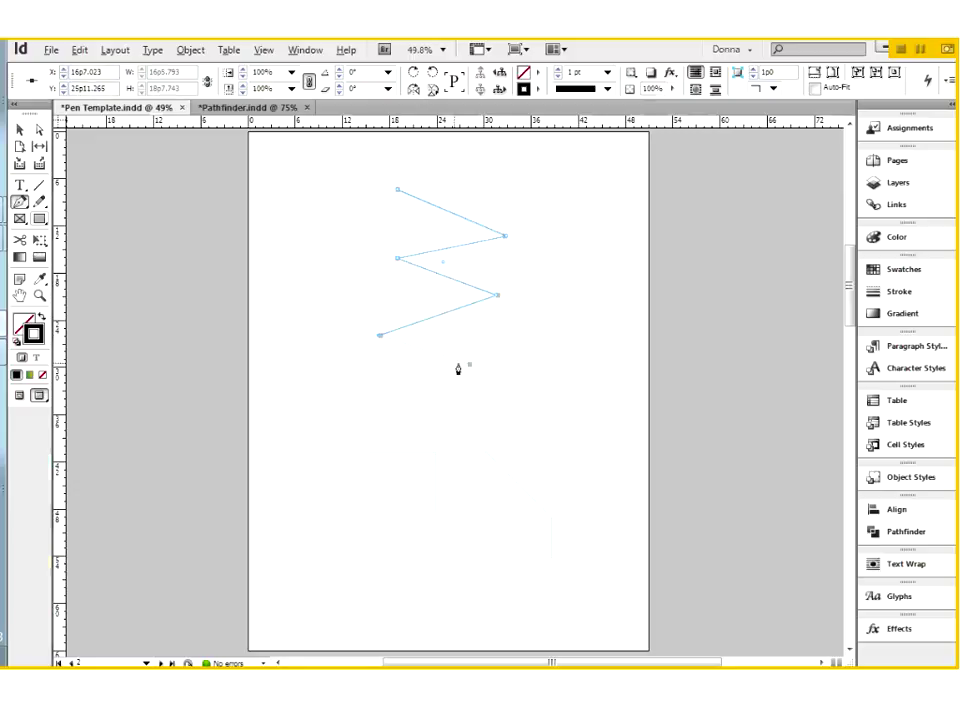
pyautogui.click(469, 364)
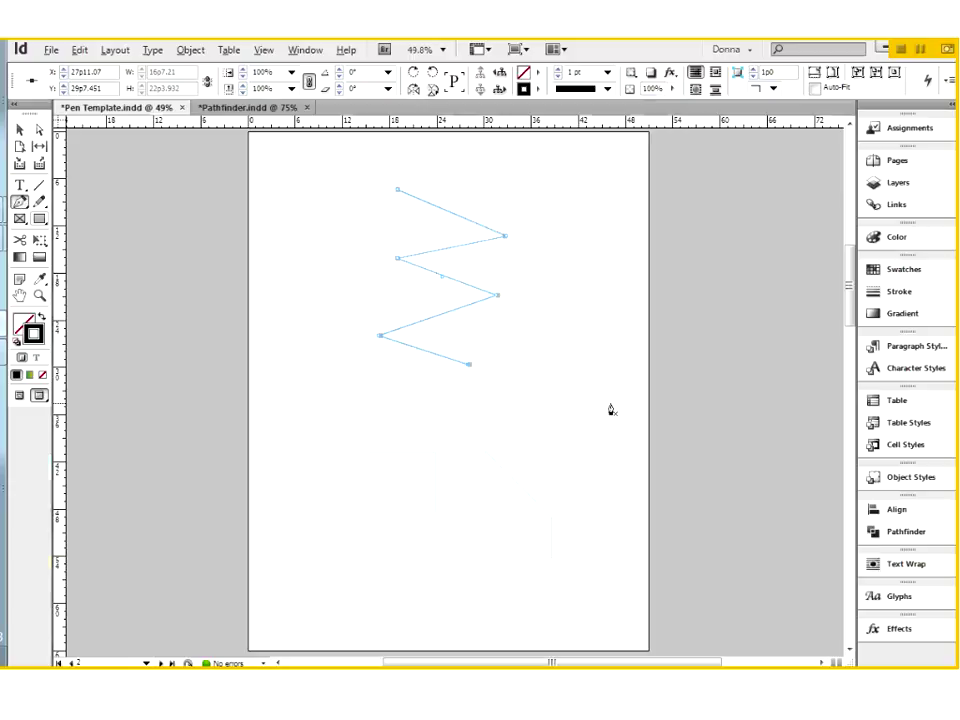
pyautogui.click(19, 131)
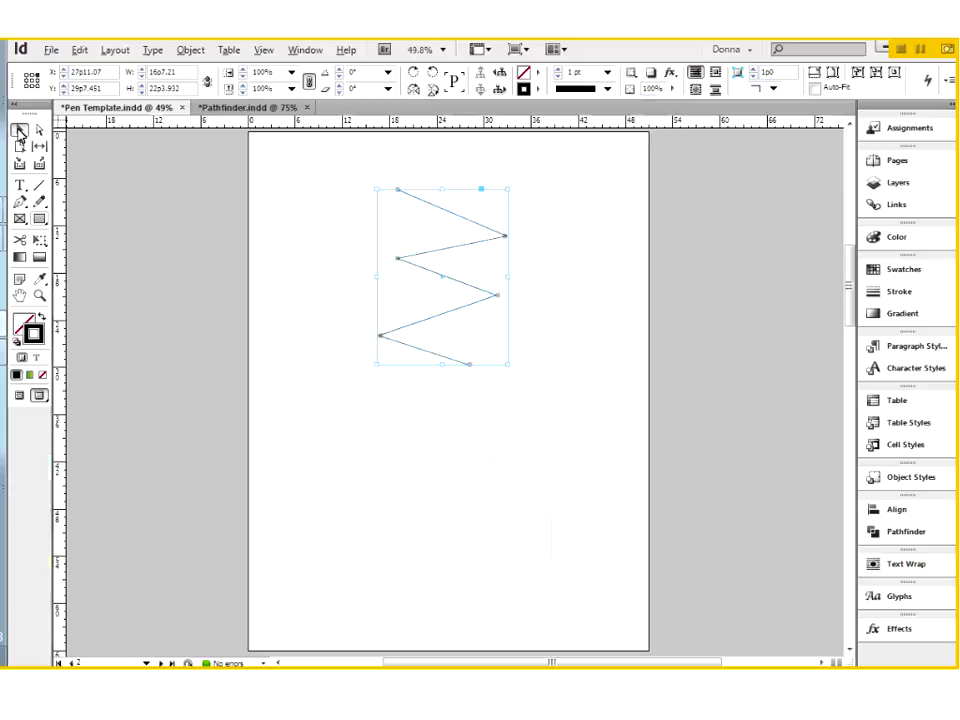
# Draw a closed four-sided Pen shape about 7p0 wide and 13p6 high to the right of the zigzag, and deselect it.
pyautogui.click(19, 201)
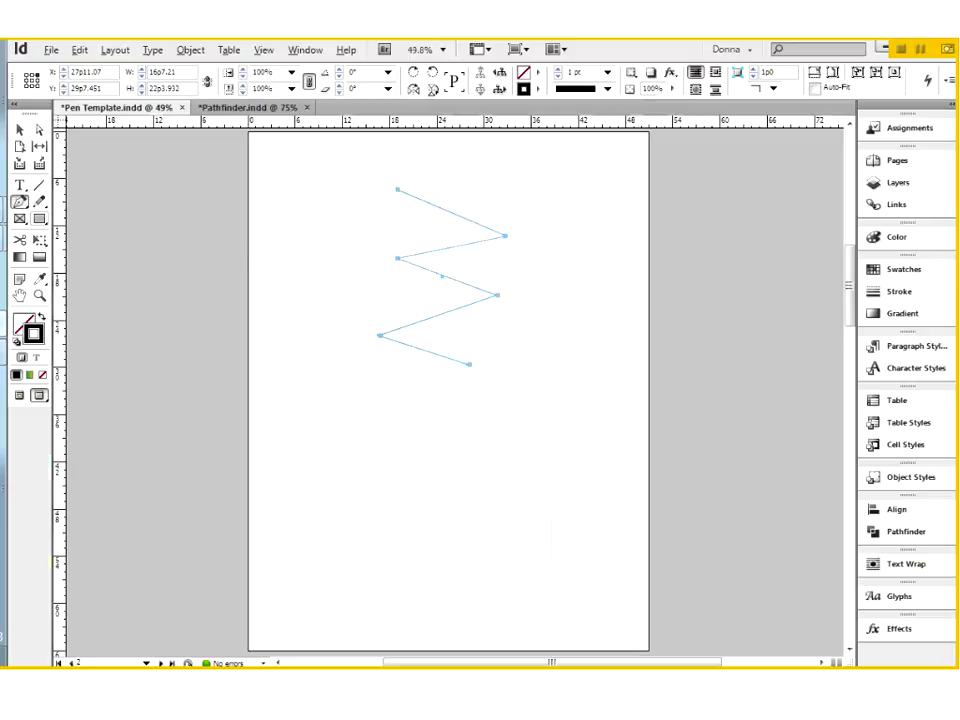
pyautogui.click(564, 365)
pyautogui.click(582, 405)
pyautogui.click(617, 324)
pyautogui.click(570, 301)
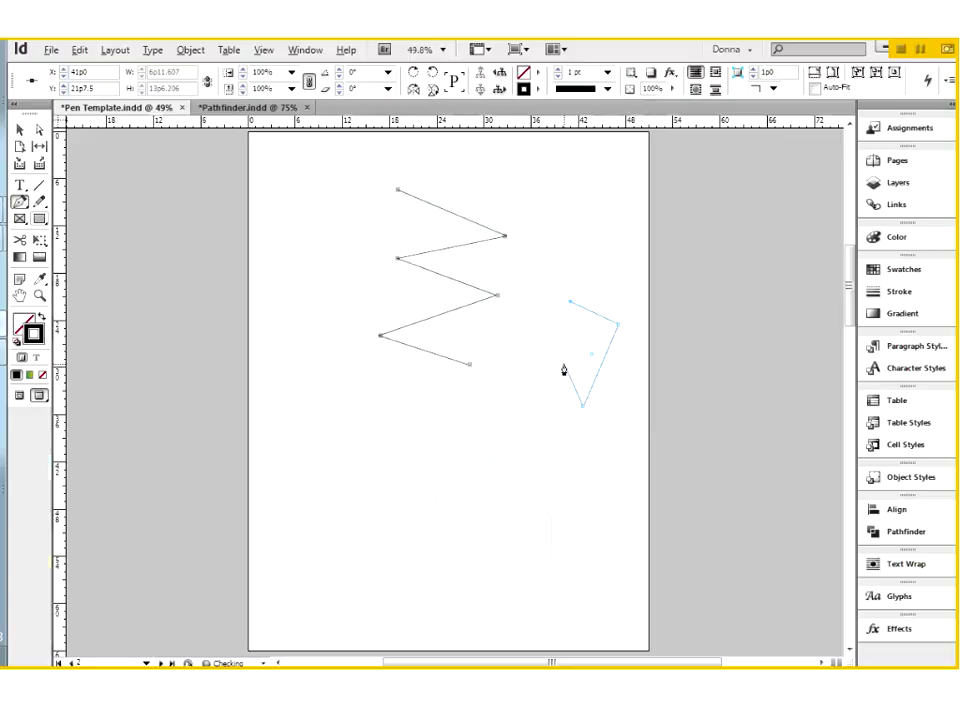
pyautogui.click(563, 367)
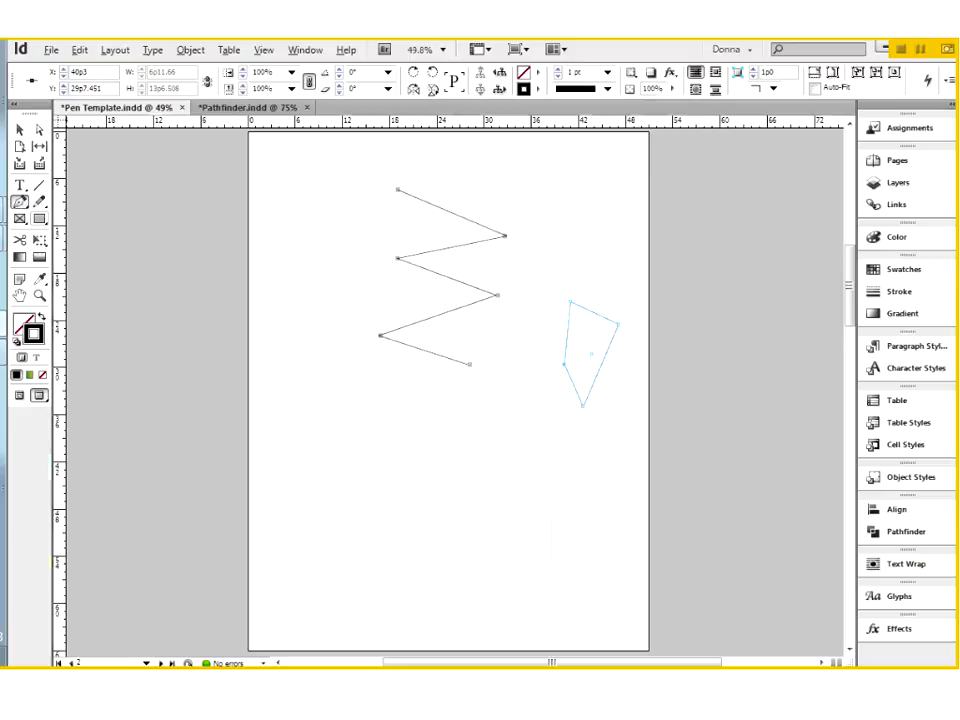
pyautogui.press('v')
pyautogui.click(204, 294)
# Draw an open angular spiral about 8p6 wide and 12p2 high with the Pen tool left of the zigzag's upper part, and deselect it.
pyautogui.press('p')
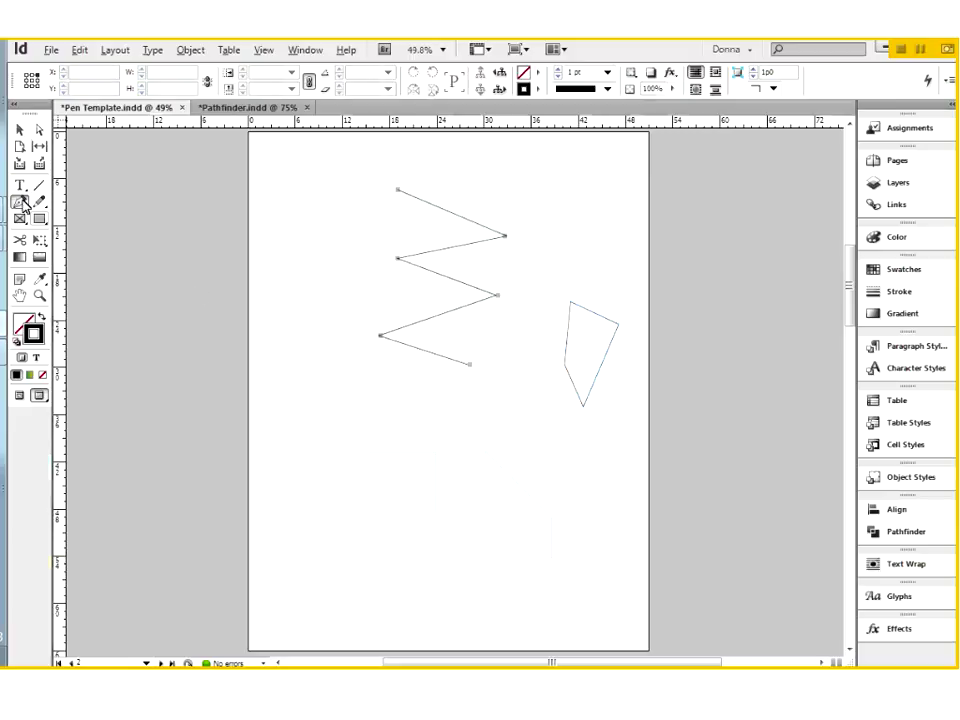
pyautogui.click(293, 182)
pyautogui.click(281, 264)
pyautogui.click(333, 276)
pyautogui.click(346, 203)
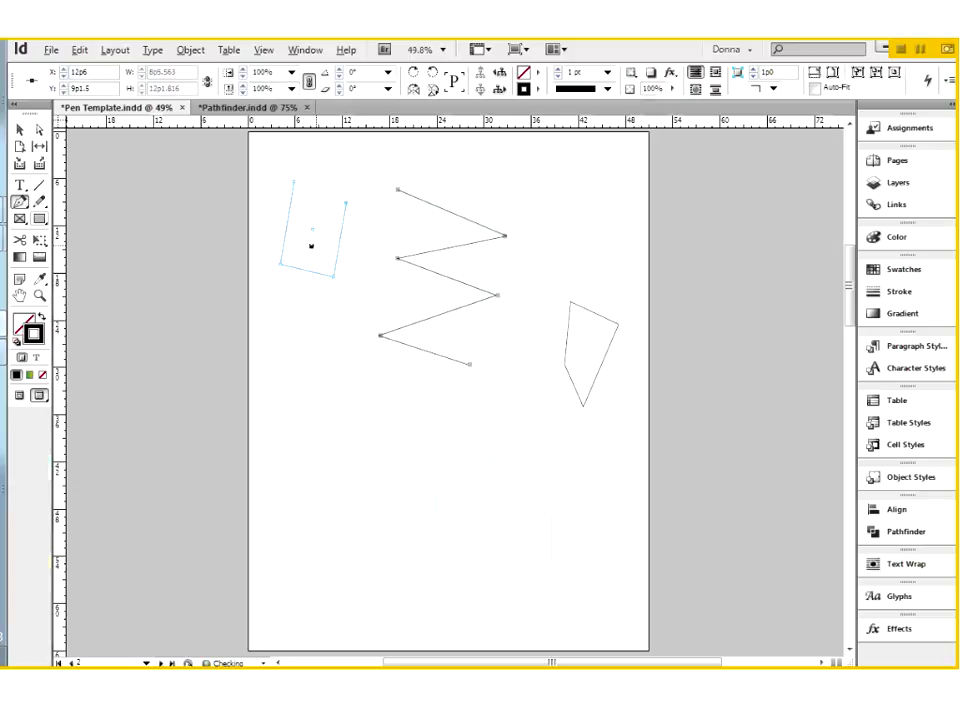
pyautogui.moveTo(301, 219); pyautogui.dragTo(313, 215)
pyautogui.click(313, 255)
pyautogui.click(328, 231)
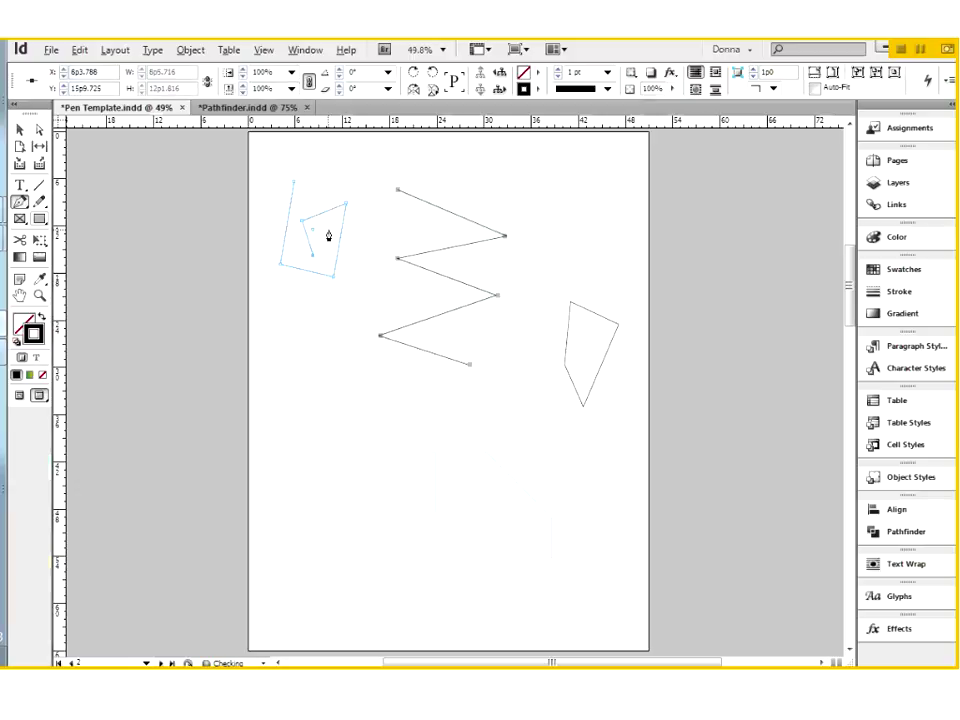
pyautogui.click(317, 231)
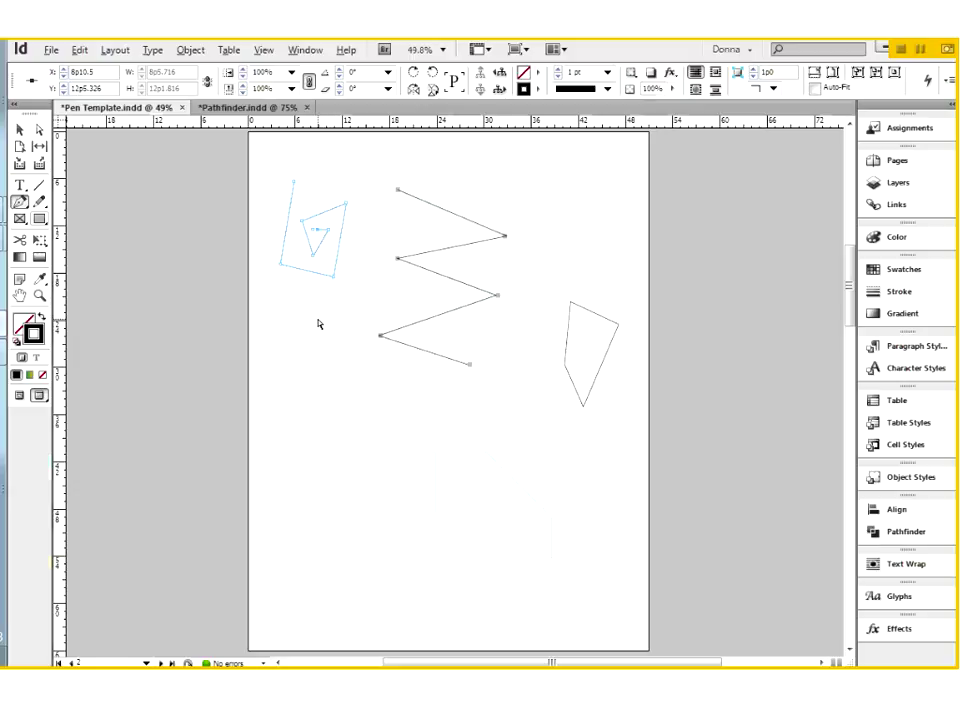
pyautogui.click(314, 323)
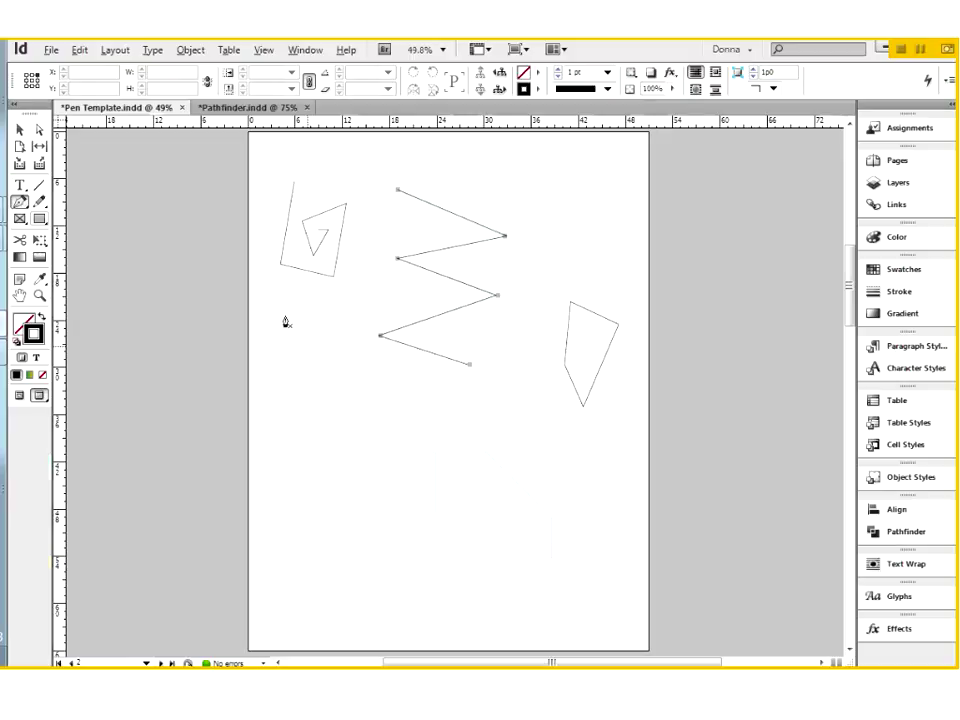
# Draw a second open angular spiral about 10p5 wide and 13p7 high below the first one, and end the path by deselecting it.
pyautogui.click(285, 314)
pyautogui.click(346, 314)
pyautogui.click(346, 386)
pyautogui.click(292, 416)
pyautogui.click(266, 363)
pyautogui.click(305, 335)
pyautogui.click(333, 364)
pyautogui.click(313, 381)
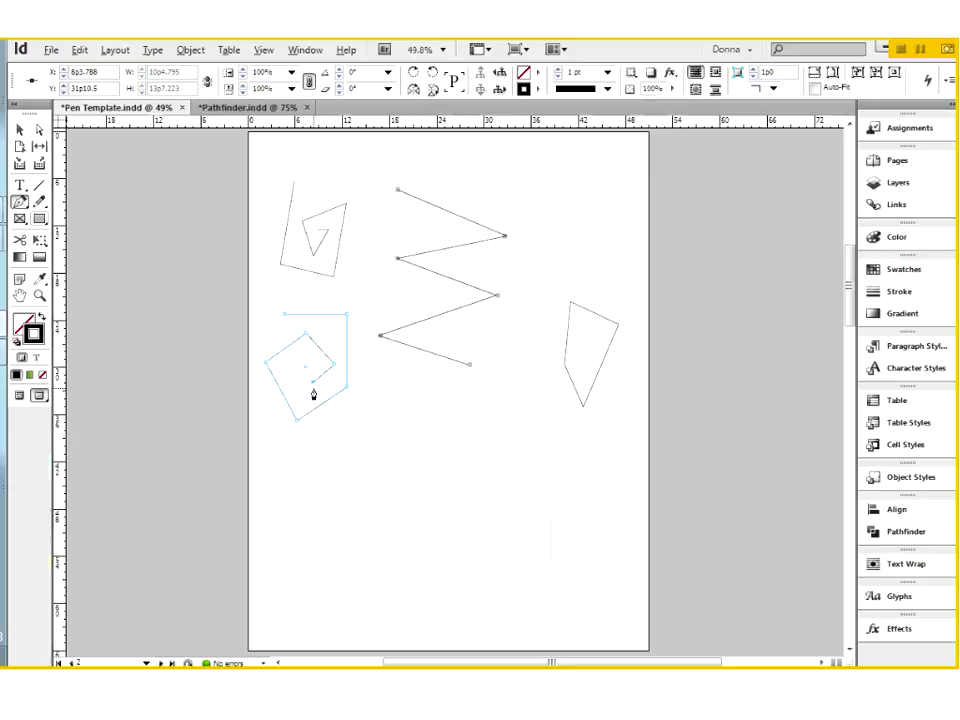
pyautogui.keyDown('ctrl'); pyautogui.click(317, 466); pyautogui.keyUp('ctrl')
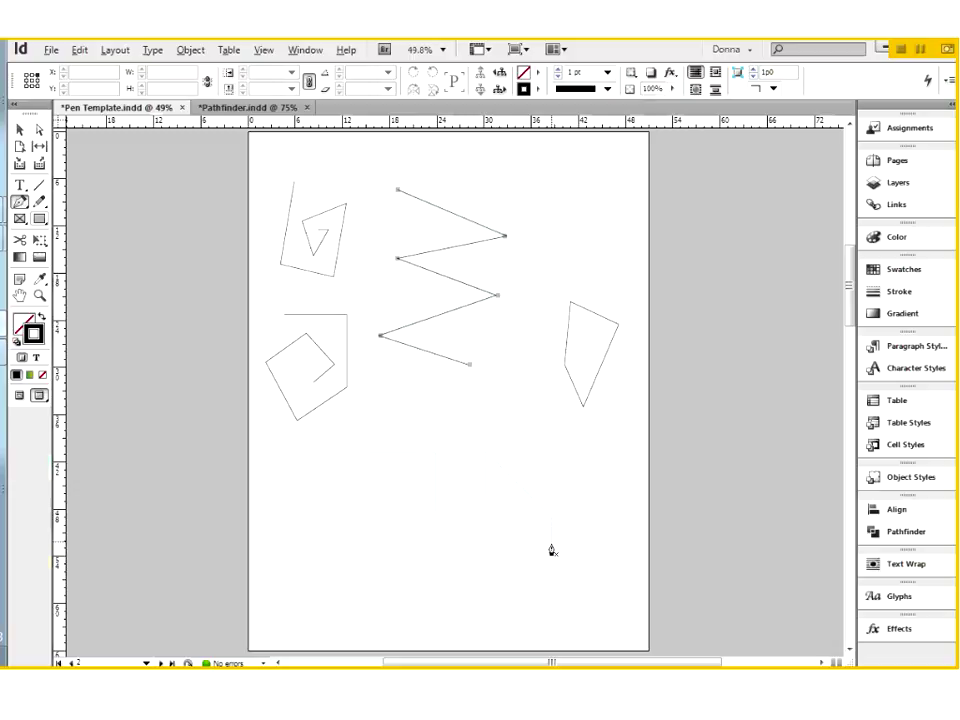
# Draw an open stepped path about 23p10 wide below the zigzag, with horizontal and vertical segments and one 45° diagonal, and deselect it.
pyautogui.click(363, 452)
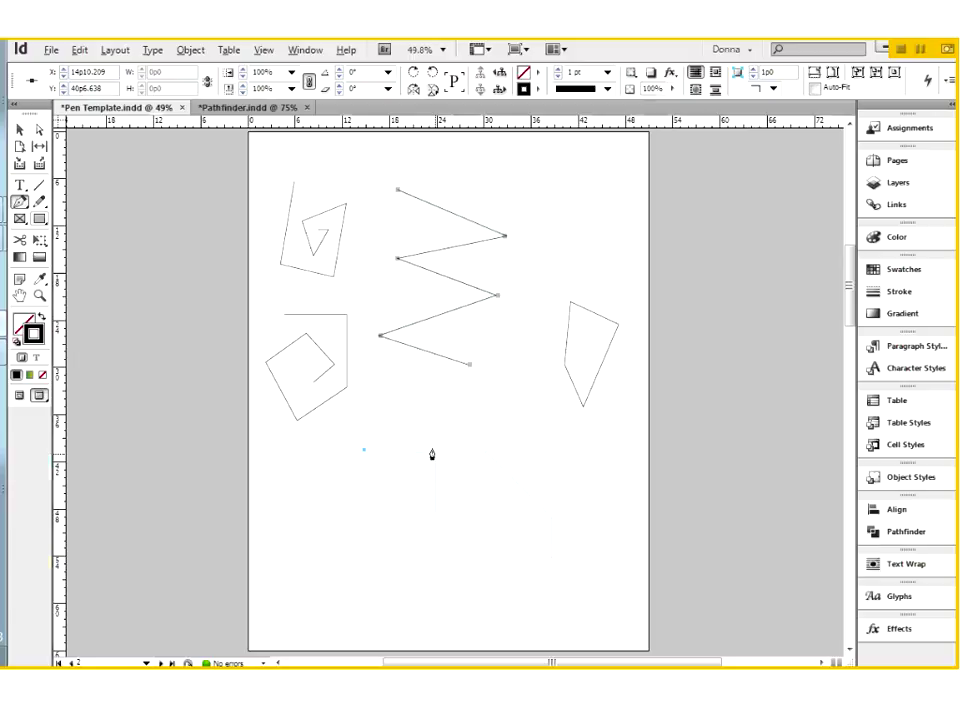
pyautogui.click(435, 451)
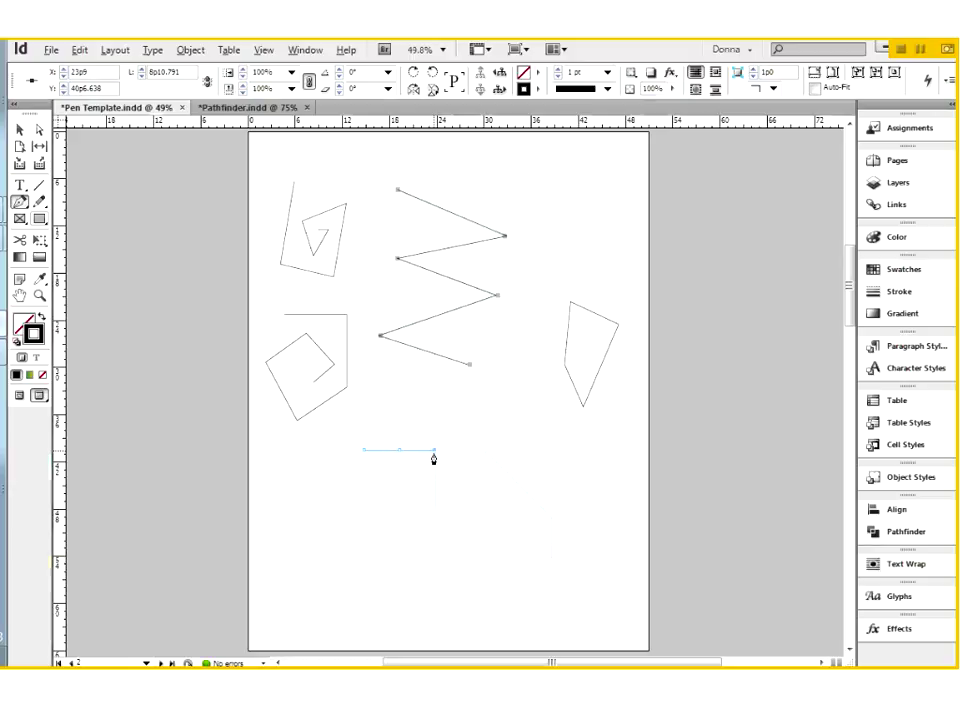
pyautogui.click(434, 511)
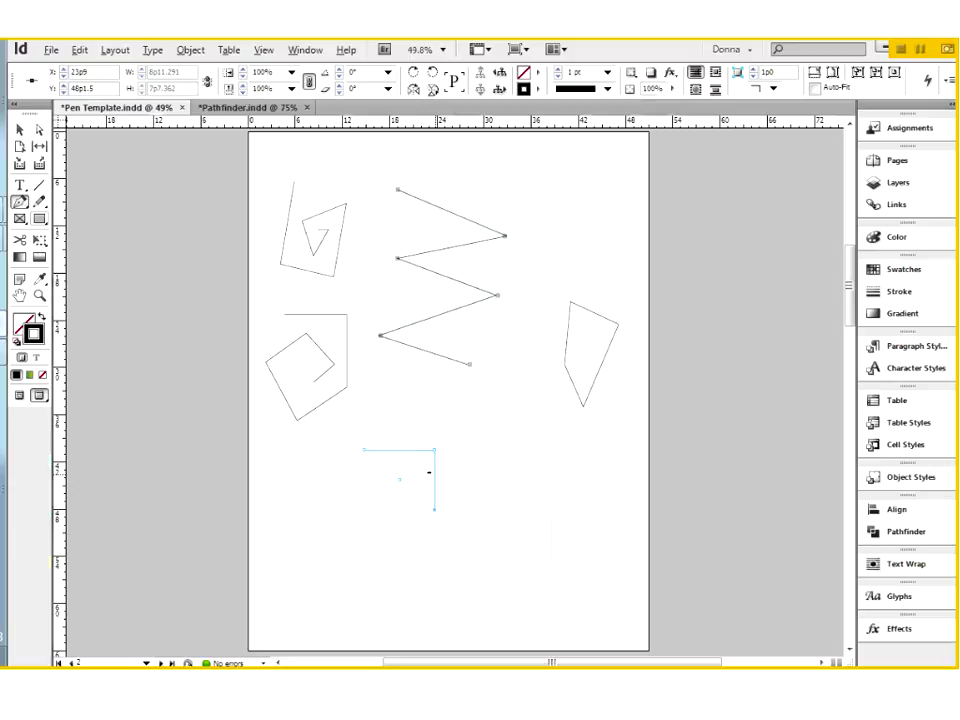
pyautogui.click(485, 511)
pyautogui.click(485, 451)
pyautogui.click(551, 522)
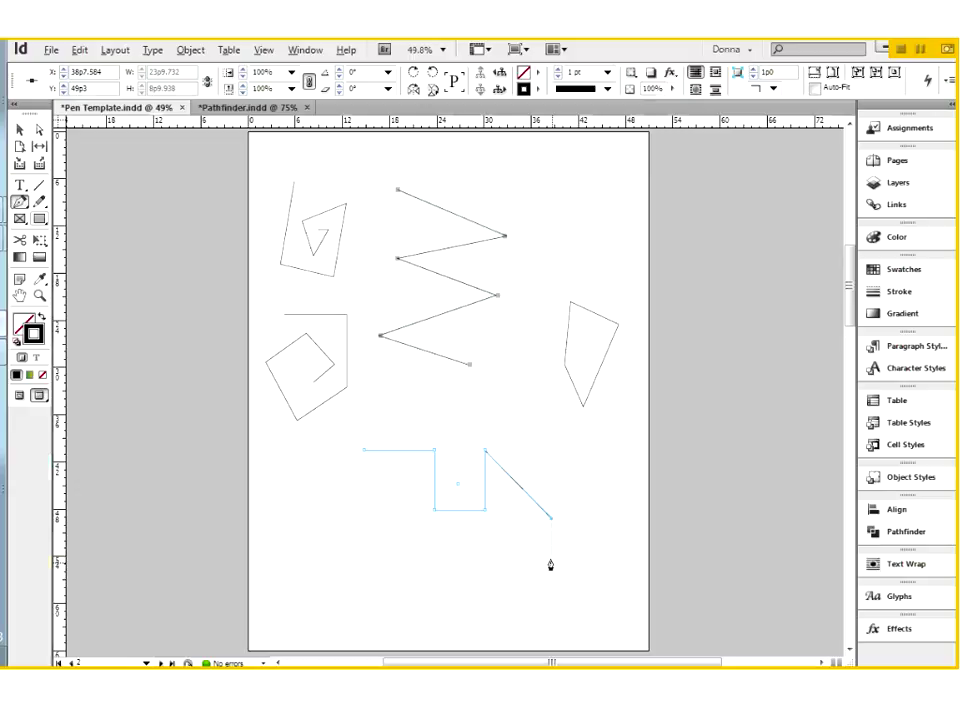
pyautogui.click(551, 557)
pyautogui.keyDown('ctrl'); pyautogui.click(578, 626); pyautogui.keyUp('ctrl')
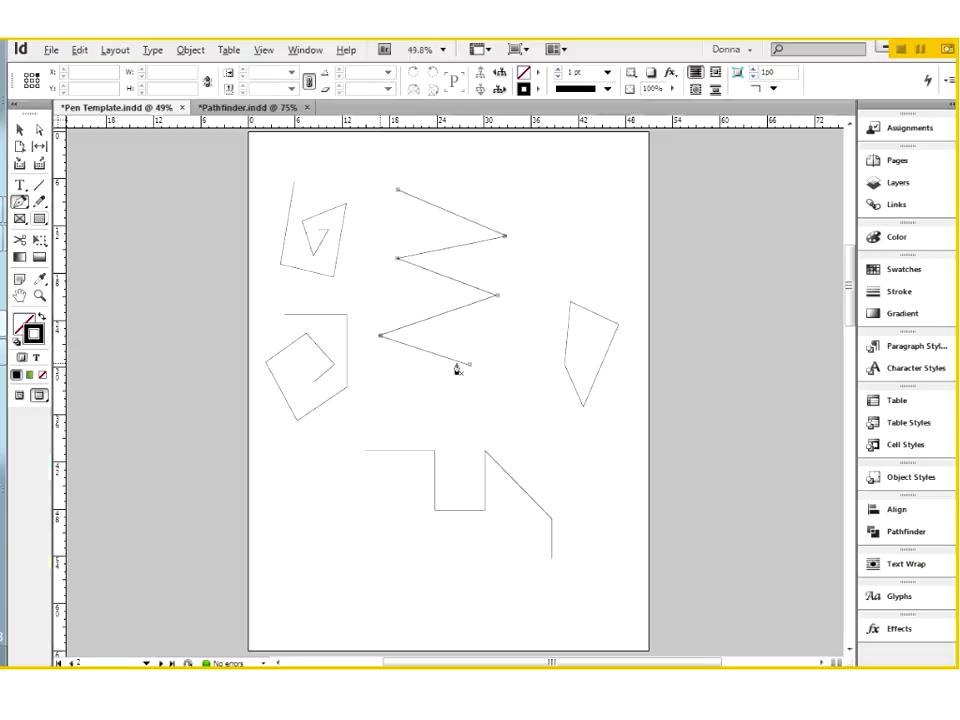
# Draw a rectangle about 10p5 wide and 8p9 high above the closed four-sided shape.
pyautogui.click(37, 130)
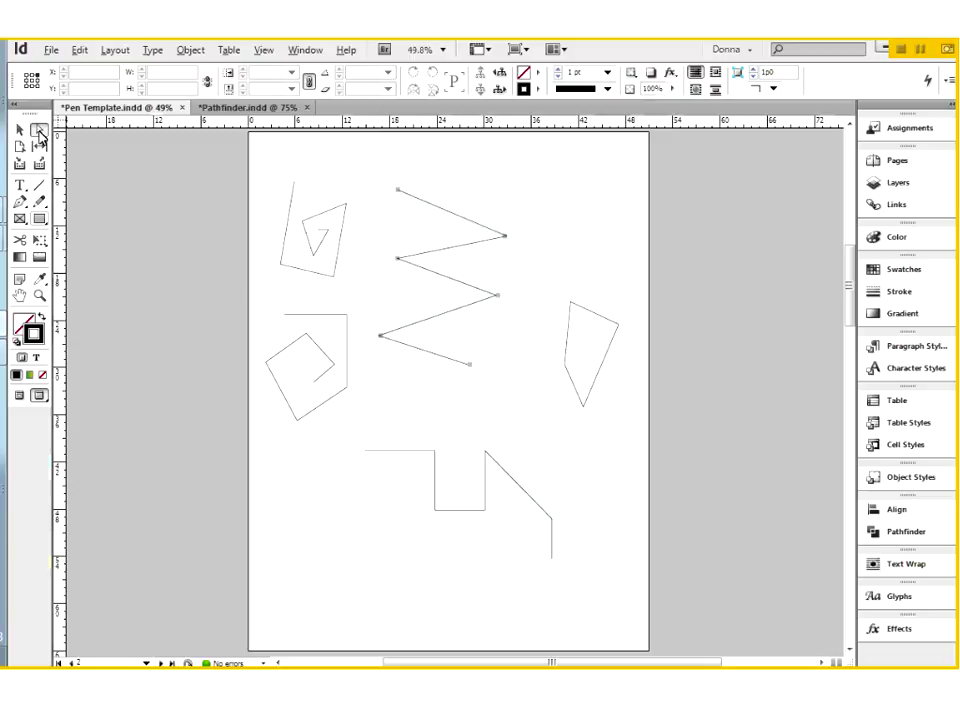
pyautogui.click(390, 343)
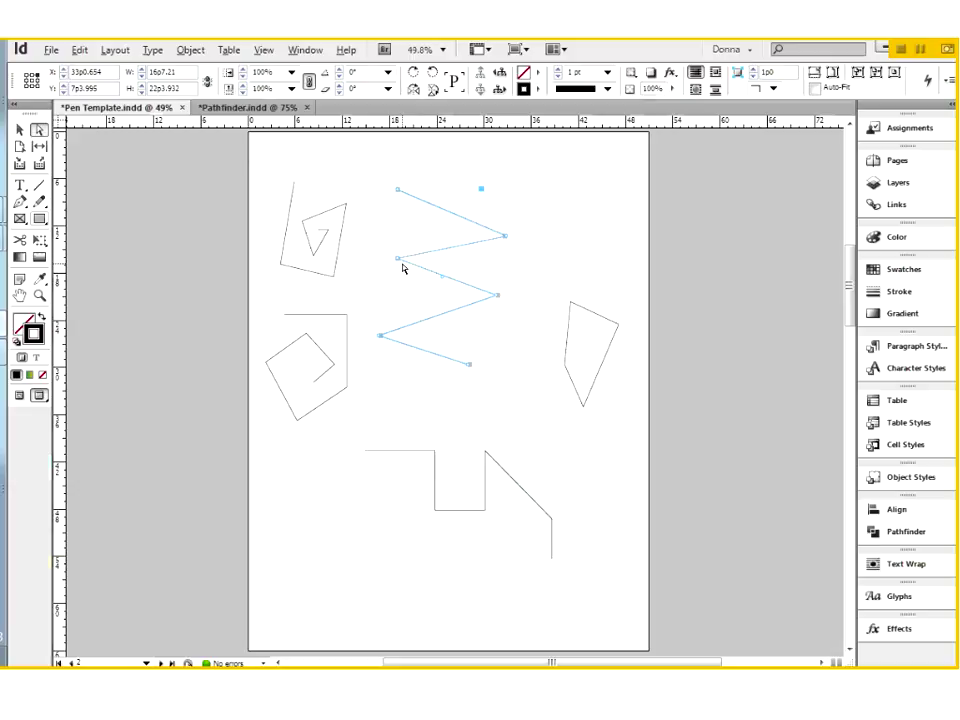
pyautogui.click(39, 218)
pyautogui.moveTo(546, 187); pyautogui.dragTo(627, 255)
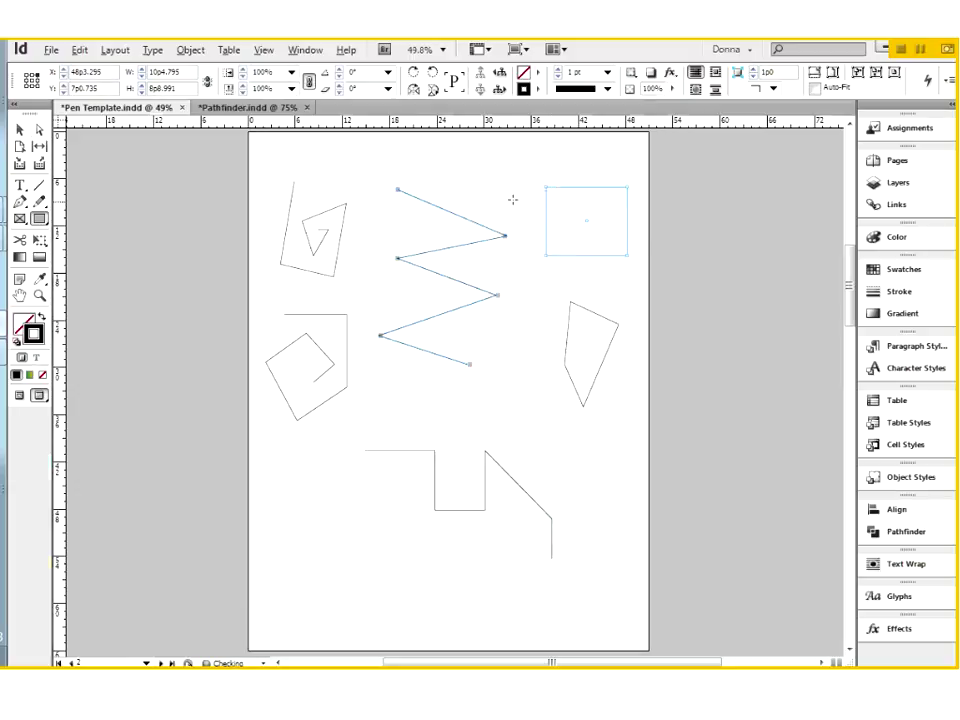
# Move only the rectangle's lower-left anchor point outward to X 35p1.5, Y 20p0, making the shape an irregular quadrilateral.
pyautogui.press('v')
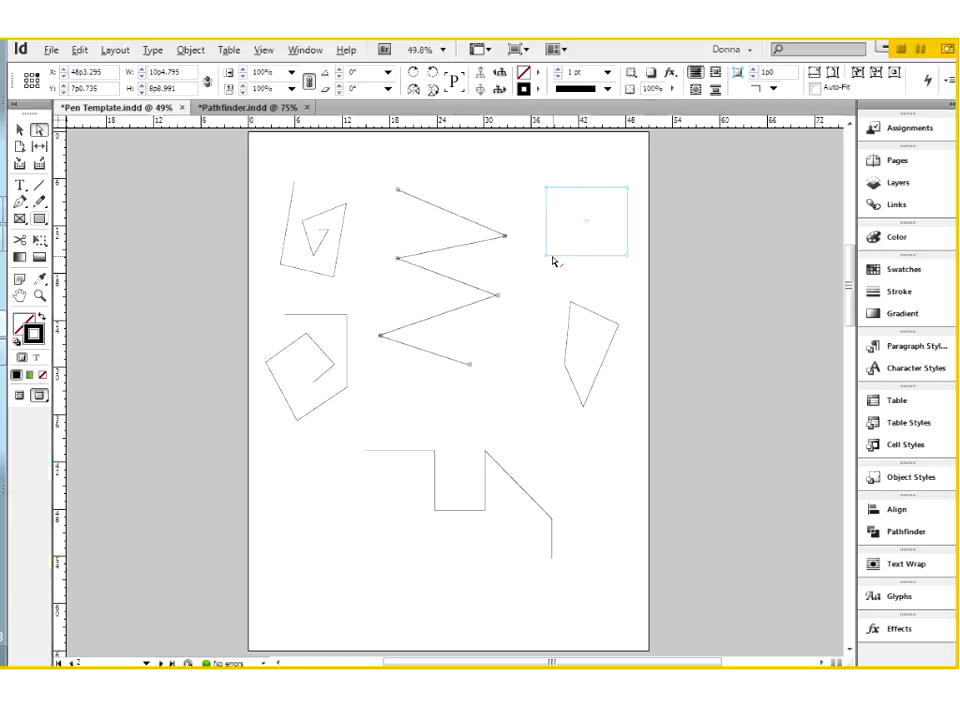
pyautogui.click(611, 187)
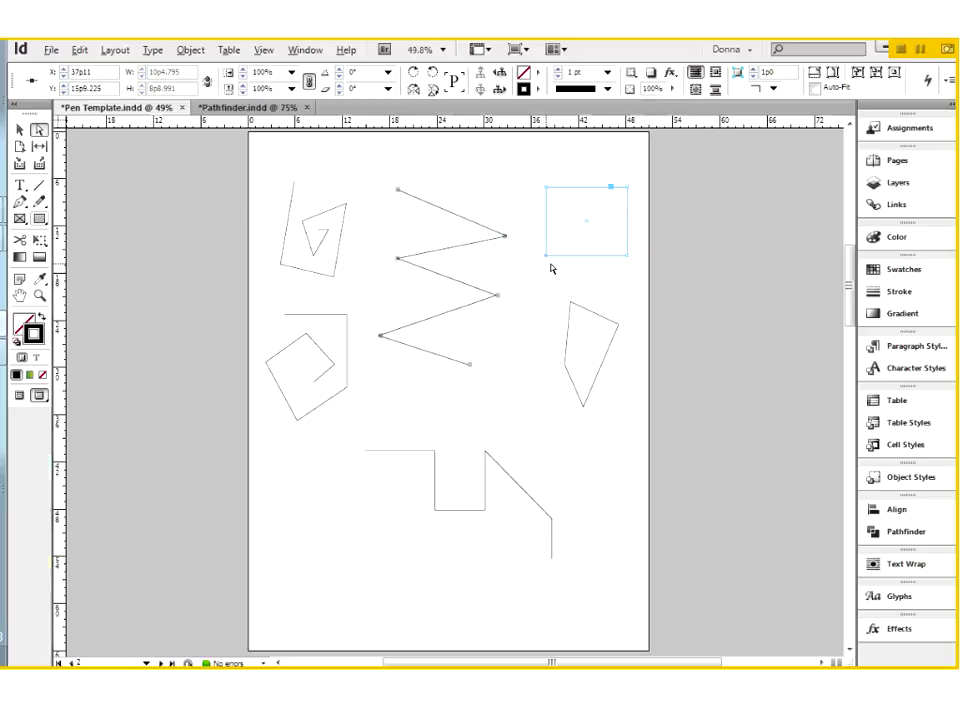
pyautogui.click(547, 265)
pyautogui.moveTo(547, 265); pyautogui.dragTo(523, 289)
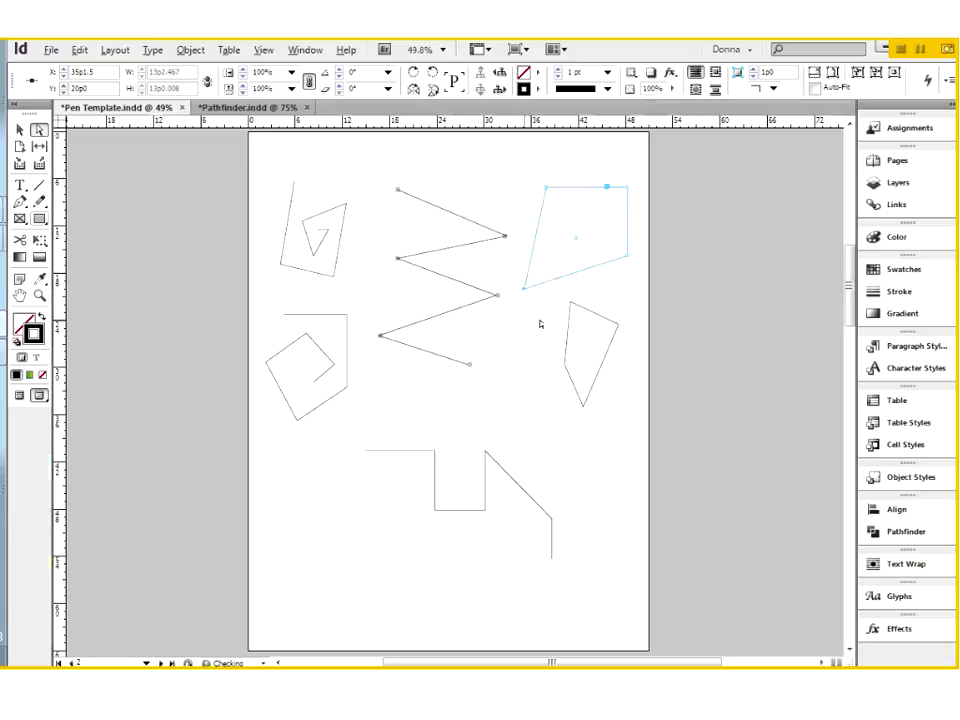
# Move the zigzag's two endpoints and two of its middle points, and raise the stepped path's peak to about X 32p9, Y 30p0.
pyautogui.click(441, 361)
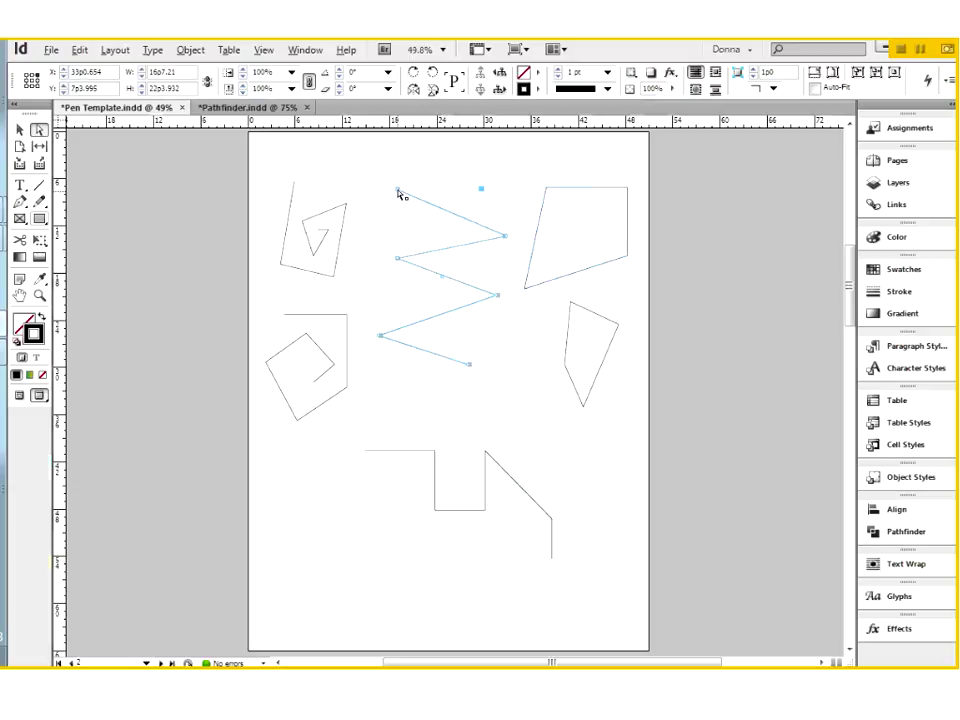
pyautogui.moveTo(398, 192); pyautogui.dragTo(402, 217)
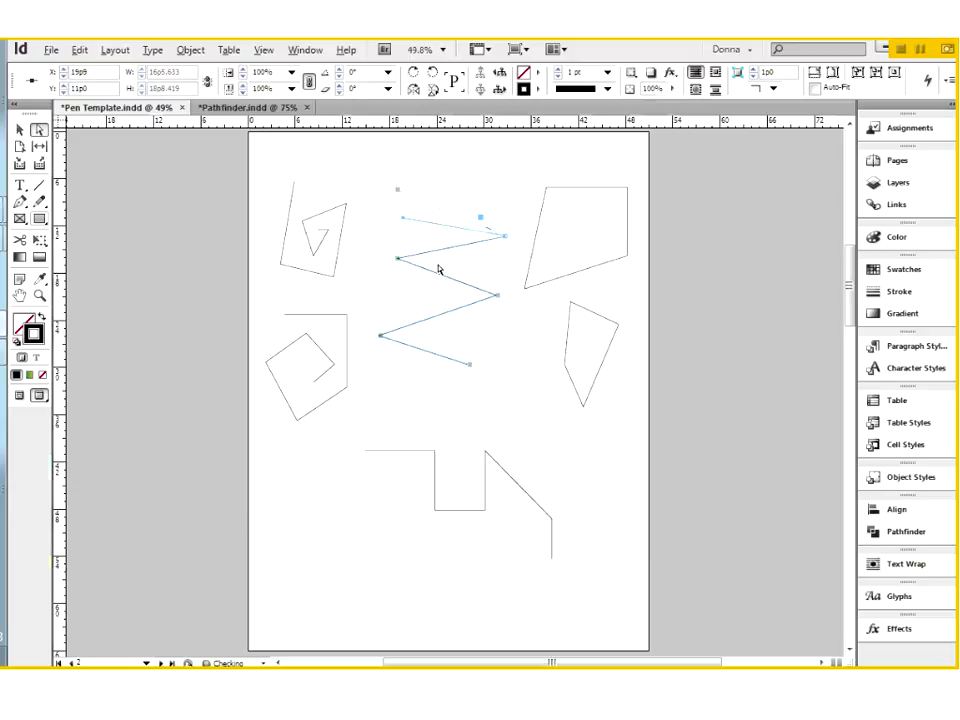
pyautogui.moveTo(400, 263); pyautogui.dragTo(406, 287)
pyautogui.moveTo(495, 300); pyautogui.dragTo(476, 328)
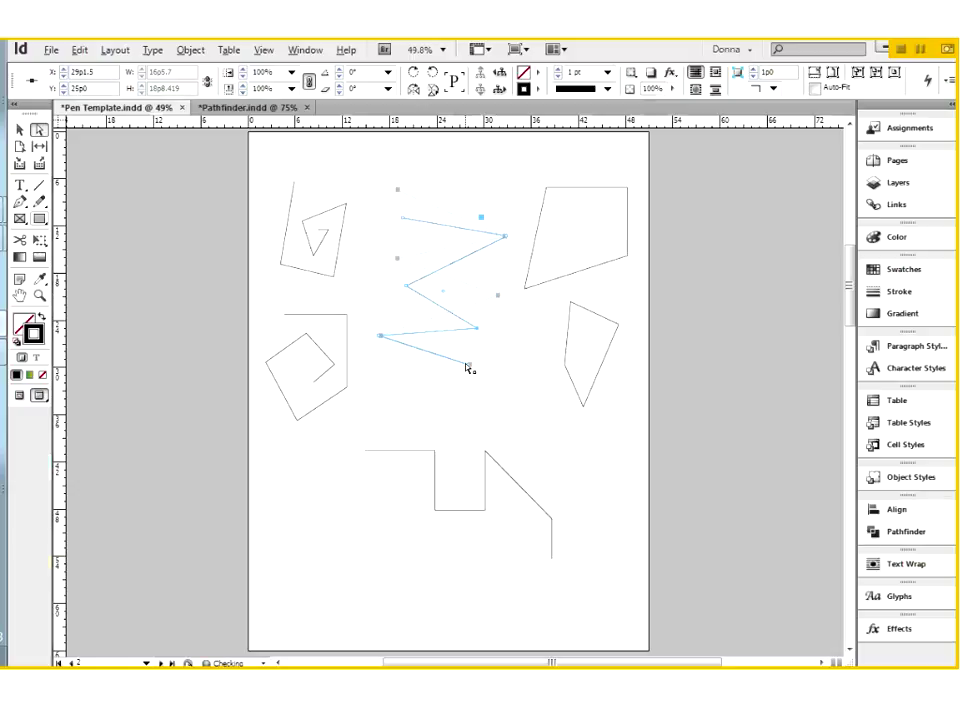
pyautogui.click(486, 454)
pyautogui.moveTo(486, 453); pyautogui.dragTo(506, 369)
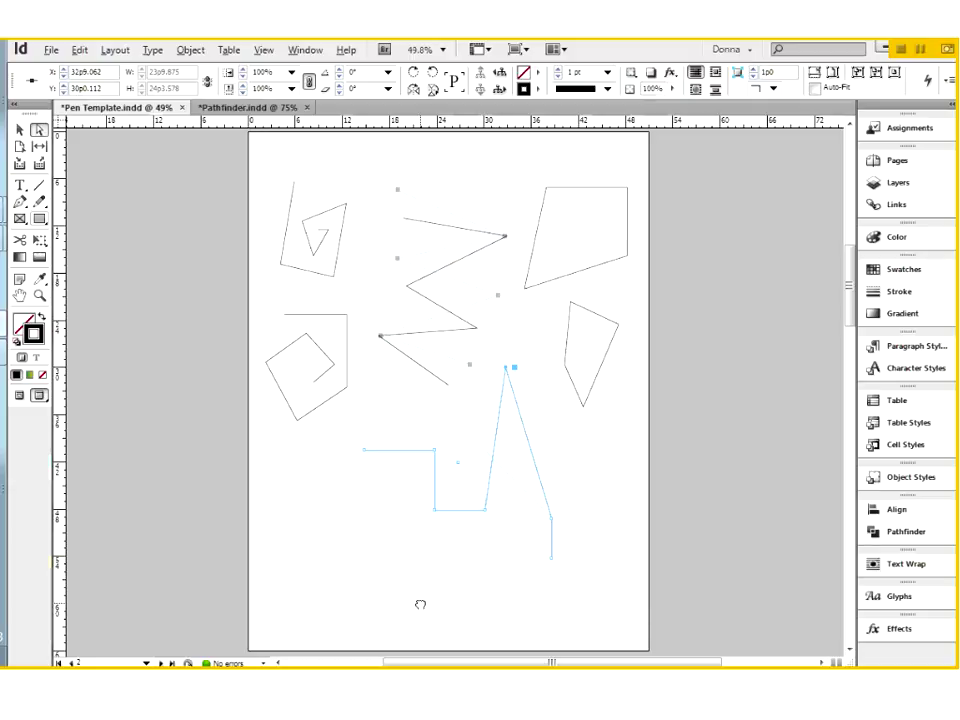
# Trace the arch of exercise A on the Curves page with two vertical-handled Pen points, about 5p9 wide and 2p11 high, and deselect it.
pyautogui.scroll(-5, 420, 604)
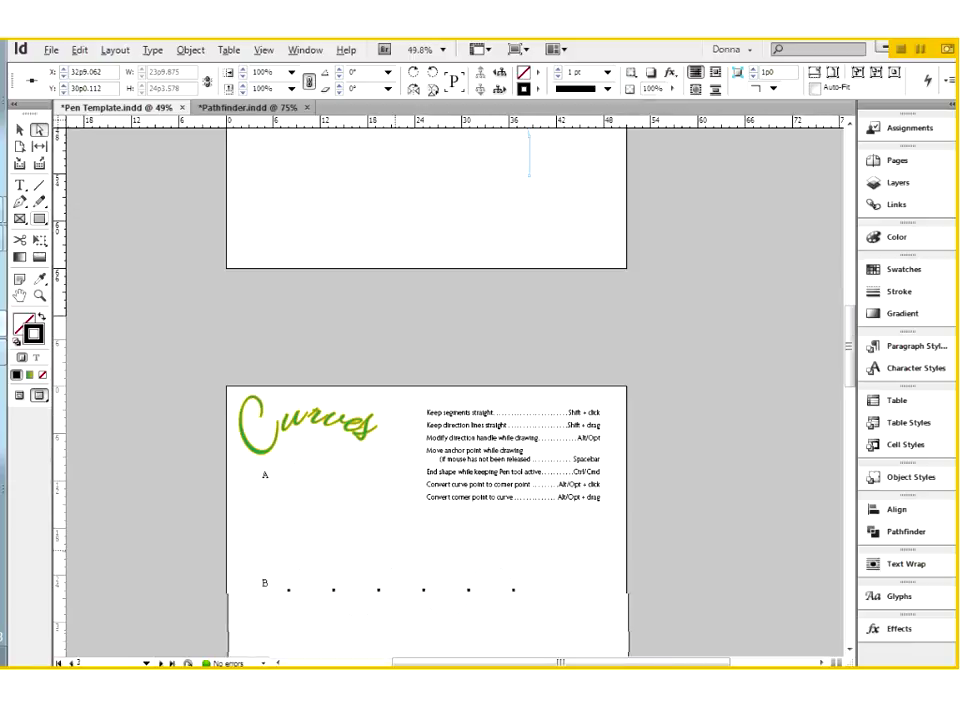
pyautogui.scroll(-3, 668, 546)
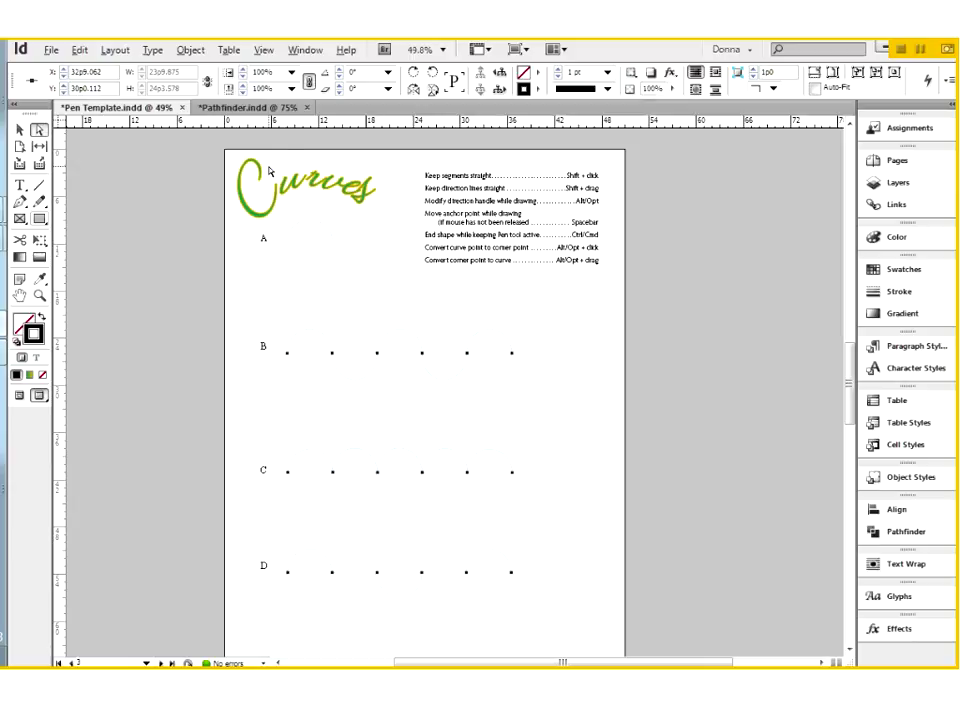
pyautogui.moveTo(211, 153); pyautogui.dragTo(689, 308)
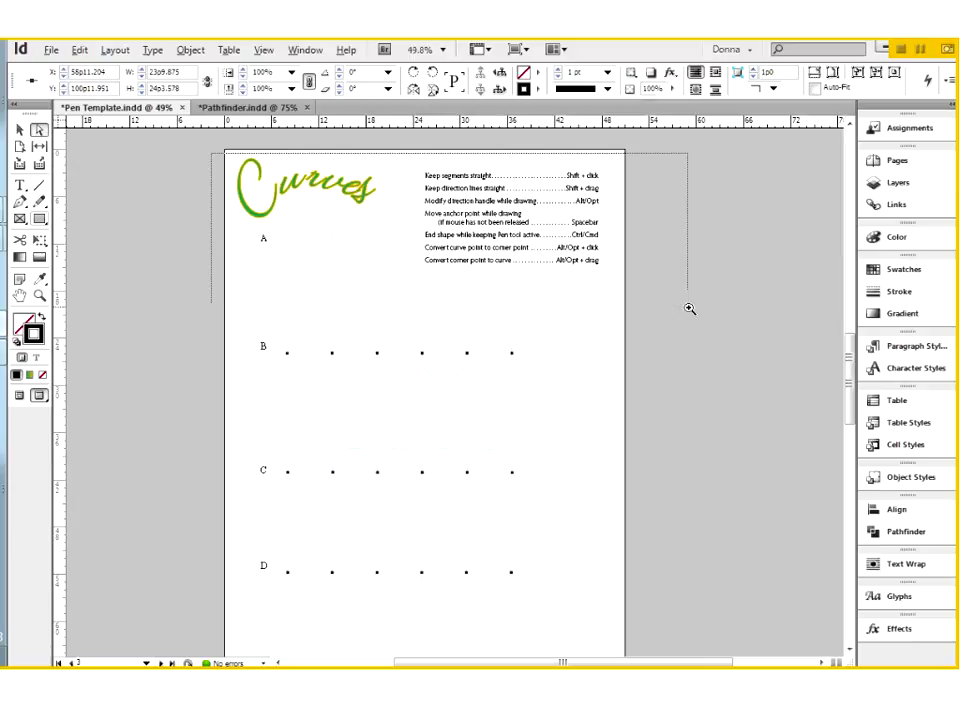
pyautogui.moveTo(689, 308); pyautogui.dragTo(689, 308)
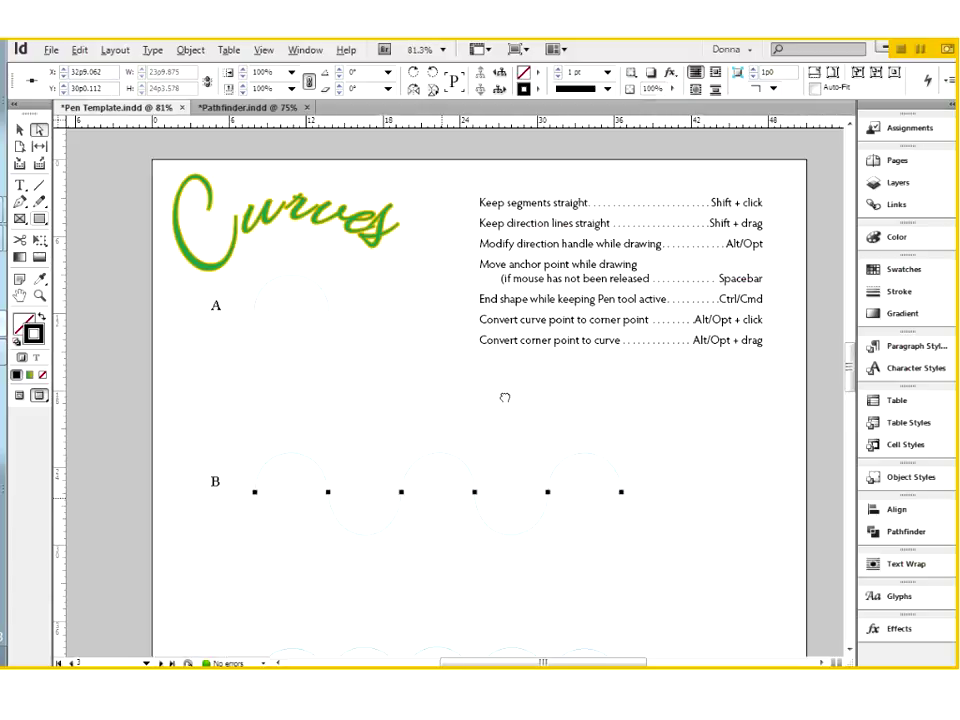
pyautogui.moveTo(505, 397); pyautogui.dragTo(495, 394)
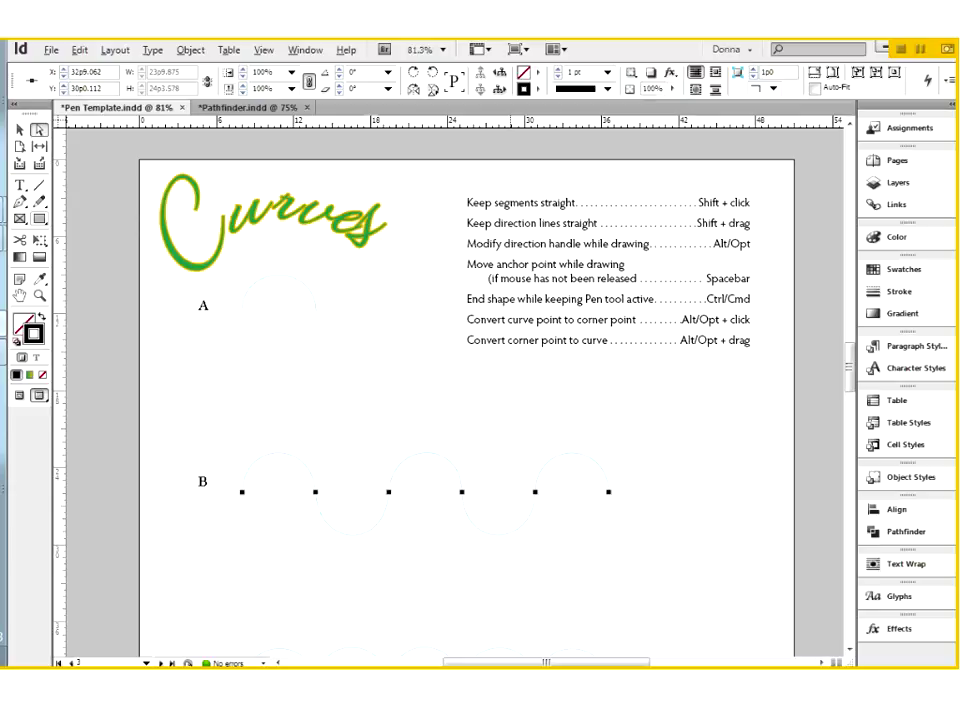
pyautogui.click(21, 201)
pyautogui.moveTo(243, 314); pyautogui.dragTo(208, 263)
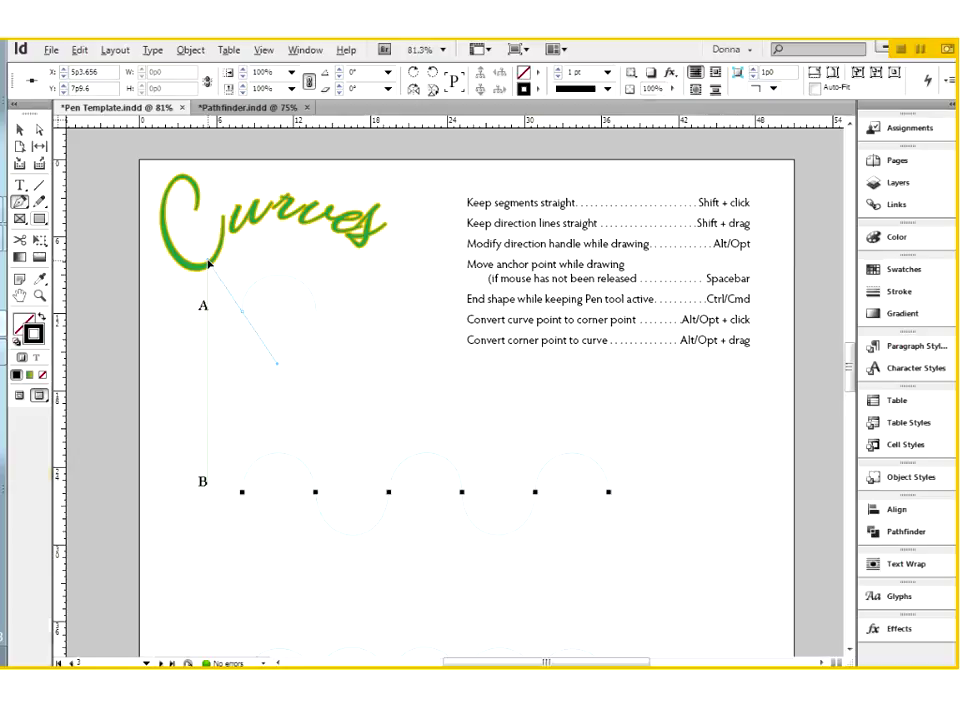
pyautogui.moveTo(208, 263); pyautogui.dragTo(243, 263)
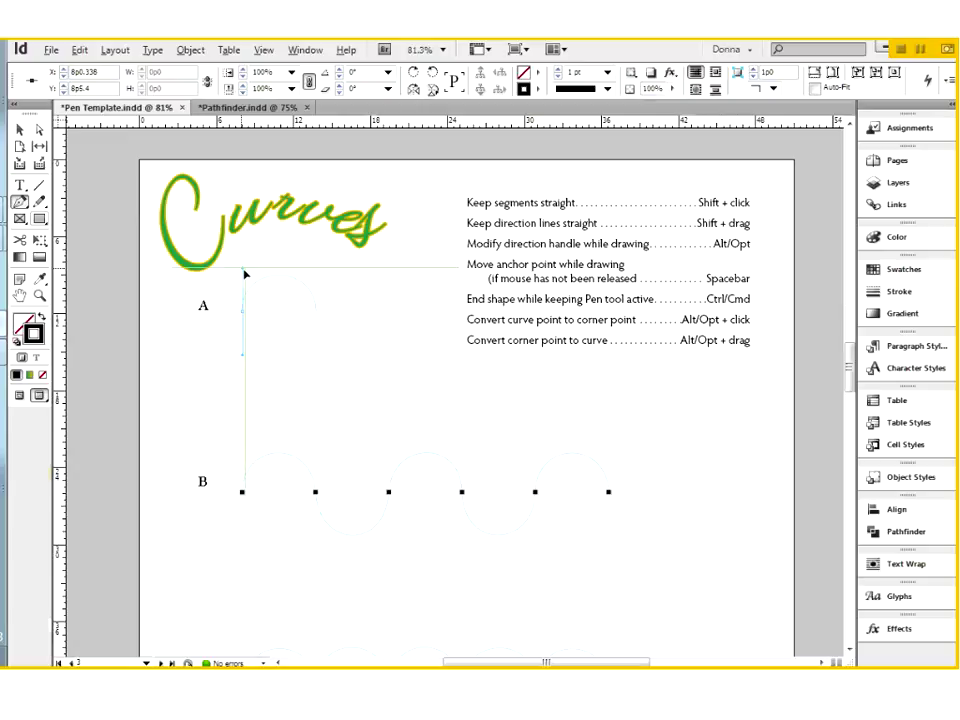
pyautogui.moveTo(240, 260); pyautogui.dragTo(245, 264)
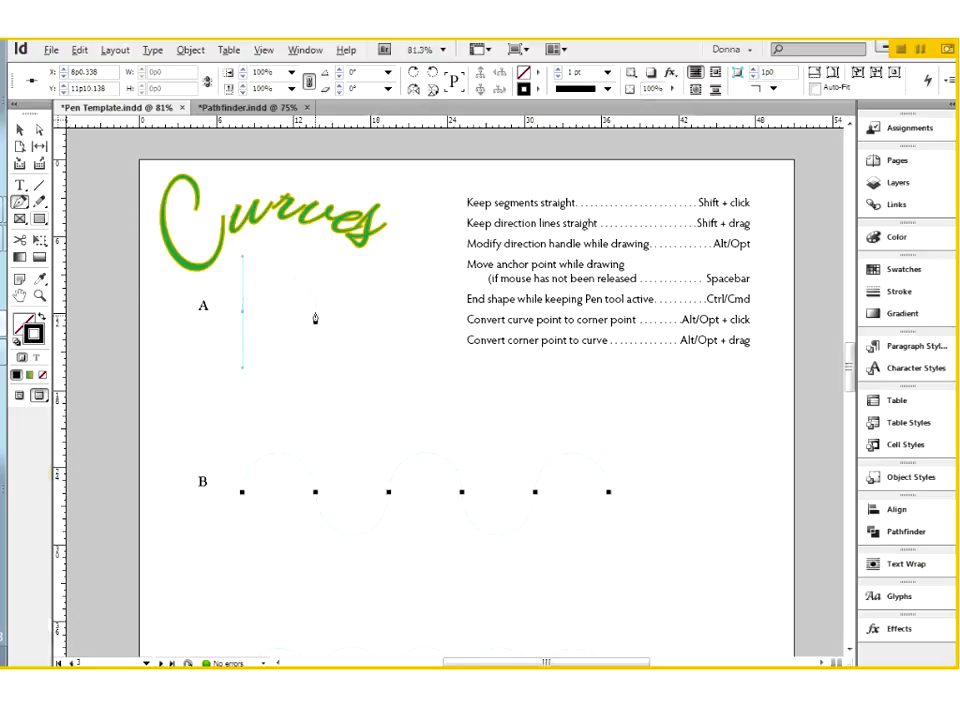
pyautogui.moveTo(316, 312); pyautogui.dragTo(315, 360)
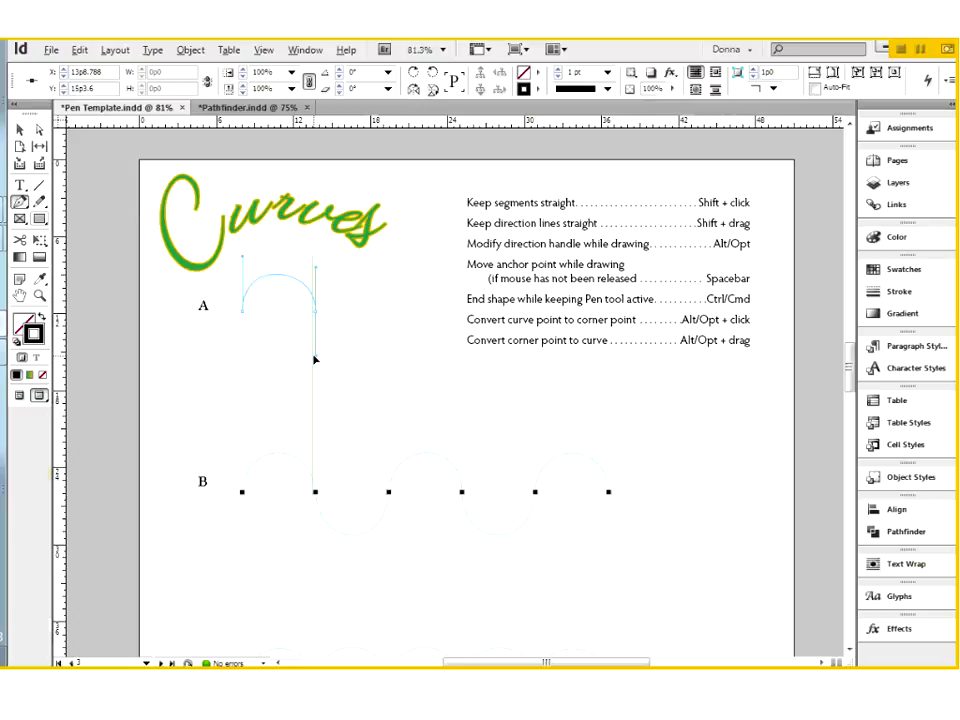
pyautogui.moveTo(315, 360); pyautogui.dragTo(315, 358)
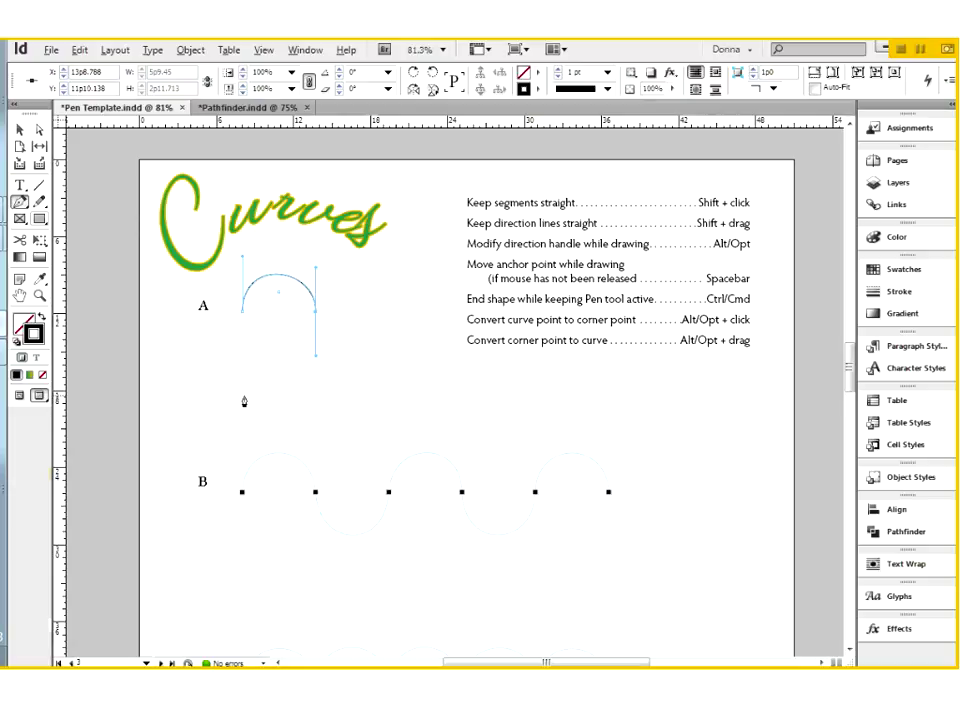
pyautogui.keyDown('ctrl'); pyautogui.click(242, 272); pyautogui.keyUp('ctrl')
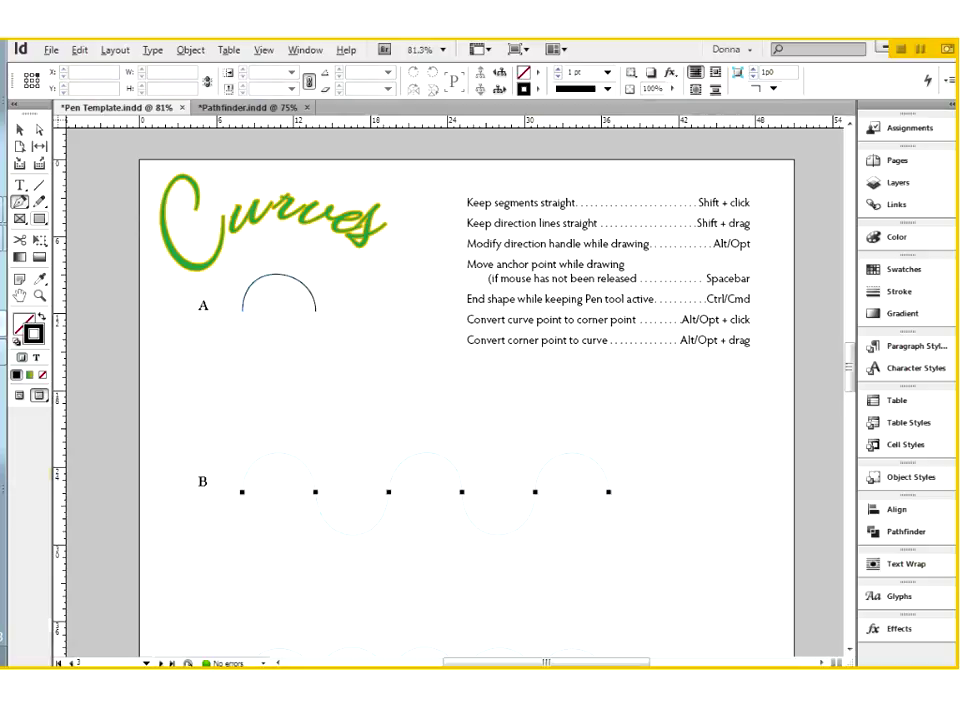
# Adjust the two upper direction handles of arch A with Direct Selection to a height of about 2p10, and deselect it.
pyautogui.click(252, 288)
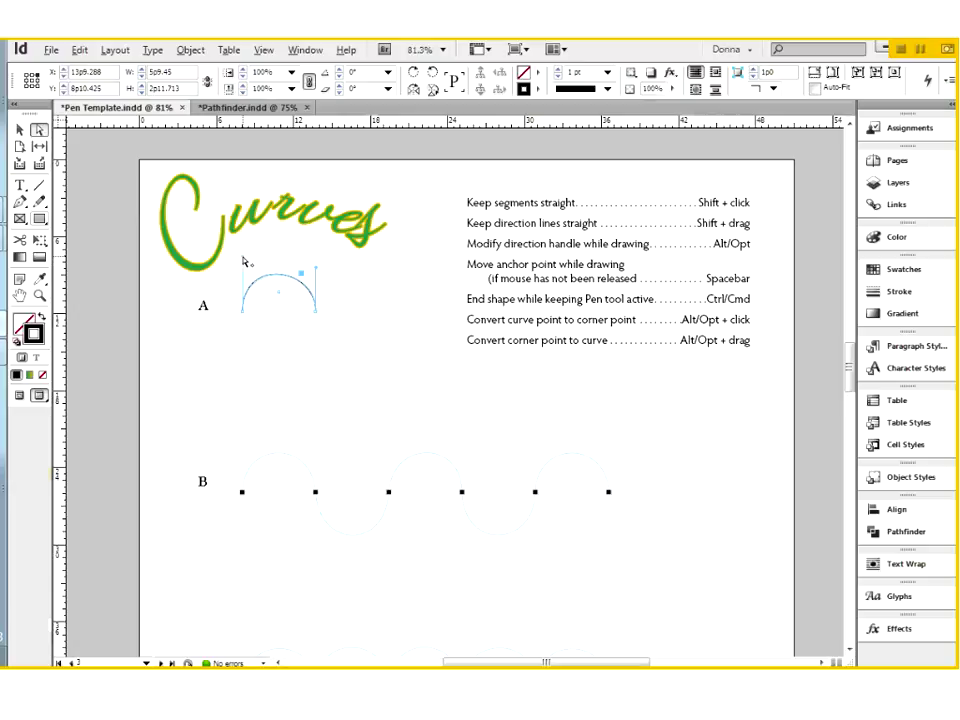
pyautogui.moveTo(245, 259); pyautogui.dragTo(262, 268)
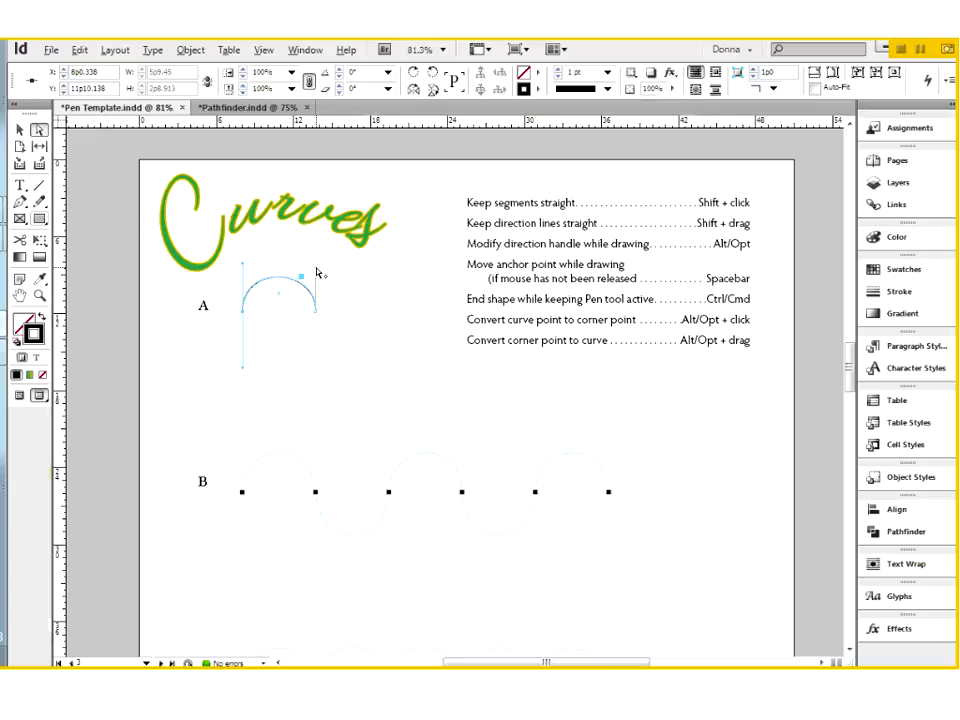
pyautogui.moveTo(318, 270); pyautogui.dragTo(320, 267)
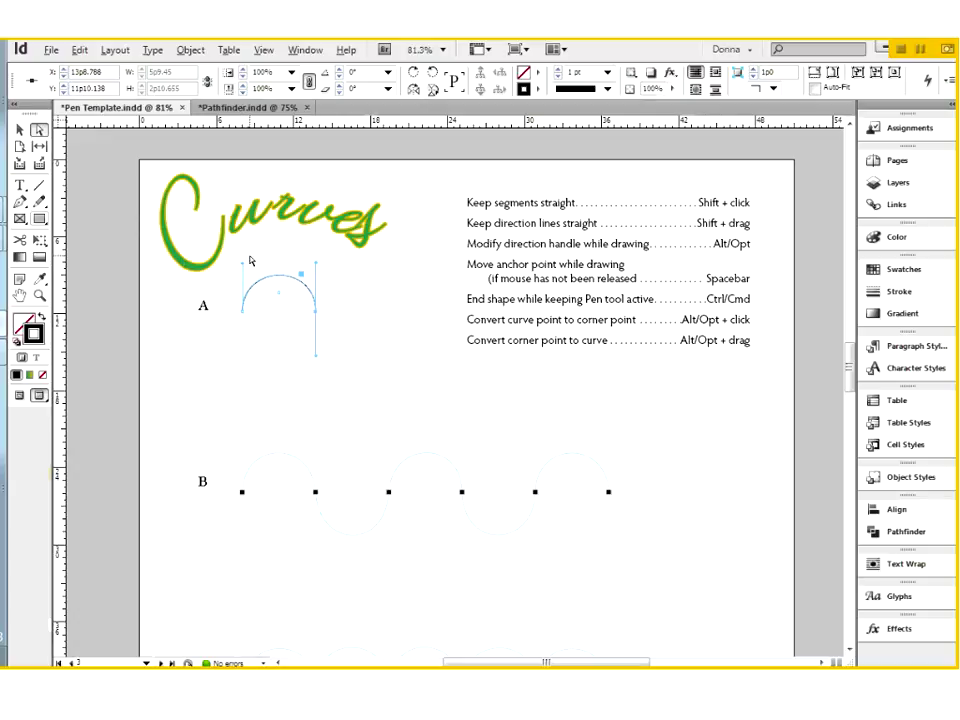
pyautogui.keyDown('ctrl'); pyautogui.click(309, 345); pyautogui.keyUp('ctrl')
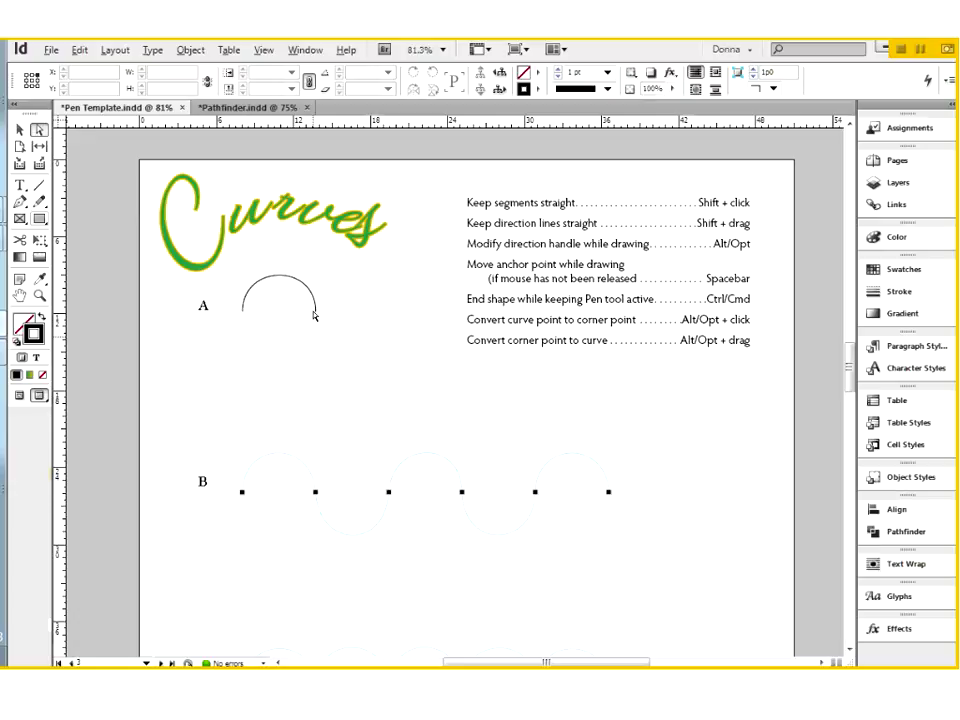
# Select arch A as a whole object to examine its bounding box, and deselect it.
pyautogui.click(20, 131)
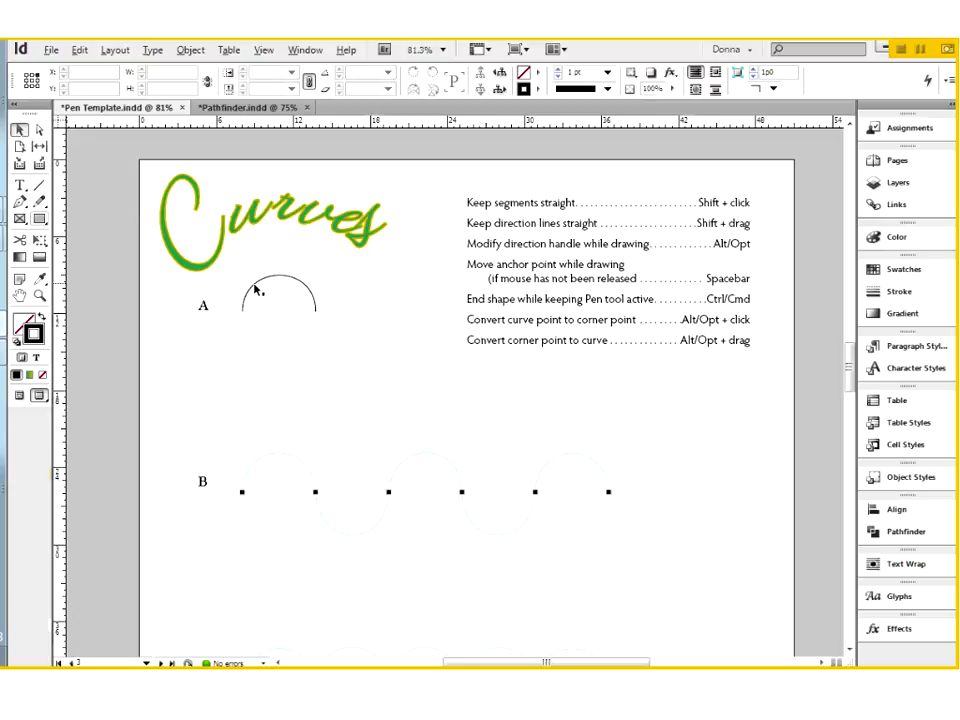
pyautogui.click(257, 281)
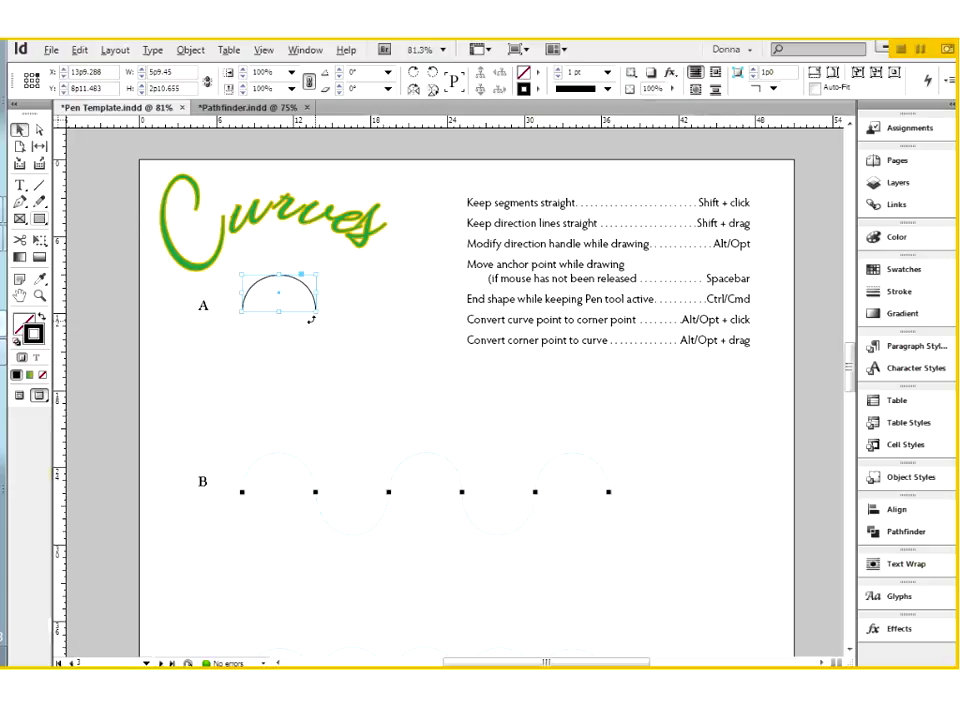
pyautogui.click(333, 461)
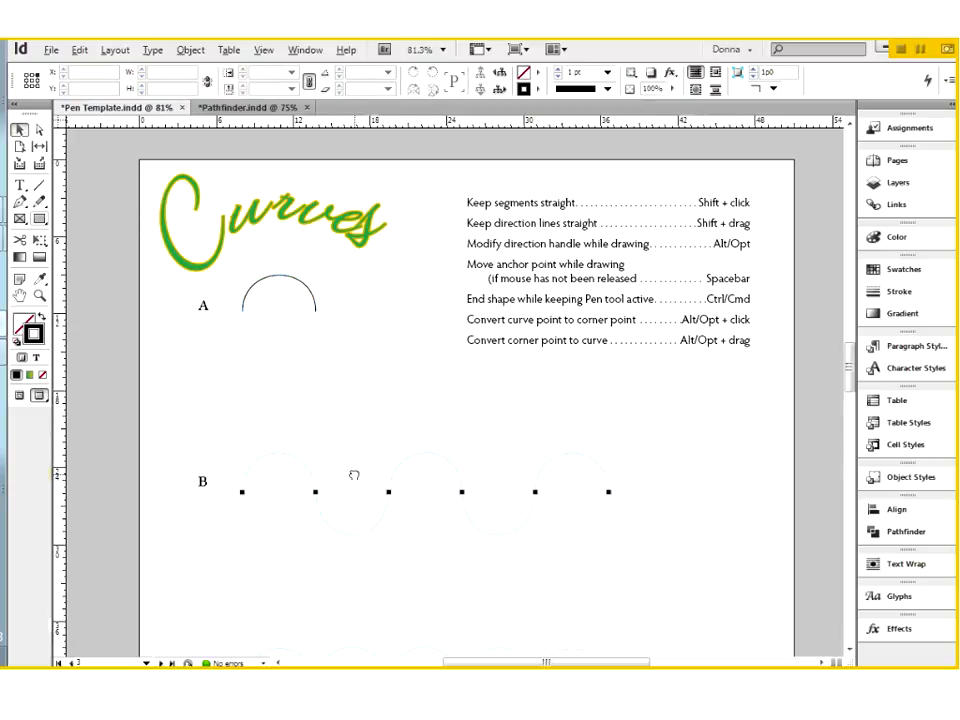
# Trace the first arch of wave B with two vertical-handled Pen points, about 5p10 wide and 3p1 high.
pyautogui.moveTo(354, 475); pyautogui.dragTo(351, 343)
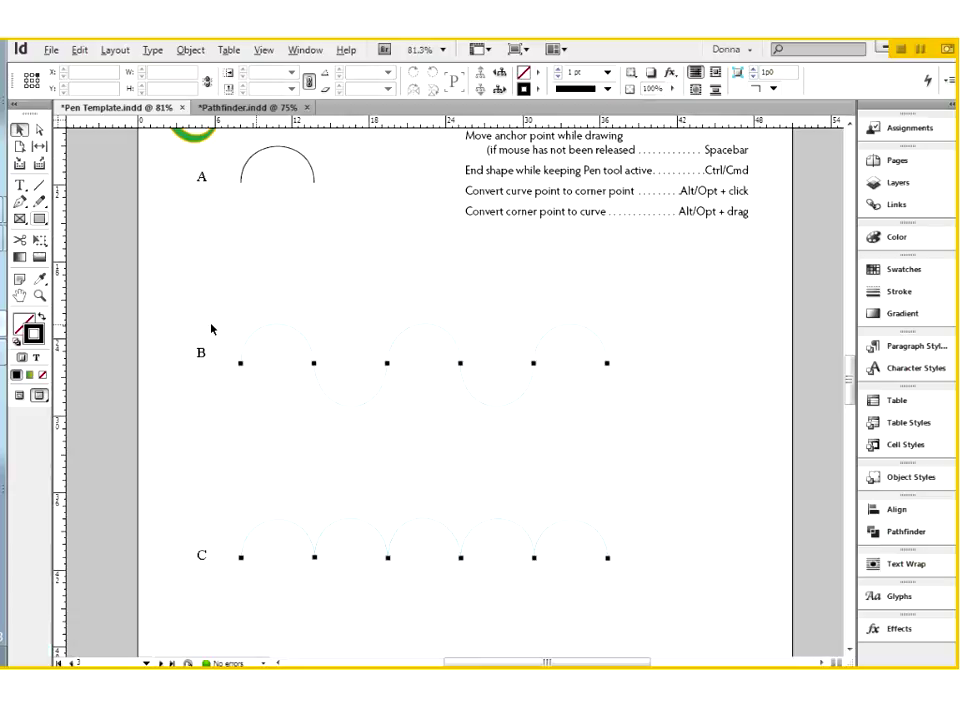
pyautogui.moveTo(141, 273); pyautogui.dragTo(716, 483)
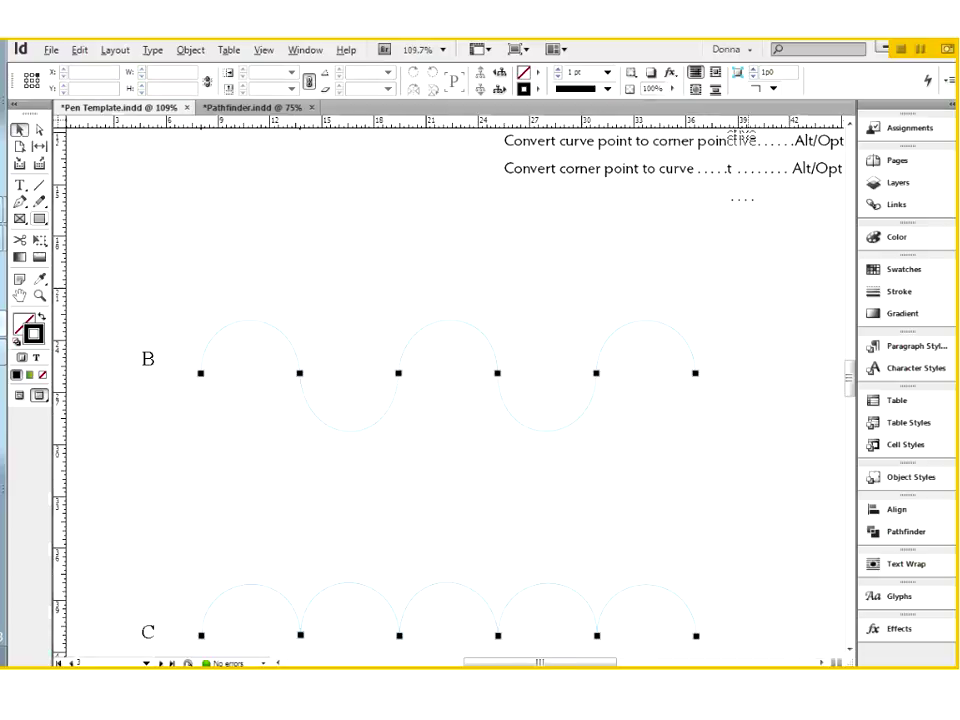
pyautogui.moveTo(748, 292); pyautogui.dragTo(635, 405)
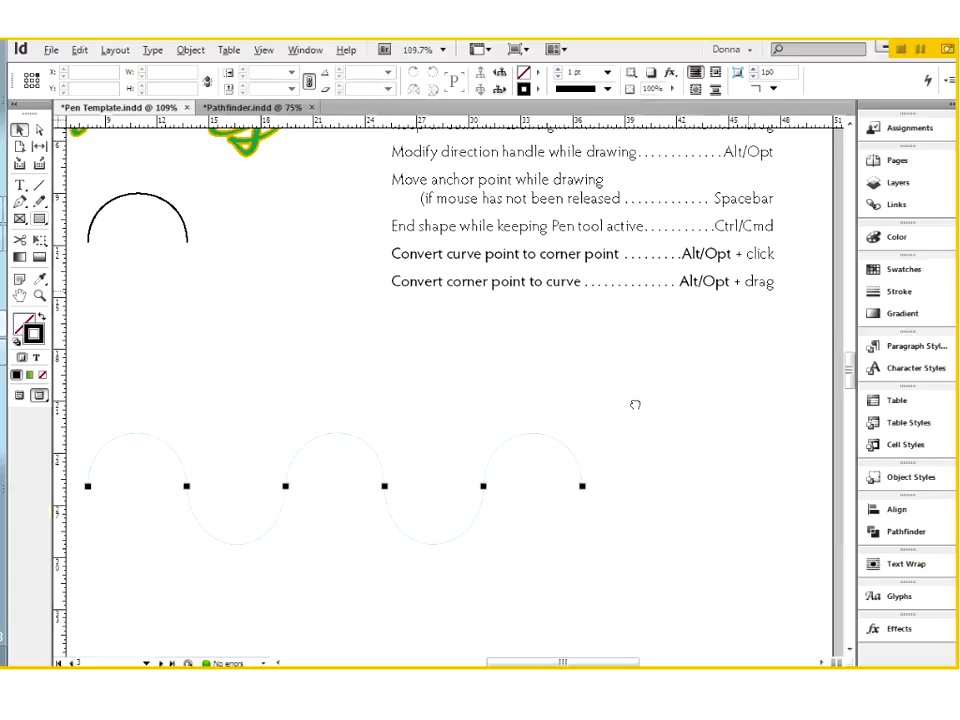
pyautogui.moveTo(635, 405); pyautogui.dragTo(688, 416)
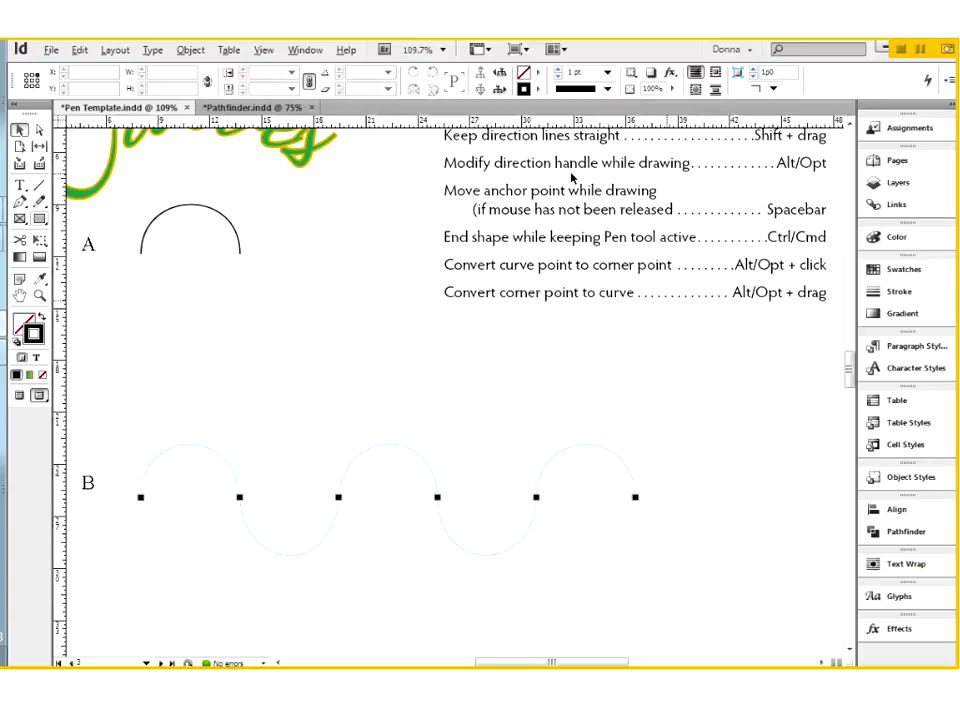
pyautogui.press('p')
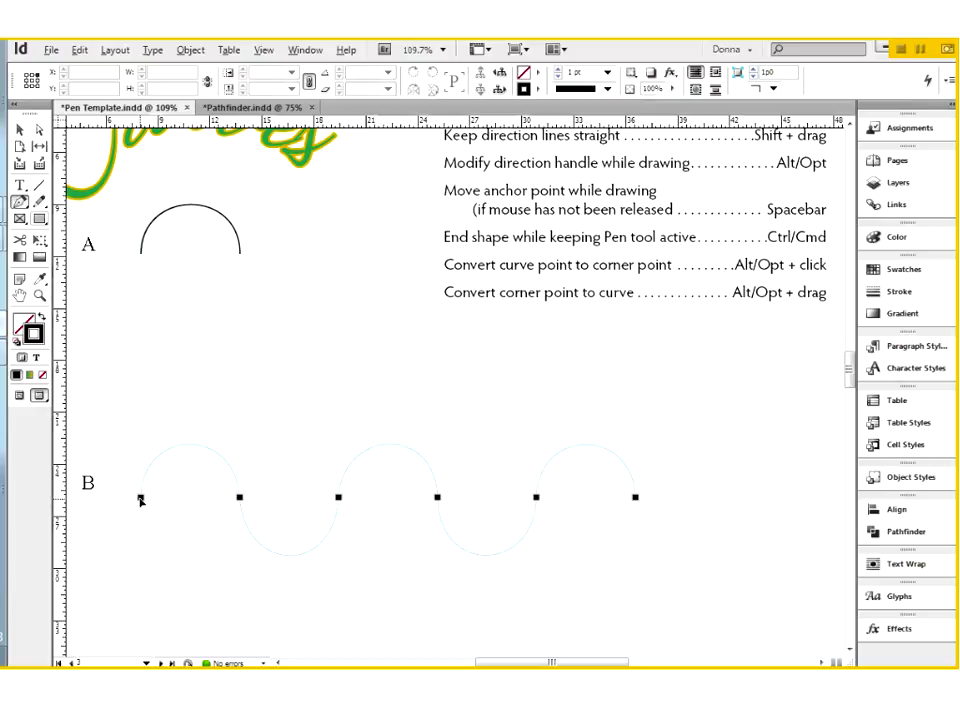
pyautogui.moveTo(141, 498); pyautogui.dragTo(140, 431)
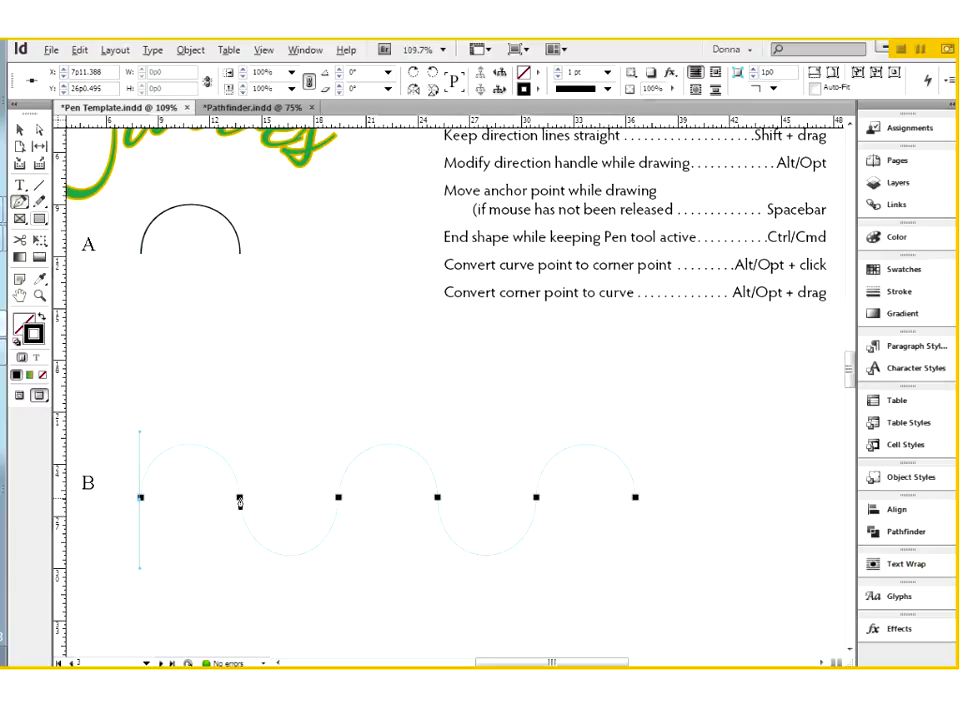
pyautogui.press('ctrl')
pyautogui.moveTo(240, 497); pyautogui.dragTo(245, 575)
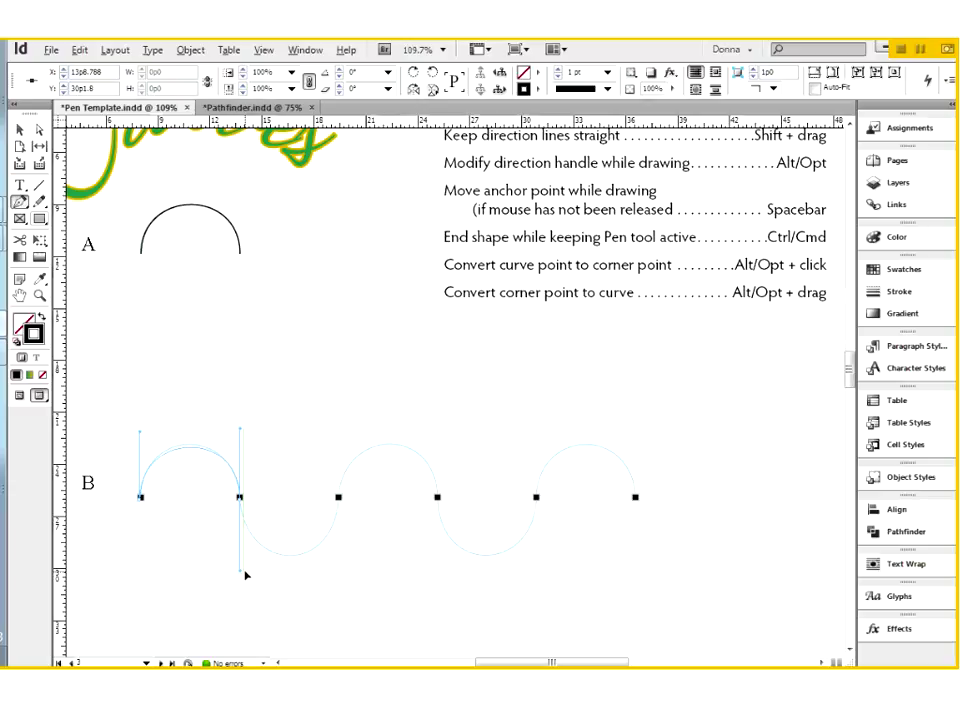
pyautogui.keyDown('ctrl'); pyautogui.click(245, 575); pyautogui.keyUp('ctrl')
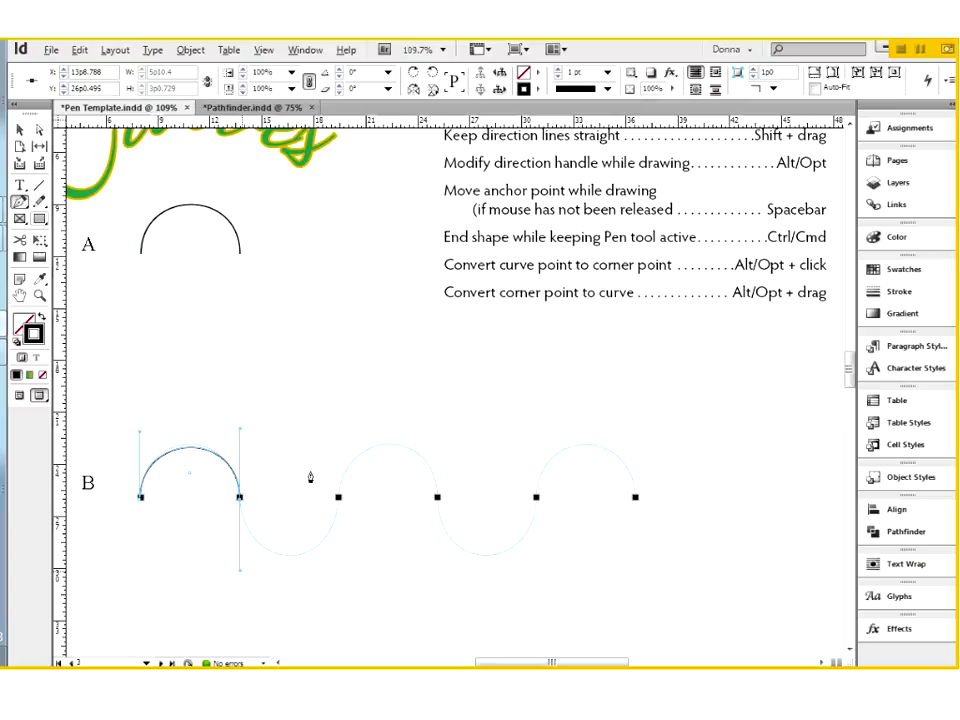
# Lengthen the upper direction handle at wave B's starting point so the first arch is about 3p2 high.
pyautogui.press('alt')
pyautogui.press('alt')
pyautogui.click(139, 437)
pyautogui.moveTo(140, 436); pyautogui.dragTo(140, 431)
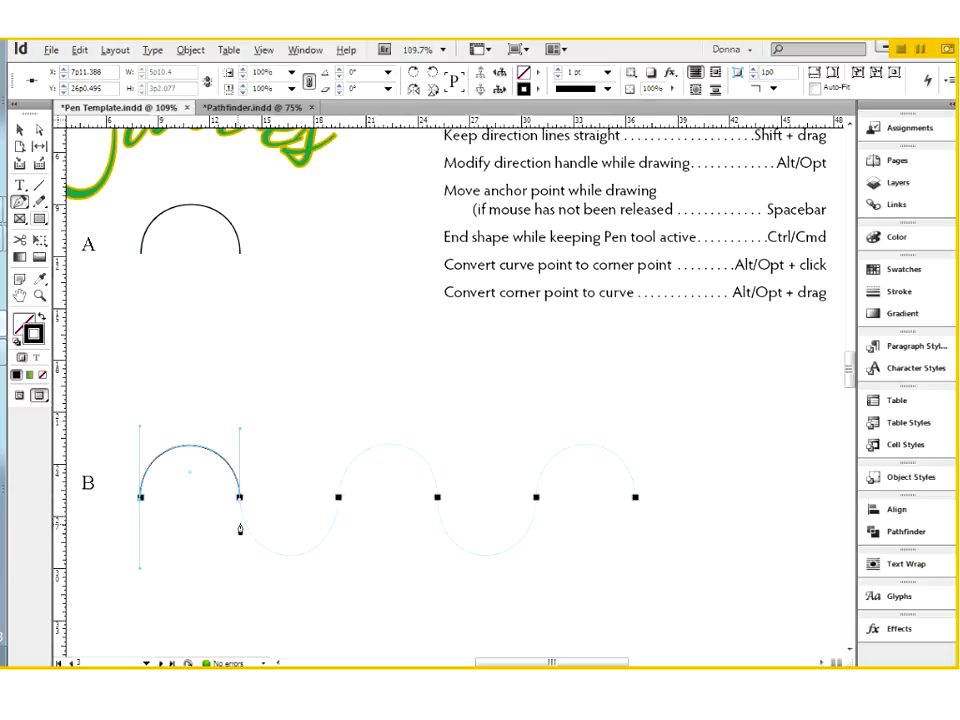
# Continue wave B with four alternating Pen curves through the remaining guide points, making the path about 28p8 wide and 6p6 high.
pyautogui.click(338, 497)
pyautogui.moveTo(339, 501); pyautogui.dragTo(336, 424)
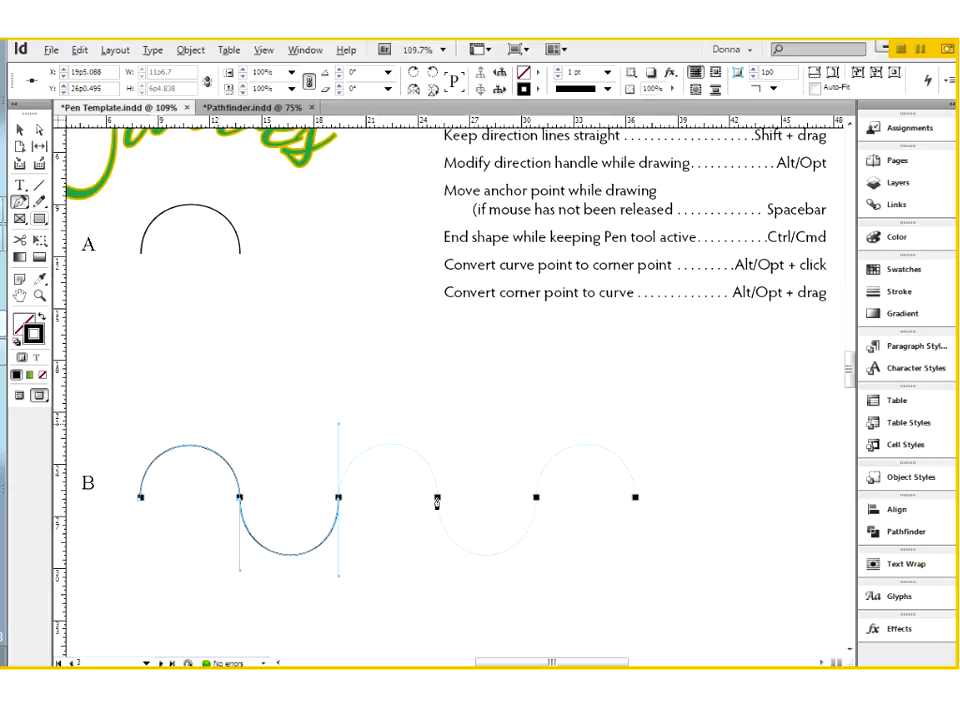
pyautogui.moveTo(437, 501); pyautogui.dragTo(443, 577)
pyautogui.moveTo(536, 497); pyautogui.dragTo(536, 428)
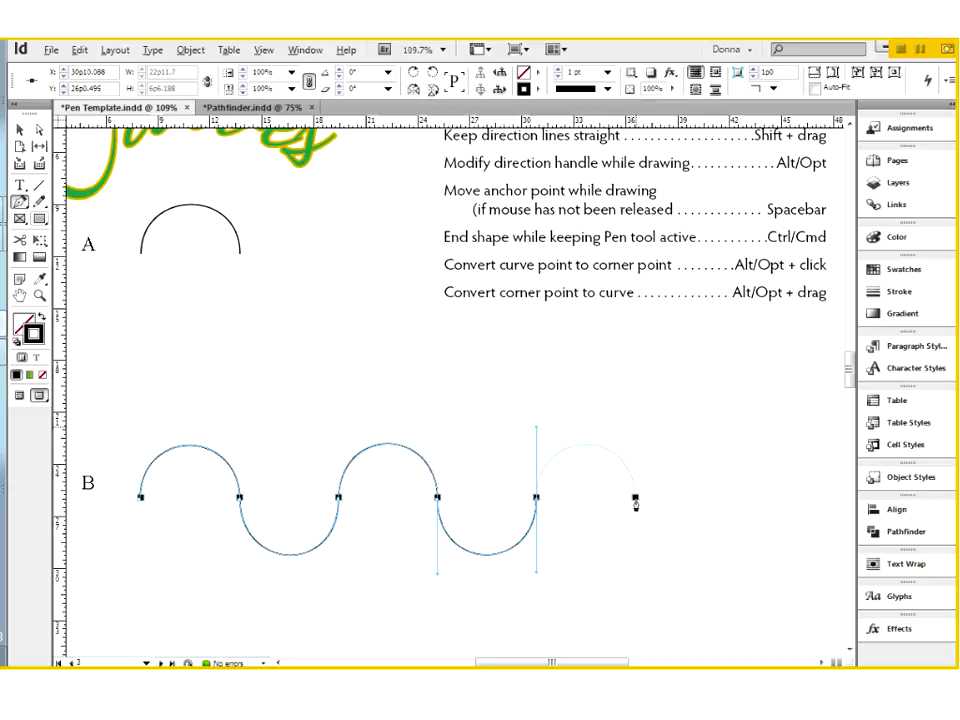
pyautogui.moveTo(636, 497); pyautogui.dragTo(635, 576)
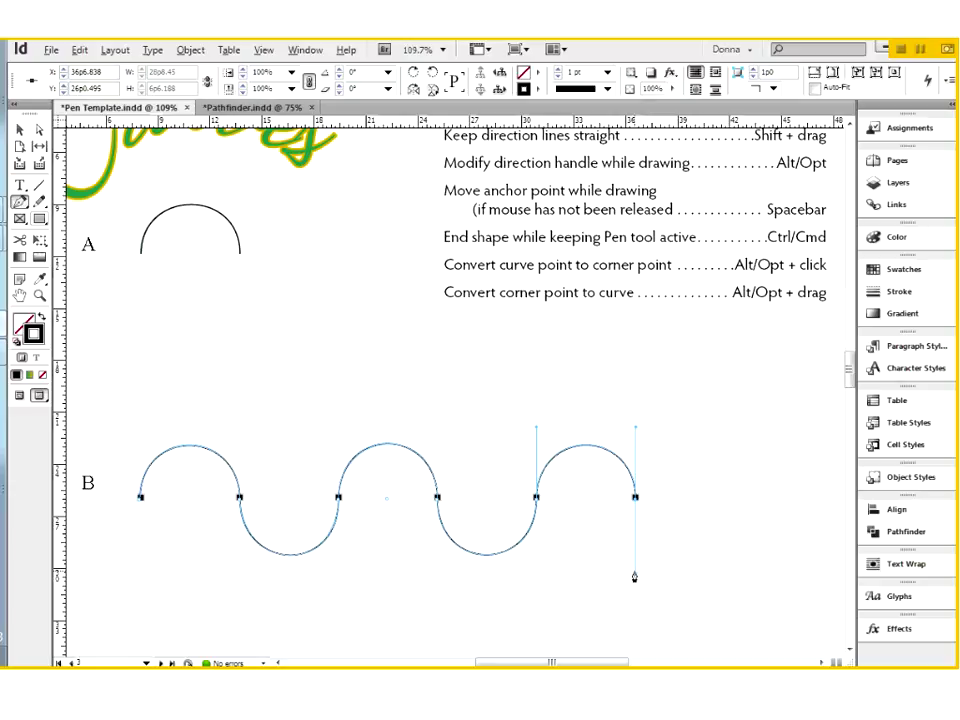
# Tilt and lengthen the paired direction handles at wave B's fourth anchor with Direct Selection, making the path about 8p0 high.
pyautogui.click(39, 129)
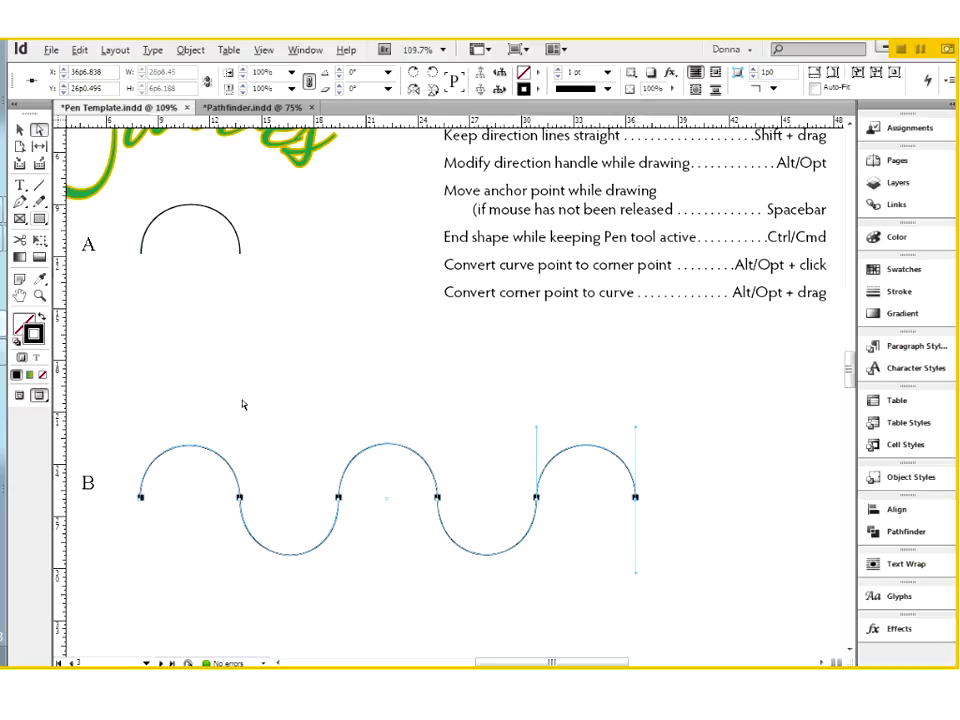
pyautogui.click(325, 545)
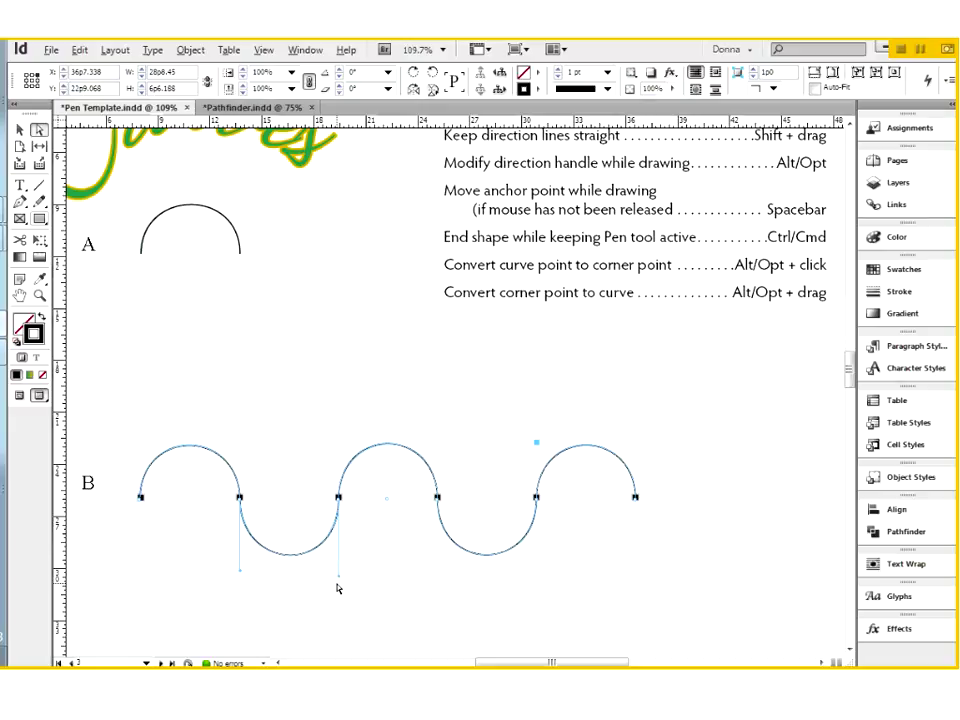
pyautogui.click(388, 448)
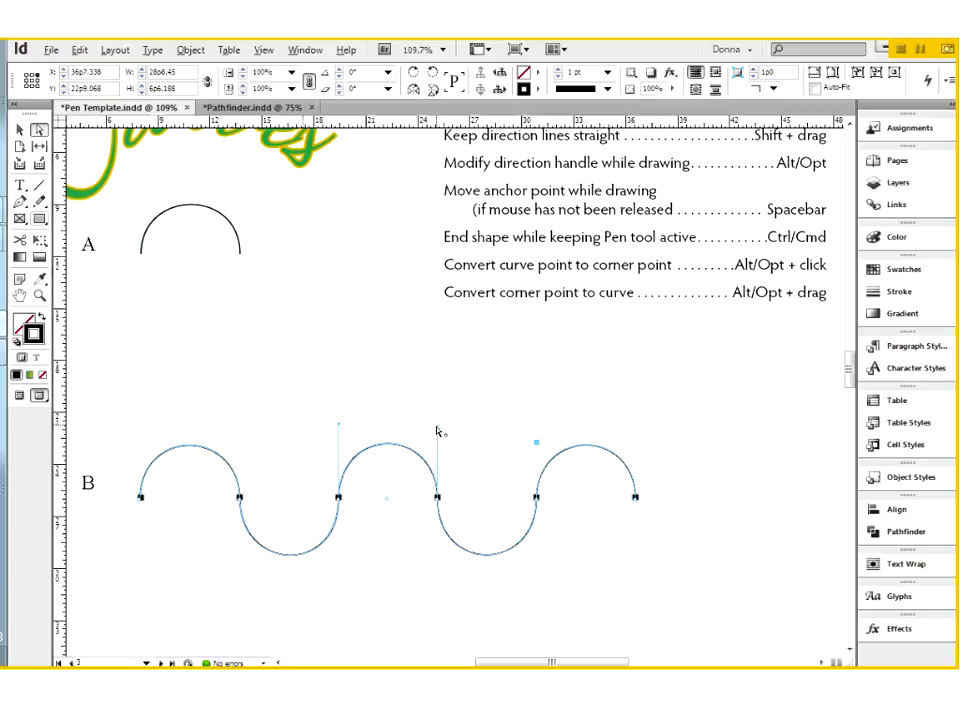
pyautogui.moveTo(439, 427); pyautogui.dragTo(375, 377)
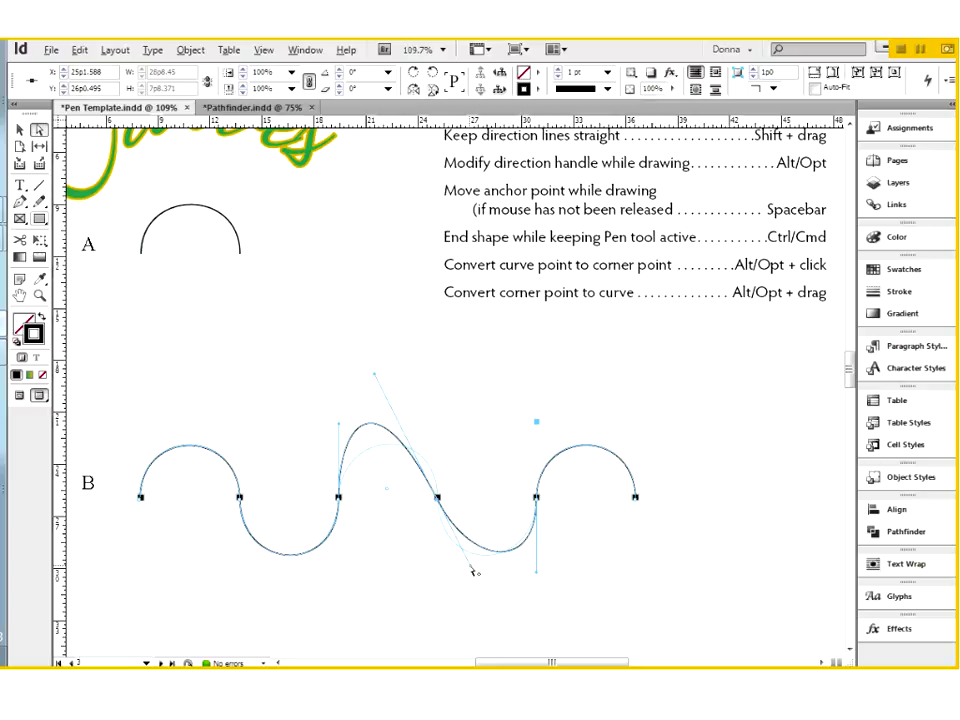
pyautogui.moveTo(480, 568)
pyautogui.mouseDown()
pyautogui.moveTo(514, 521)
pyautogui.moveTo(521, 557)
pyautogui.moveTo(455, 684)
pyautogui.moveTo(491, 671)
pyautogui.moveTo(477, 621)
pyautogui.moveTo(476, 550)
pyautogui.moveTo(477, 607)
pyautogui.moveTo(476, 584)
pyautogui.mouseUp()
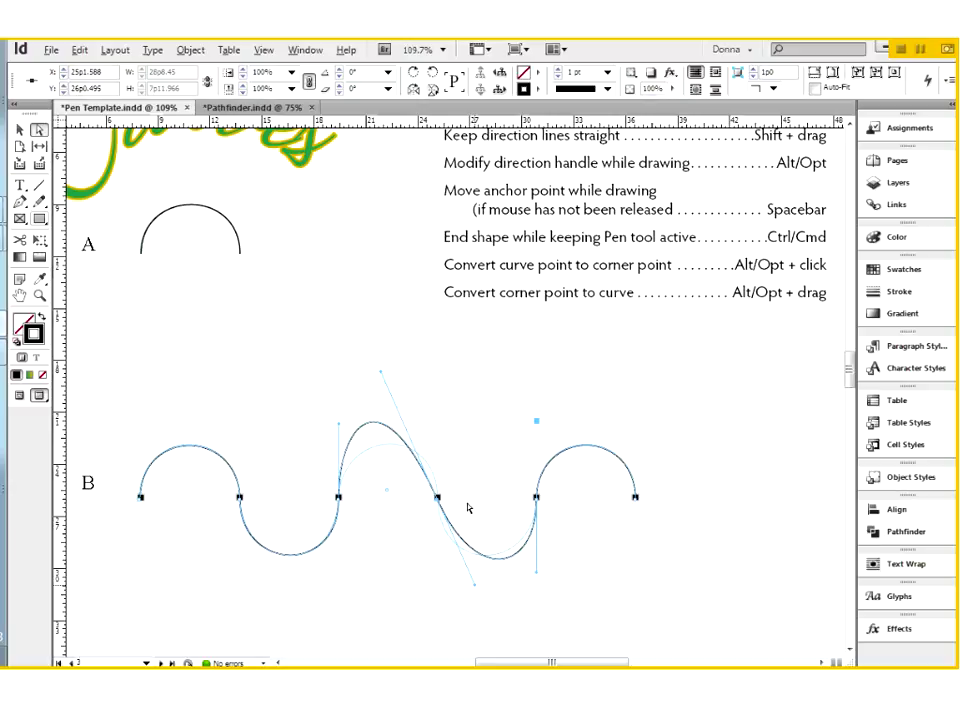
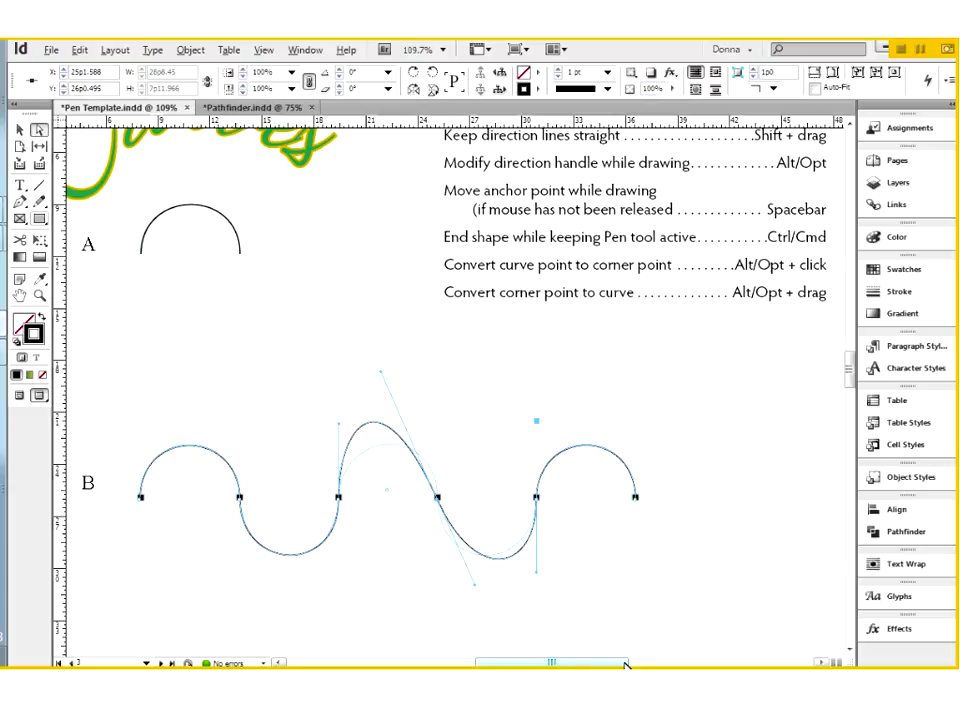
# Draw a small separate Pen arch in the empty area beyond wave B's end, about 3p6 wide and 2p0 high.
pyautogui.moveTo(625, 665); pyautogui.dragTo(656, 665)
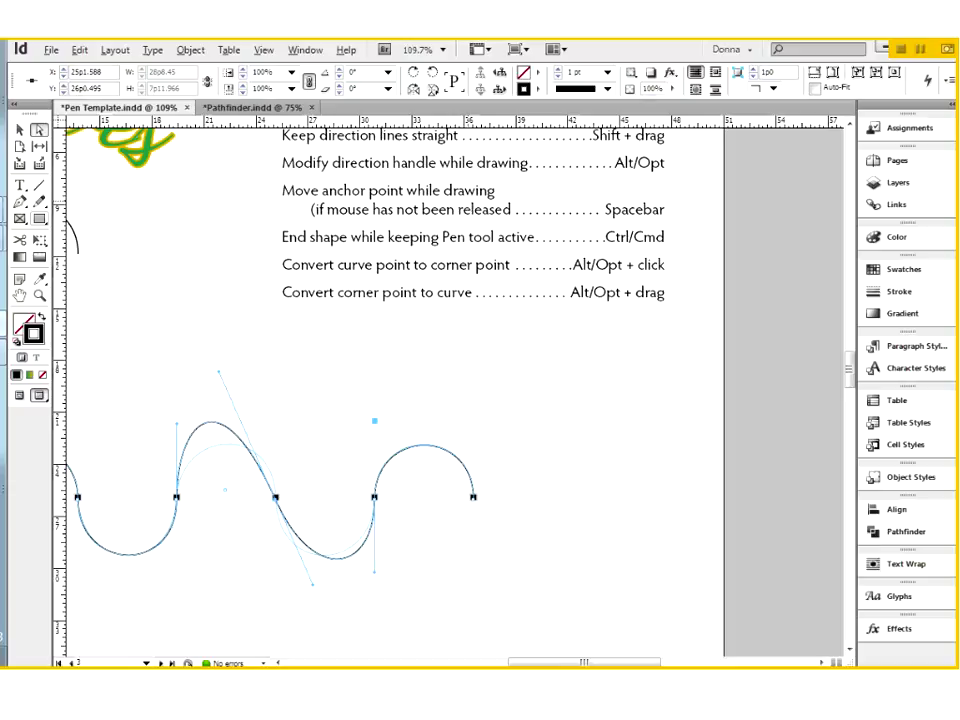
pyautogui.click(18, 201)
pyautogui.keyDown('ctrl'); pyautogui.click(548, 509); pyautogui.keyUp('ctrl')
pyautogui.moveTo(548, 500); pyautogui.dragTo(547, 450)
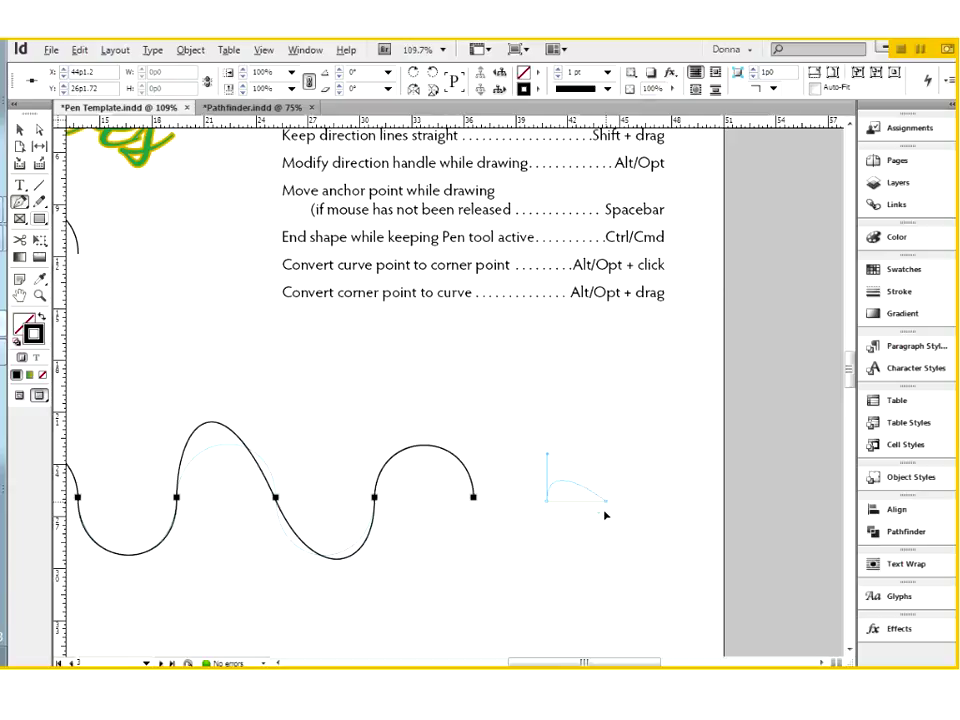
pyautogui.moveTo(606, 505); pyautogui.dragTo(607, 545)
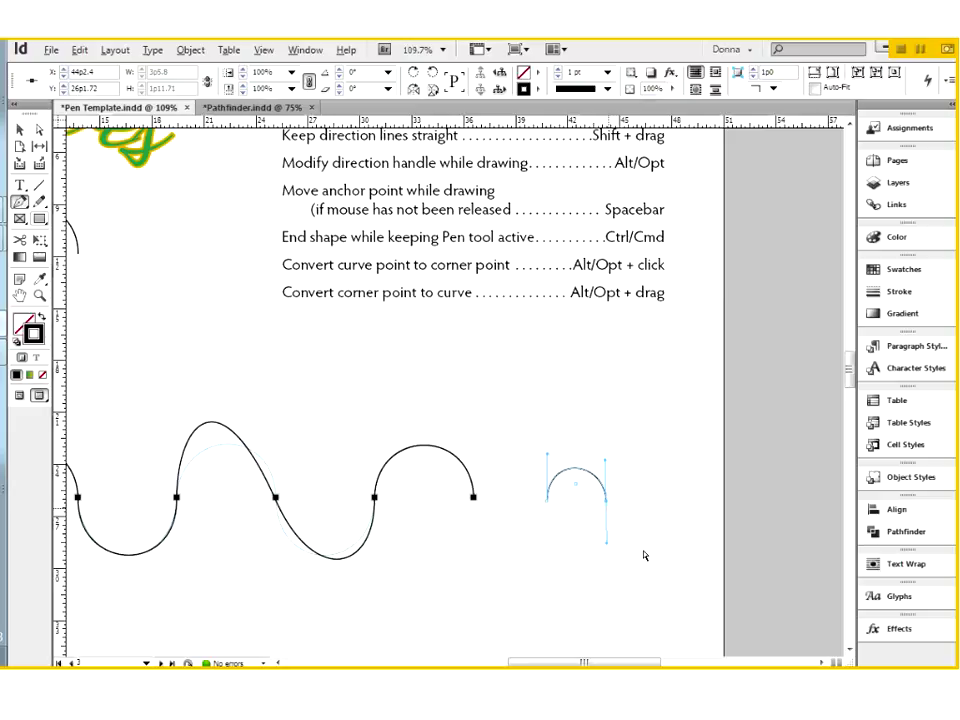
# Deselect the small arch and trace the first arch of exercise C with two vertical-handled Pen points, about 5p10 wide and 3p1 high.
pyautogui.scroll(-5, 608, 549)
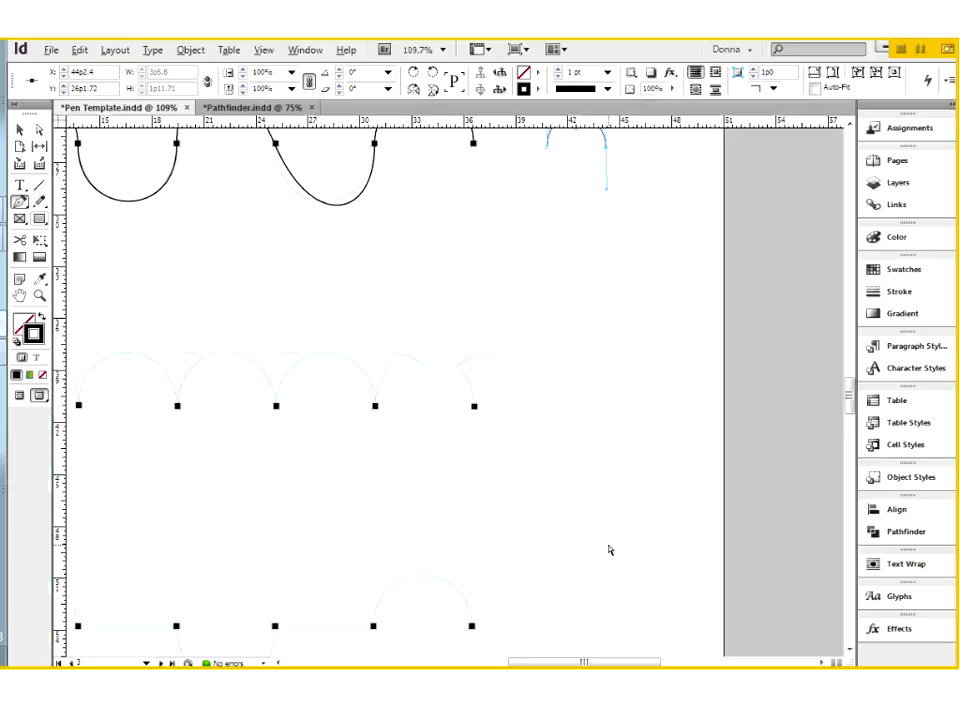
pyautogui.hscroll(-3, 609, 550)
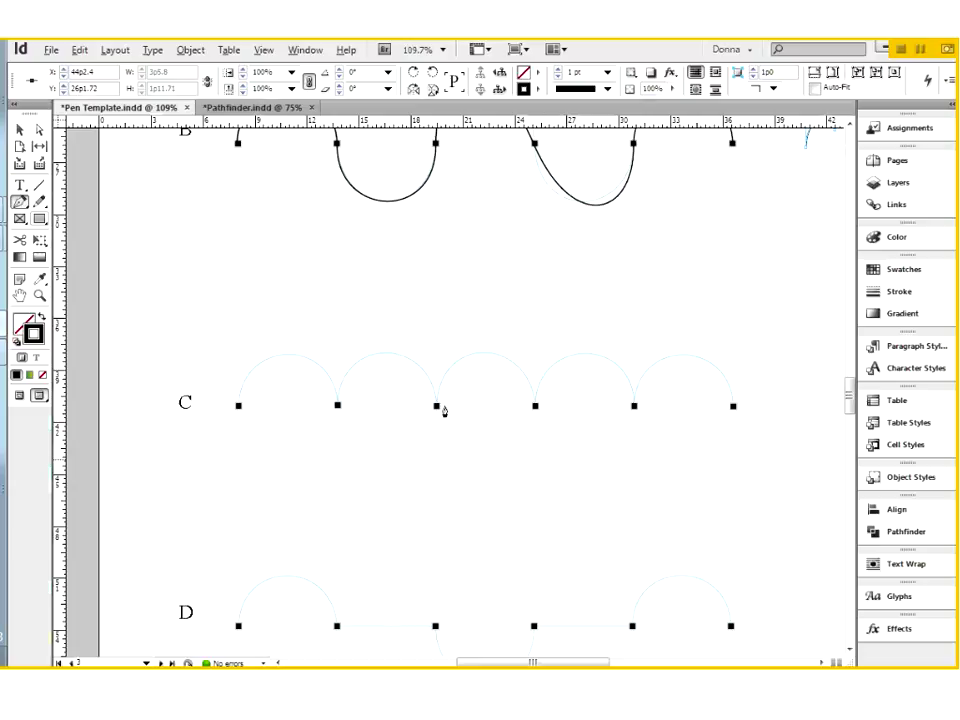
pyautogui.scroll(2, 556, 320)
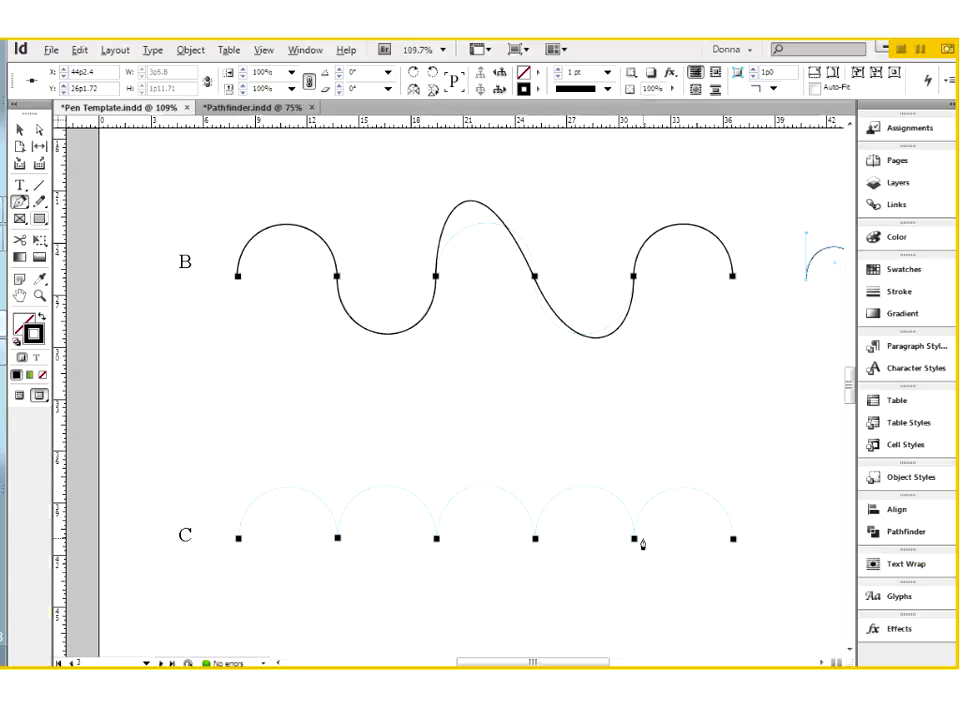
pyautogui.click(238, 540)
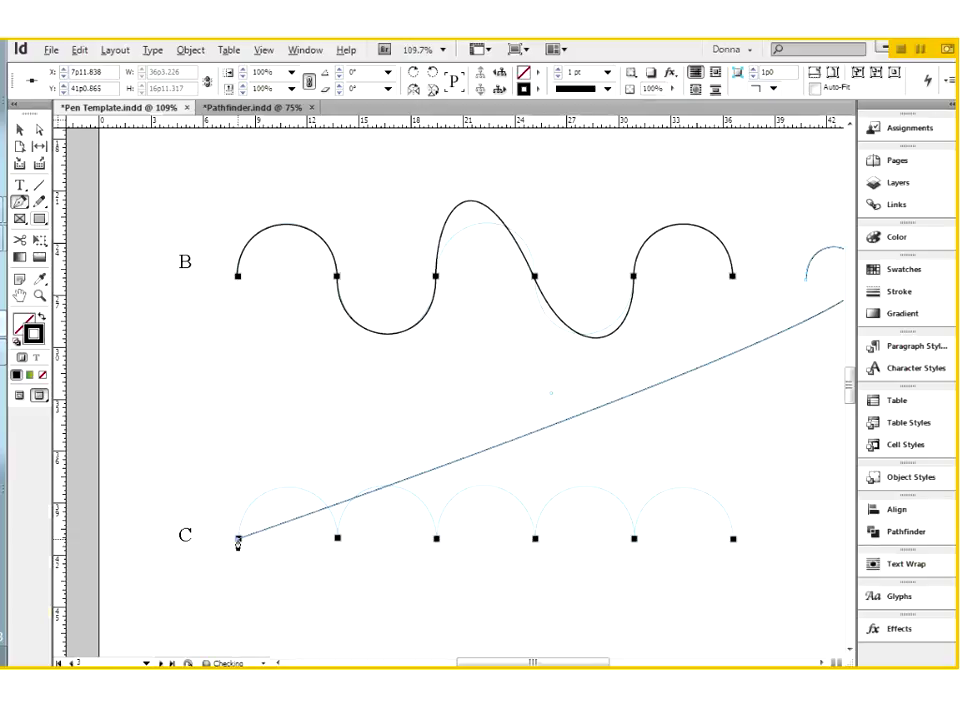
pyautogui.hotkey('ctrl', 'z')
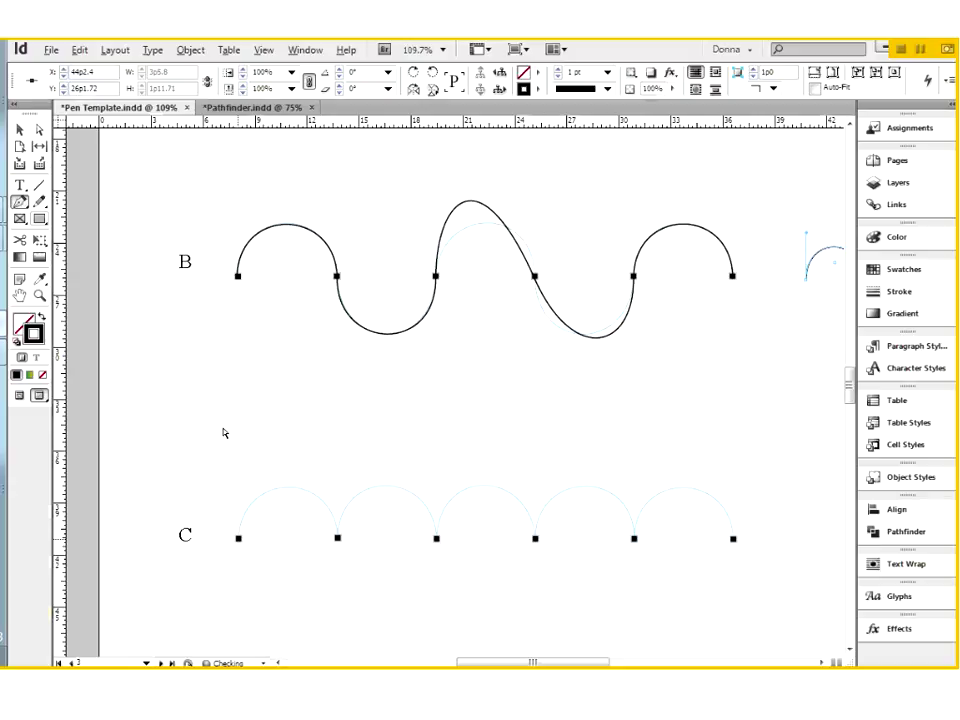
pyautogui.keyDown('ctrl'); pyautogui.click(224, 432); pyautogui.keyUp('ctrl')
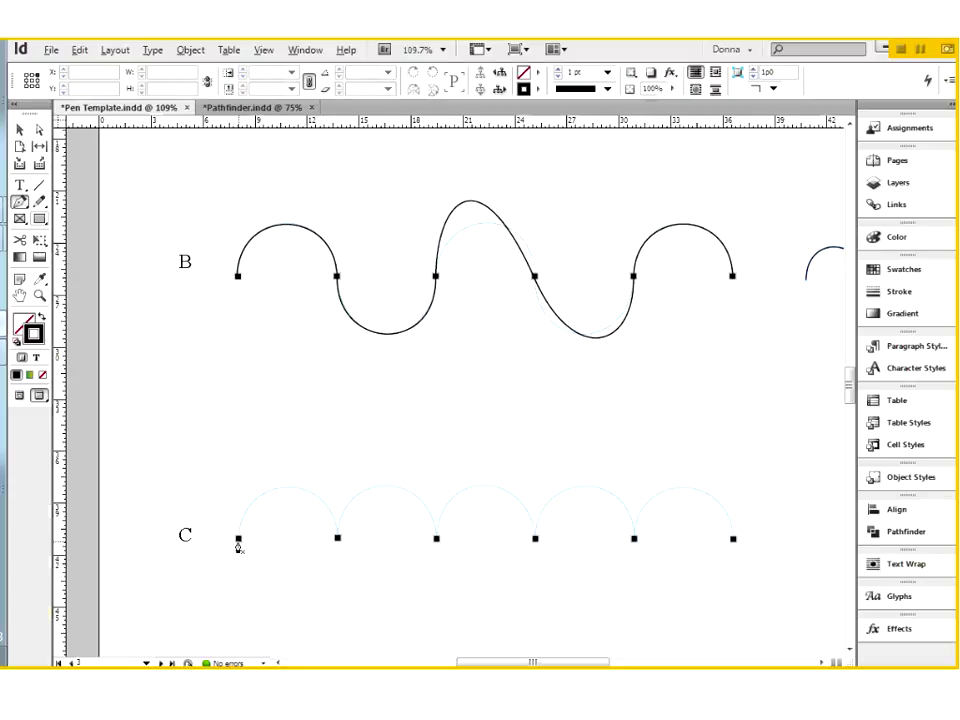
pyautogui.keyDown('ctrl'); pyautogui.click(238, 540); pyautogui.keyUp('ctrl')
pyautogui.moveTo(235, 497); pyautogui.dragTo(237, 462)
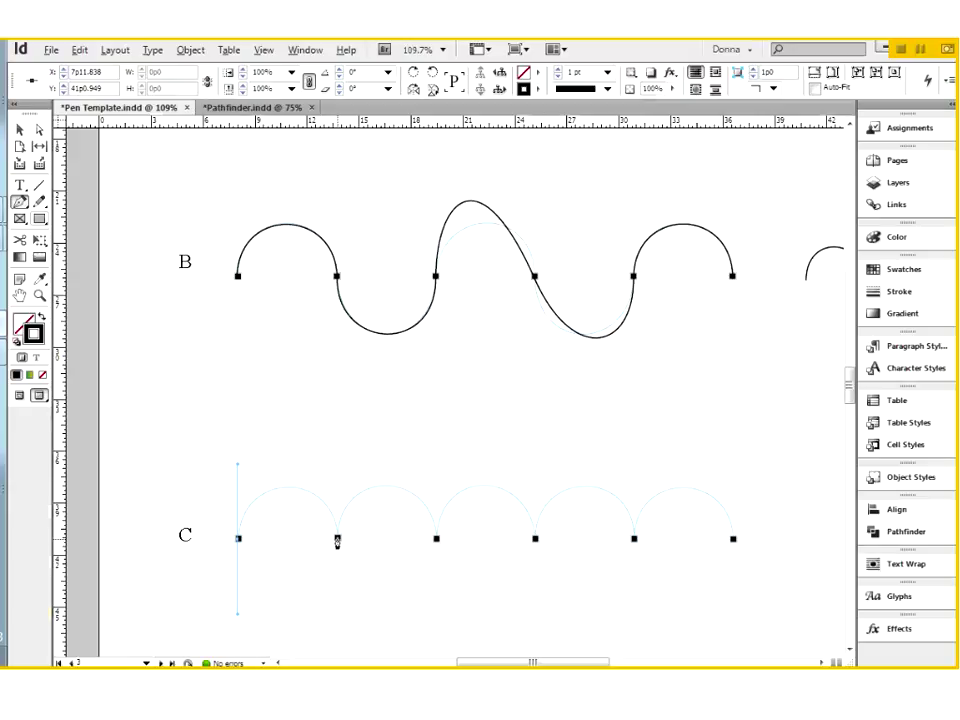
pyautogui.moveTo(337, 540); pyautogui.dragTo(341, 606)
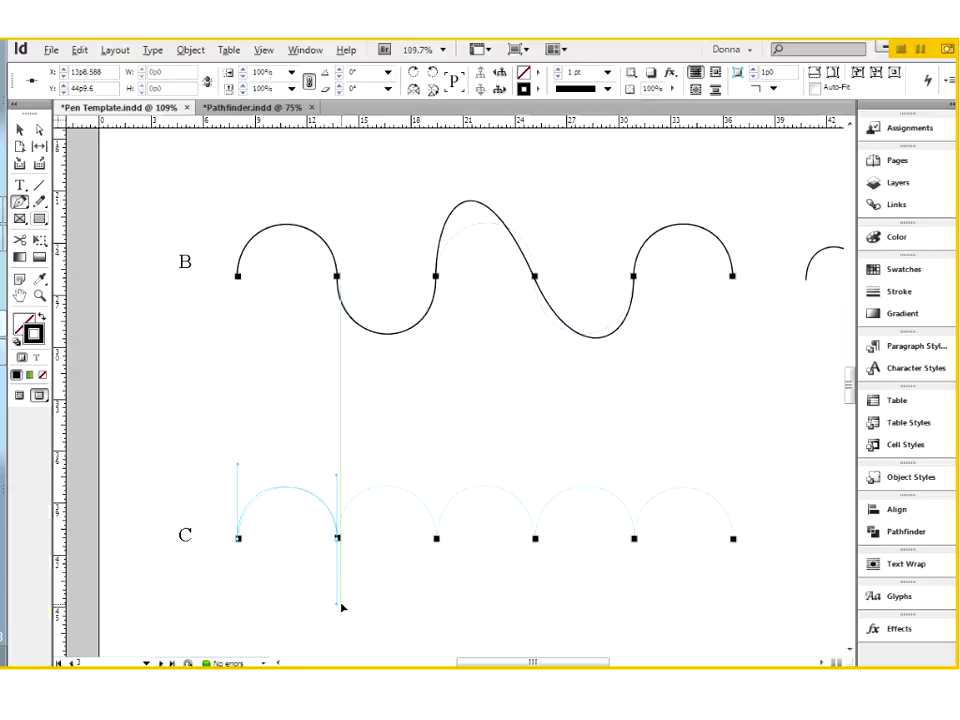
pyautogui.moveTo(341, 606); pyautogui.dragTo(341, 606)
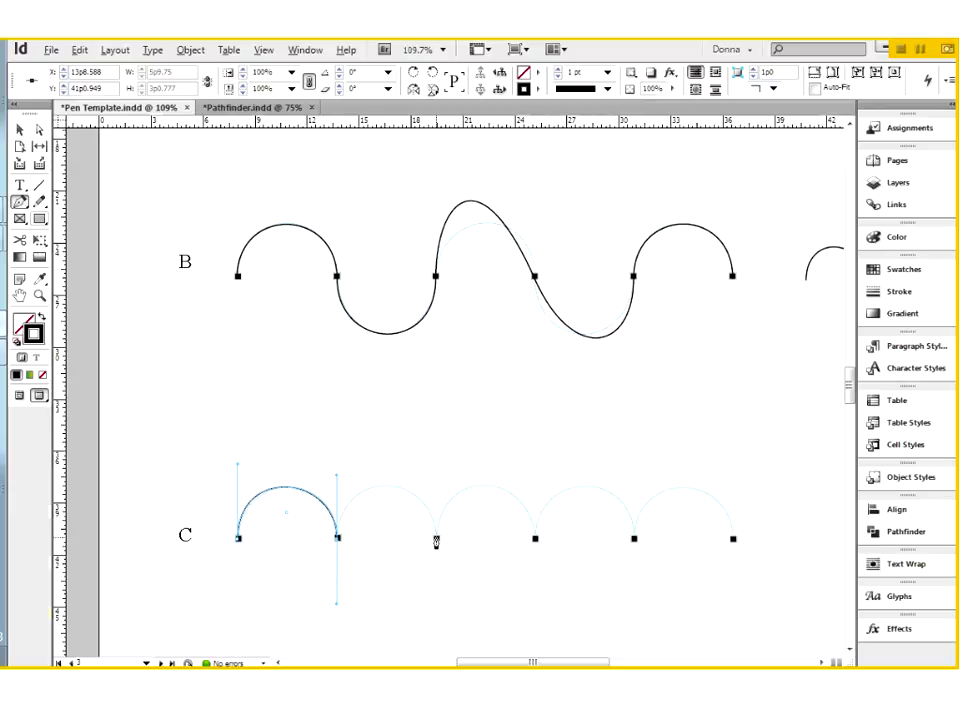
# Swing the outgoing handle at C's second point straight up and trace the second arch, extending the path to about 11p7 wide.
pyautogui.moveTo(436, 540); pyautogui.dragTo(452, 465)
pyautogui.hotkey('ctrl', 'z')
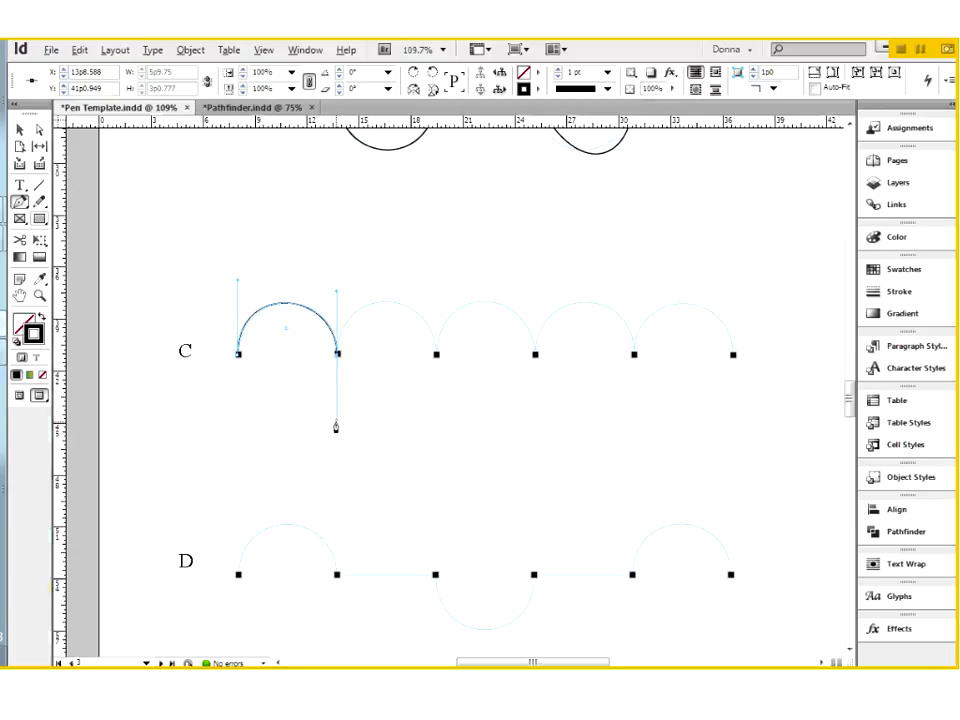
pyautogui.moveTo(336, 427); pyautogui.dragTo(367, 416)
pyautogui.moveTo(366, 414); pyautogui.dragTo(336, 298)
pyautogui.moveTo(436, 358); pyautogui.dragTo(449, 438)
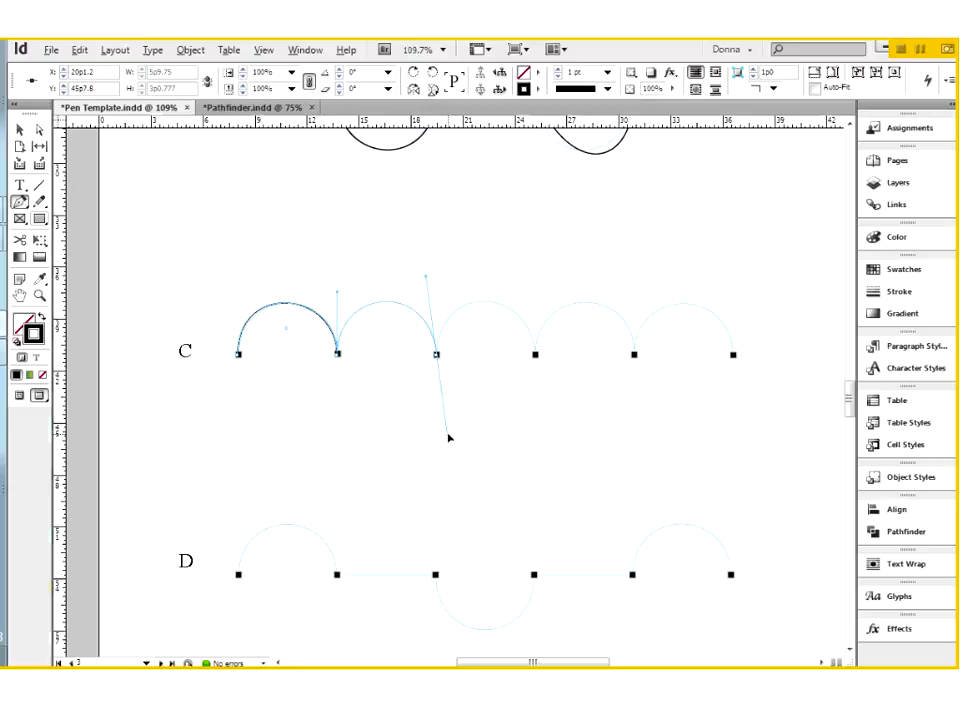
pyautogui.moveTo(449, 437)
pyautogui.mouseDown()
pyautogui.moveTo(435, 435)
pyautogui.moveTo(446, 433)
pyautogui.mouseUp()
pyautogui.moveTo(447, 435)
pyautogui.mouseDown()
pyautogui.moveTo(440, 399)
pyautogui.moveTo(439, 428)
pyautogui.mouseUp()
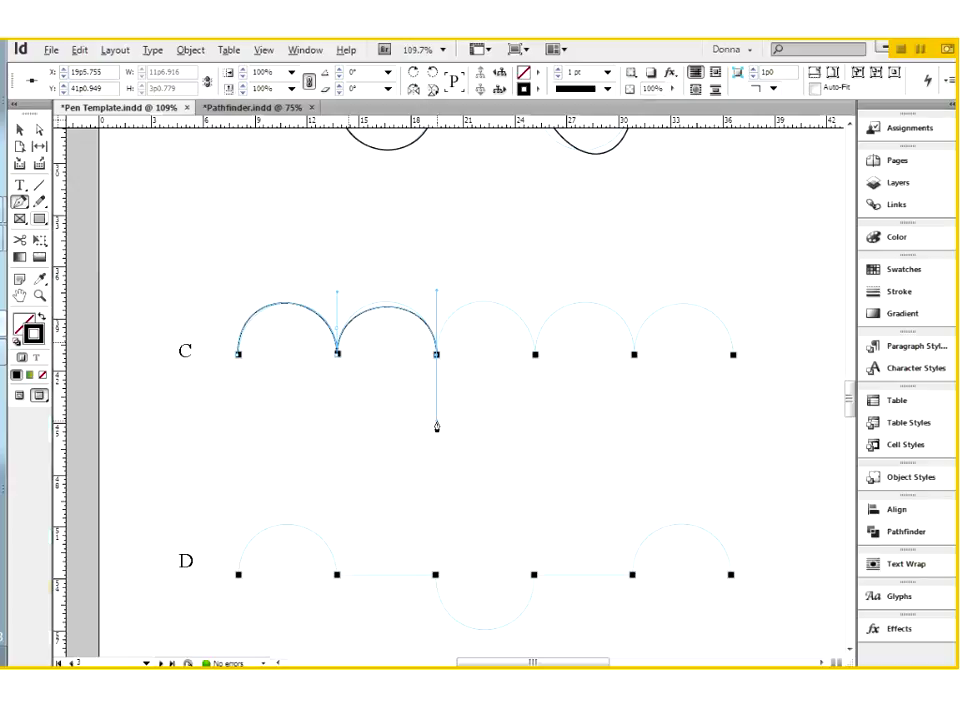
# Swing the outgoing handles at C's third and fourth points upward while tracing the third arch, extending the path to about 17p3 wide.
pyautogui.moveTo(440, 428); pyautogui.dragTo(466, 419)
pyautogui.moveTo(466, 419); pyautogui.dragTo(474, 416)
pyautogui.keyDown('alt'); pyautogui.click(439, 301); pyautogui.keyUp('alt')
pyautogui.moveTo(535, 354); pyautogui.dragTo(536, 282)
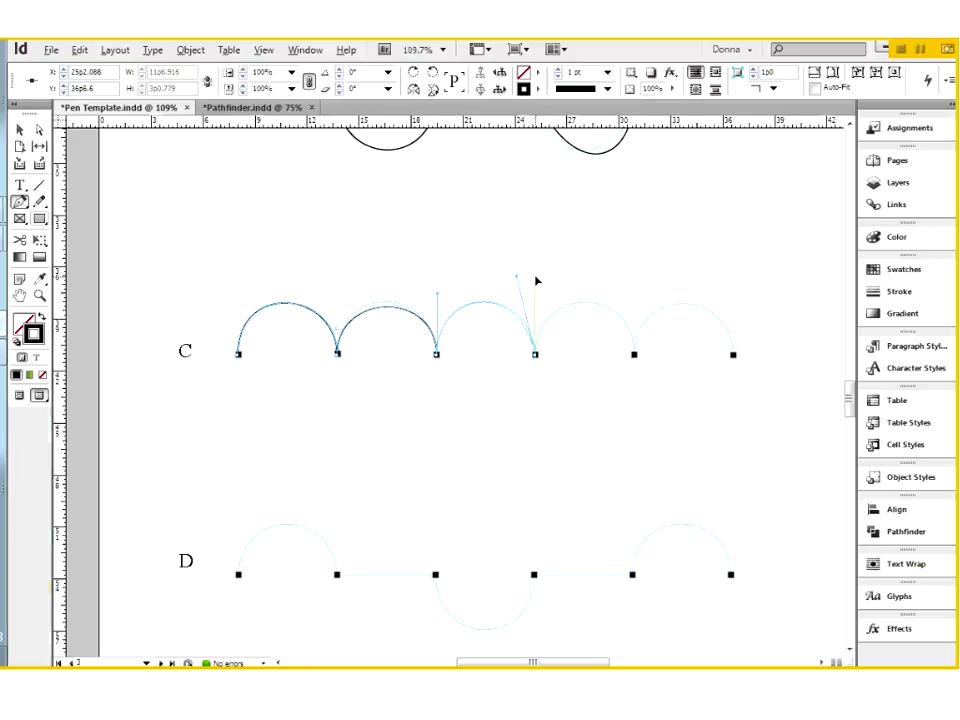
pyautogui.moveTo(536, 282); pyautogui.dragTo(536, 279)
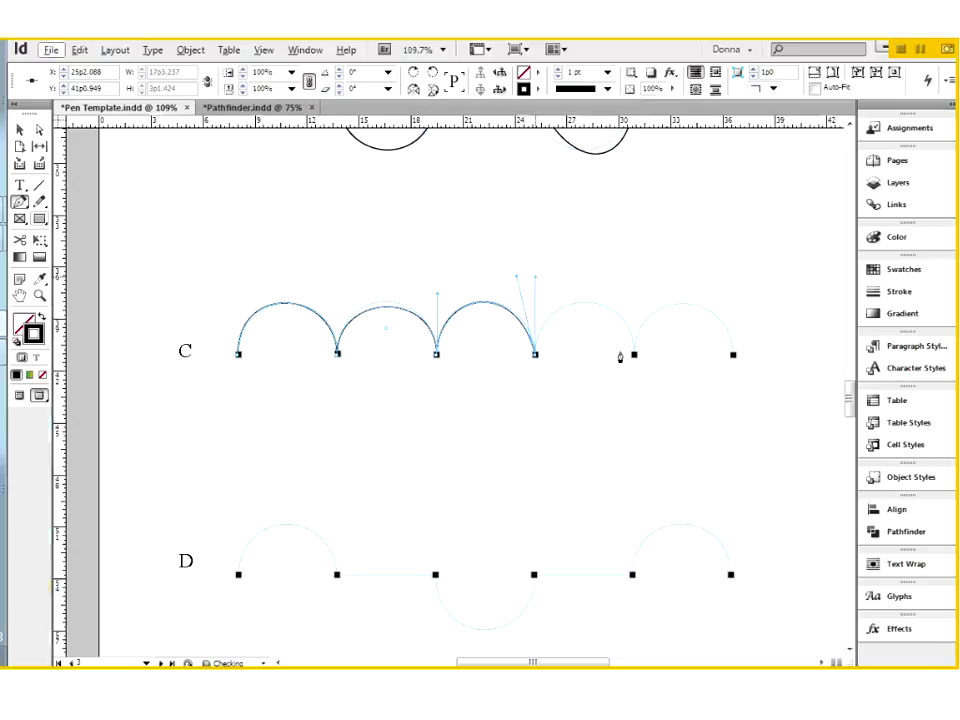
# Trace exercise C's fourth and fifth arches, swinging the outgoing handle between them upward and extending the path to about 28p9 wide.
pyautogui.moveTo(635, 358); pyautogui.dragTo(641, 428)
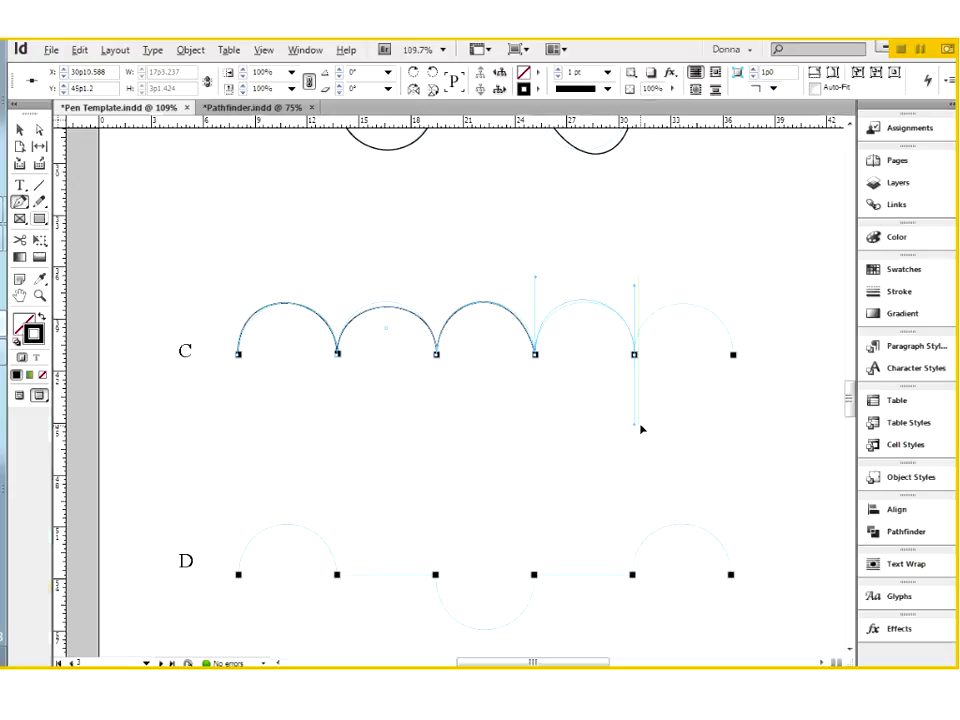
pyautogui.moveTo(641, 428); pyautogui.dragTo(632, 289)
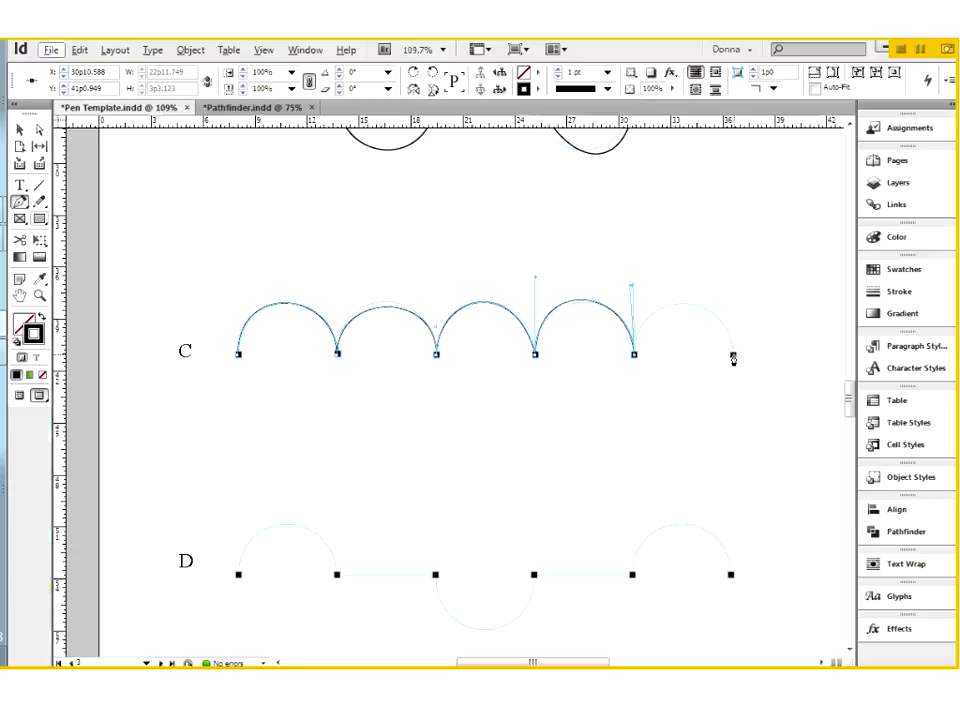
pyautogui.moveTo(733, 355); pyautogui.dragTo(741, 425)
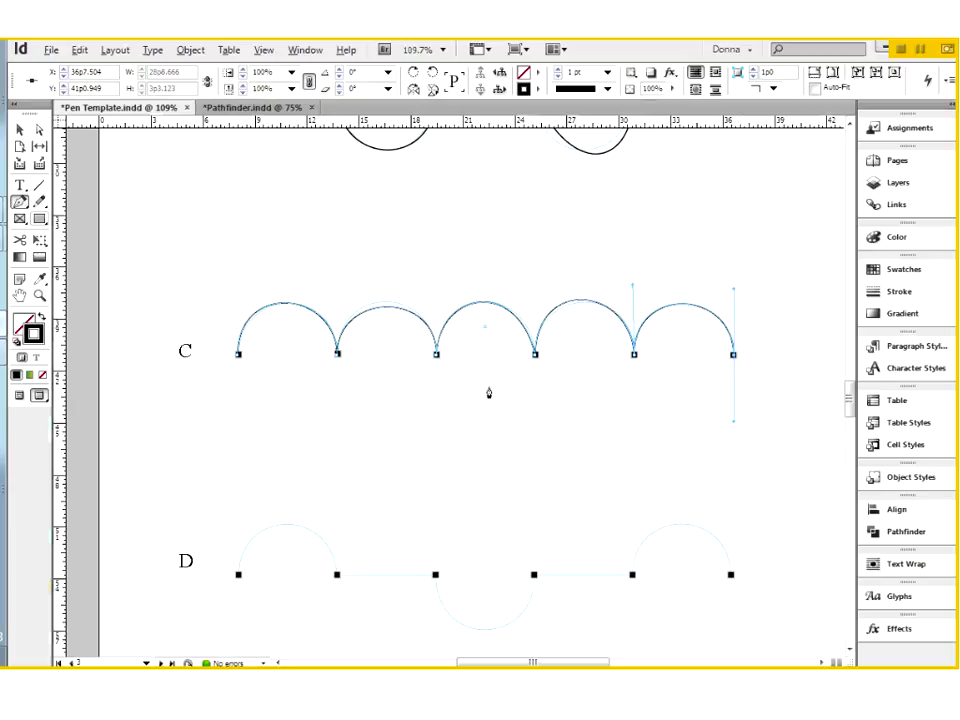
# Select wave B and convert its fifth point from a curve point to a corner point with the Pen tool.
pyautogui.scroll(-3, 489, 393)
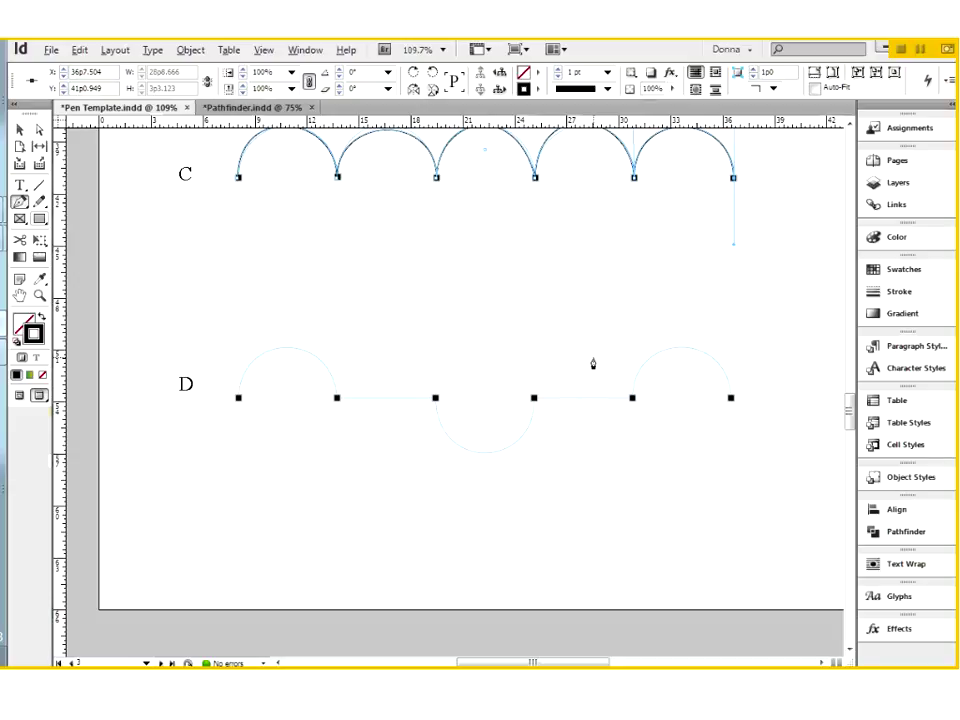
pyautogui.scroll(10, 593, 364)
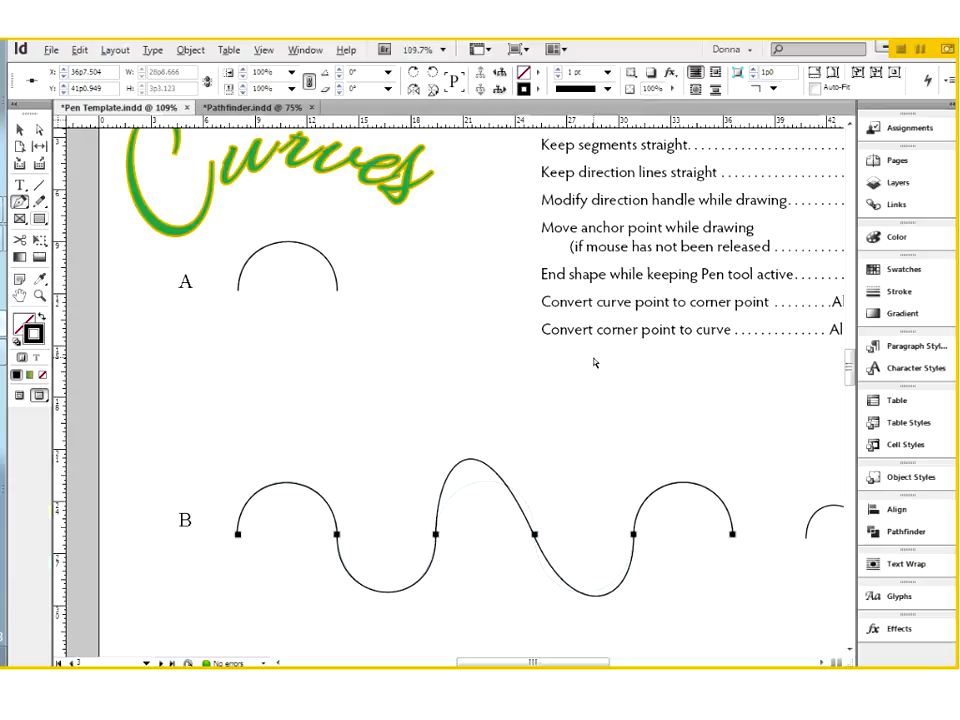
pyautogui.hscroll(2, 593, 364)
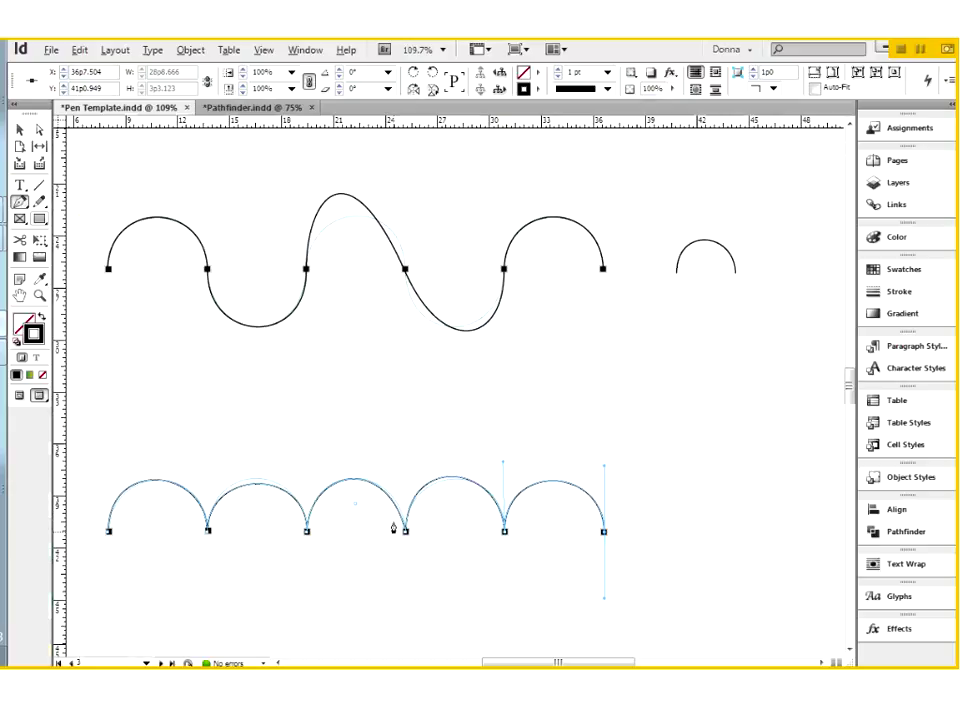
pyautogui.scroll(5, 393, 528)
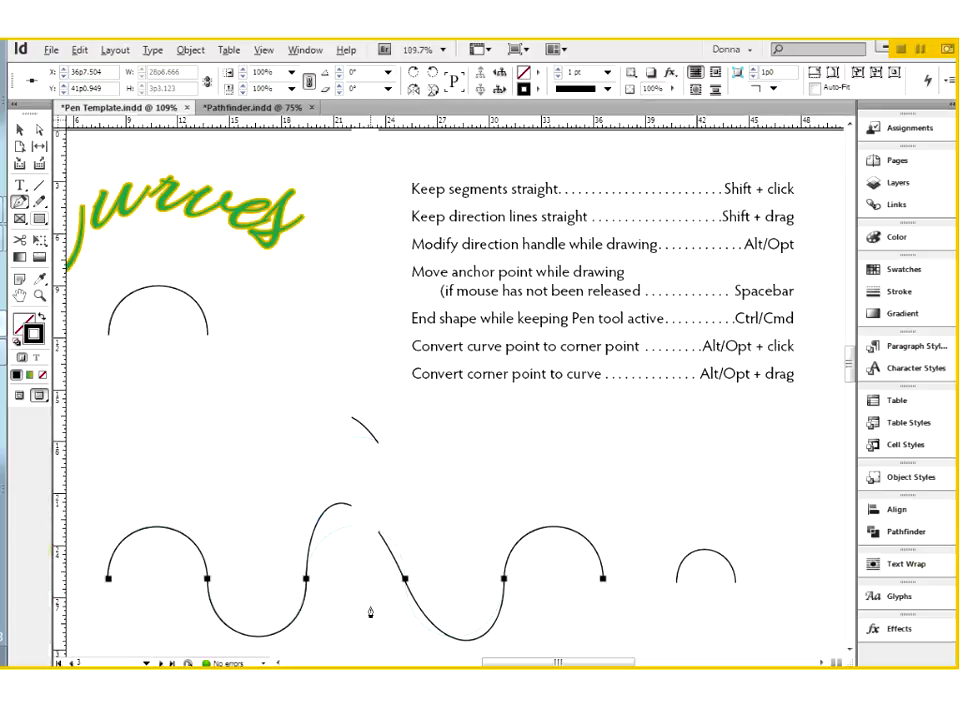
pyautogui.scroll(-3, 370, 612)
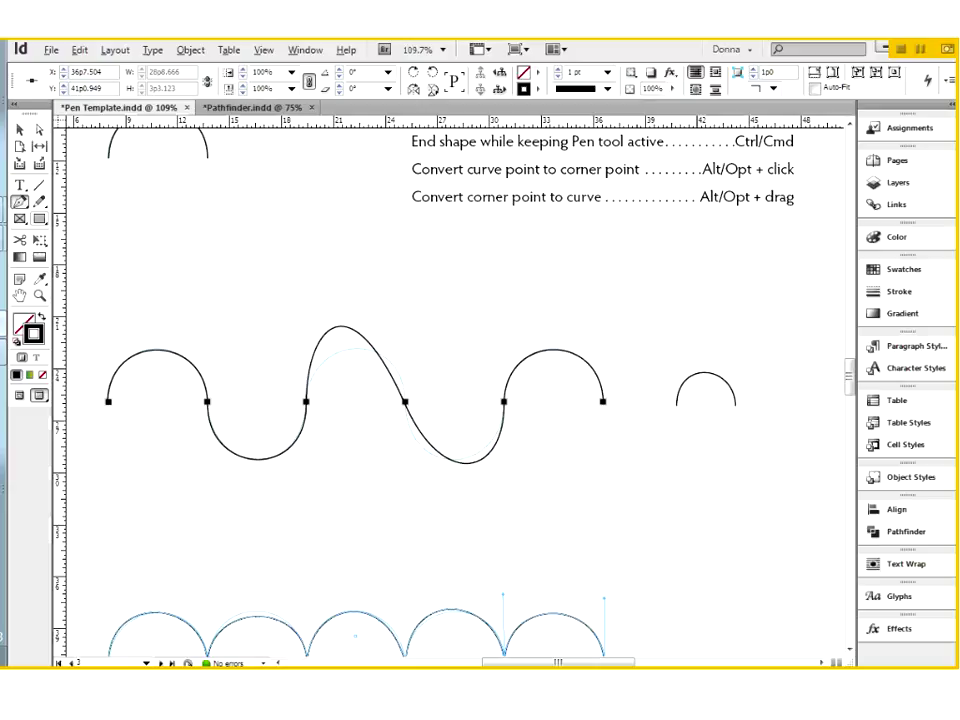
pyautogui.click(22, 131)
pyautogui.click(300, 381)
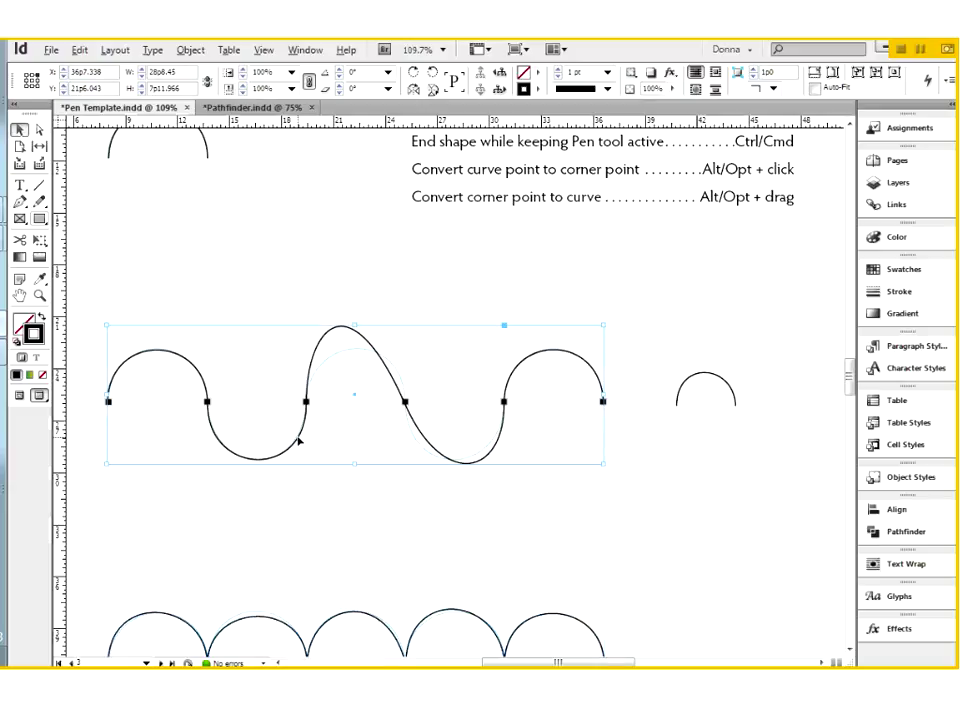
pyautogui.press('p')
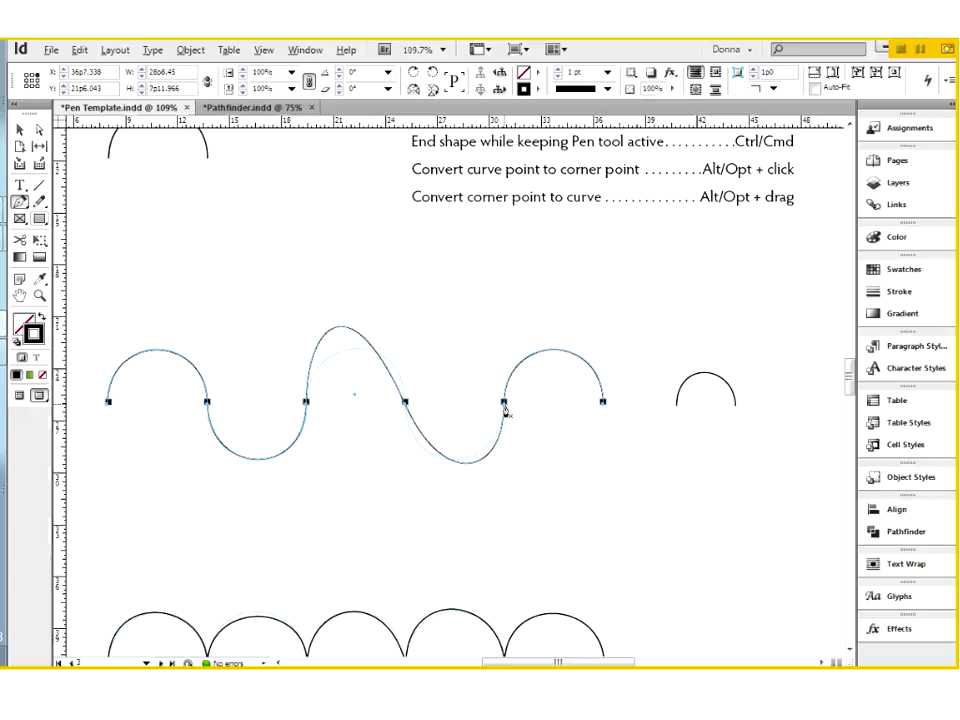
pyautogui.moveTo(504, 401)
pyautogui.mouseDown()
pyautogui.moveTo(519, 416)
pyautogui.moveTo(506, 423)
pyautogui.mouseUp()
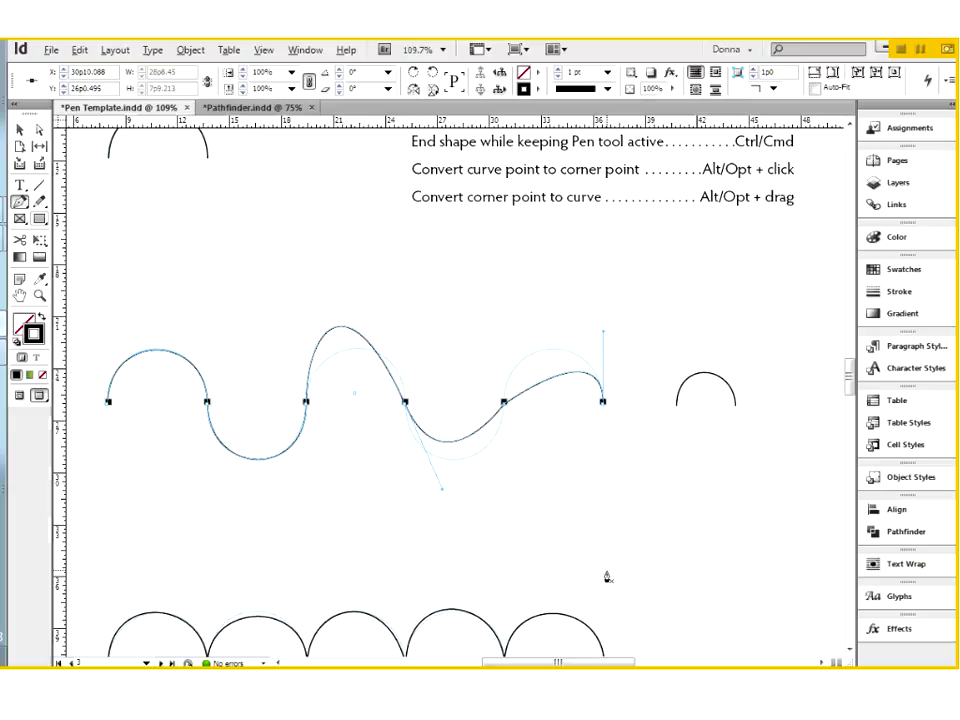
# Draw a three-point Pen curve below the small arch, about 11p2 wide and 8p8 high, and convert its middle point to a corner.
pyautogui.keyDown('ctrl'); pyautogui.click(640, 566); pyautogui.keyUp('ctrl')
pyautogui.moveTo(602, 554); pyautogui.dragTo(615, 473)
pyautogui.moveTo(776, 503); pyautogui.dragTo(808, 566)
pyautogui.moveTo(740, 618); pyautogui.dragTo(679, 628)
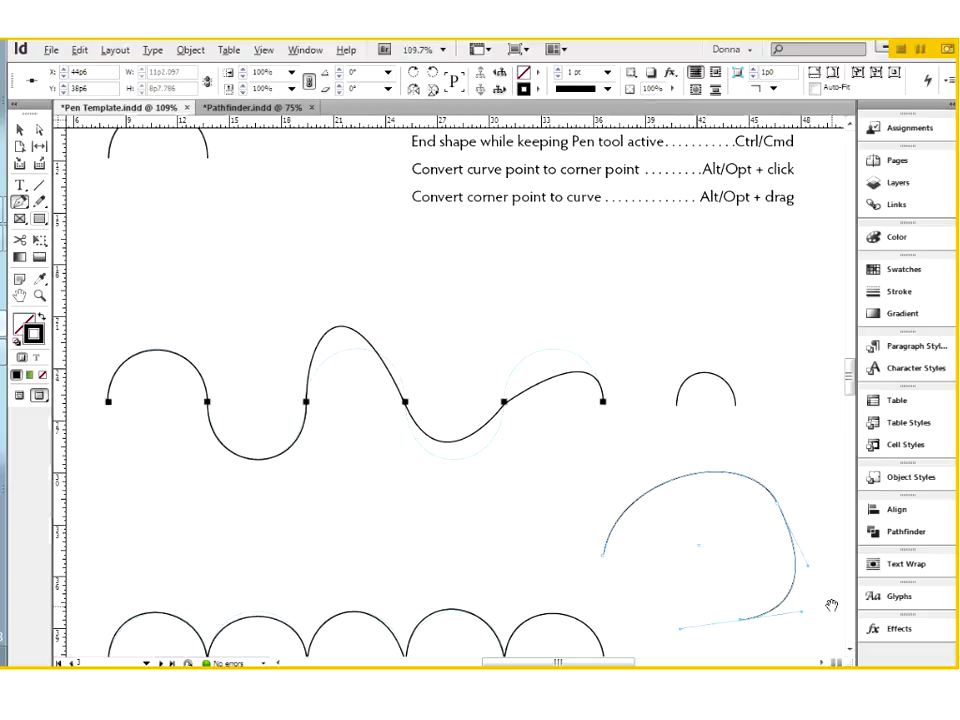
pyautogui.moveTo(831, 605); pyautogui.dragTo(766, 533)
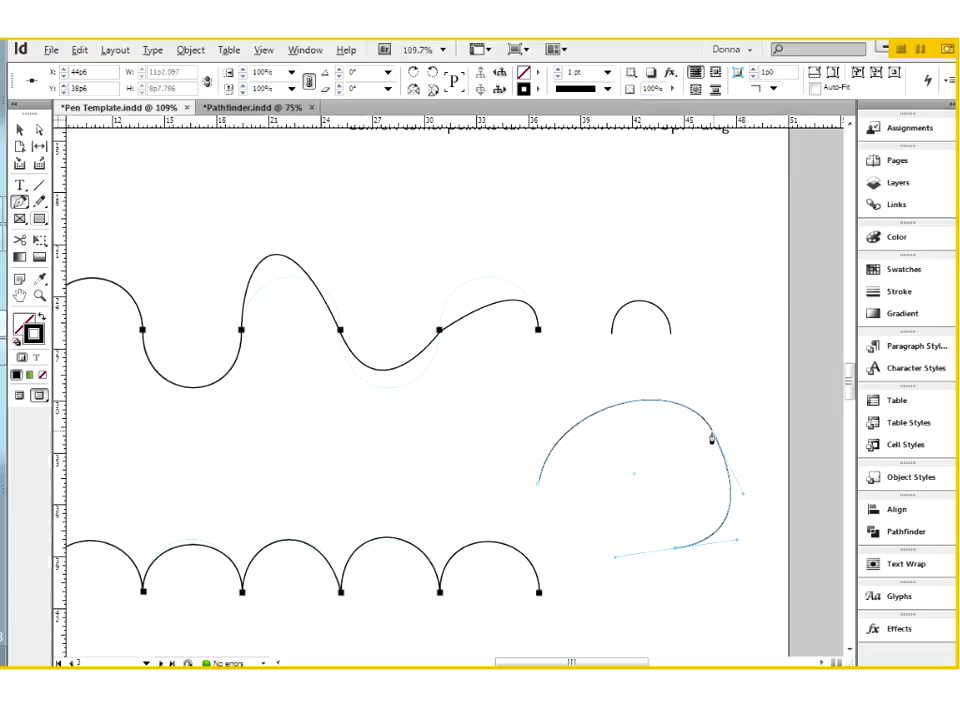
pyautogui.keyDown('alt'); pyautogui.click(712, 438); pyautogui.keyUp('alt')
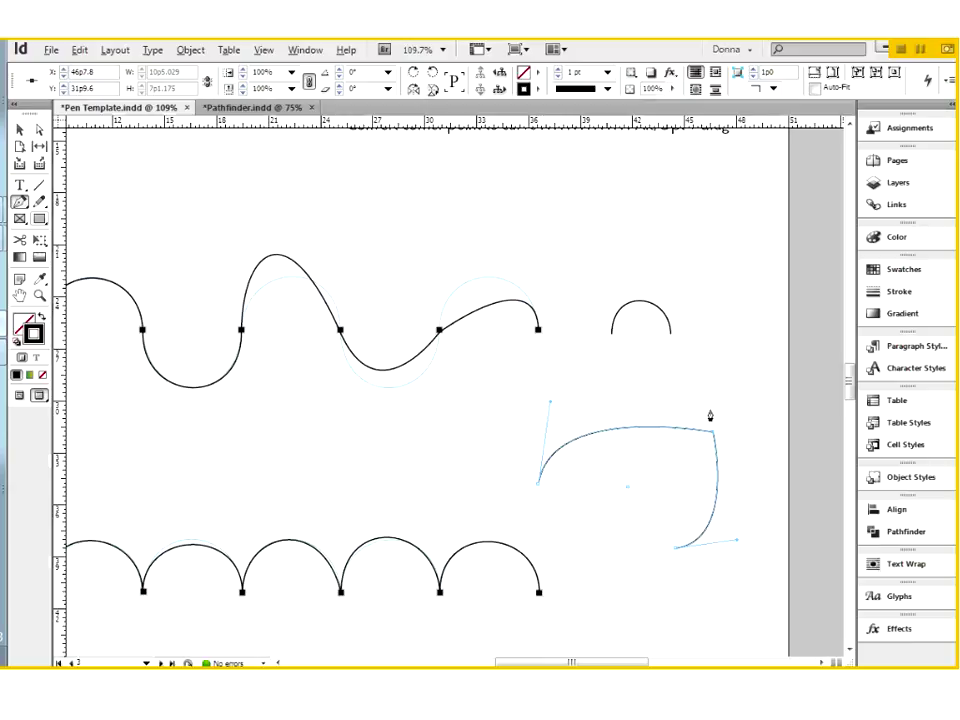
# Inspect the converted corner point up close and delete the practice curve.
pyautogui.click(38, 130)
pyautogui.moveTo(704, 440); pyautogui.dragTo(729, 461)
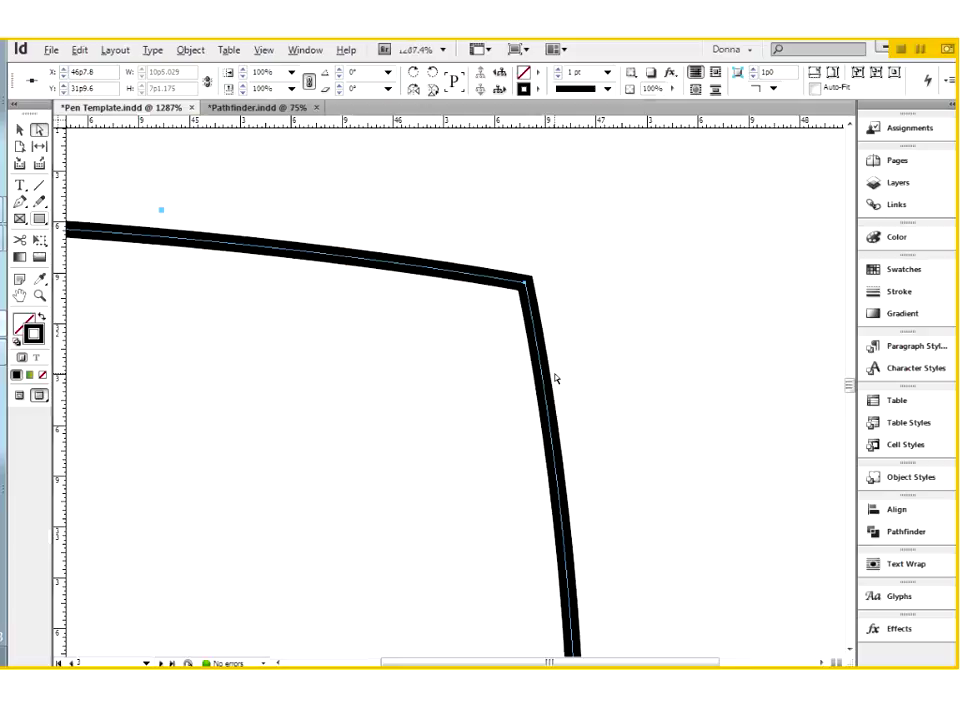
pyautogui.hotkey('ctrl', '0')
pyautogui.moveTo(516, 336); pyautogui.dragTo(690, 512)
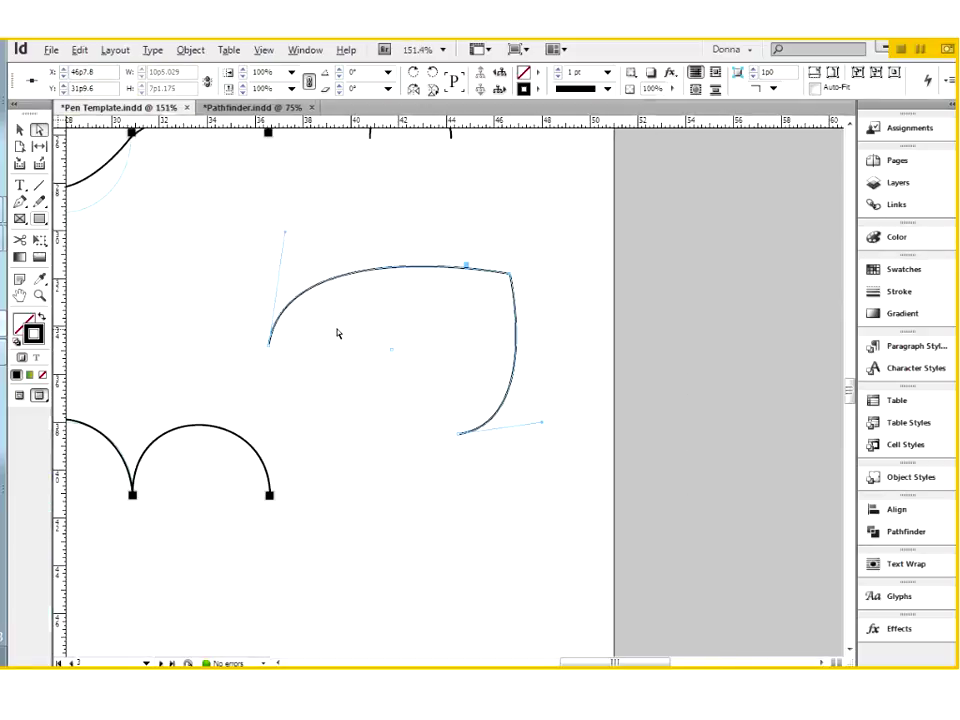
pyautogui.press('v')
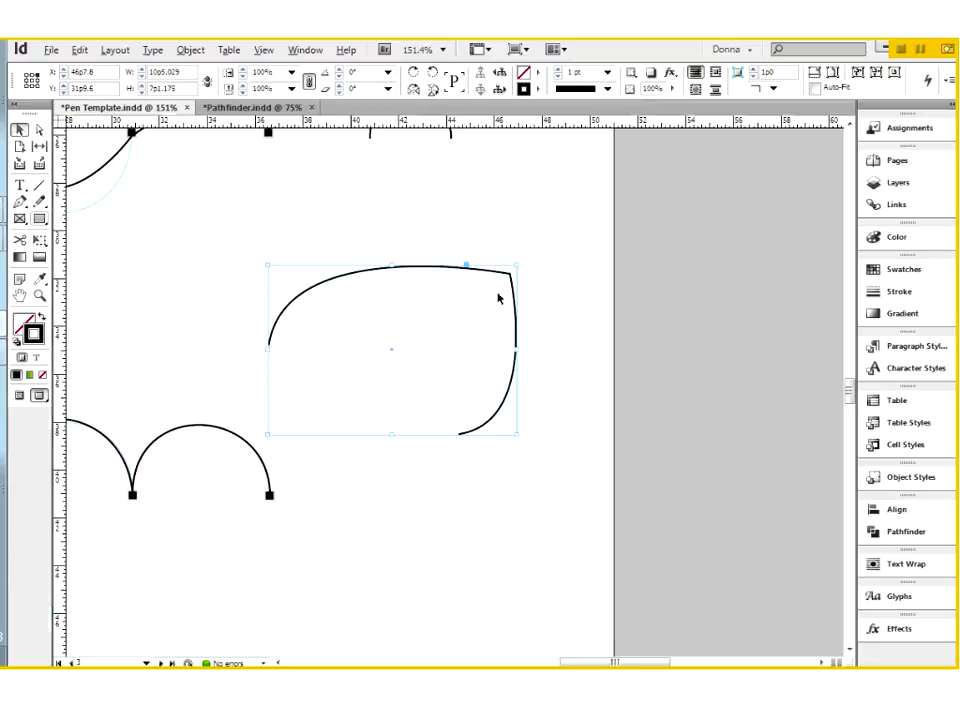
pyautogui.press('Delete')
# Draw an open right-angled Pen path about 6p8 wide and 5p4 high, and convert its corner to a curve with slanted direction handles.
pyautogui.press('p')
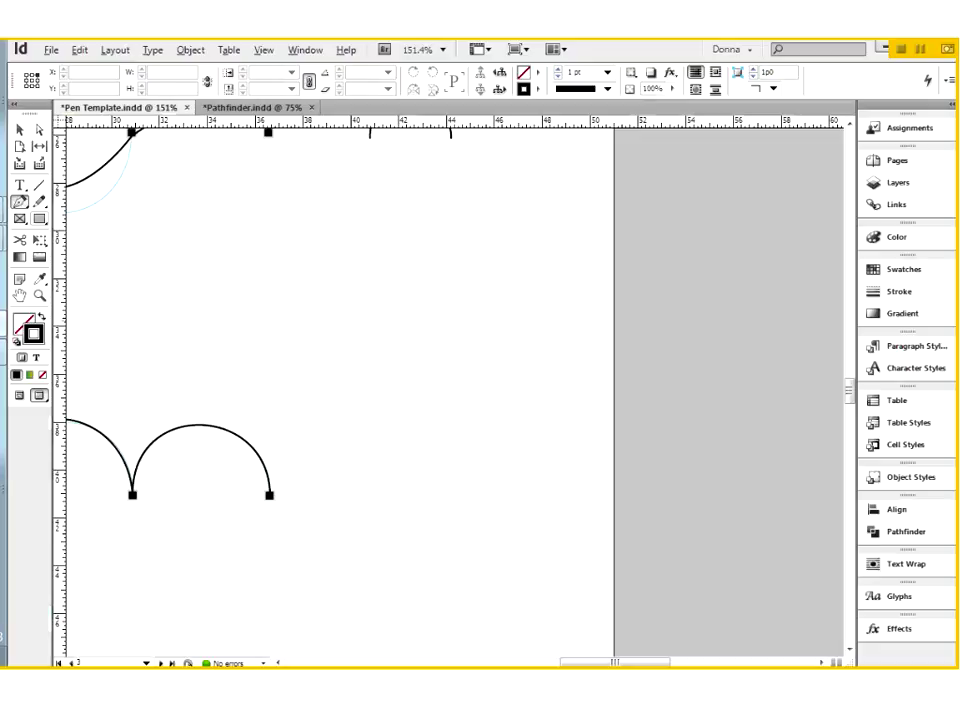
pyautogui.moveTo(447, 320); pyautogui.dragTo(527, 321)
pyautogui.moveTo(524, 447); pyautogui.dragTo(532, 516)
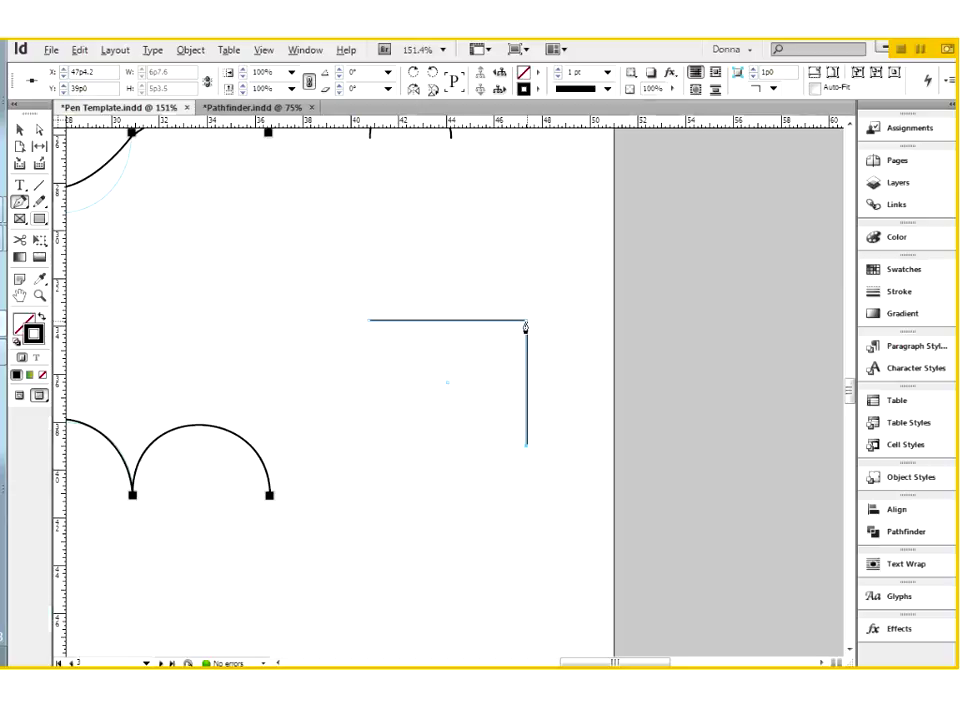
pyautogui.moveTo(526, 325); pyautogui.dragTo(580, 412)
pyautogui.moveTo(580, 413); pyautogui.dragTo(581, 411)
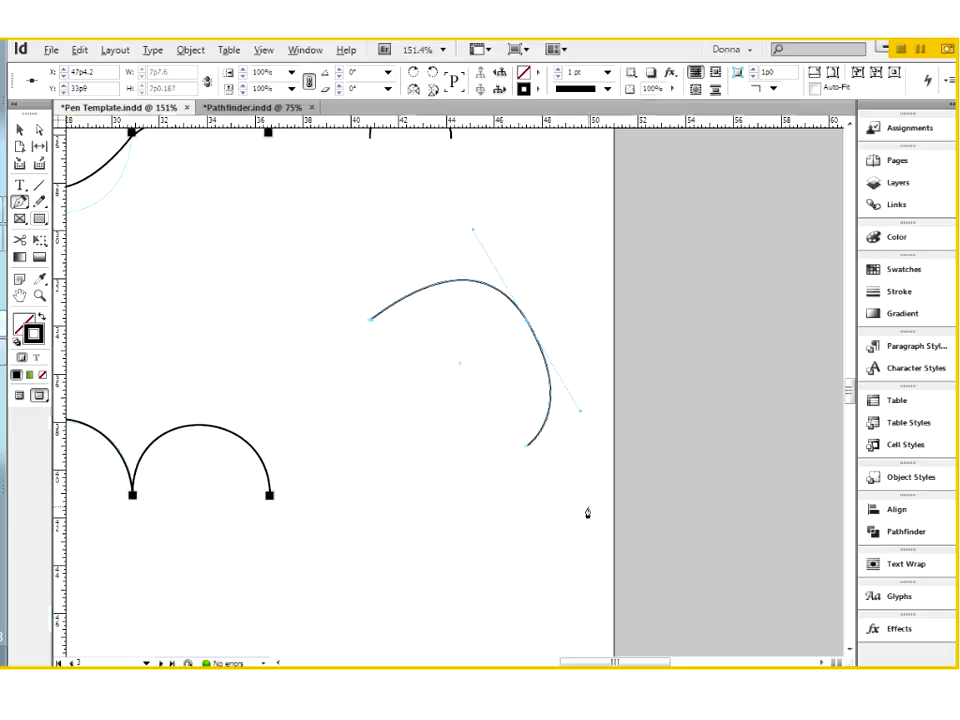
pyautogui.hotkey('ctrl', '-')
pyautogui.hotkey('ctrl', '-')
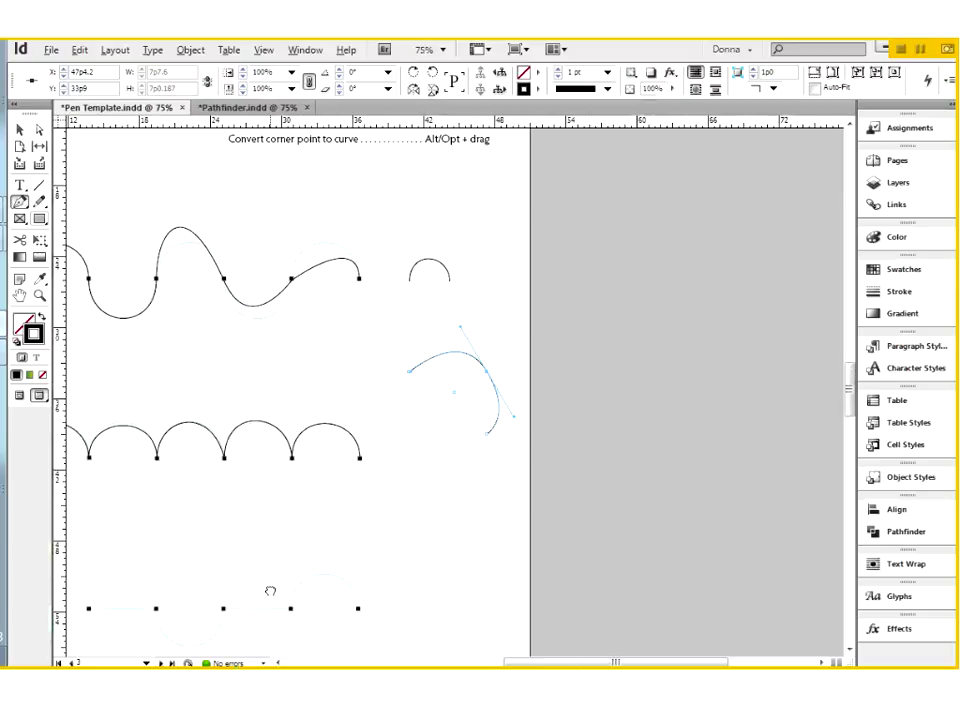
pyautogui.moveTo(270, 591); pyautogui.dragTo(465, 383)
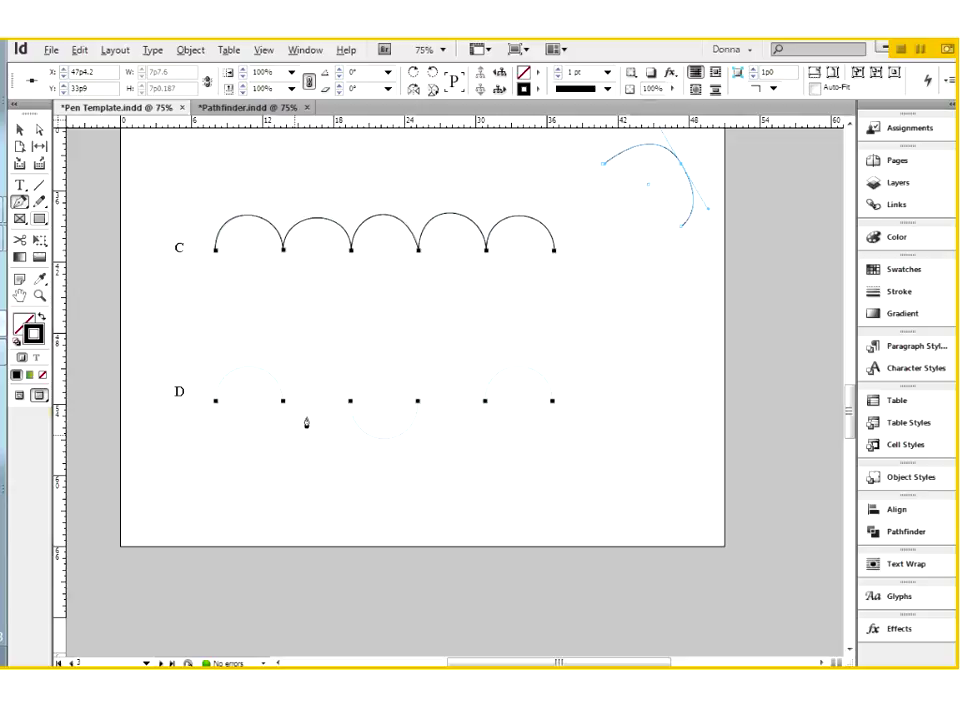
pyautogui.hotkey('ctrl', 'space')
pyautogui.moveTo(145, 321); pyautogui.dragTo(696, 525)
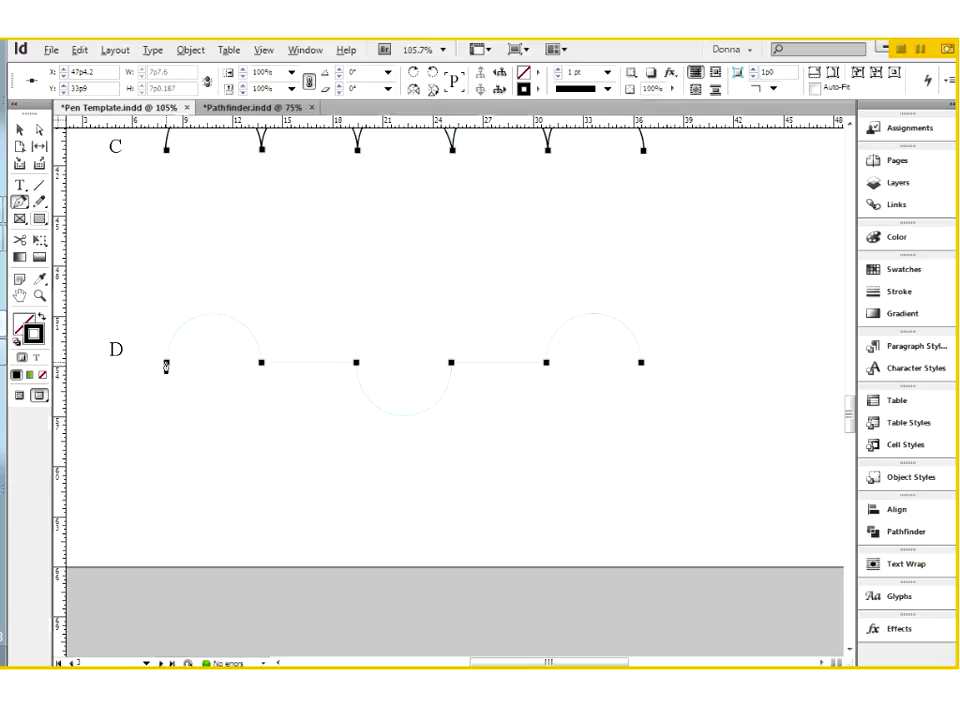
pyautogui.moveTo(166, 365); pyautogui.dragTo(168, 275)
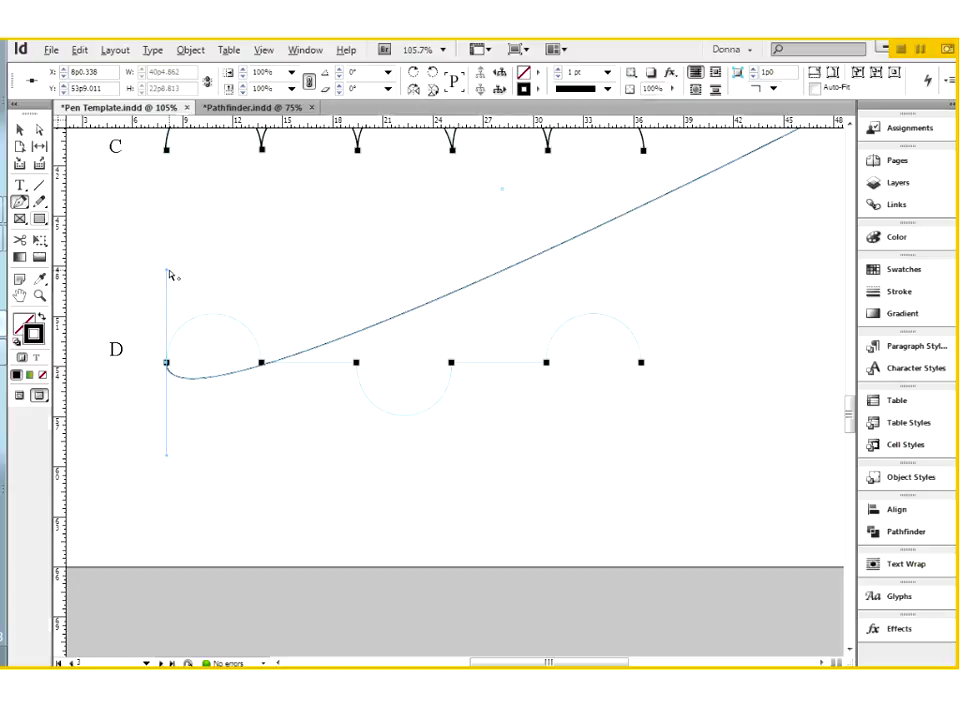
pyautogui.hotkey('ctrl', '-')
pyautogui.hotkey('ctrl', '-')
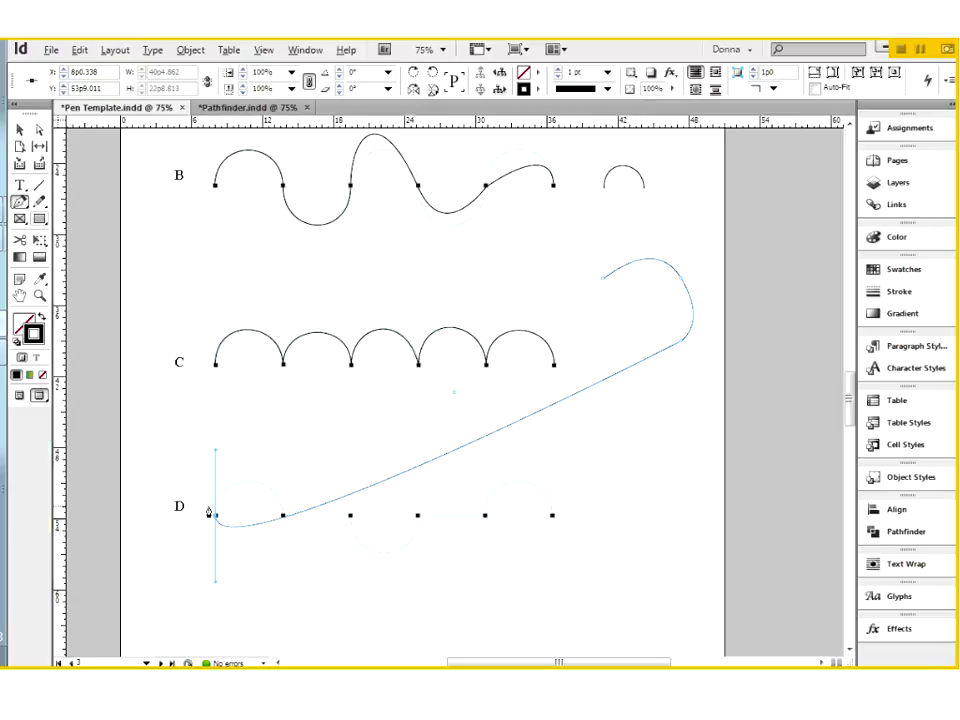
pyautogui.hotkey('ctrl', 'z')
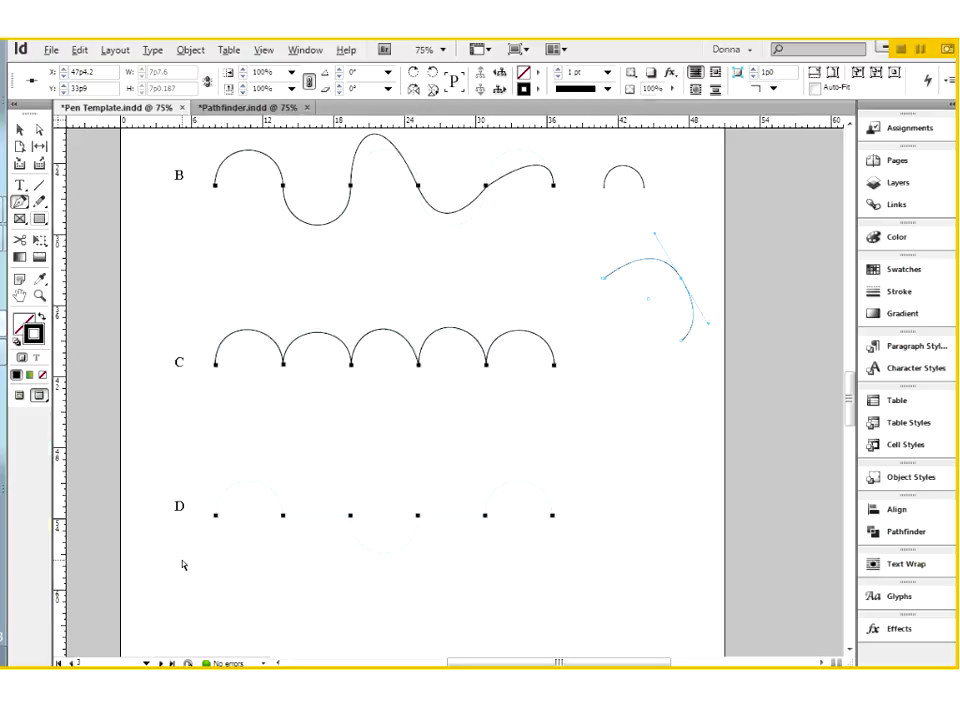
# Deselect the practice curve and trace exercise D's first arch with two vertical-handled Pen points, about 5p9 wide and 2p11 high.
pyautogui.keyDown('ctrl'); pyautogui.click(184, 566); pyautogui.keyUp('ctrl')
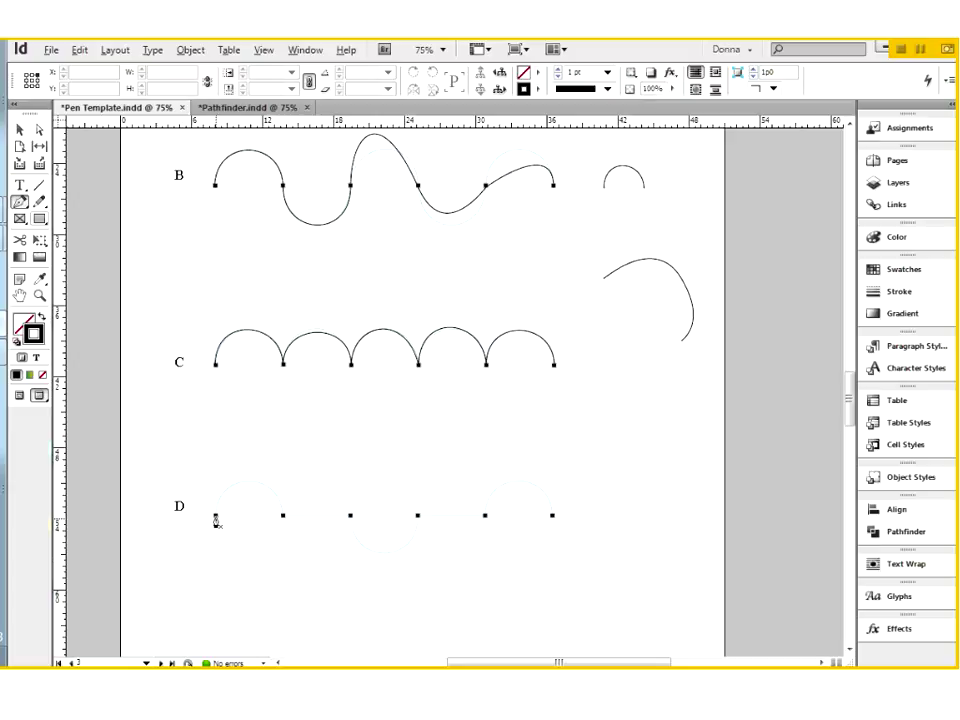
pyautogui.moveTo(152, 431); pyautogui.dragTo(628, 594)
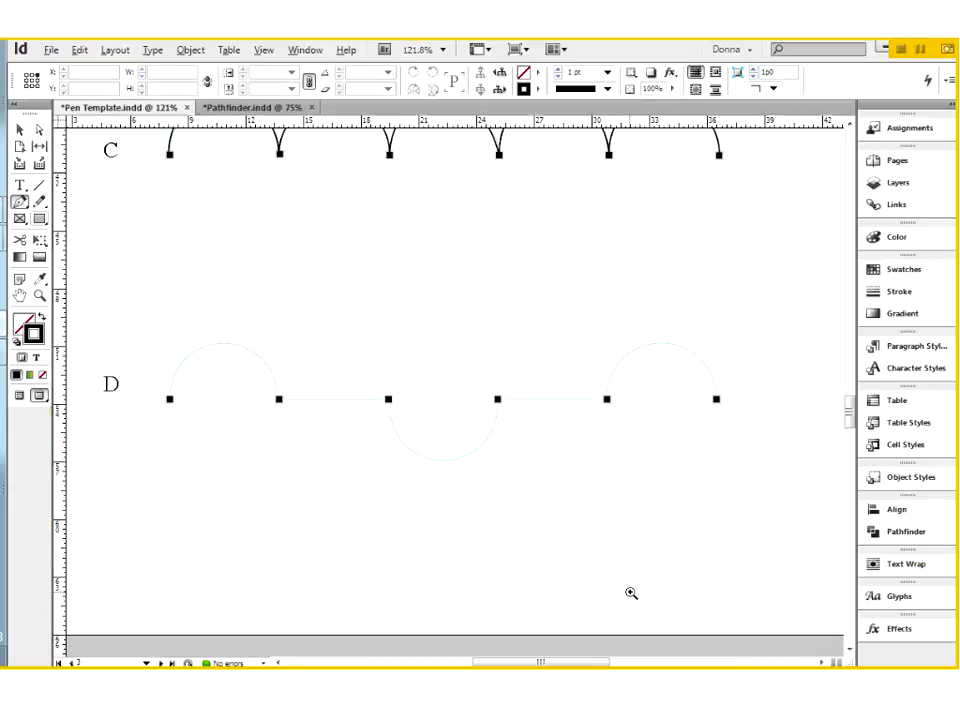
pyautogui.click(170, 401)
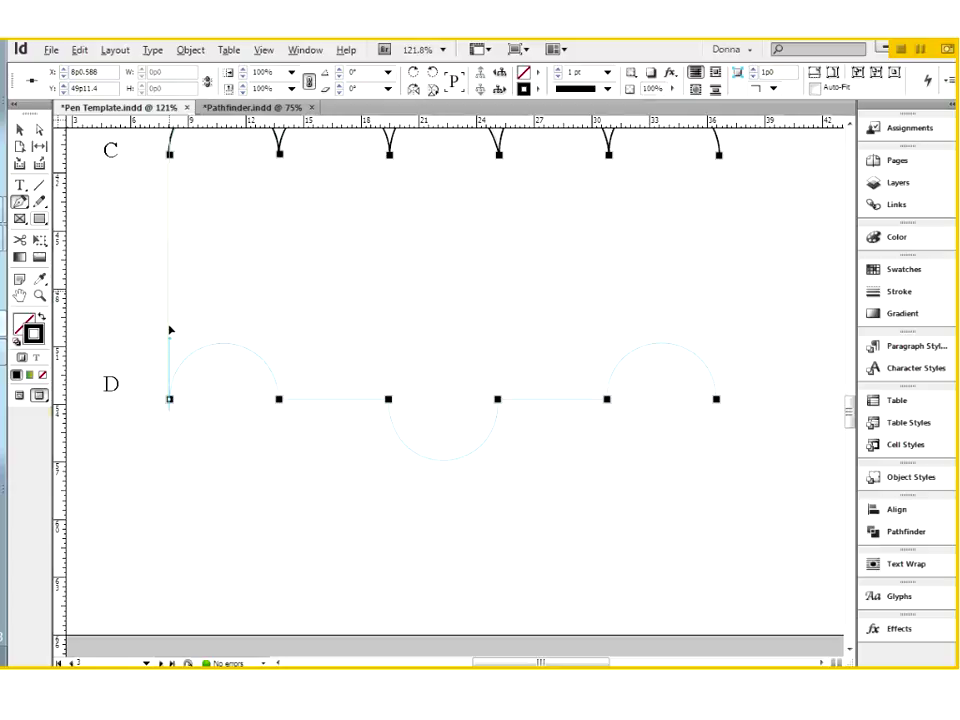
pyautogui.moveTo(169, 330); pyautogui.dragTo(169, 323)
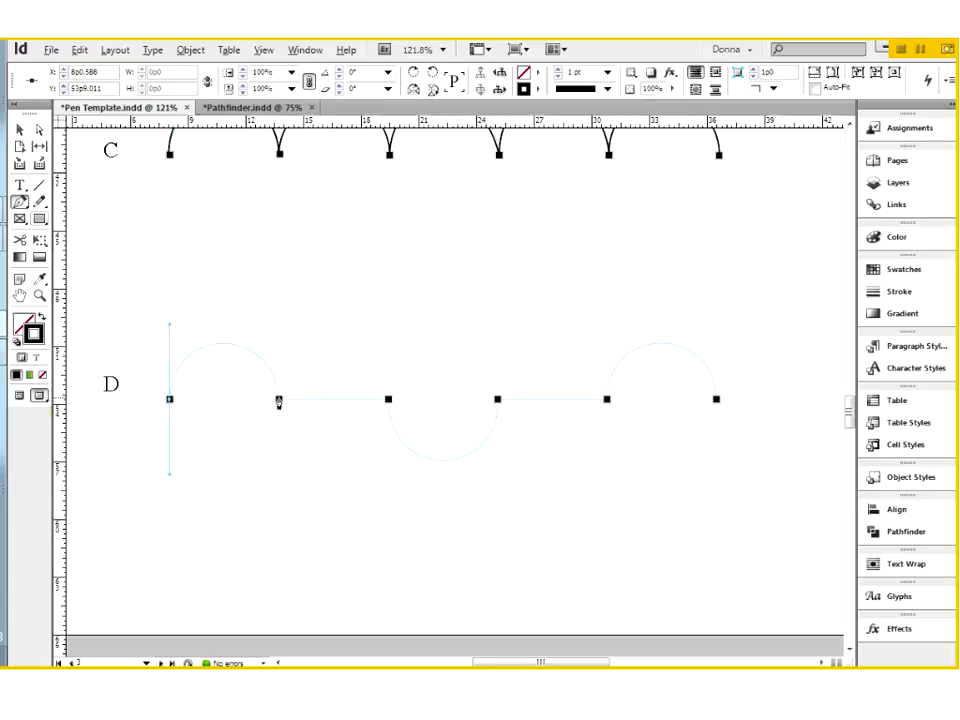
pyautogui.moveTo(279, 400); pyautogui.dragTo(279, 471)
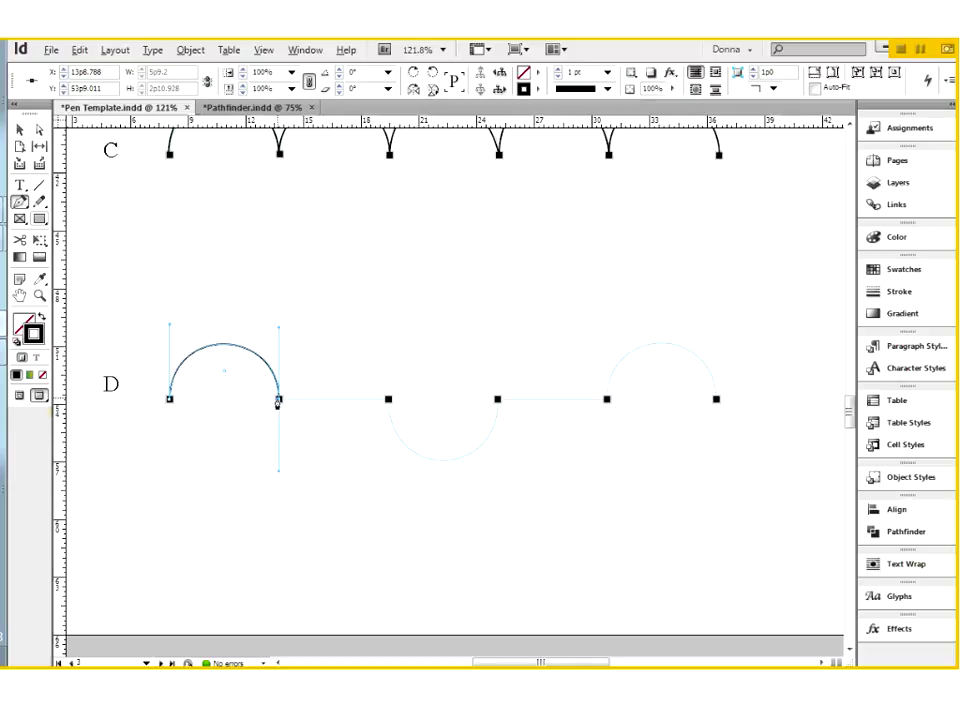
# Add a straight segment to exercise D's third point and trace the downward arch with vertical handles, extending the path to about 17p2 wide.
pyautogui.click(279, 401)
pyautogui.click(388, 400)
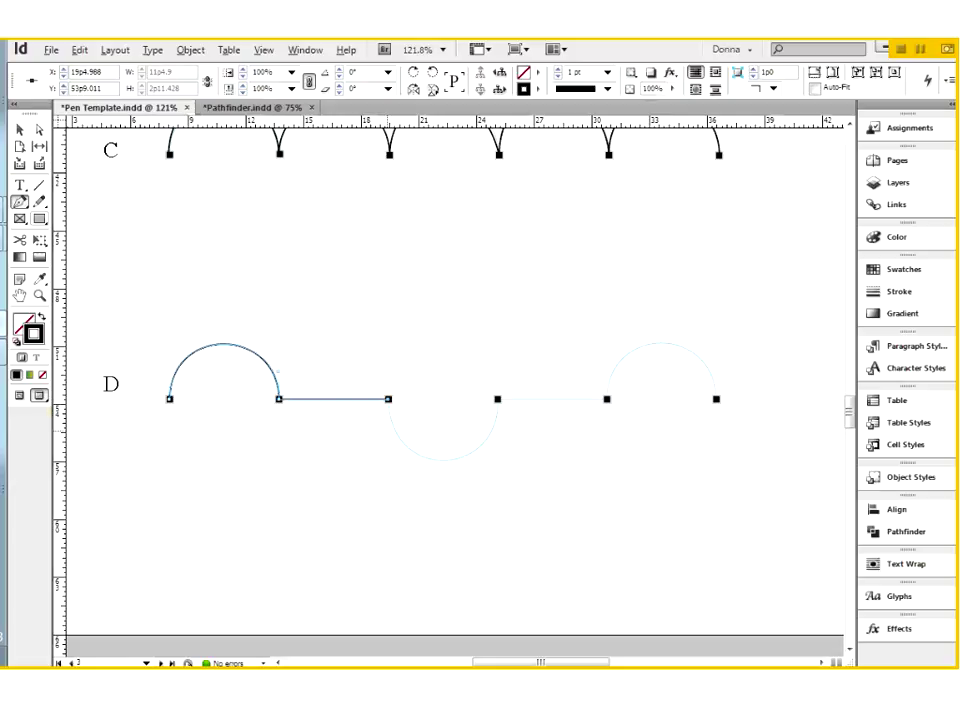
pyautogui.moveTo(497, 399); pyautogui.dragTo(498, 283)
pyautogui.hotkey('ctrl', 'z')
pyautogui.moveTo(389, 401); pyautogui.dragTo(390, 478)
pyautogui.moveTo(497, 399); pyautogui.dragTo(497, 317)
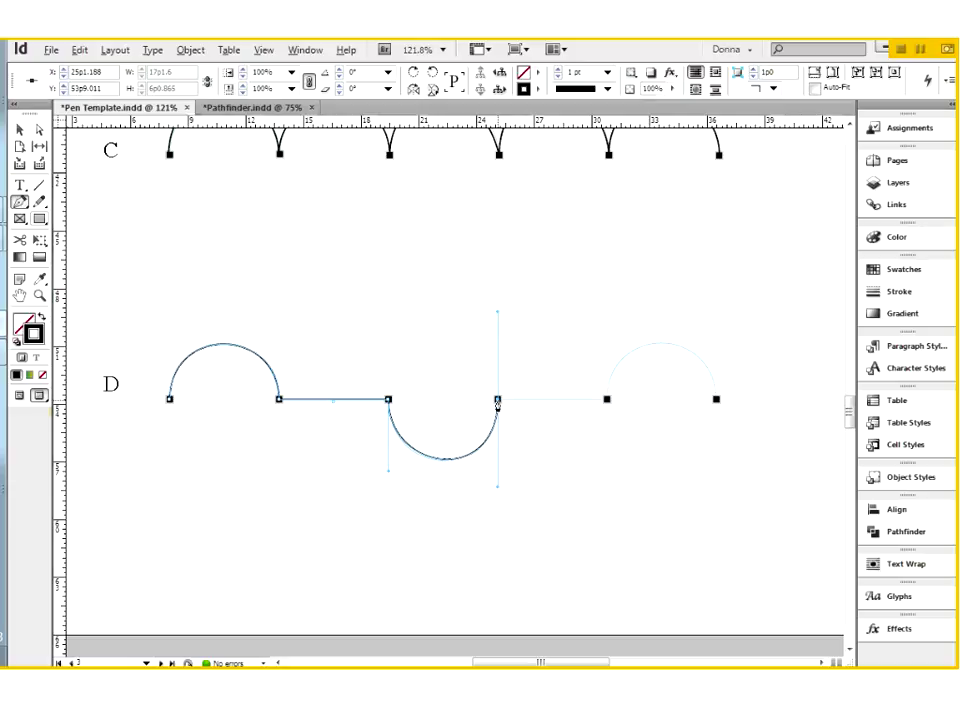
# Add a straight segment to exercise D's fifth point and trace the final upward arch, extending the path to about 28p6 wide.
pyautogui.click(497, 399)
pyautogui.click(607, 400)
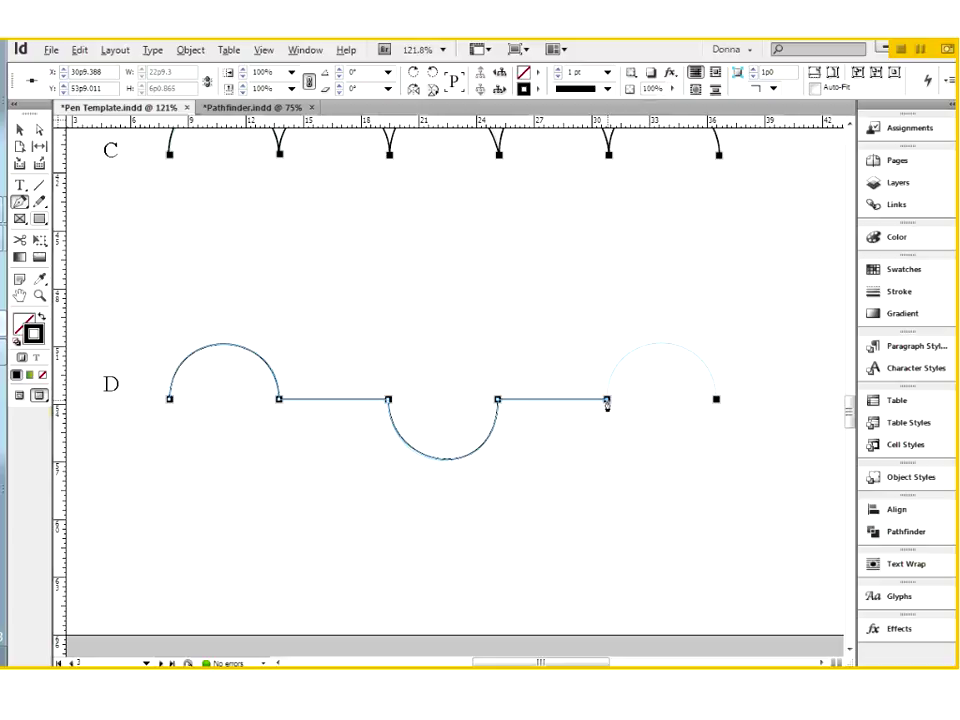
pyautogui.moveTo(607, 400); pyautogui.dragTo(596, 336)
pyautogui.press('shift')
pyautogui.moveTo(716, 401); pyautogui.dragTo(724, 482)
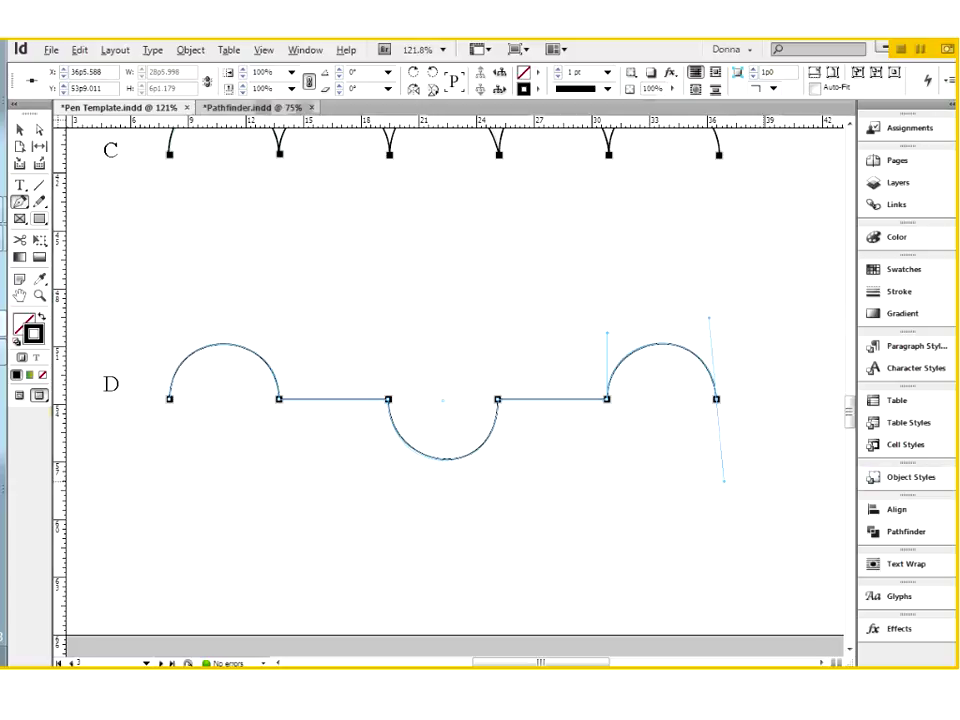
# Adjust the first direction handle of exercise D's downward arch so the curve matches the template, and deselect the path.
pyautogui.click(19, 129)
pyautogui.click(390, 577)
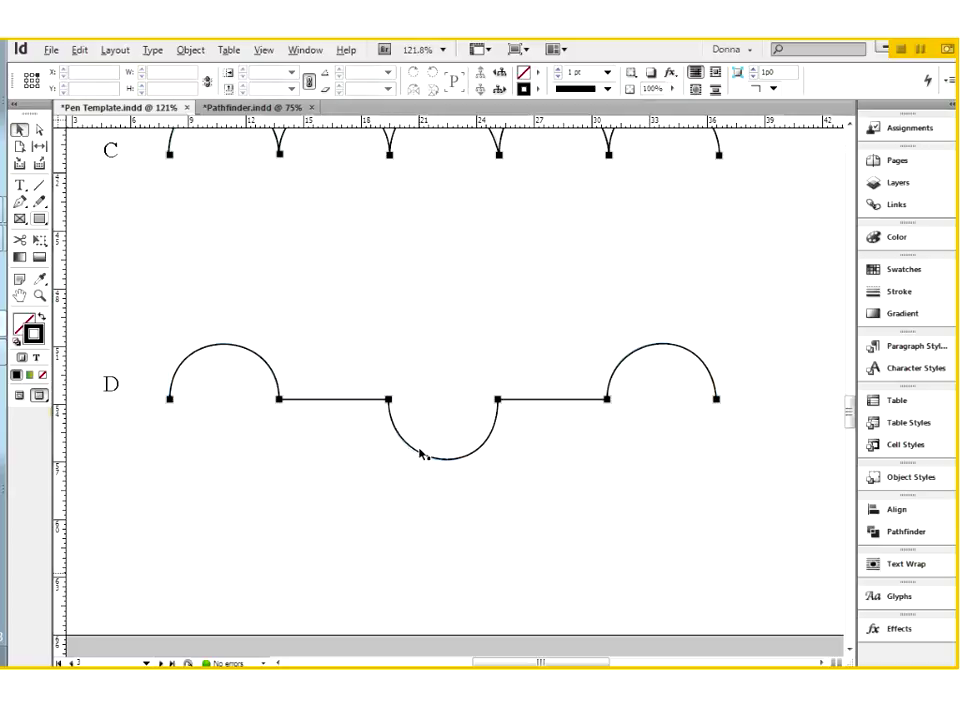
pyautogui.click(39, 131)
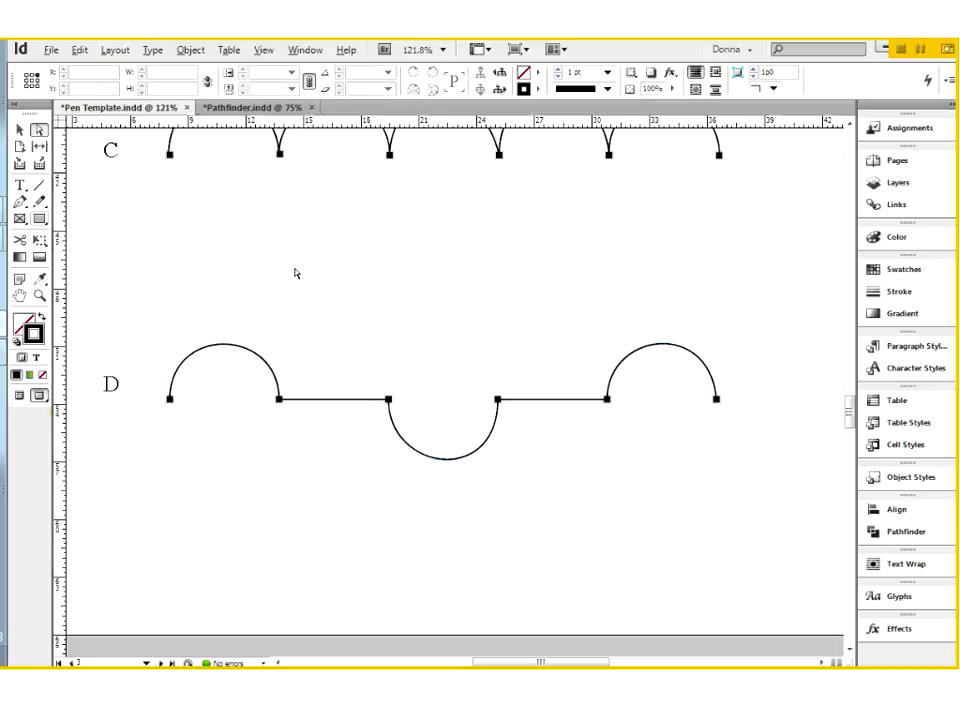
pyautogui.click(421, 456)
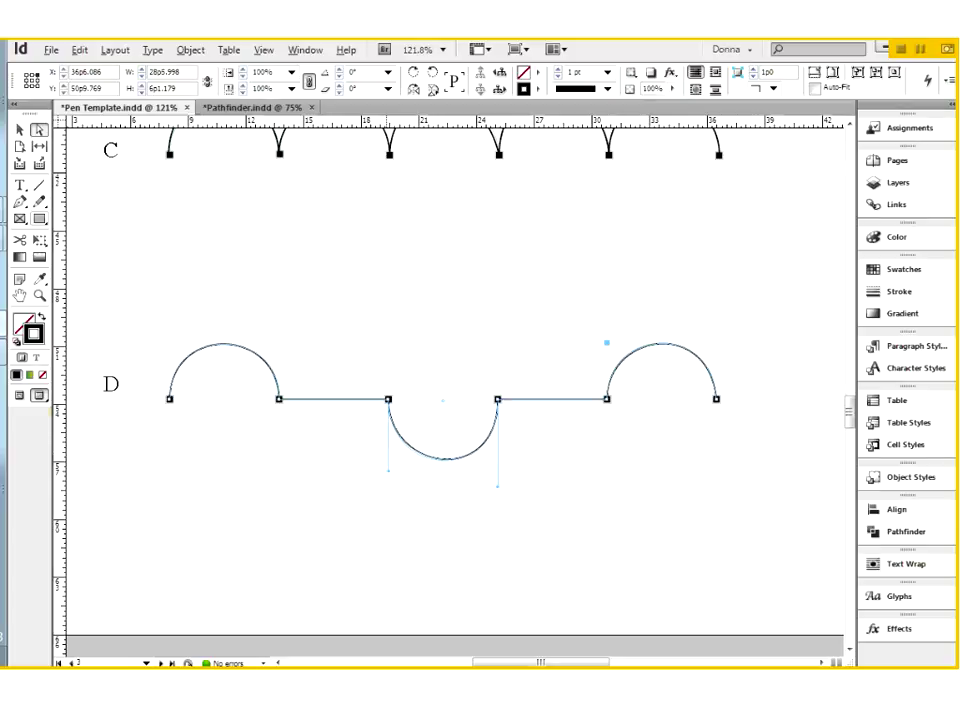
pyautogui.click(390, 476)
pyautogui.moveTo(390, 476); pyautogui.dragTo(386, 481)
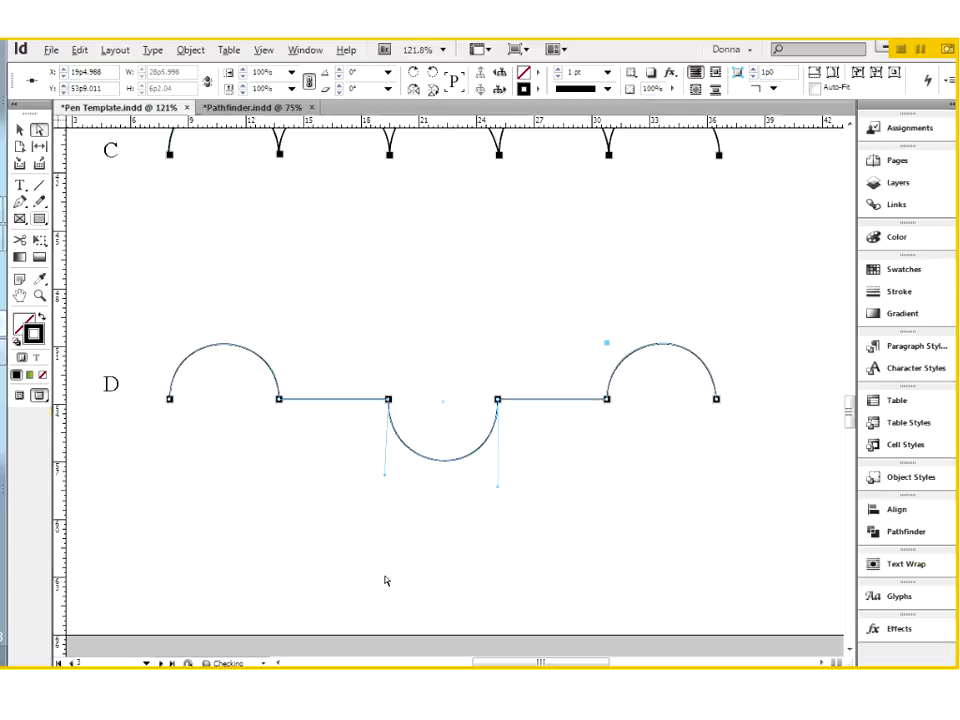
pyautogui.click(482, 617)
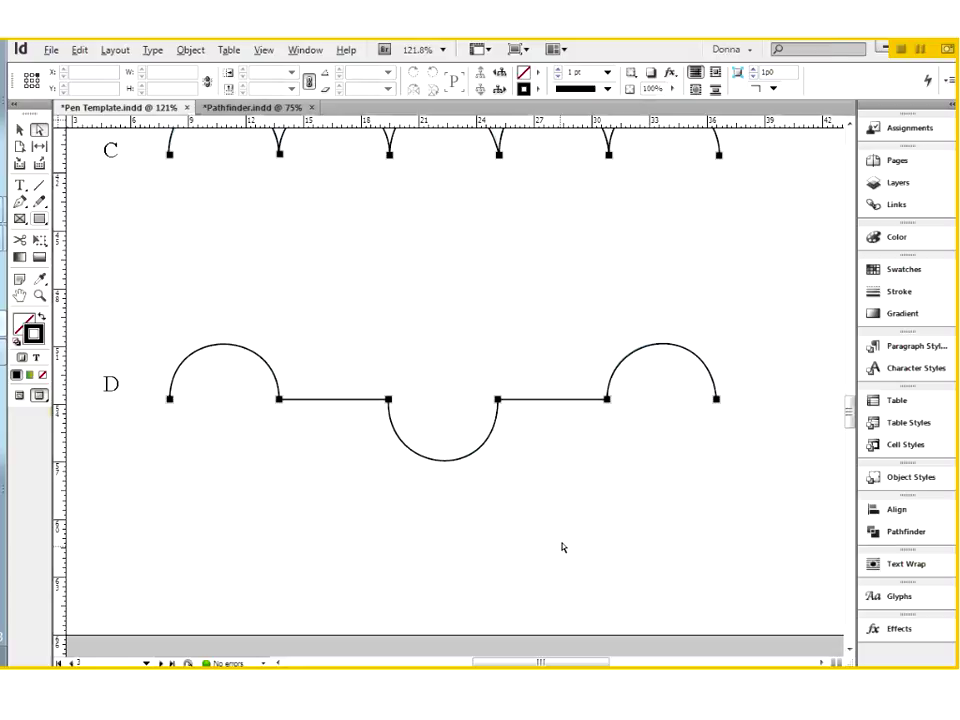
# Open page 4 of the template and look over its object outlines, ending at the waves.
pyautogui.click(895, 162)
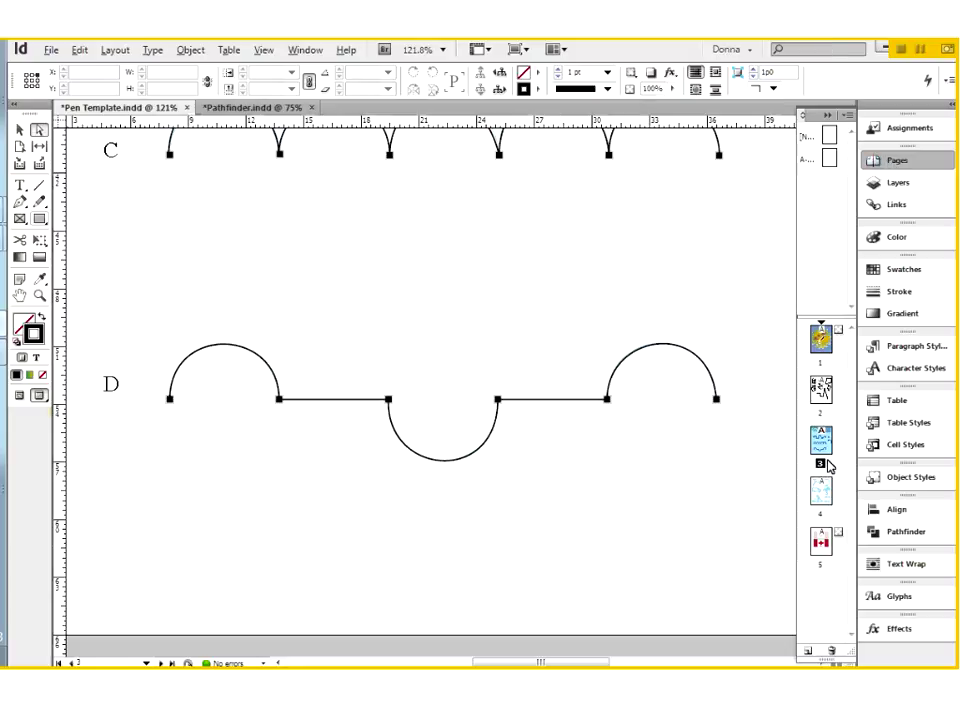
pyautogui.doubleClick(819, 488)
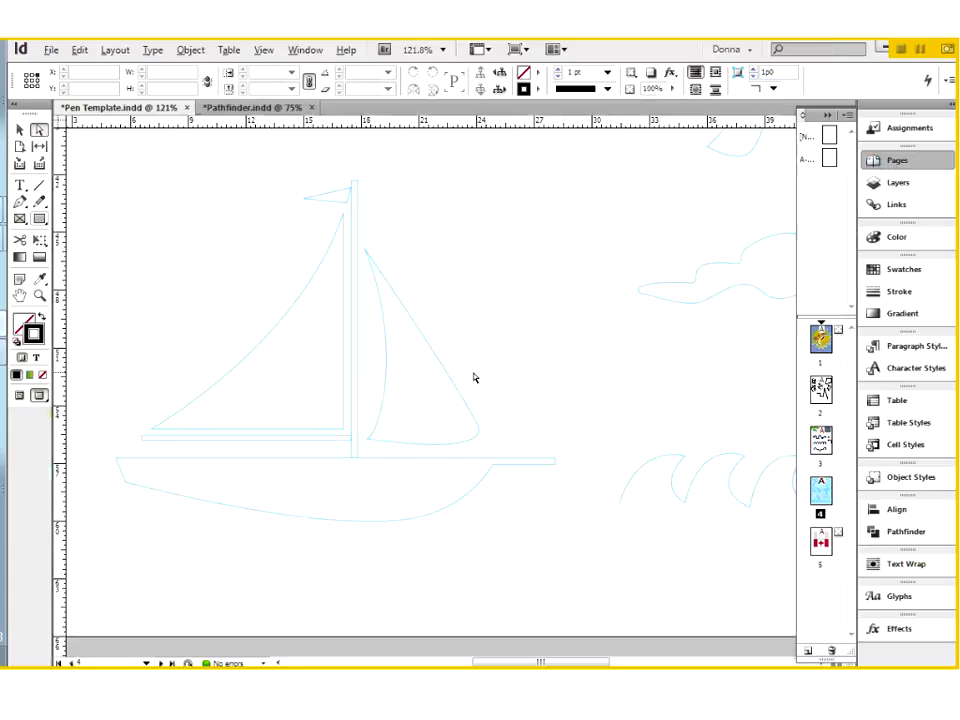
pyautogui.hotkey('ctrl', '0')
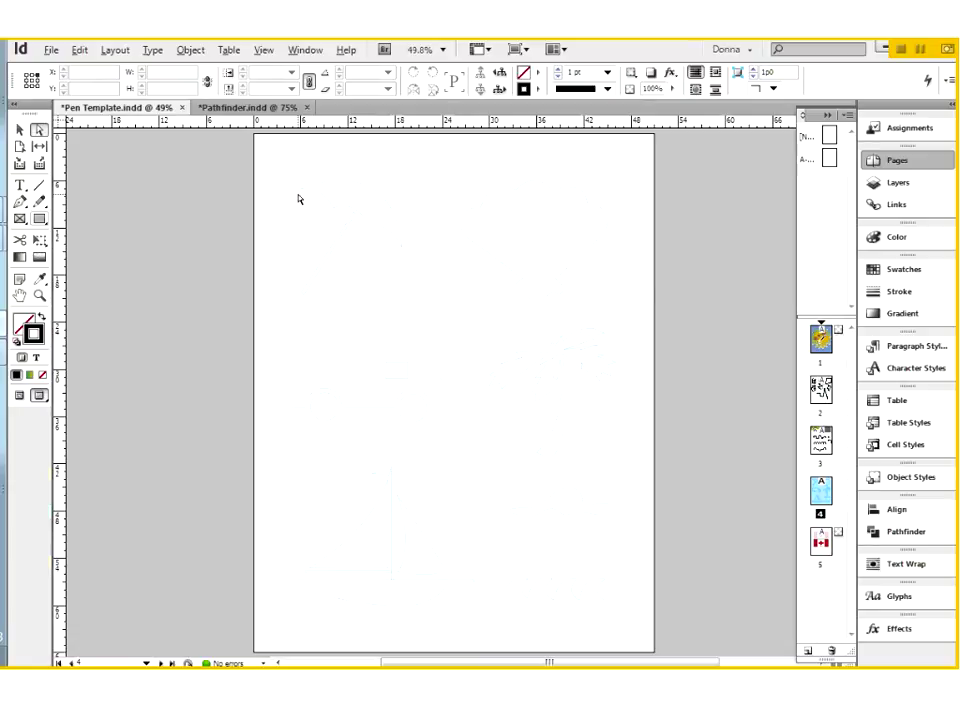
pyautogui.hotkey('ctrl', 'space')
pyautogui.moveTo(266, 166); pyautogui.dragTo(655, 355)
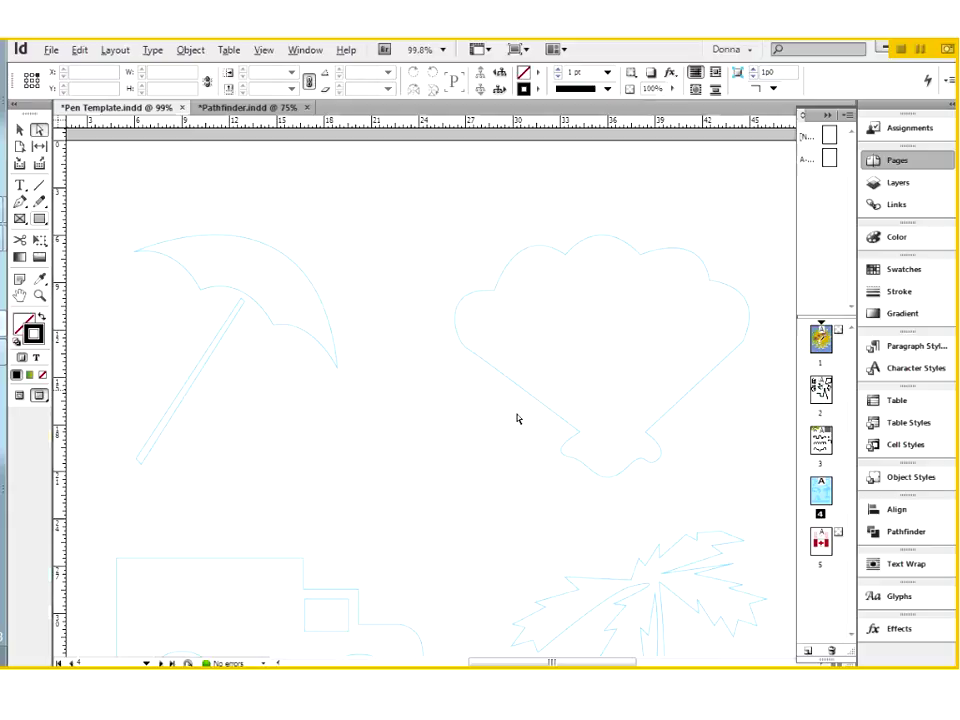
pyautogui.scroll(-5, 464, 493)
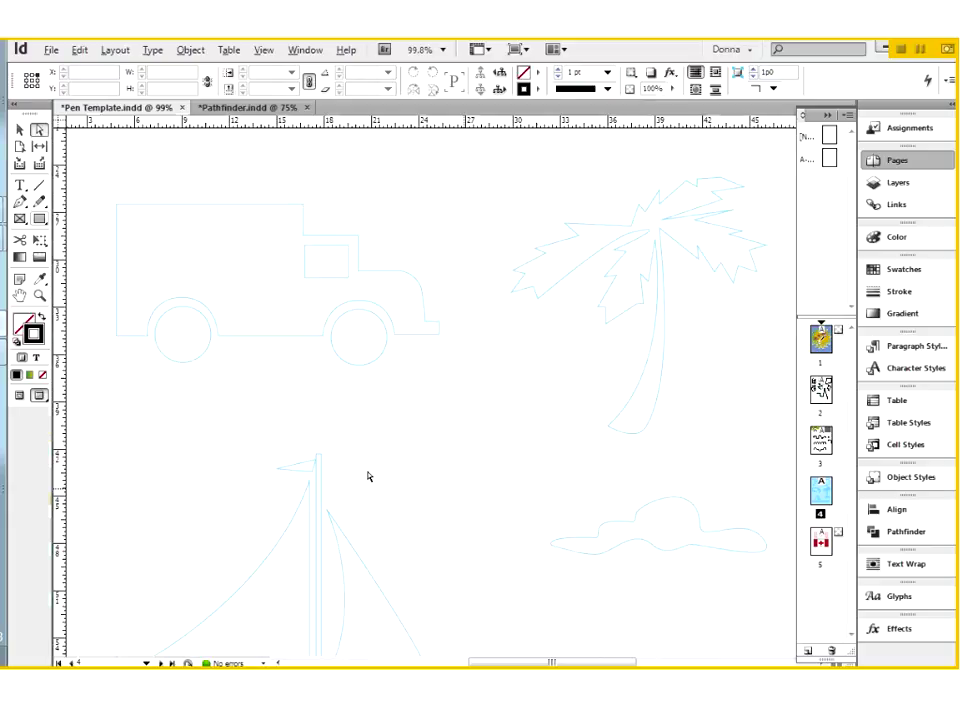
pyautogui.scroll(-5, 368, 476)
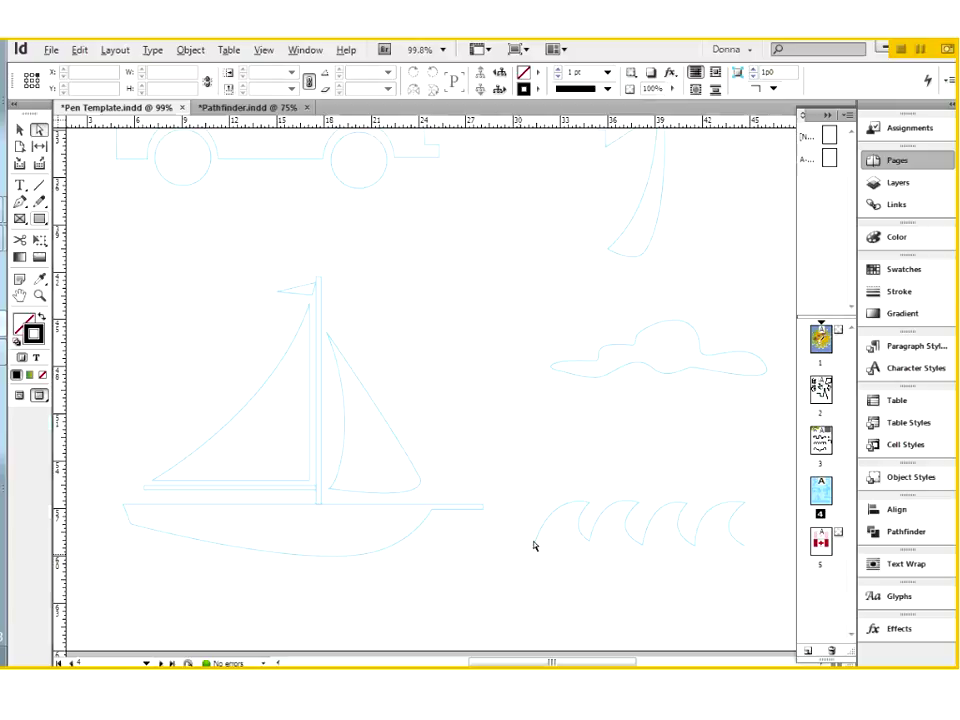
pyautogui.press('space')
pyautogui.moveTo(647, 593); pyautogui.dragTo(542, 585)
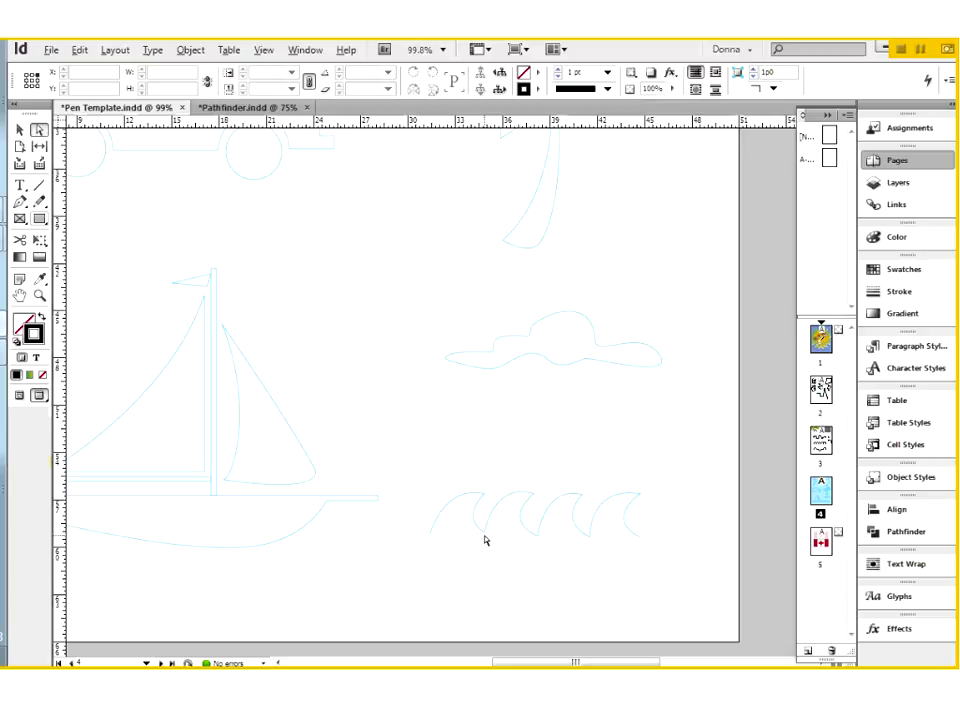
# Trace the first wave's crest and inner curve with the Pen tool, about 3p6 wide and 2p6 high, reshaping the handles at its tip.
pyautogui.click(19, 201)
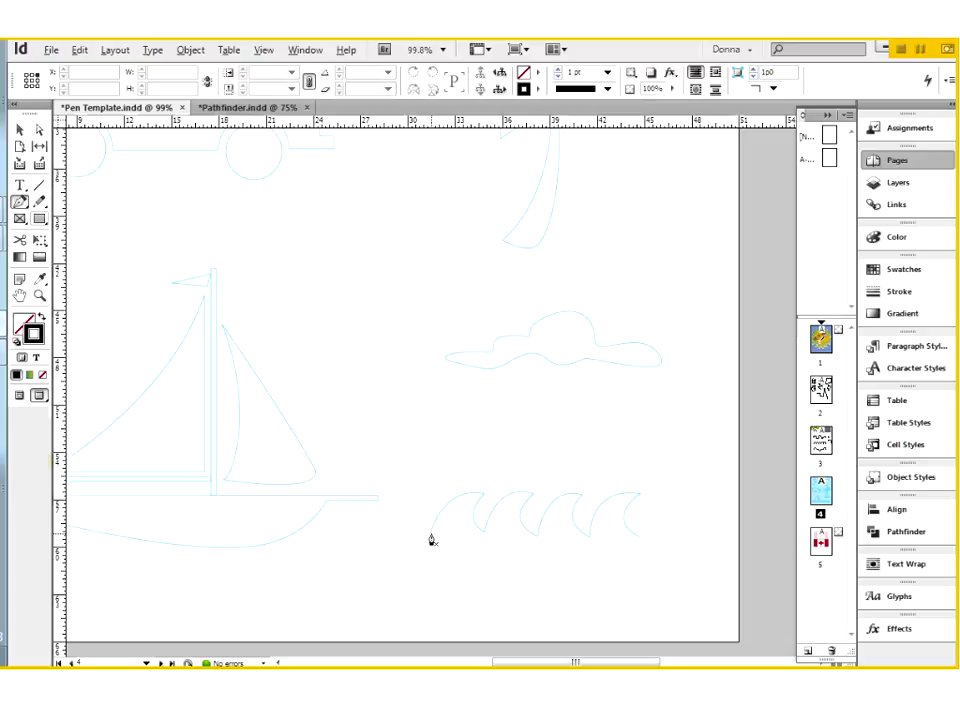
pyautogui.moveTo(430, 535); pyautogui.dragTo(450, 474)
pyautogui.click(482, 499)
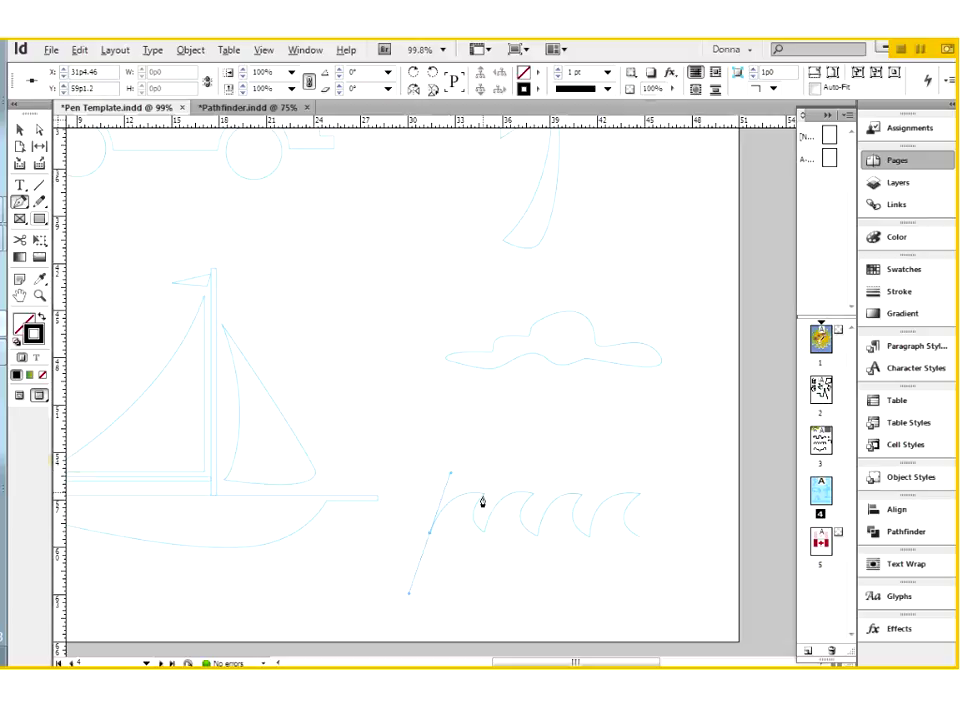
pyautogui.click(483, 499)
pyautogui.moveTo(483, 500); pyautogui.dragTo(497, 499)
pyautogui.moveTo(497, 499); pyautogui.dragTo(495, 501)
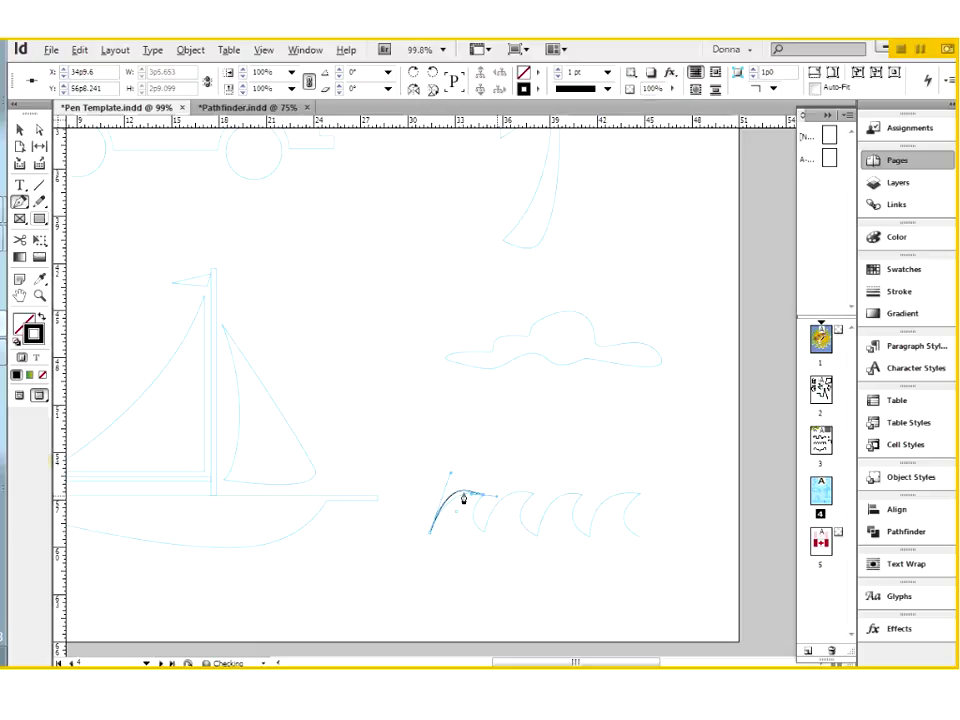
pyautogui.moveTo(452, 480); pyautogui.dragTo(471, 499)
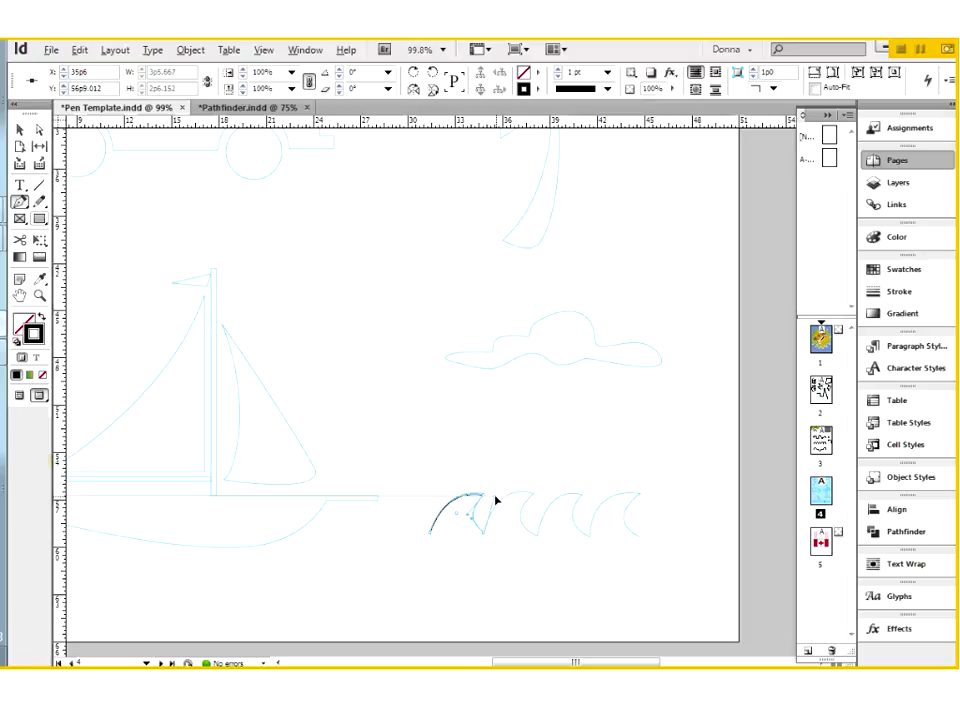
# Continue the path along the second wave's crest and inner curve, redirecting handles at the corners, to about 6p9 wide.
pyautogui.press('alt')
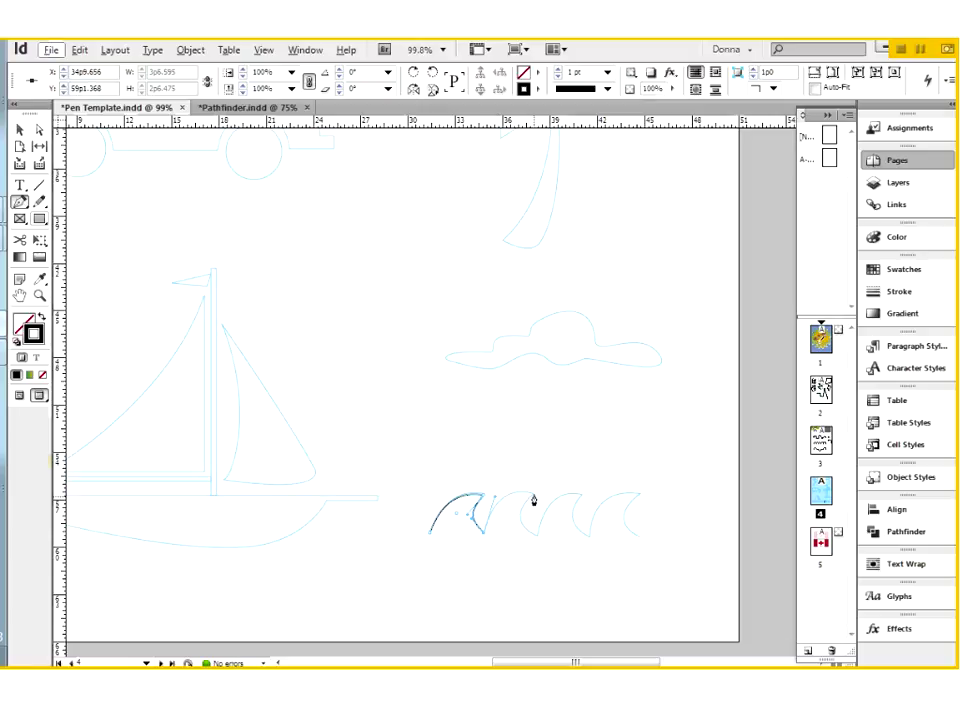
pyautogui.press('alt')
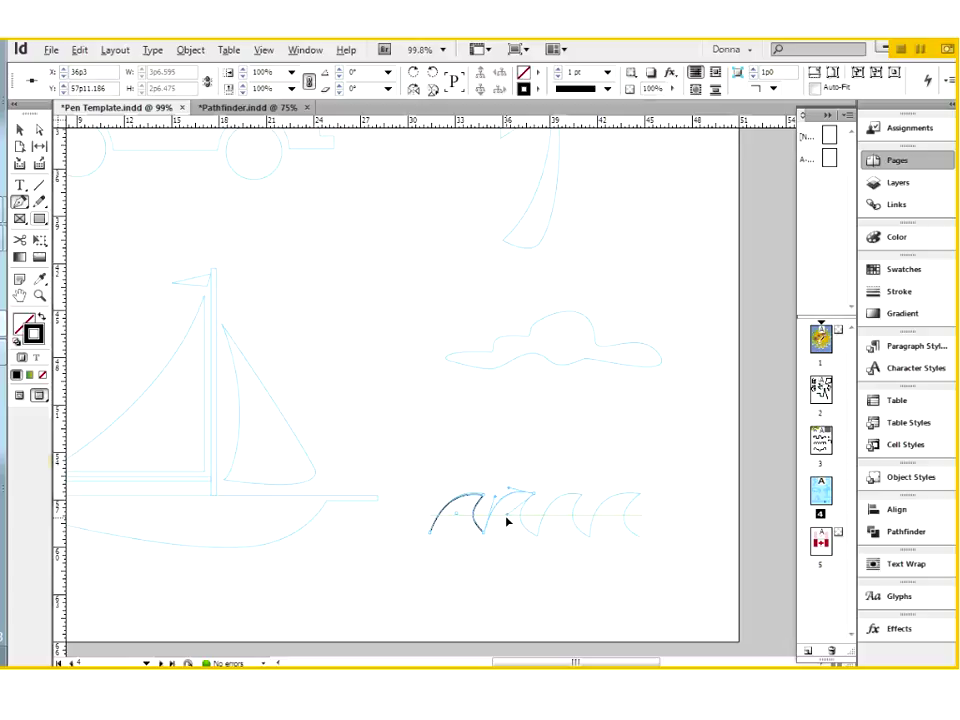
pyautogui.hotkey('ctrl', 'space')
pyautogui.moveTo(289, 431); pyautogui.dragTo(745, 629)
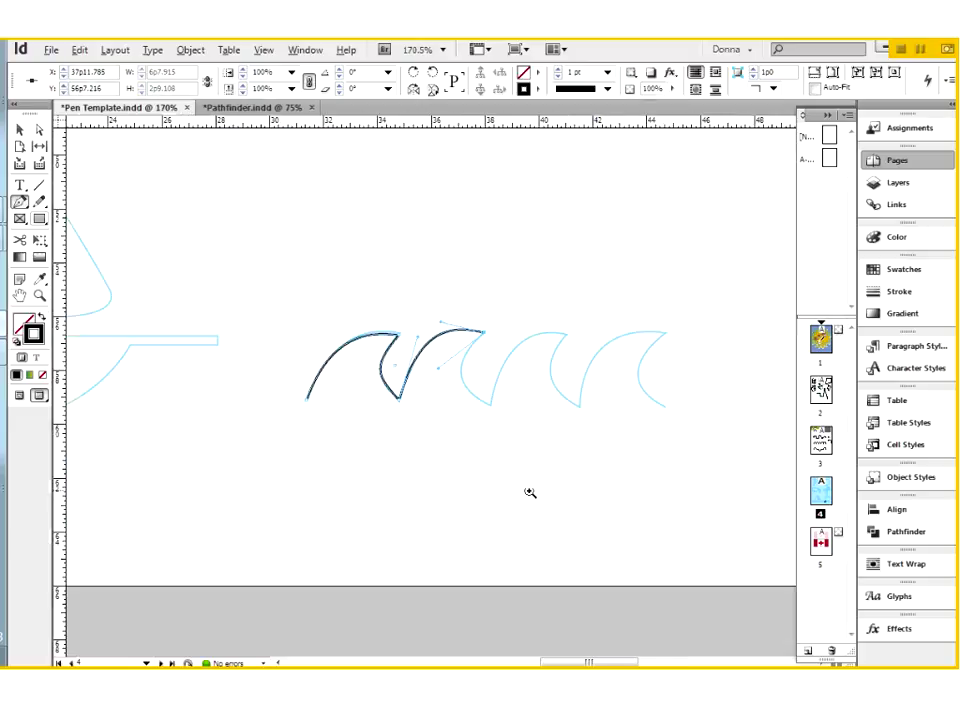
pyautogui.click(489, 410)
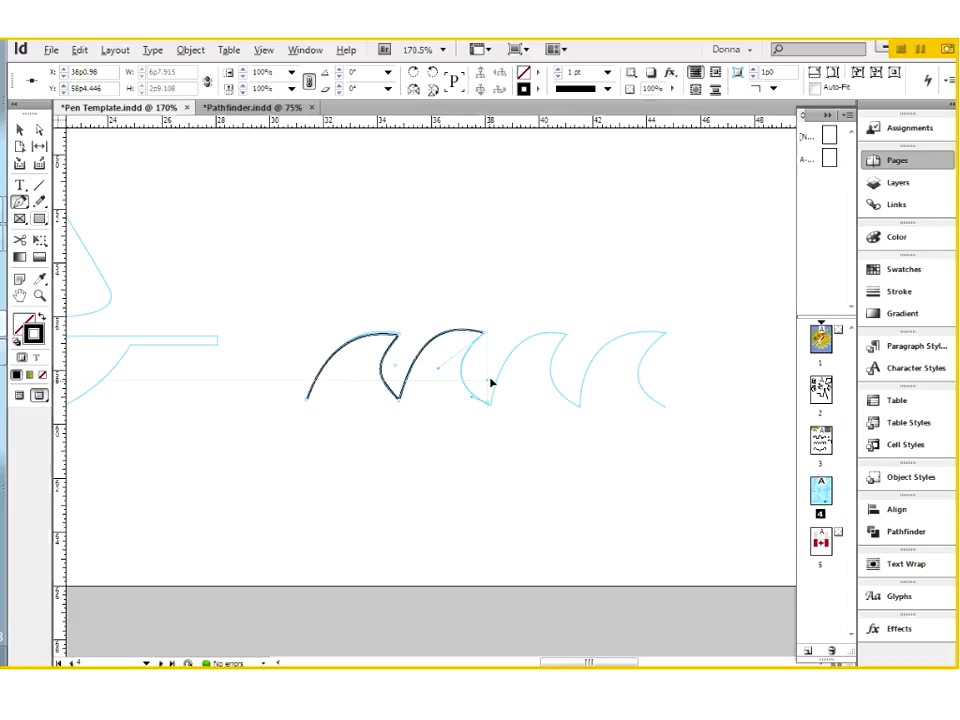
pyautogui.moveTo(490, 382); pyautogui.dragTo(488, 385)
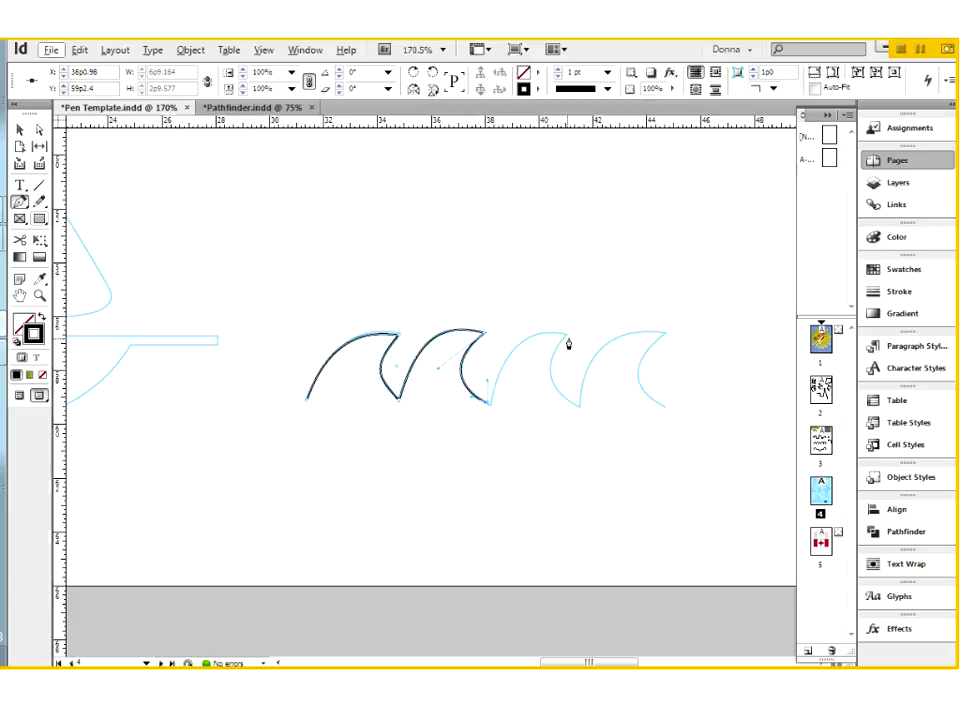
# Trace the third wave's crest and inner curve, redirecting the handles at its tip and at the following trough.
pyautogui.moveTo(565, 342); pyautogui.dragTo(613, 356)
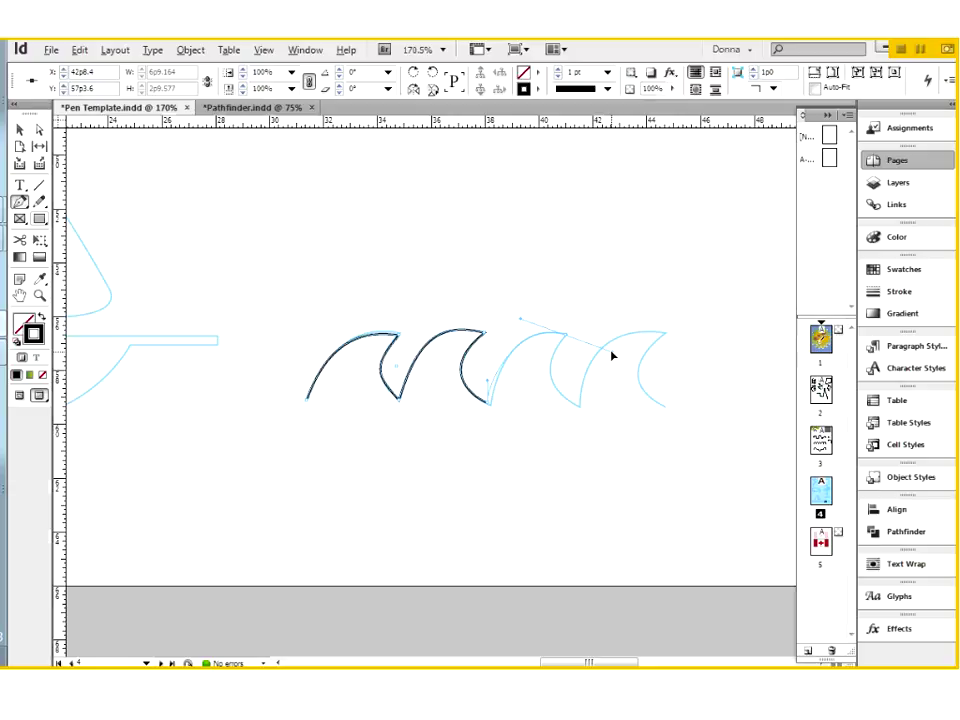
pyautogui.moveTo(611, 356); pyautogui.dragTo(611, 356)
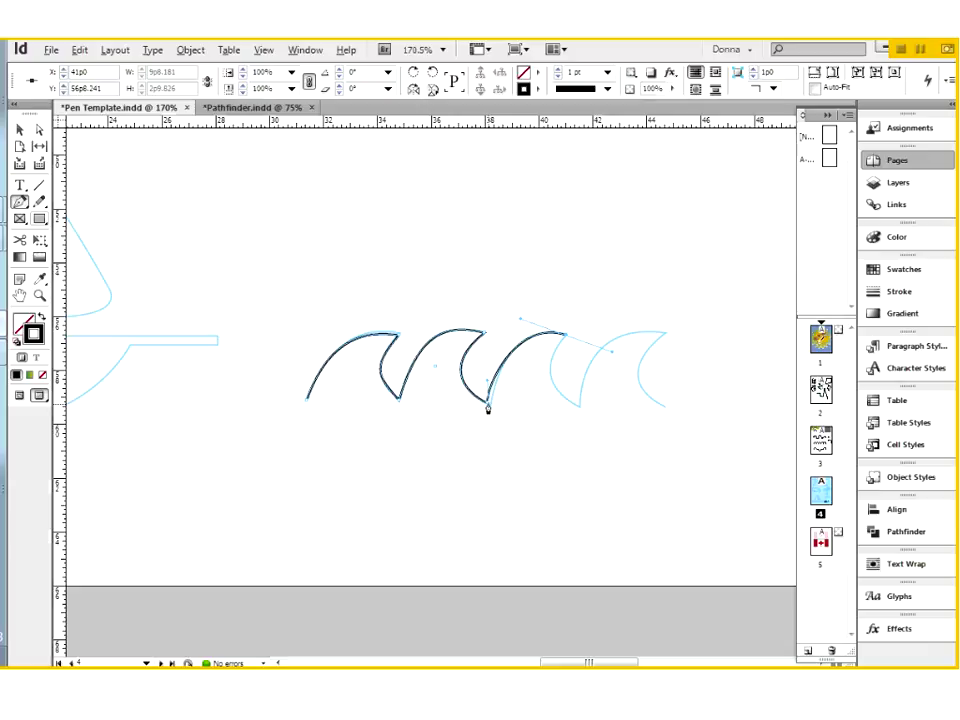
pyautogui.press('alt')
pyautogui.click(579, 410)
pyautogui.moveTo(579, 410); pyautogui.dragTo(604, 426)
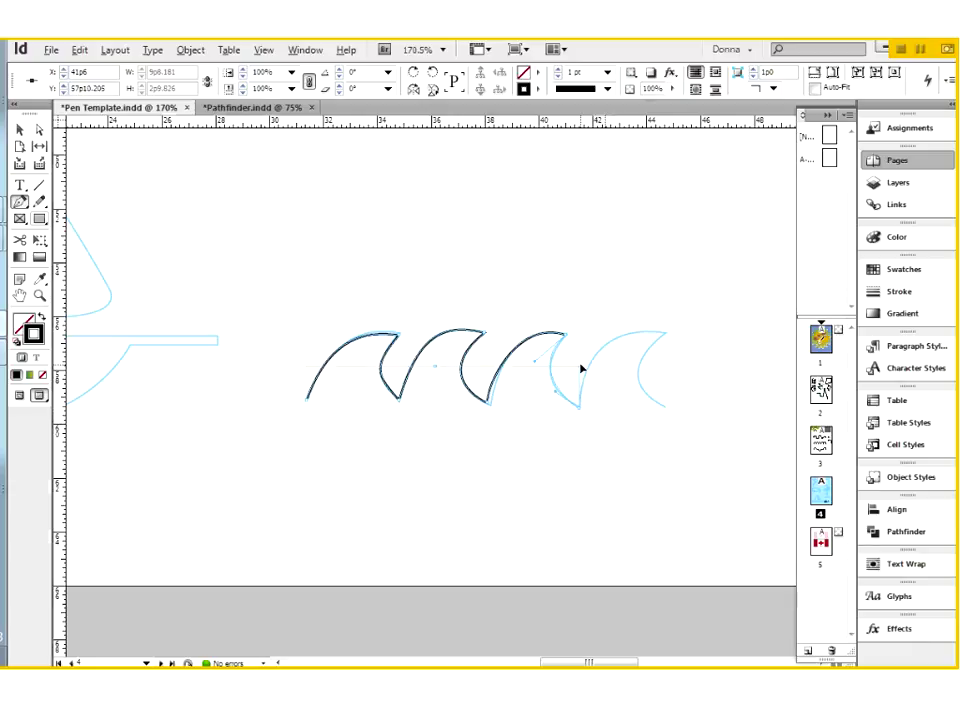
# Trace the fourth wave and refine its inner curve's handles, finishing the path at about 13p7 wide and 3p1 high.
pyautogui.moveTo(665, 334); pyautogui.dragTo(724, 356)
pyautogui.moveTo(628, 369); pyautogui.dragTo(631, 362)
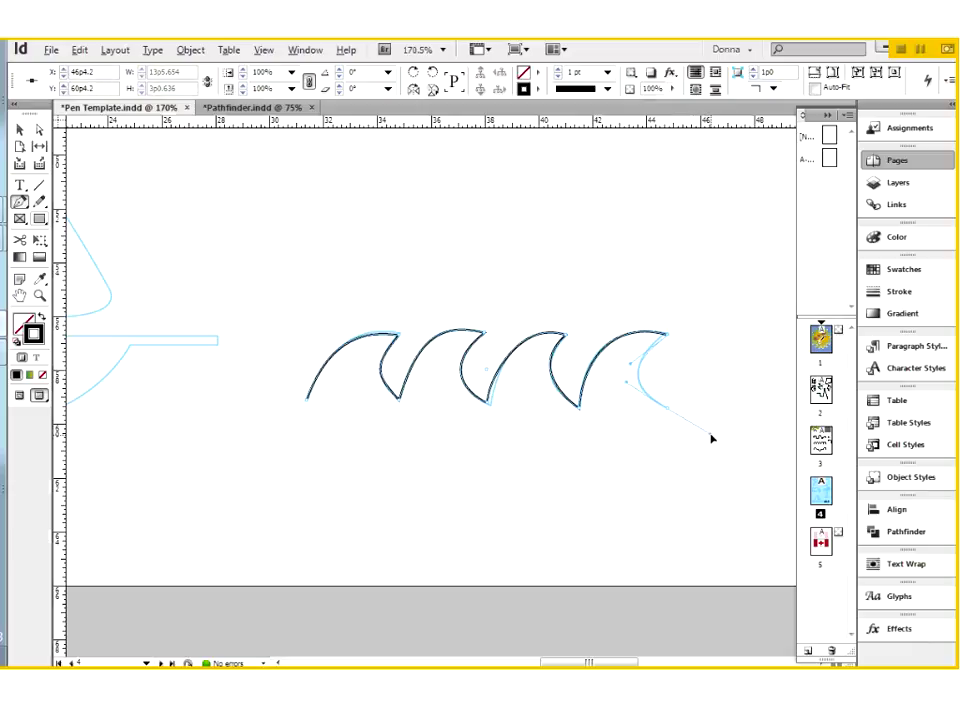
pyautogui.moveTo(711, 437); pyautogui.dragTo(709, 436)
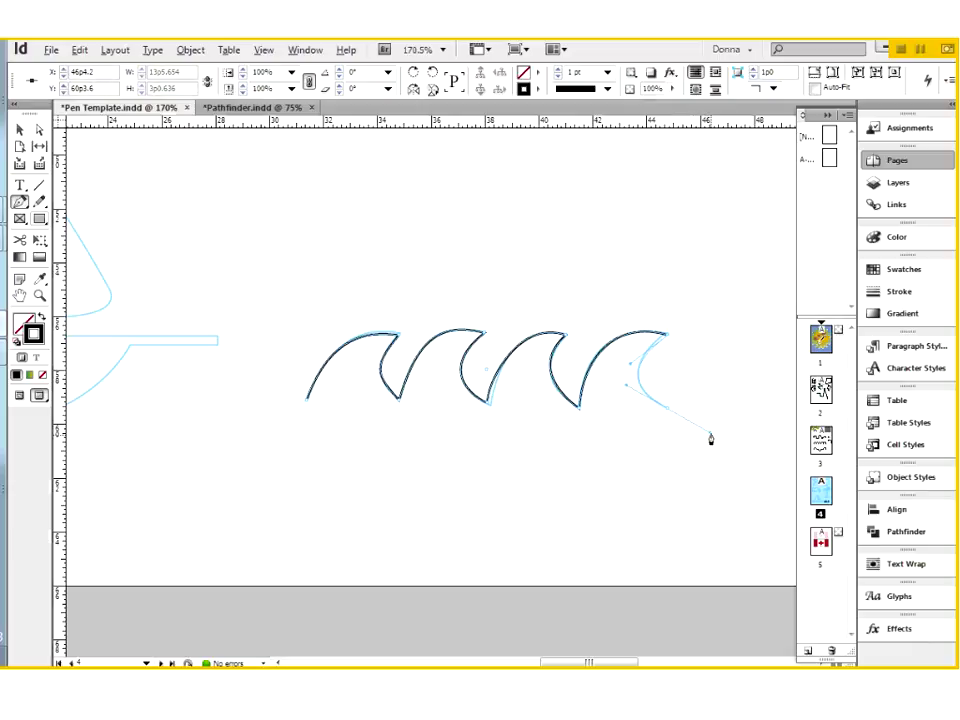
pyautogui.keyDown('ctrl'); pyautogui.click(628, 365); pyautogui.keyUp('ctrl')
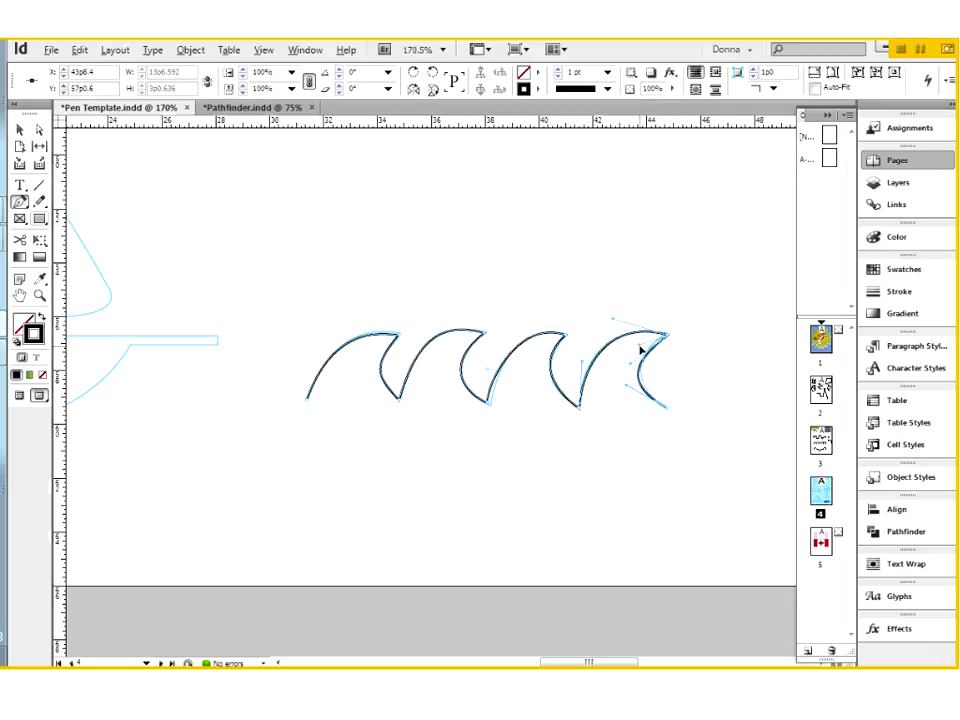
pyautogui.moveTo(640, 352); pyautogui.dragTo(621, 390)
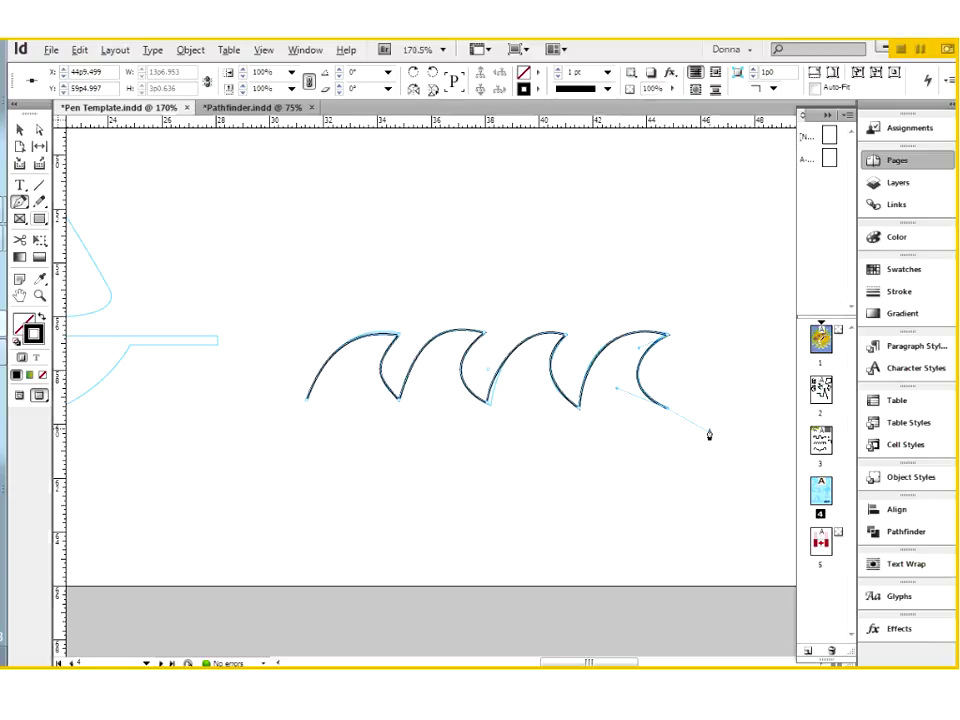
# Move the trough between the second and third waves to about X 38p3, Y 59p3, refine the nearby curve handles, and deselect the path.
pyautogui.click(39, 130)
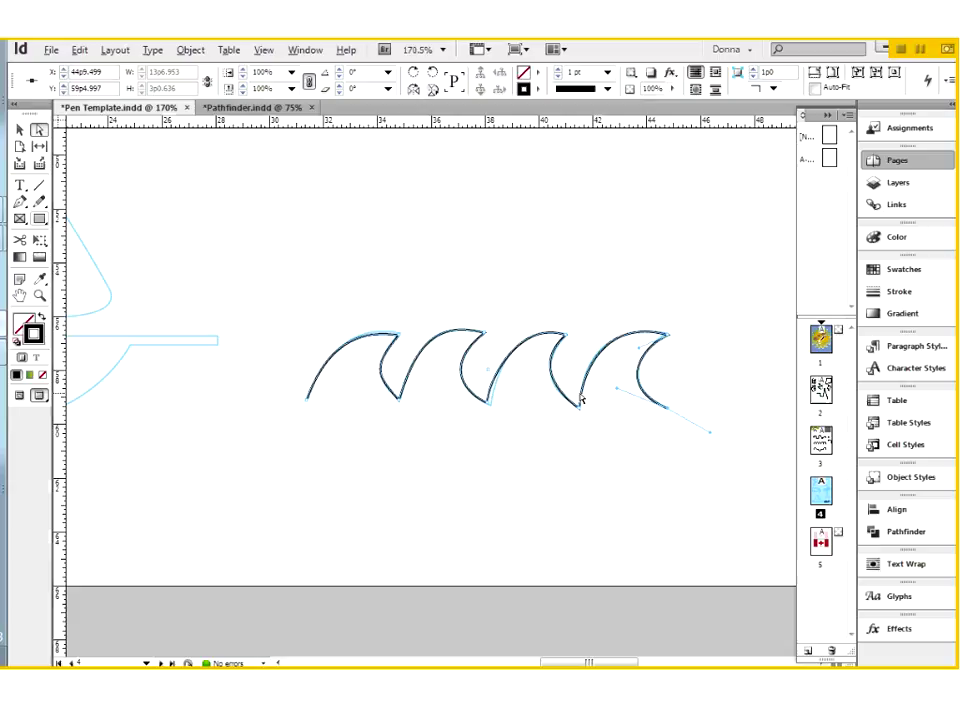
pyautogui.click(489, 405)
pyautogui.moveTo(489, 405); pyautogui.dragTo(493, 407)
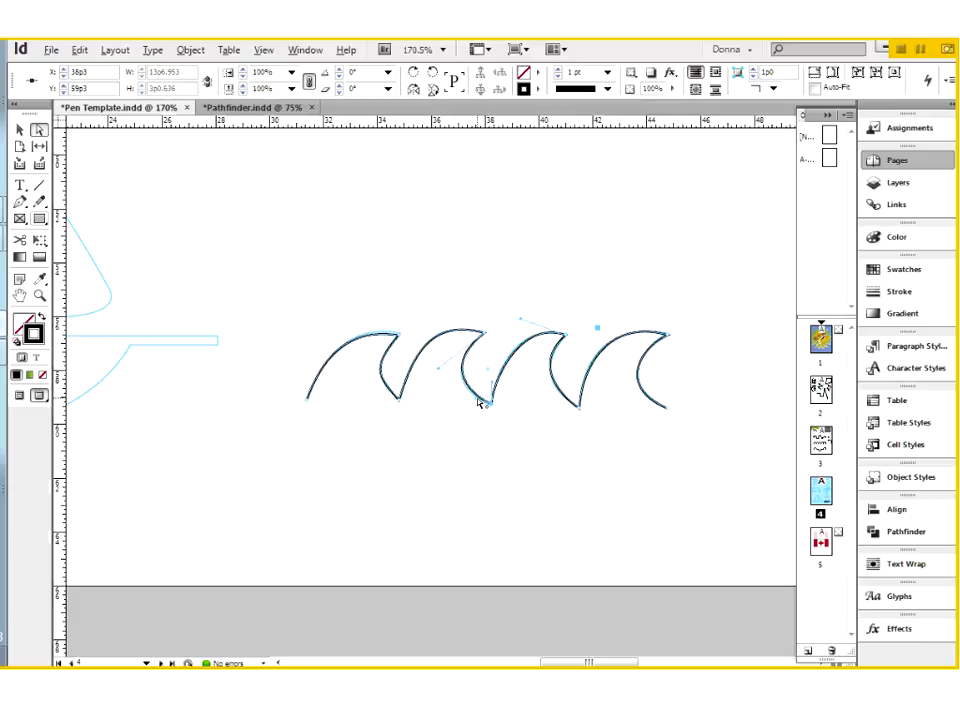
pyautogui.moveTo(478, 402); pyautogui.dragTo(493, 381)
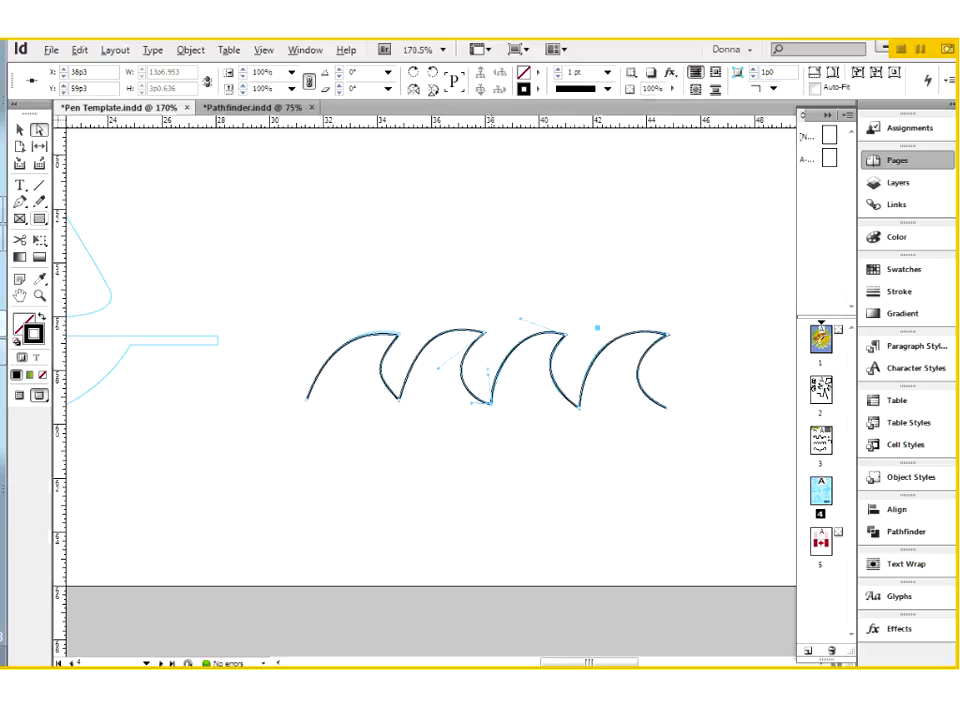
pyautogui.moveTo(557, 392); pyautogui.dragTo(557, 396)
pyautogui.click(469, 541)
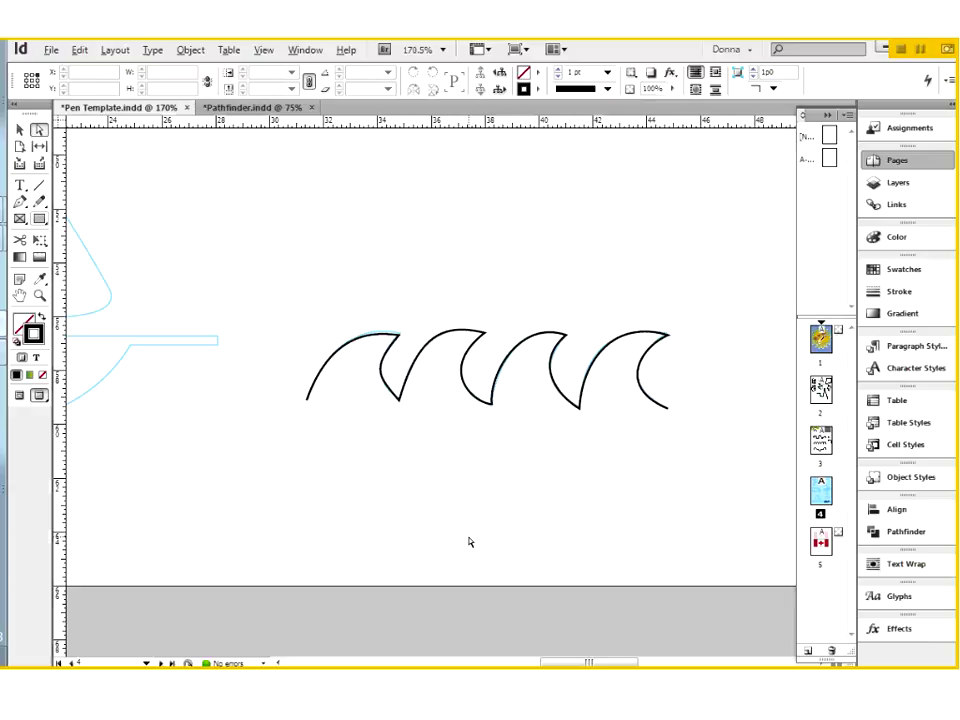
# Trace the truck's rear wheel with a circle about 3p7 in diameter, drawn from its centre with the Ellipse tool.
pyautogui.hotkey('ctrl', '0')
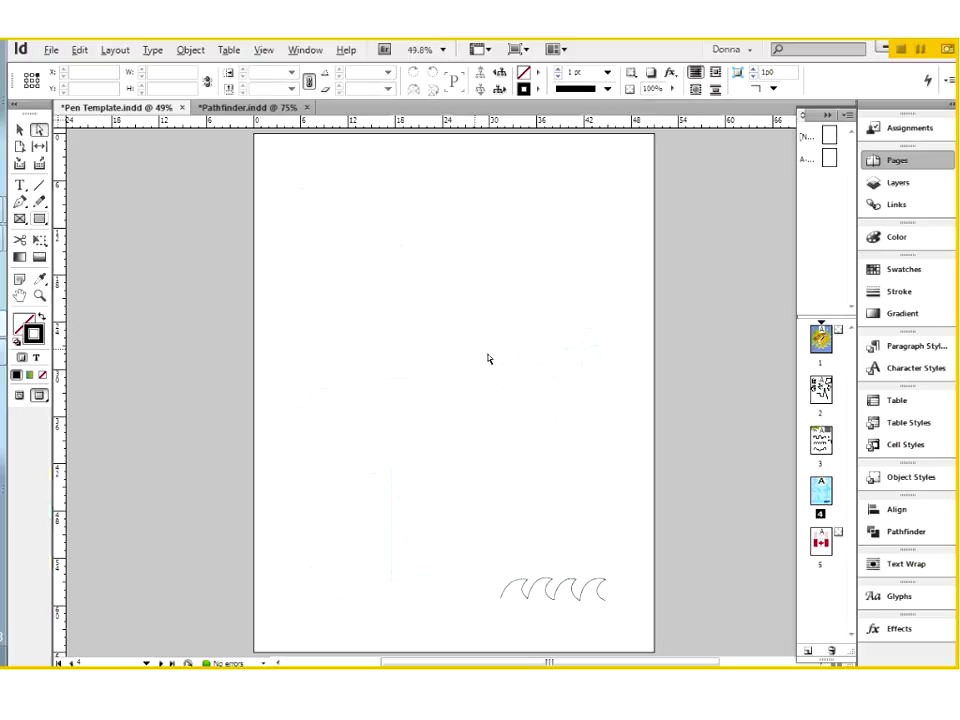
pyautogui.press('z')
pyautogui.moveTo(271, 323); pyautogui.dragTo(510, 456)
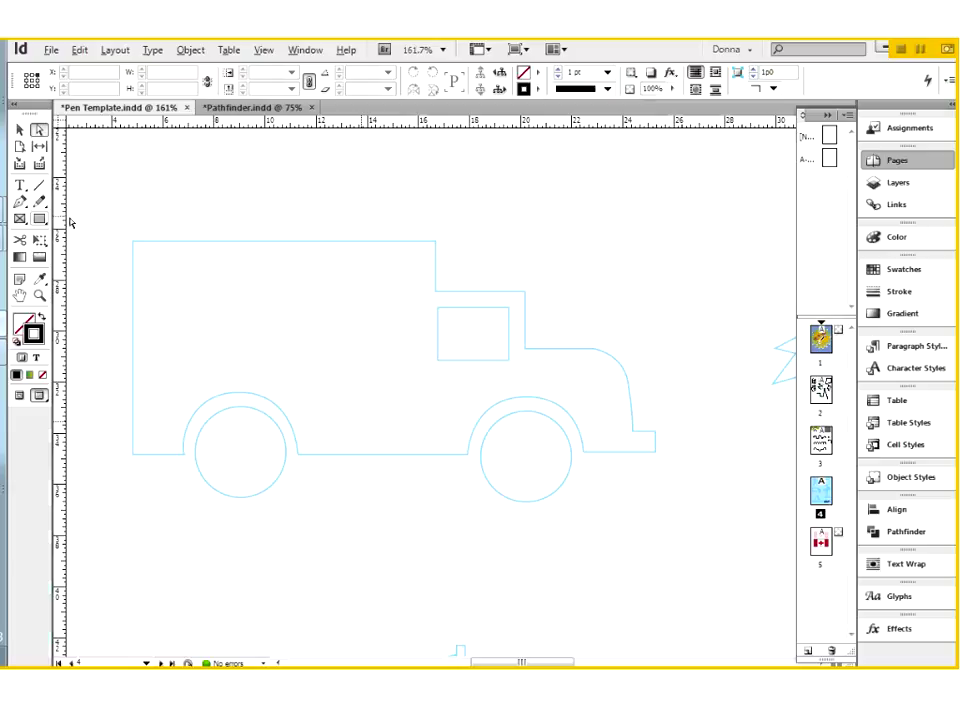
pyautogui.moveTo(39, 220); pyautogui.dragTo(72, 240)
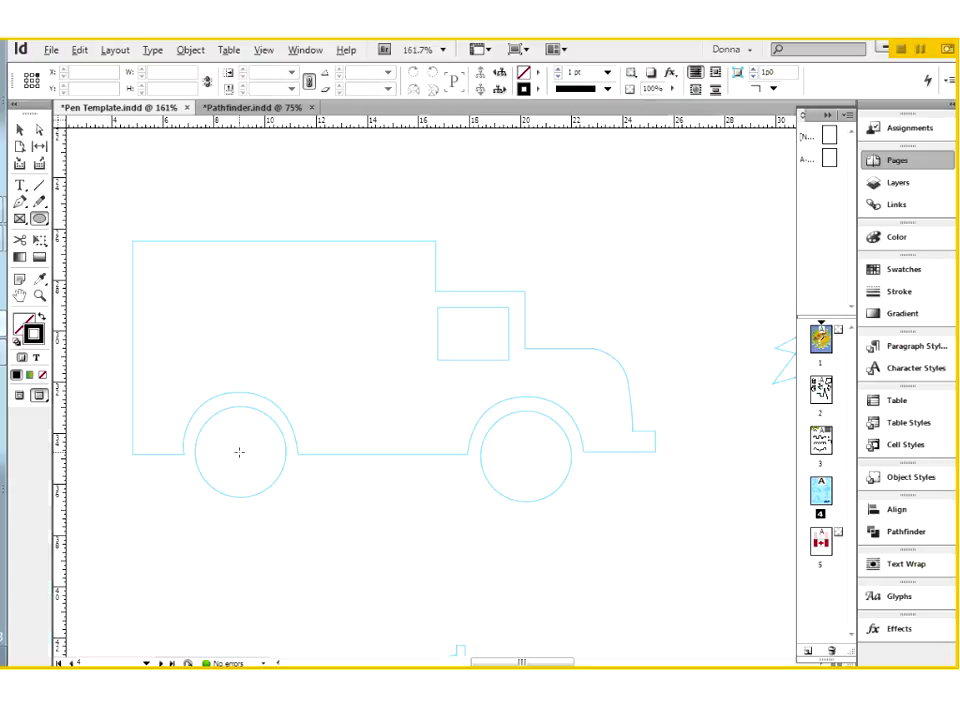
pyautogui.moveTo(239, 452); pyautogui.dragTo(285, 521)
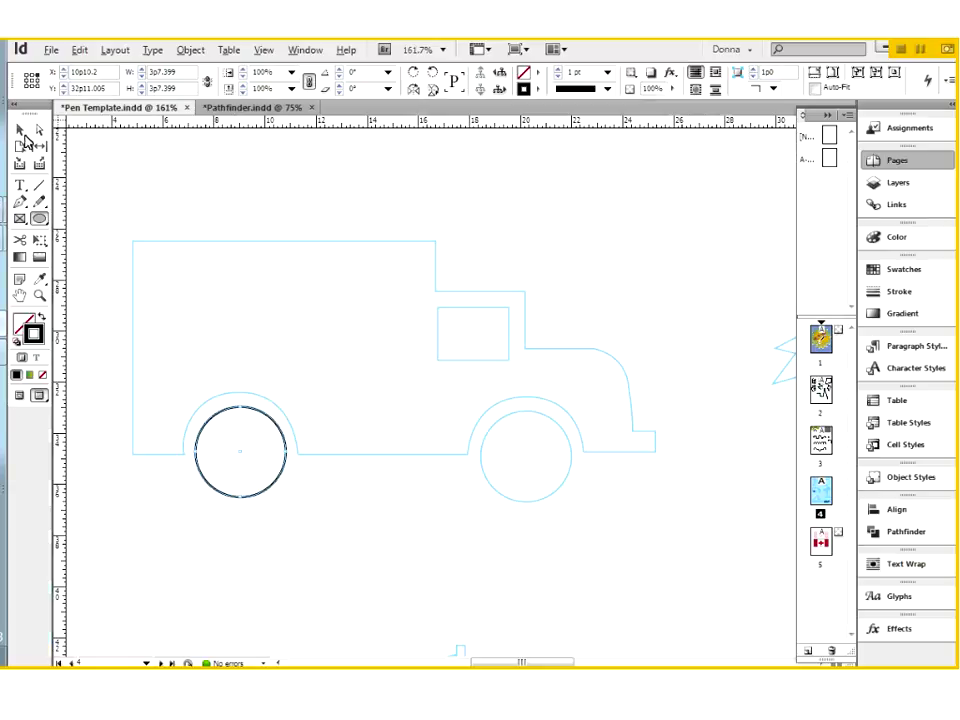
# Duplicate the rear wheel onto the front wheel outline, nudge the copy down 2 pt to match, and deselect it.
pyautogui.click(20, 131)
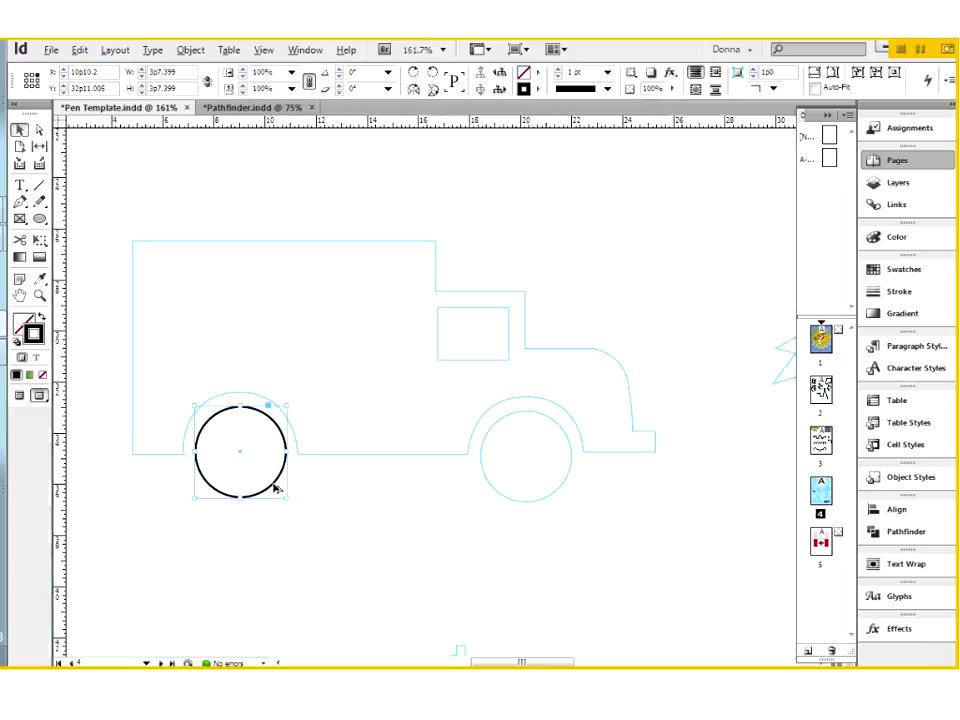
pyautogui.moveTo(281, 485); pyautogui.dragTo(564, 506)
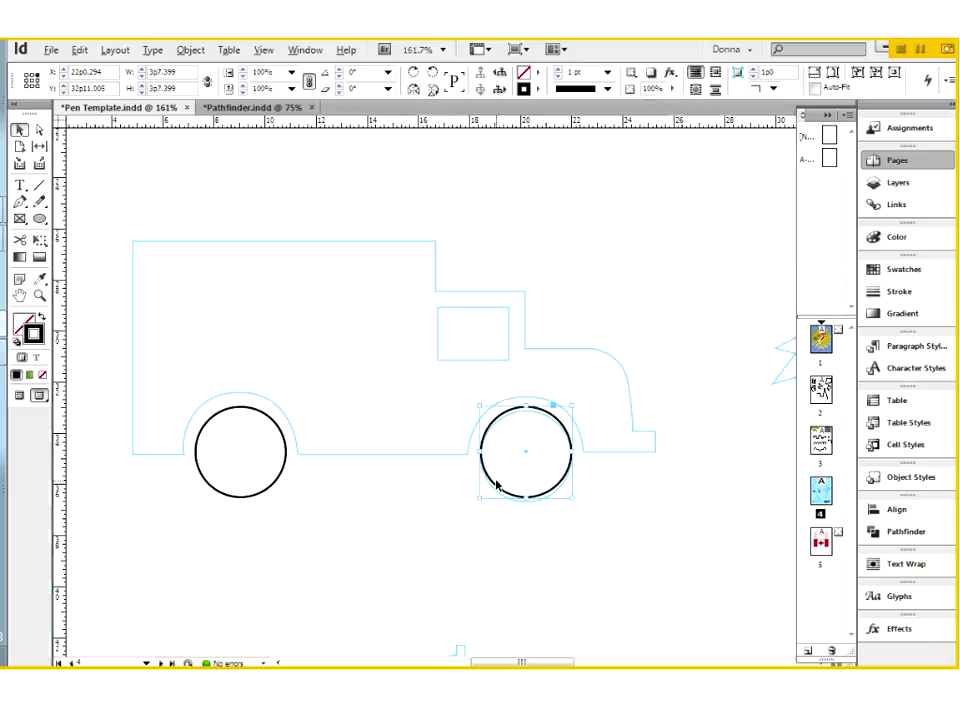
pyautogui.press('Down')
pyautogui.press('Down')
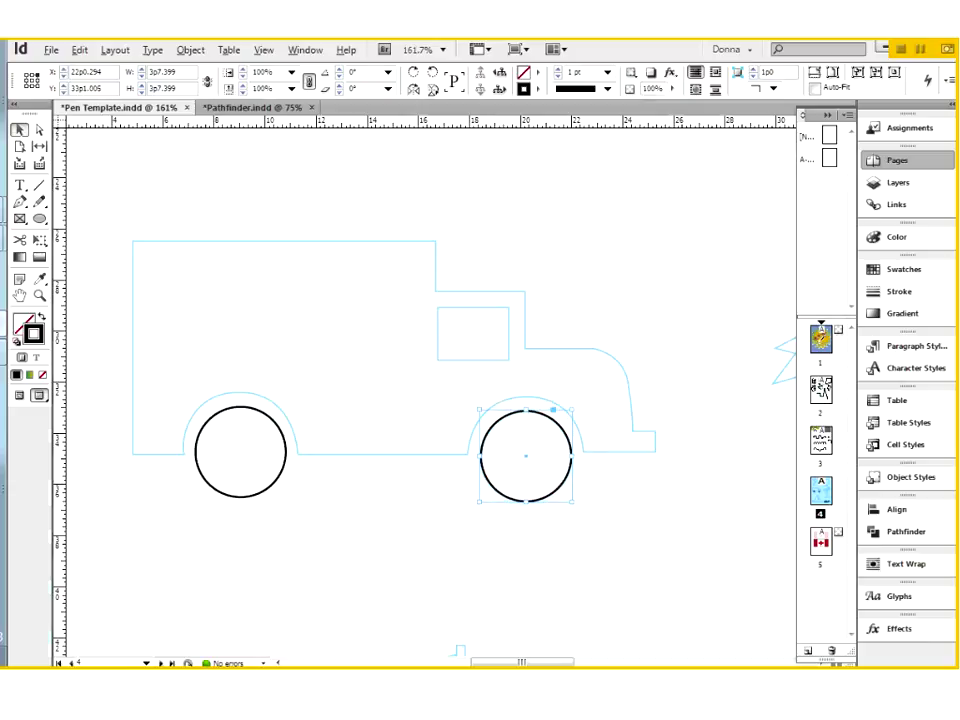
pyautogui.click(79, 263)
# Trace the cab window with a rectangle about 2p10 wide and 2p1 high.
pyautogui.click(40, 219)
pyautogui.moveTo(44, 224); pyautogui.dragTo(90, 217)
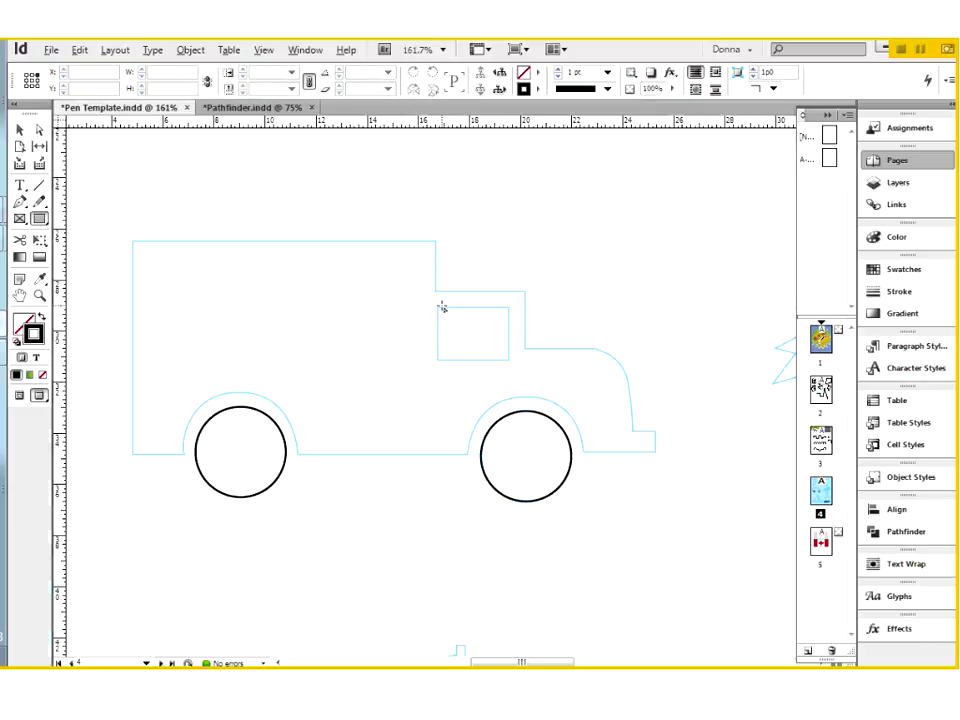
pyautogui.moveTo(437, 309)
pyautogui.mouseDown()
pyautogui.moveTo(452, 336)
pyautogui.moveTo(510, 361)
pyautogui.mouseUp()
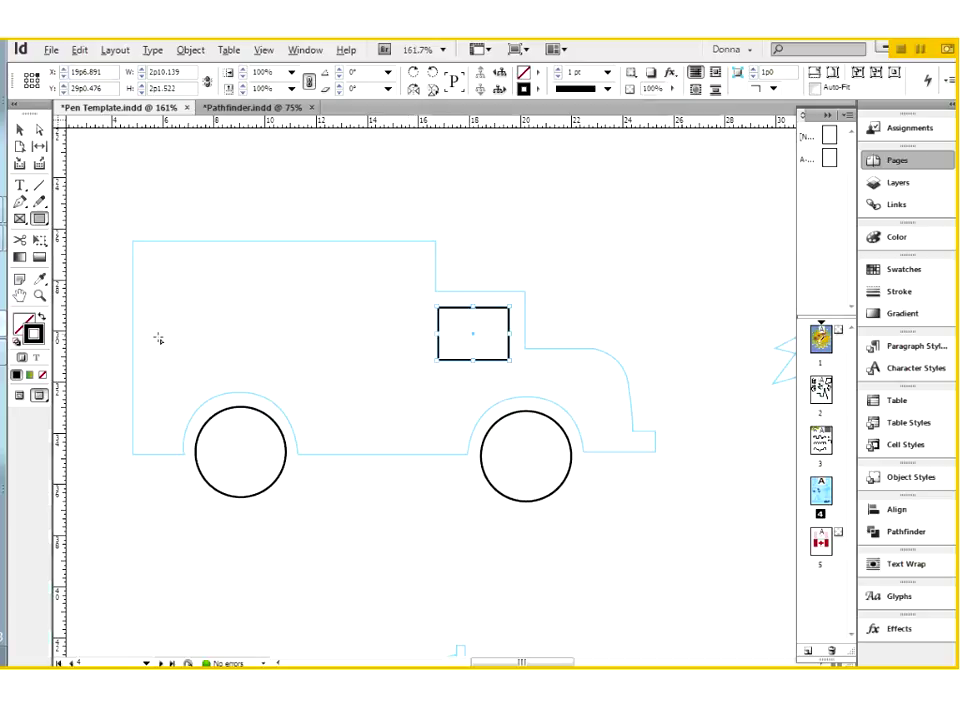
# Start a Pen path at the truck's lower rear corner and trace the straight edges of the cargo box, cab and hood up to the hood's curve.
pyautogui.press('p')
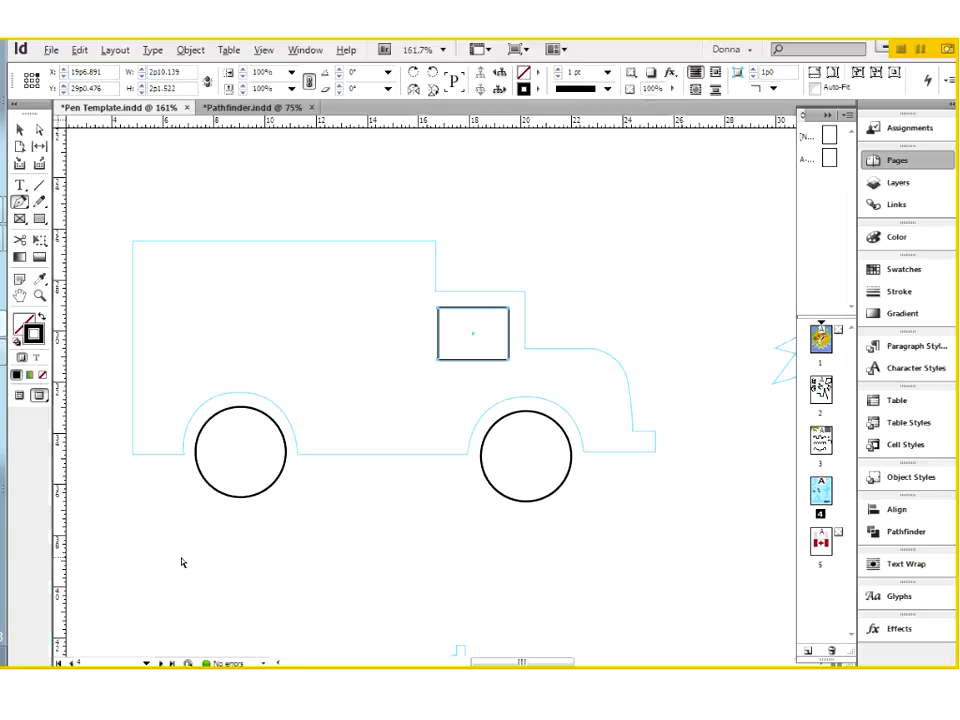
pyautogui.hotkey('ctrl', 'shift', 'a')
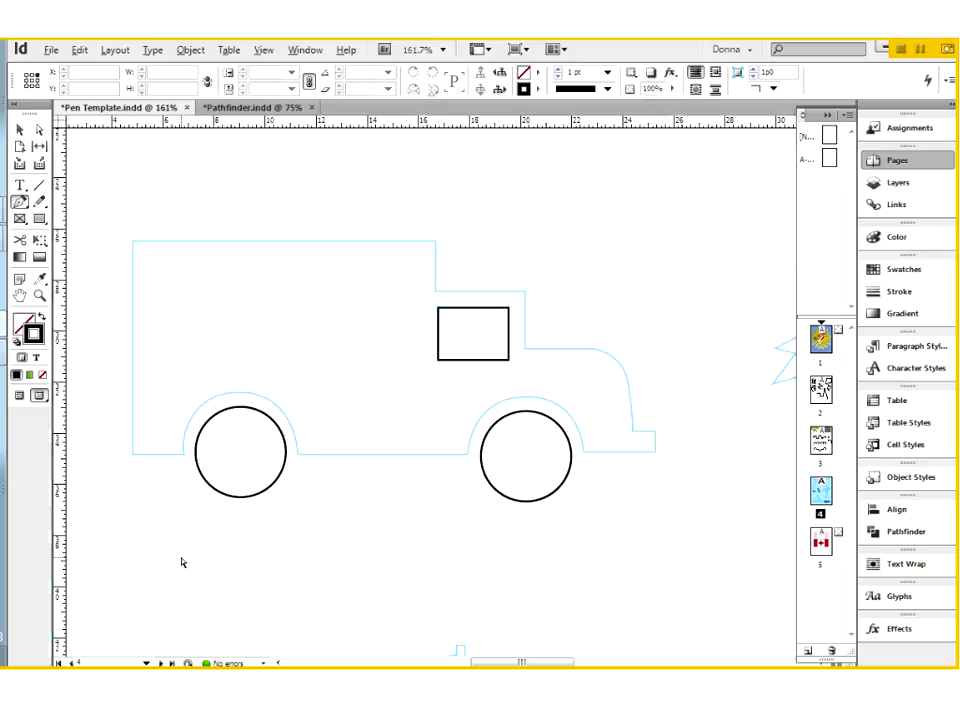
pyautogui.click(132, 456)
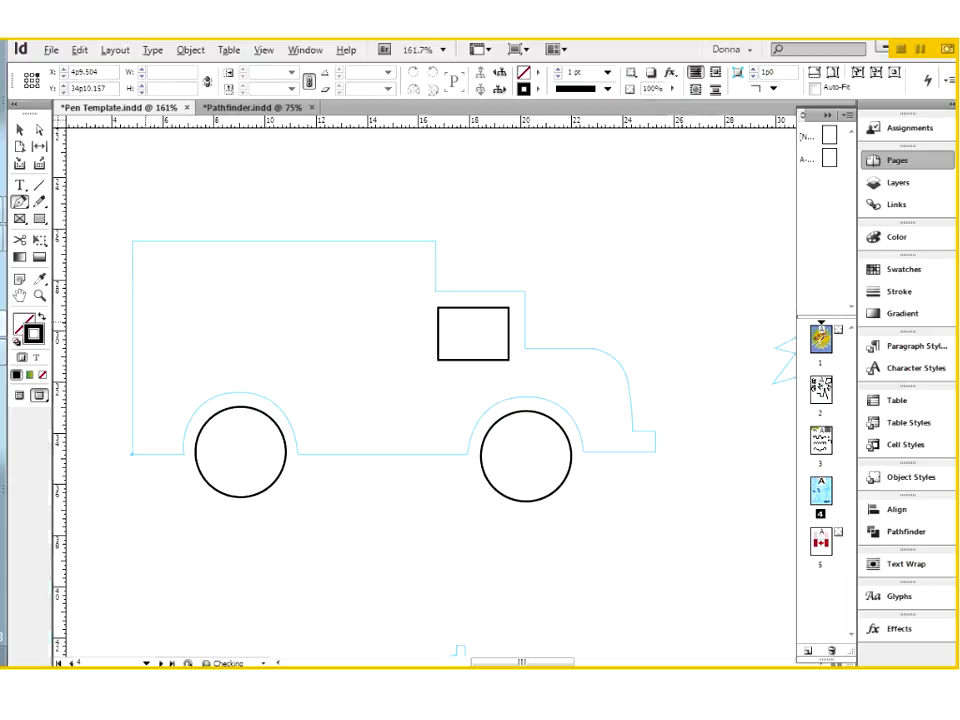
pyautogui.click(132, 241)
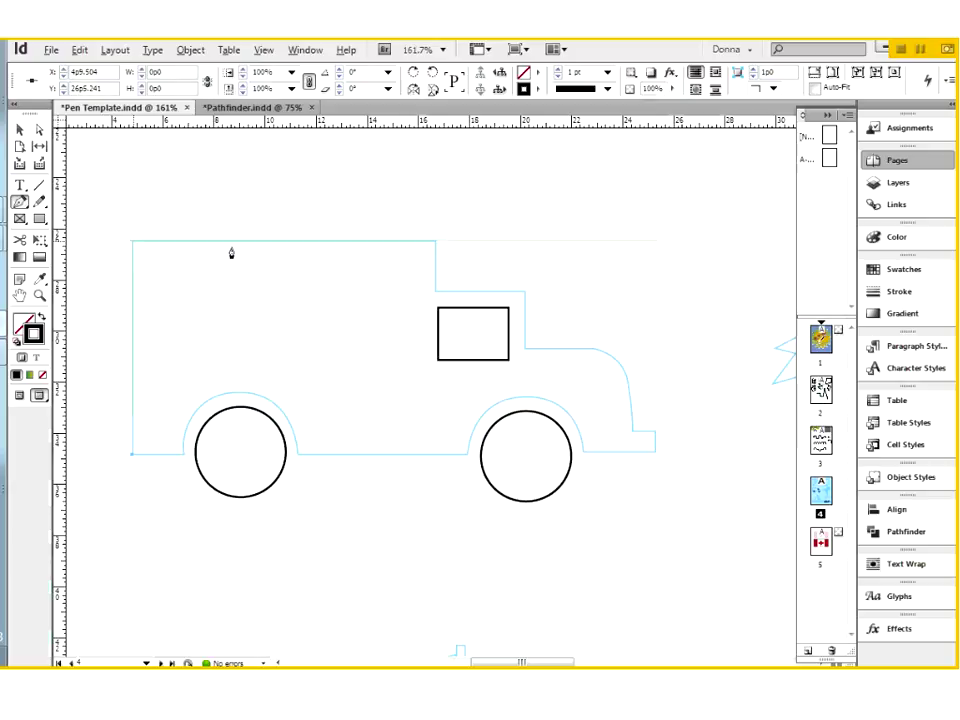
pyautogui.click(435, 241)
pyautogui.click(435, 291)
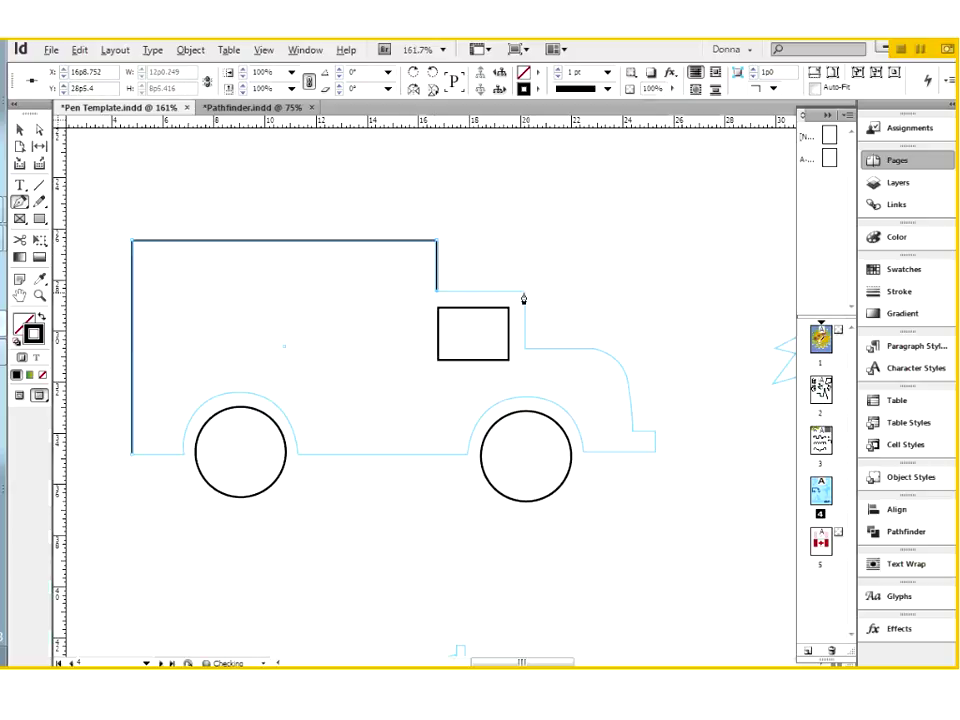
pyautogui.click(524, 292)
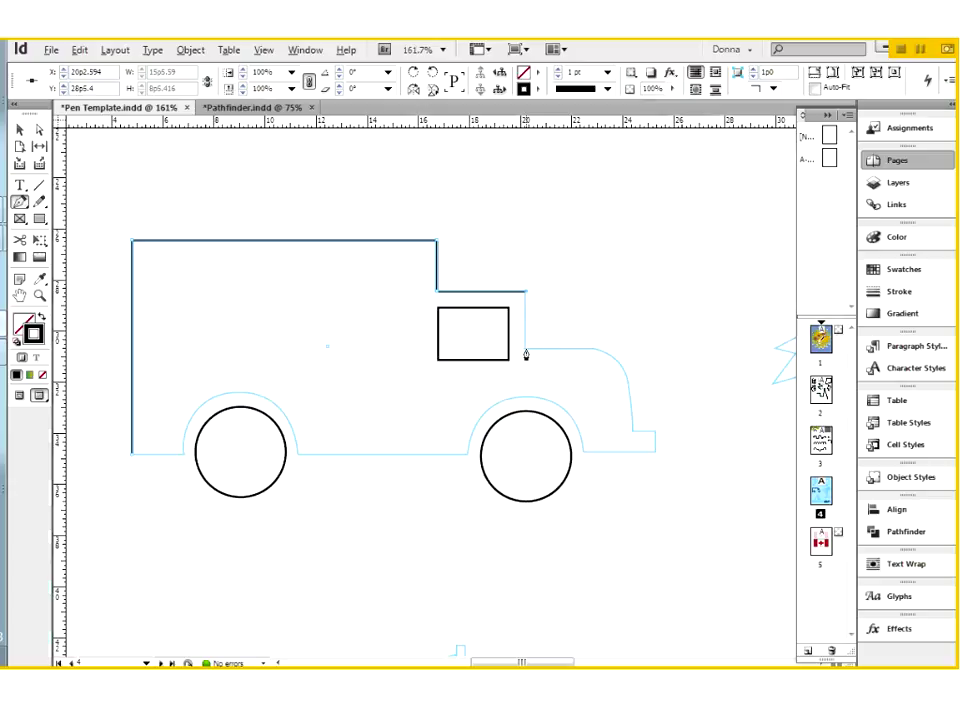
pyautogui.click(526, 348)
pyautogui.click(593, 349)
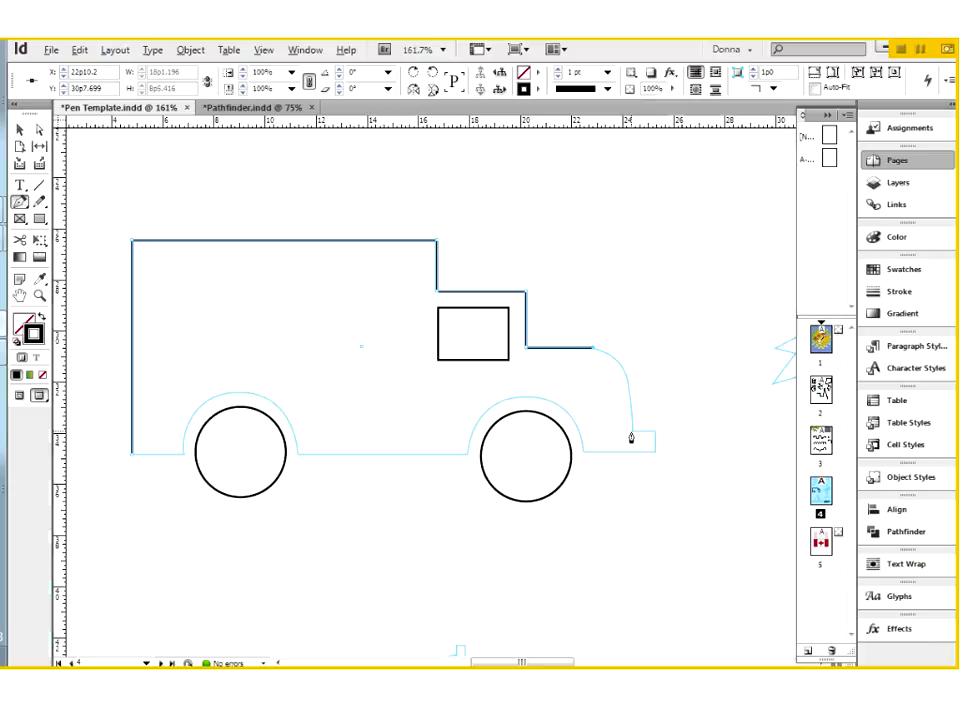
# Trace the hood's front curve, remove its outgoing handle, and continue around the bumper to the front wheel arch.
pyautogui.moveTo(633, 437); pyautogui.dragTo(629, 514)
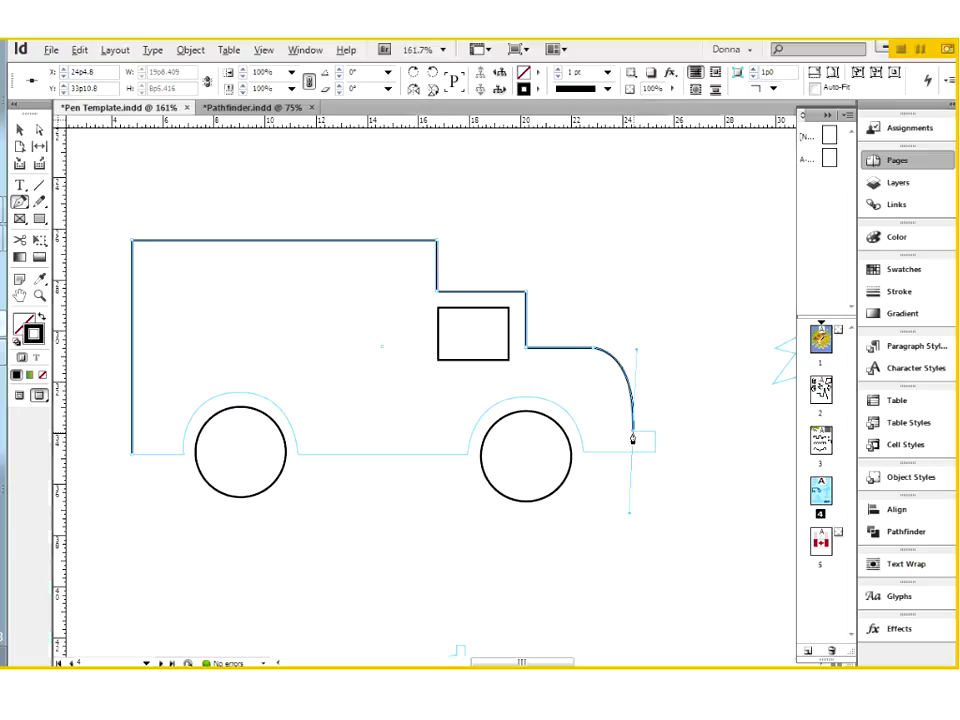
pyautogui.click(632, 438)
pyautogui.click(655, 431)
pyautogui.click(655, 452)
pyautogui.click(584, 452)
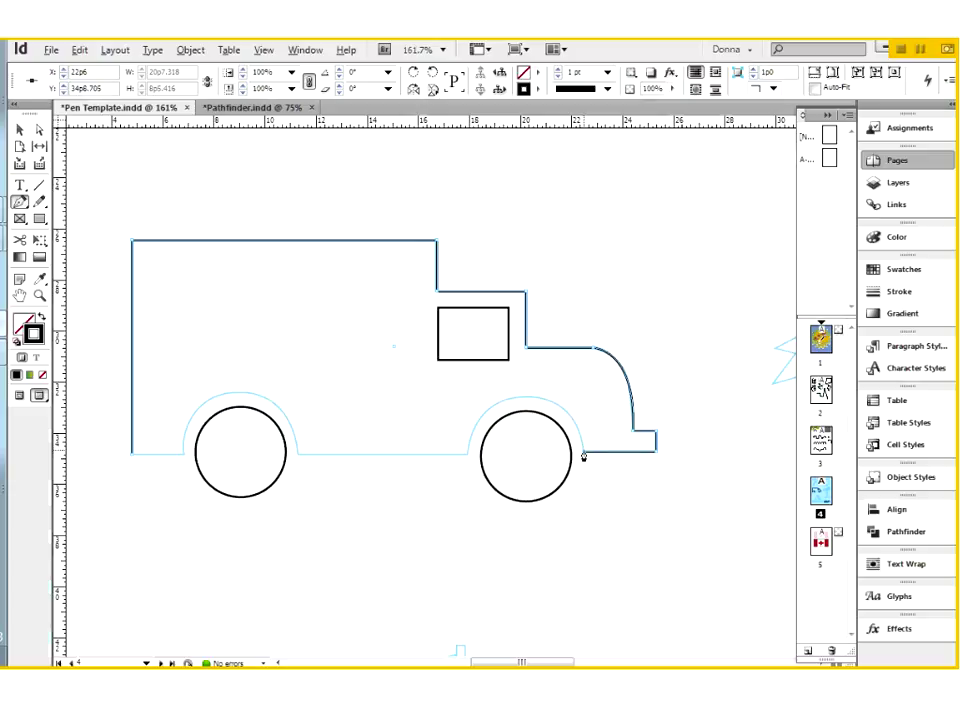
# Trace the front wheel arch with one curve, redrawing its end anchor once and removing that anchor's outgoing handle.
pyautogui.moveTo(584, 452); pyautogui.dragTo(580, 386)
pyautogui.moveTo(468, 455); pyautogui.dragTo(456, 524)
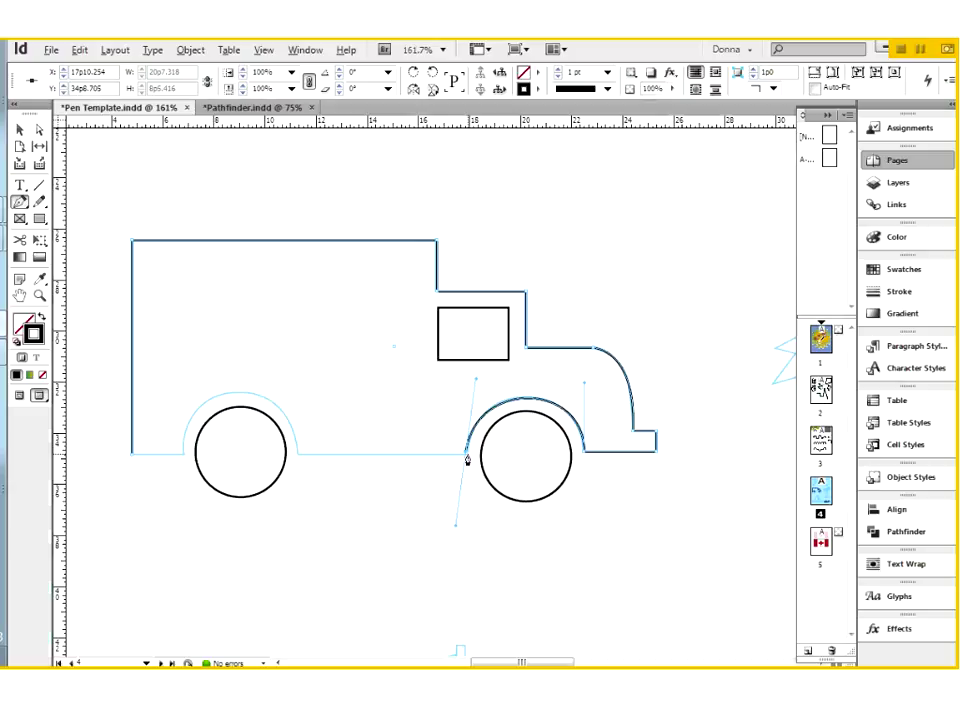
pyautogui.hotkey('ctrl', 'z')
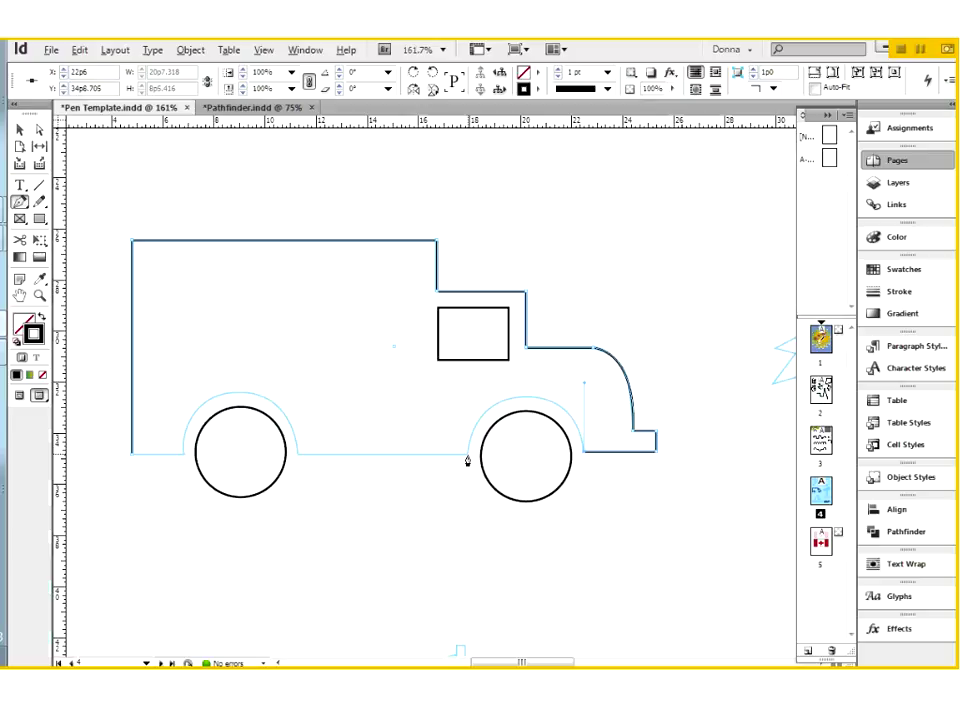
pyautogui.moveTo(468, 457); pyautogui.dragTo(458, 542)
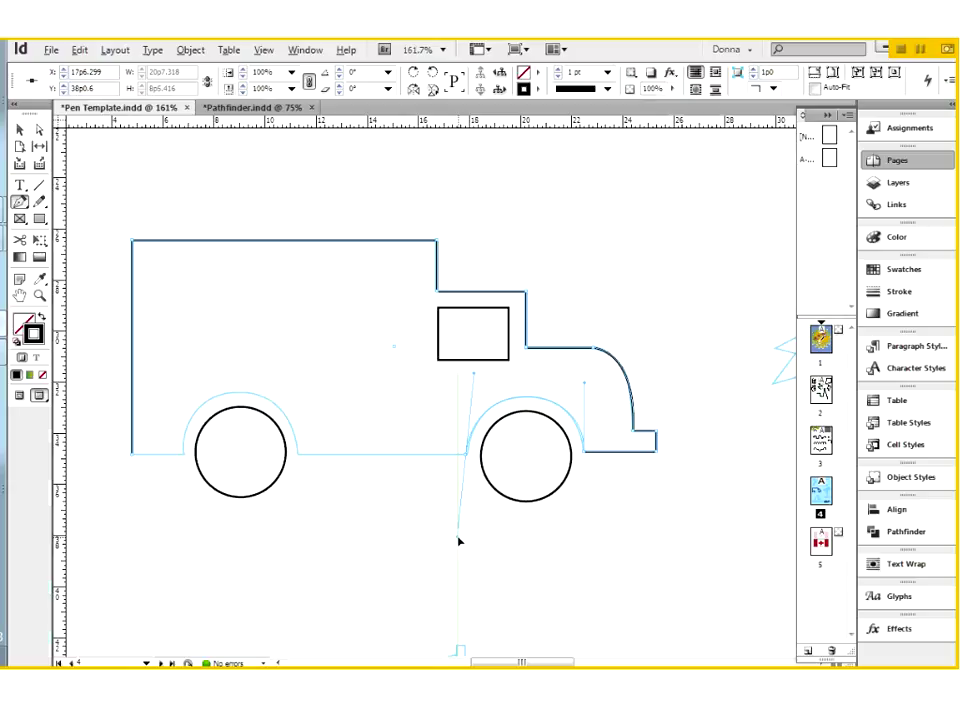
pyautogui.moveTo(459, 541); pyautogui.dragTo(457, 537)
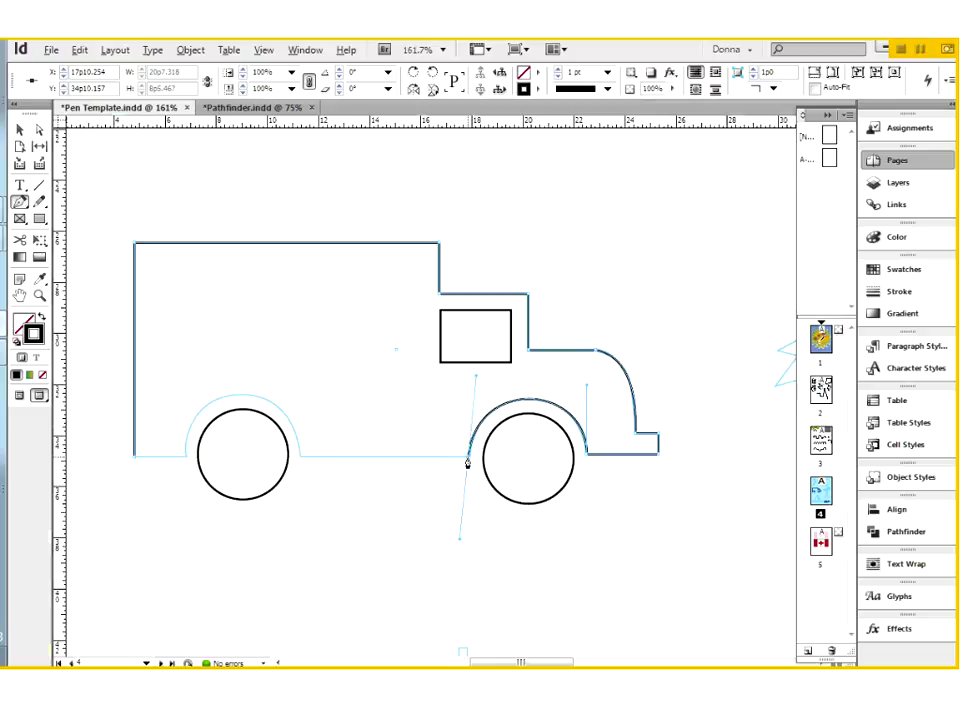
pyautogui.click(467, 462)
# Trace the lower edge and rear wheel arch, close the body path at its starting point, and deselect it.
pyautogui.click(296, 460)
pyautogui.moveTo(296, 460); pyautogui.dragTo(300, 379)
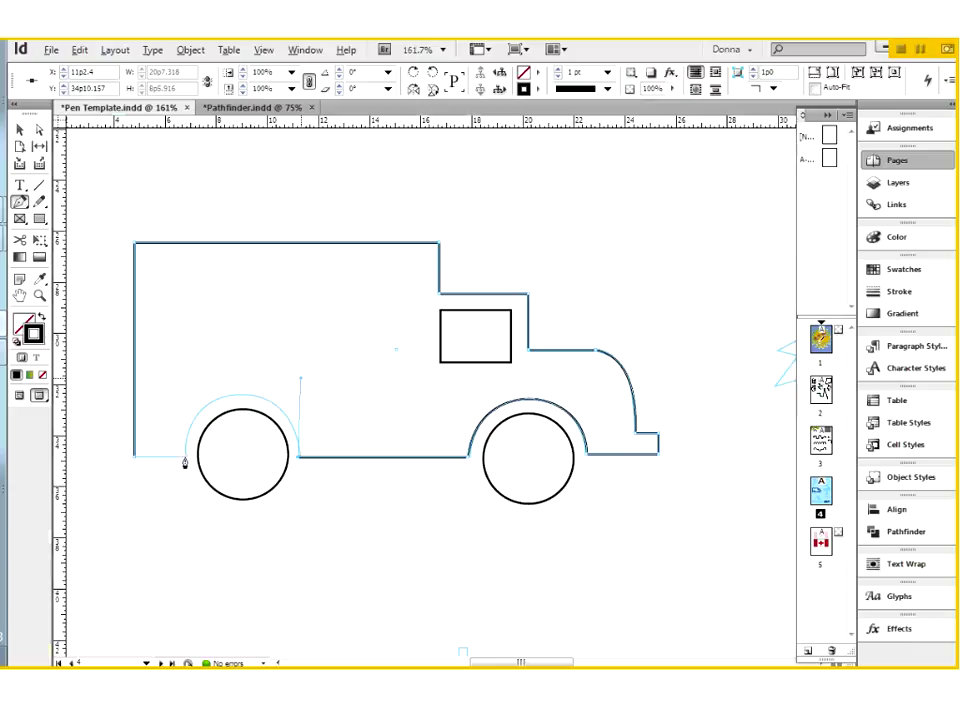
pyautogui.moveTo(186, 459); pyautogui.dragTo(192, 545)
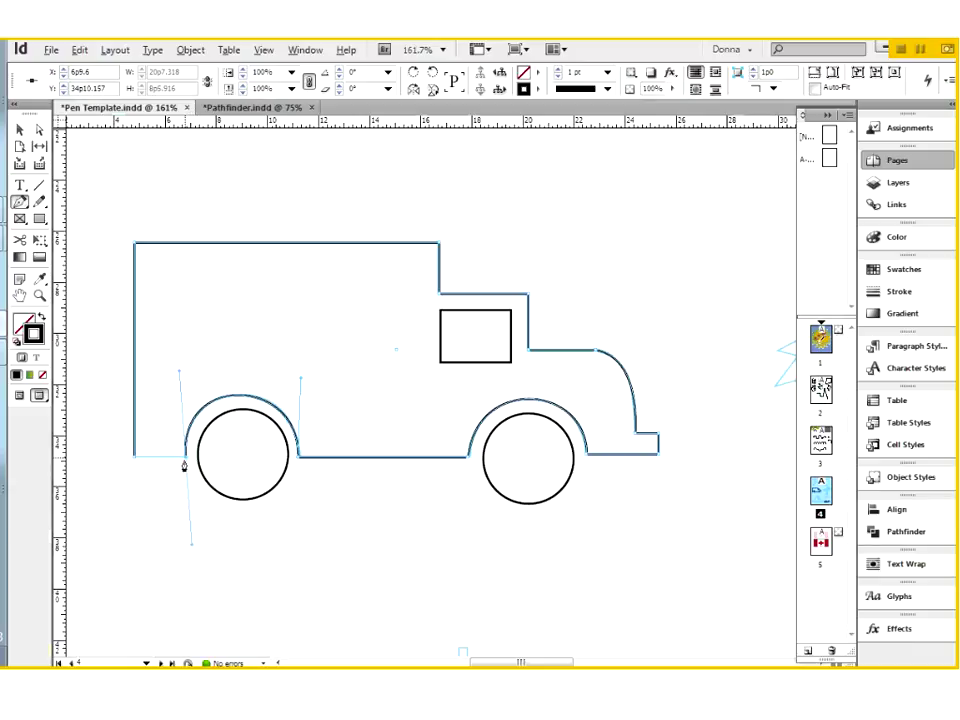
pyautogui.click(186, 457)
pyautogui.click(134, 458)
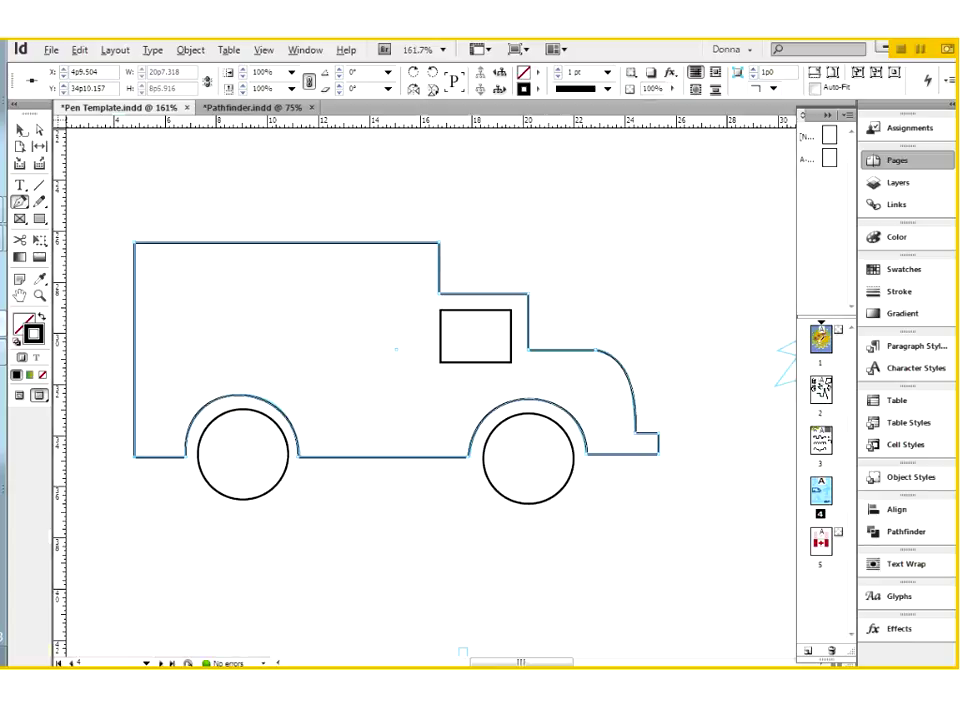
pyautogui.hotkey('ctrl', 'shift', 'a')
# Fill the truck body with C=0 M=100 Y=0 K=0, give it no stroke, and send it to the back.
pyautogui.press('v')
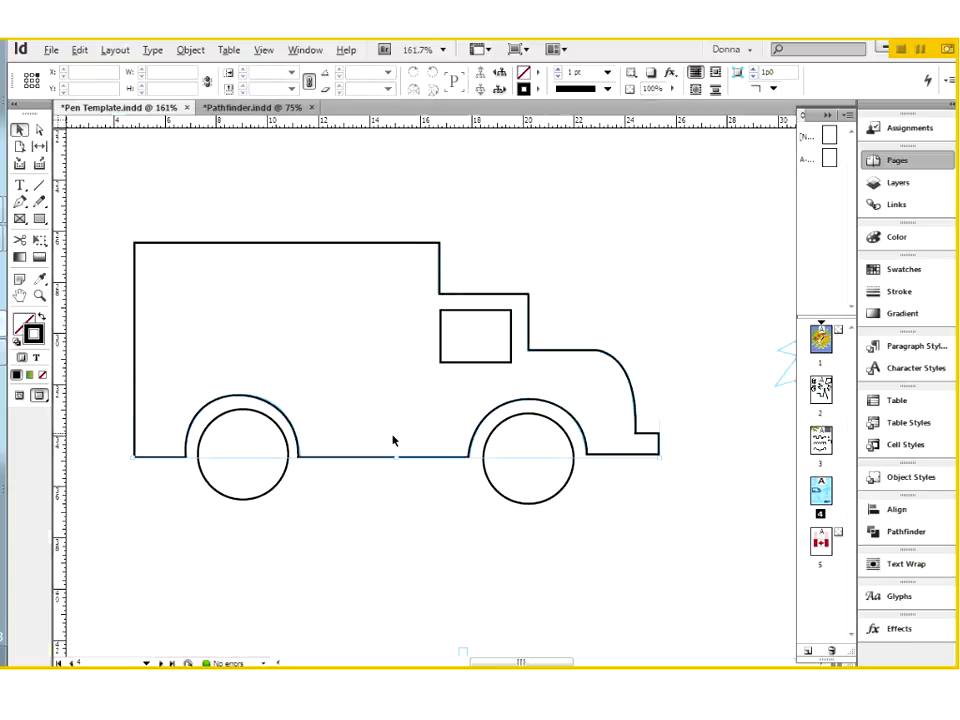
pyautogui.click(393, 440)
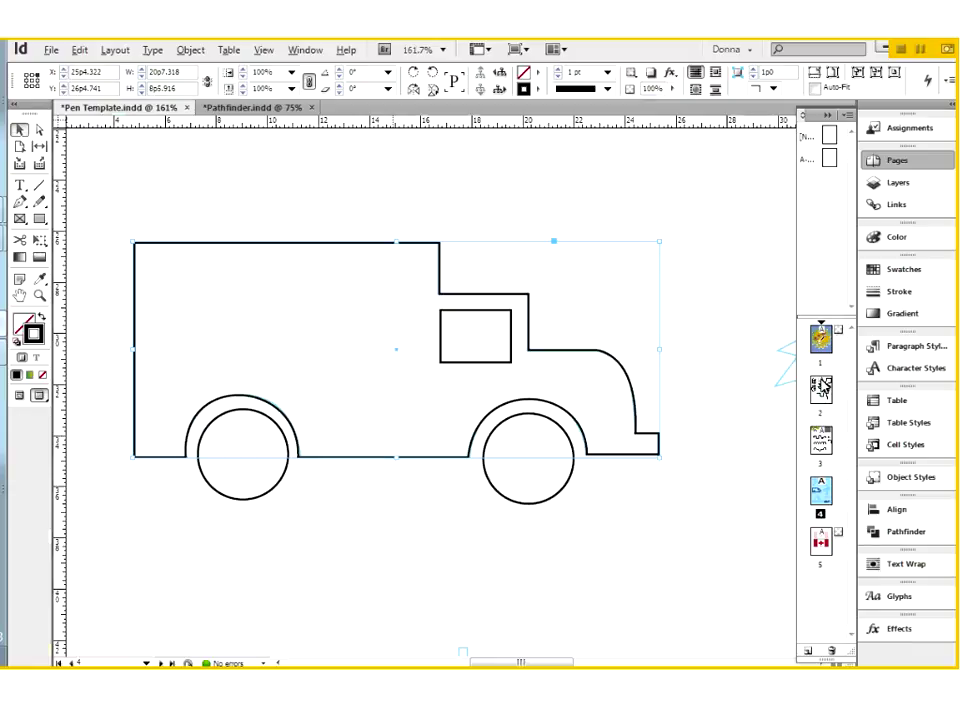
pyautogui.click(905, 270)
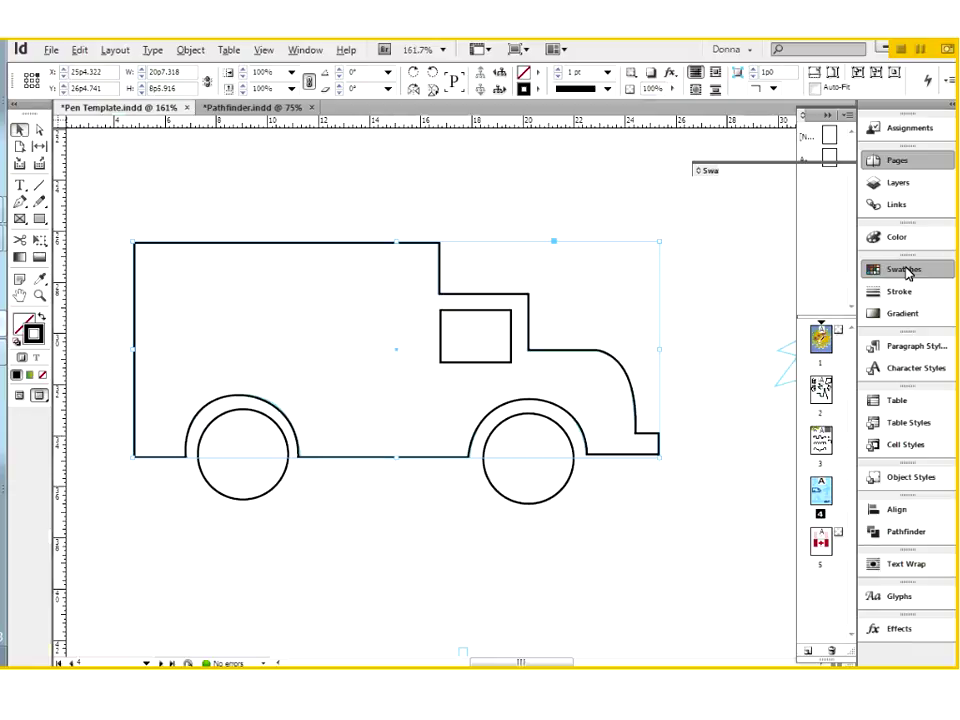
pyautogui.click(745, 284)
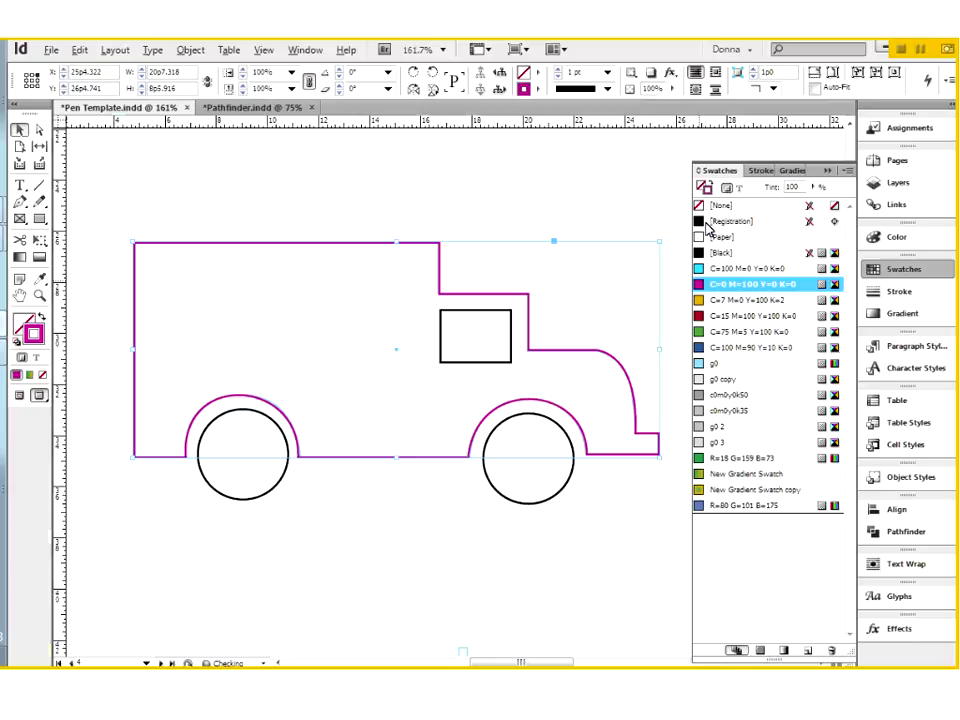
pyautogui.click(710, 186)
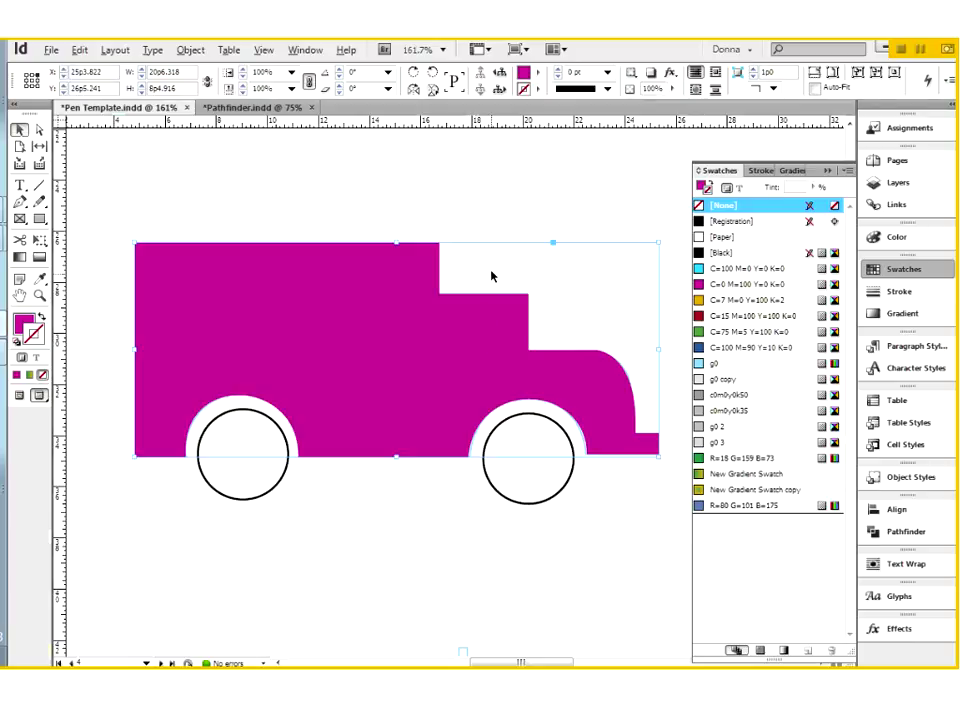
pyautogui.rightClick(437, 343)
pyautogui.moveTo(485, 400)
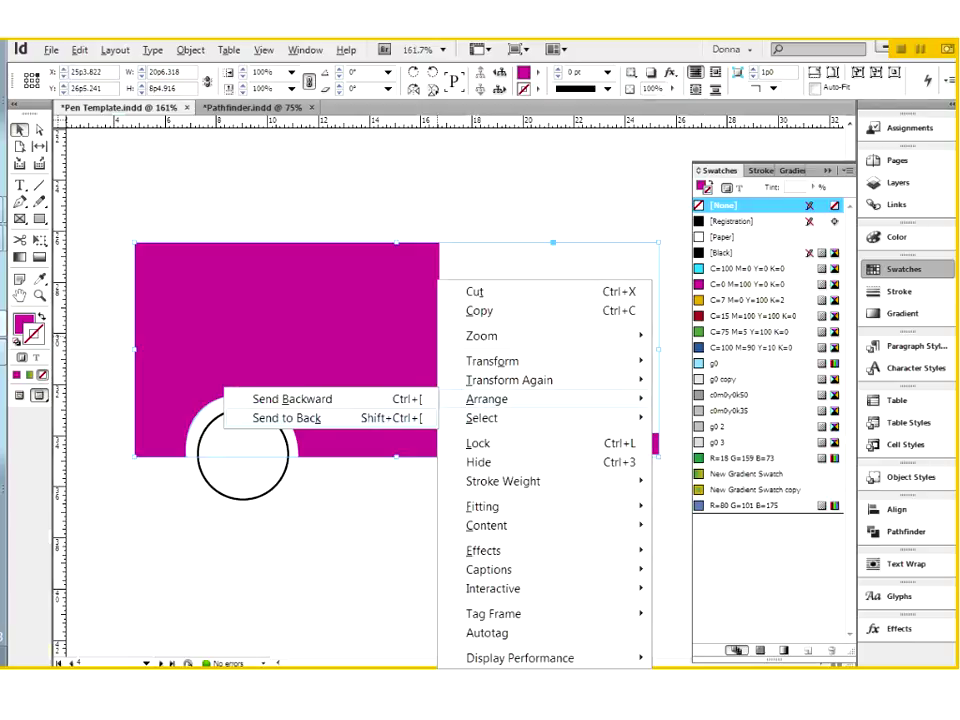
# Fill the cab window rectangle with [Paper] and give it no stroke.
pyautogui.click(501, 362)
pyautogui.press('x')
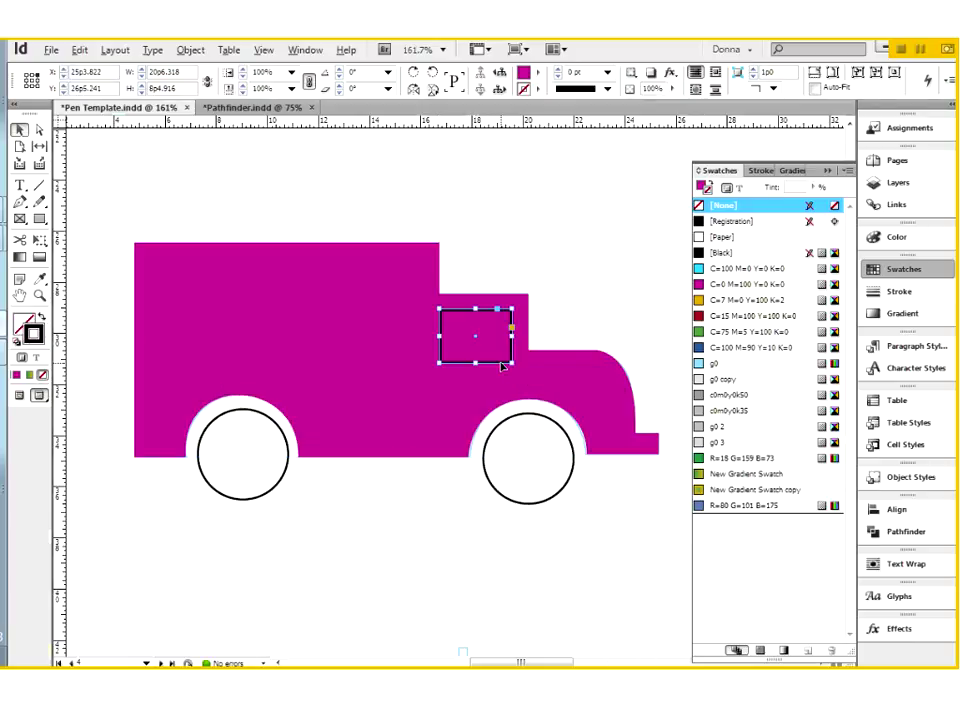
pyautogui.click(700, 238)
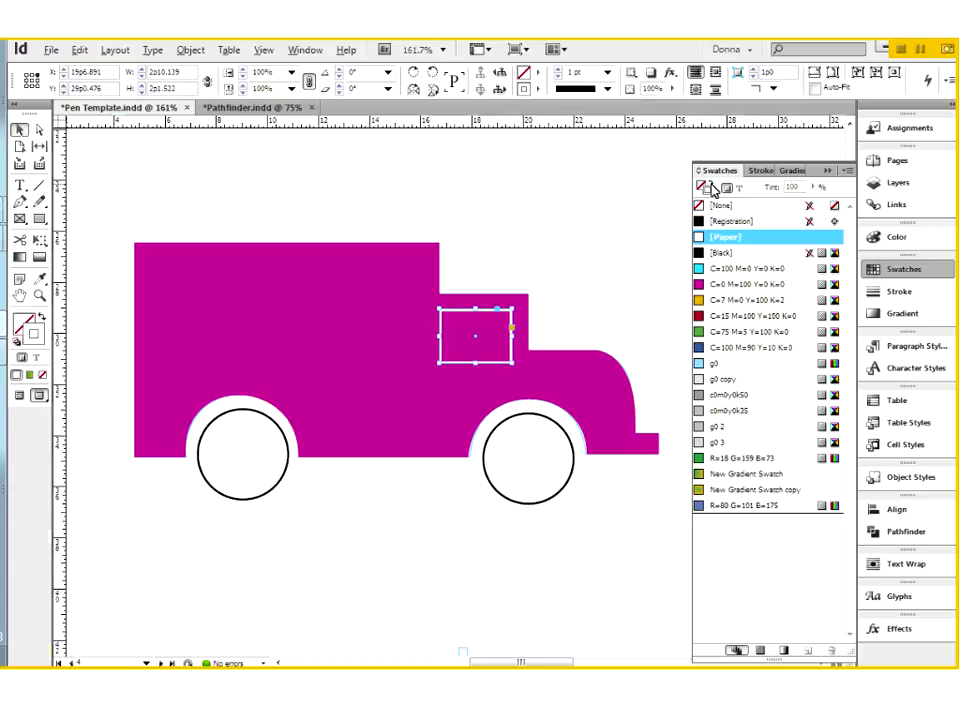
pyautogui.click(711, 187)
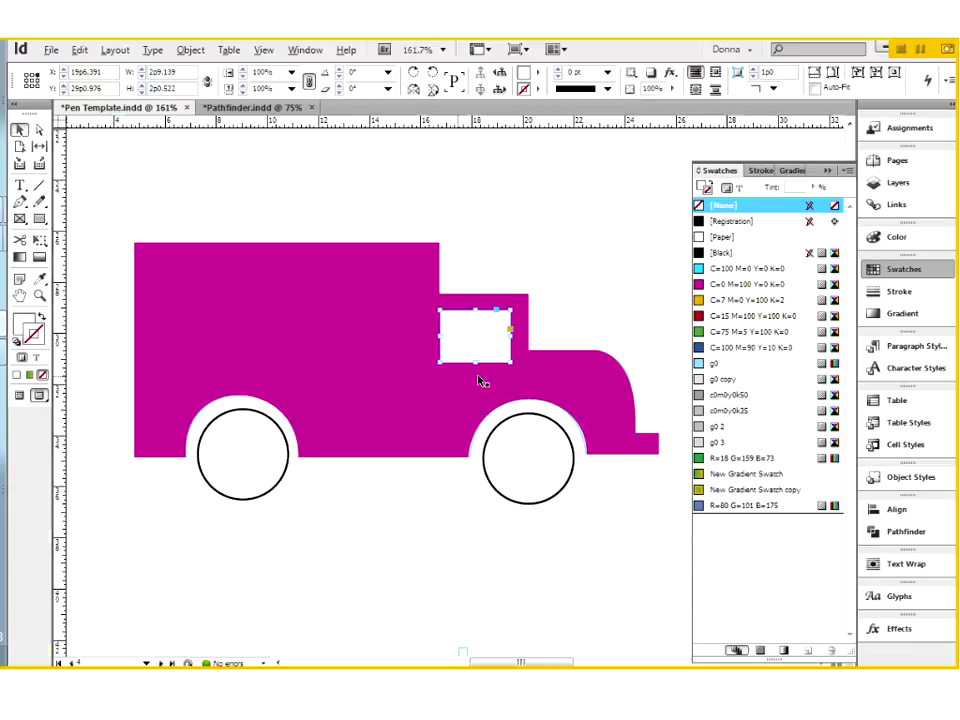
# Try to combine the truck body and the cab window rectangle into a compound path, and undo it.
pyautogui.keyDown('shift'); pyautogui.click(410, 323); pyautogui.keyUp('shift')
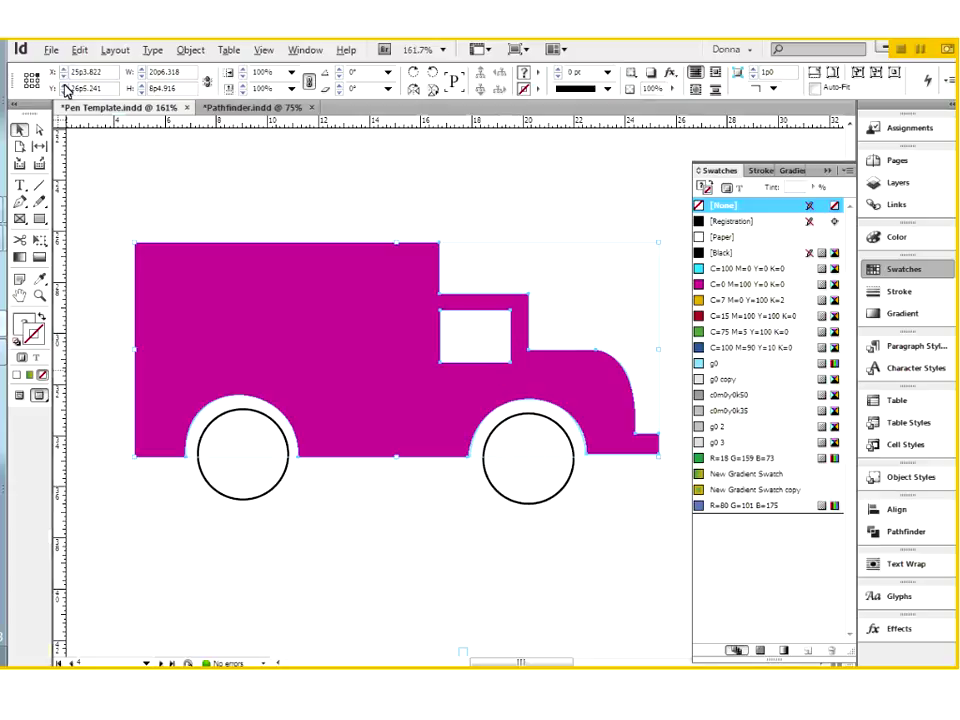
pyautogui.click(186, 52)
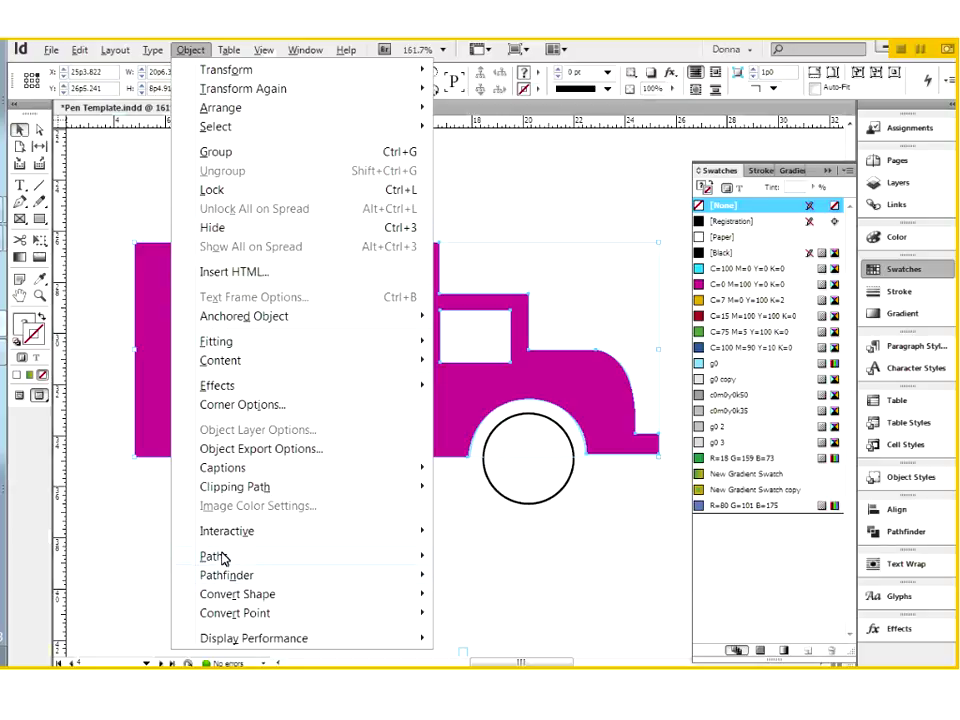
pyautogui.moveTo(224, 559)
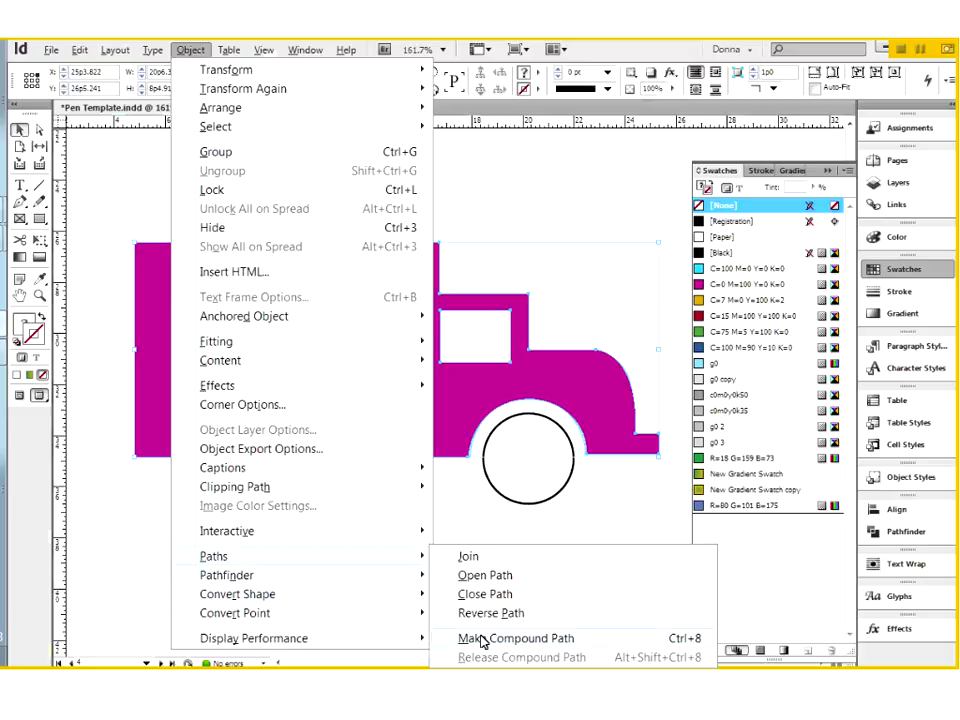
pyautogui.click(597, 648)
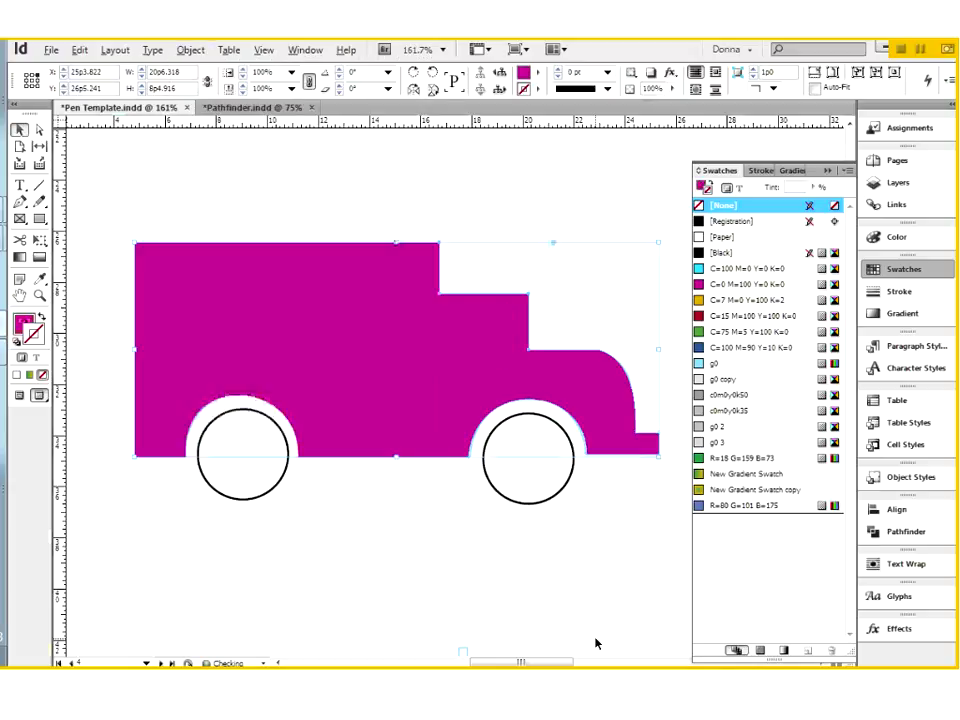
pyautogui.rightClick(480, 345)
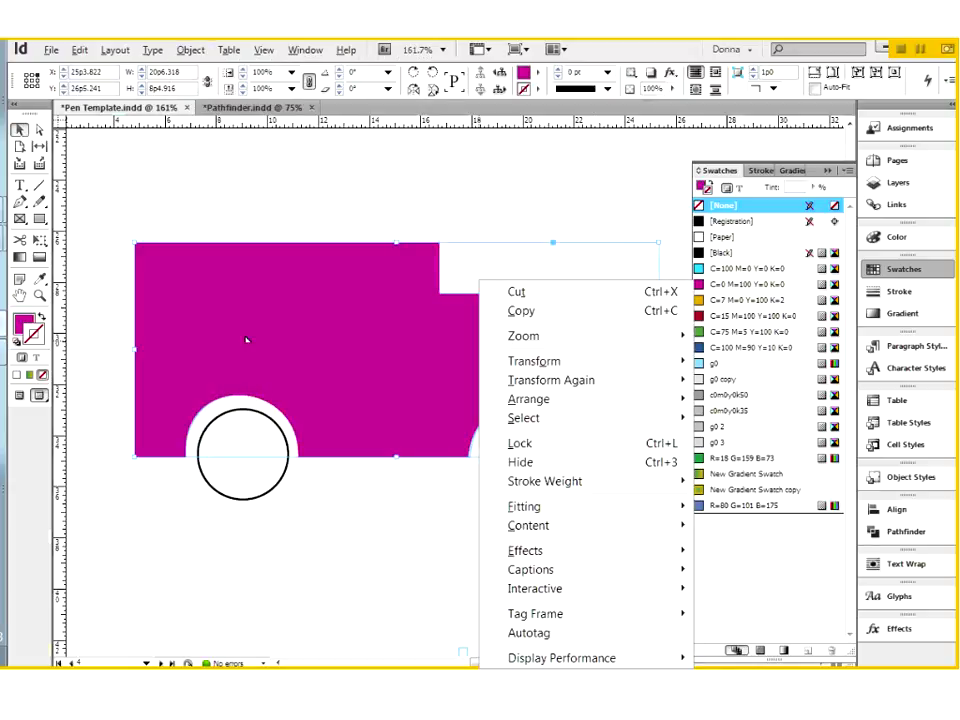
pyautogui.click(315, 326)
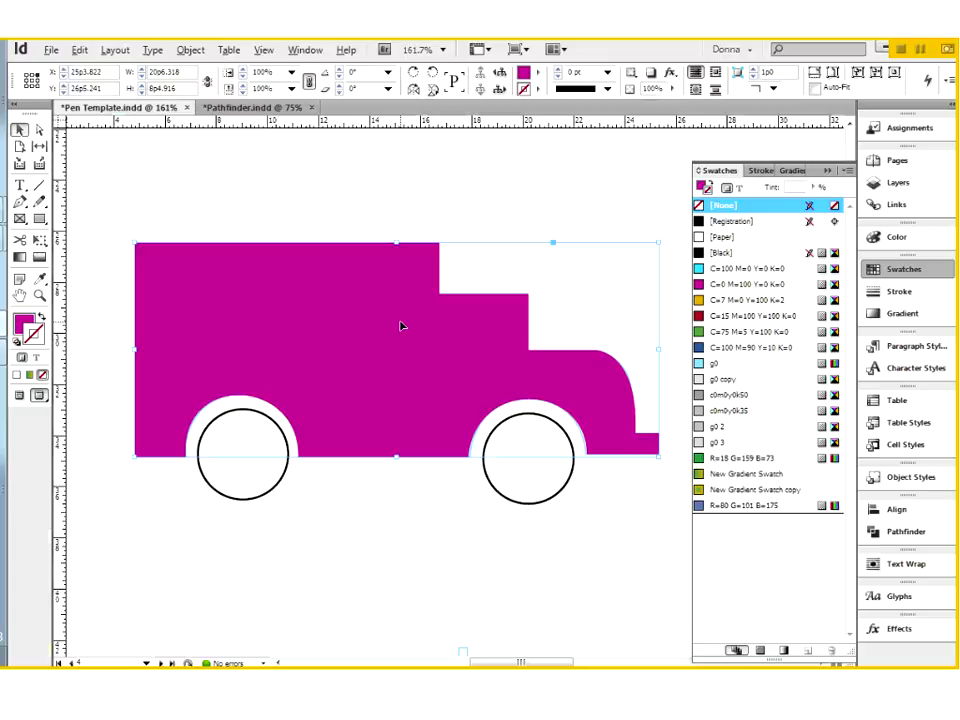
pyautogui.hotkey('ctrl', '8')
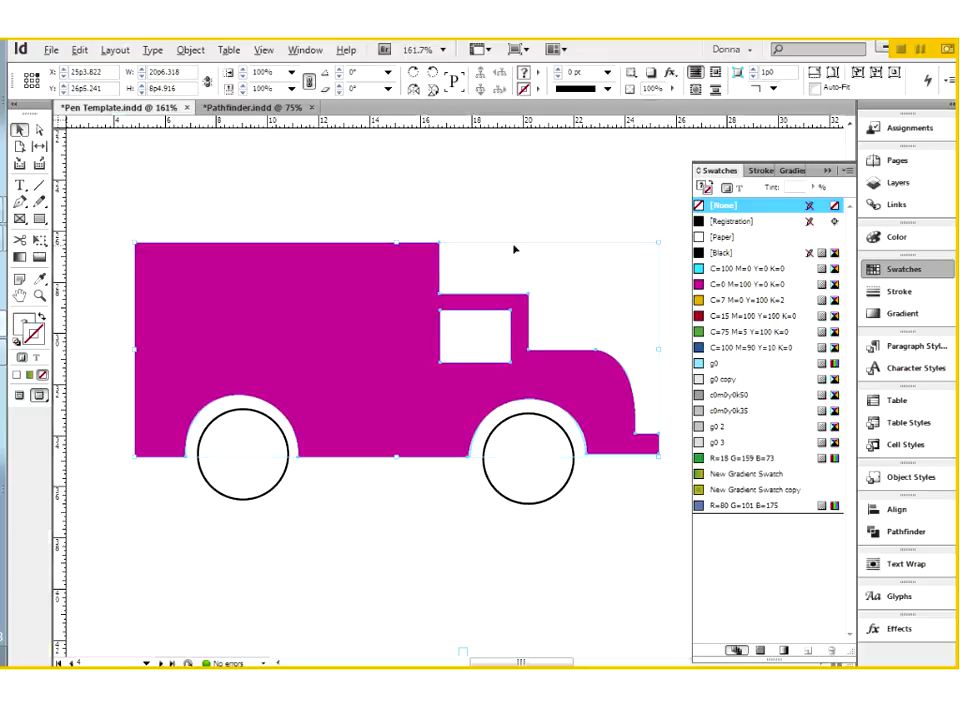
# Try a [Paper] stroke on the cab window rectangle and reset the stroke to [None].
pyautogui.click(480, 342)
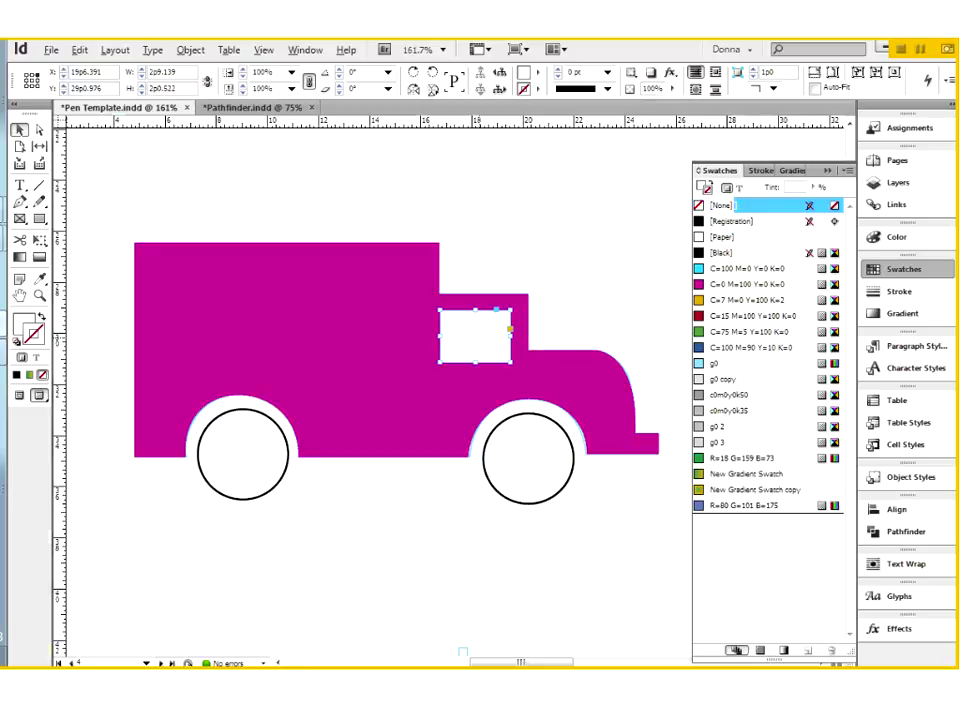
pyautogui.click(706, 239)
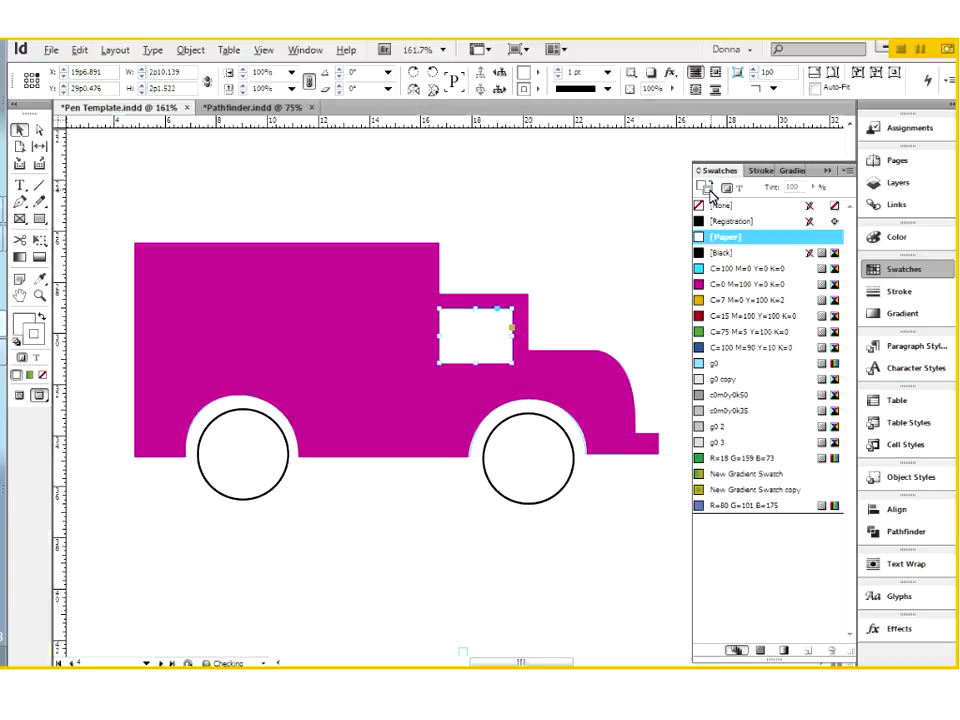
pyautogui.click(706, 206)
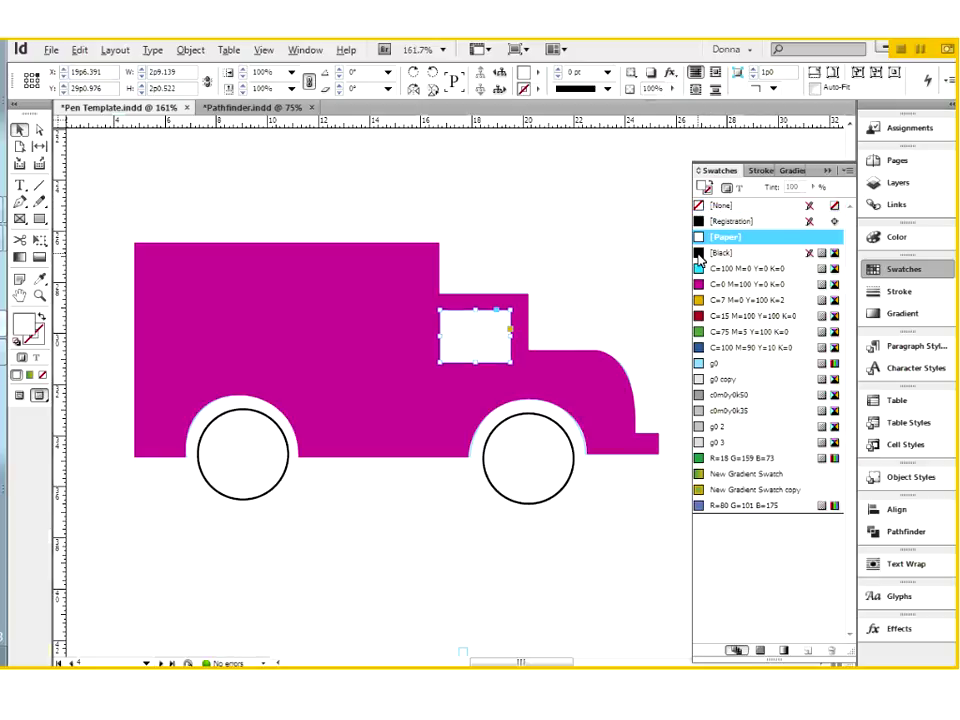
# Try once more to make a compound path from the body and the unstroked window, and undo it.
pyautogui.click(397, 287)
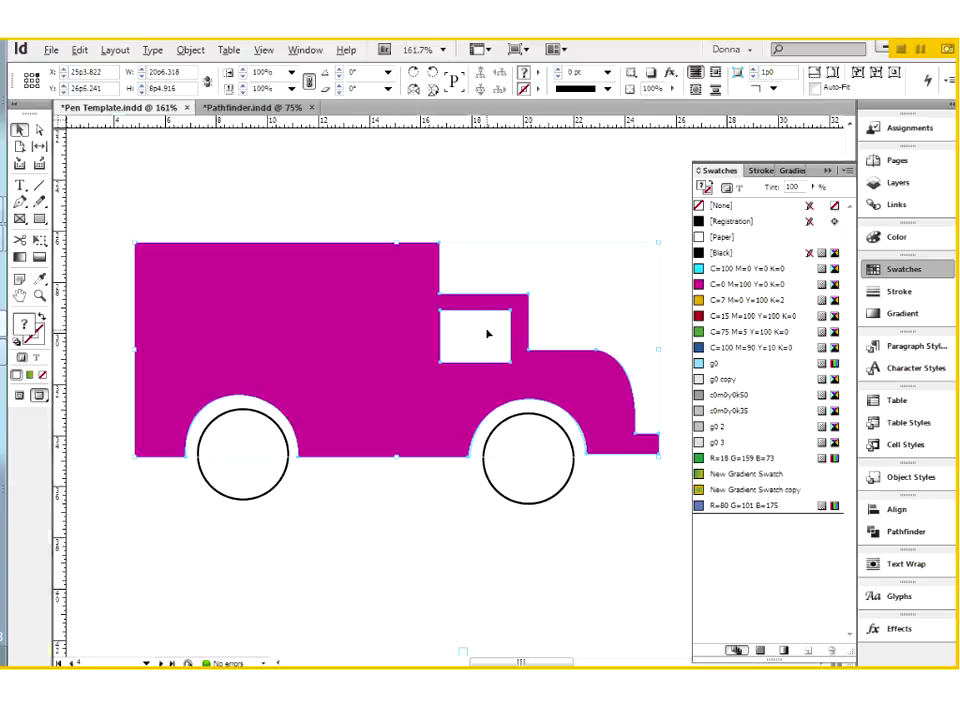
pyautogui.rightClick(249, 259)
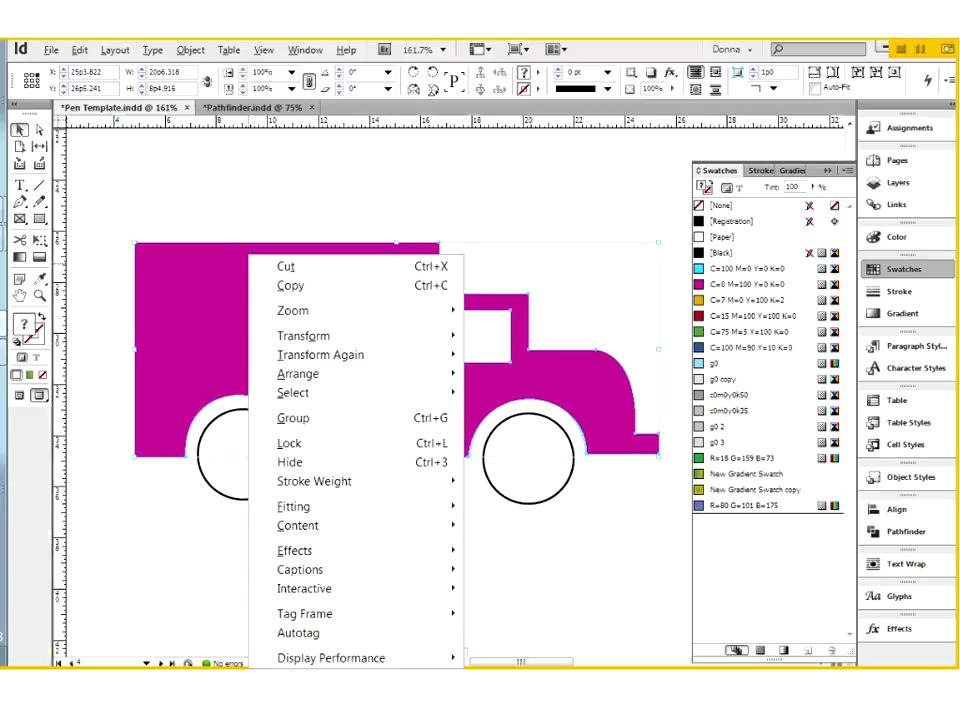
pyautogui.click(191, 50)
pyautogui.moveTo(336, 555)
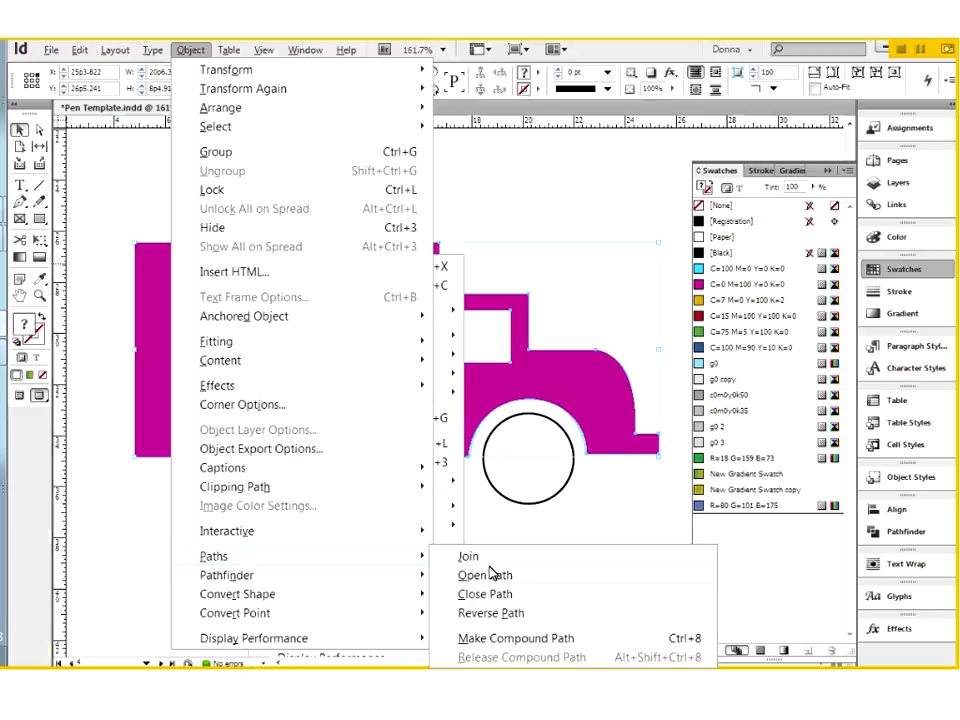
pyautogui.click(476, 638)
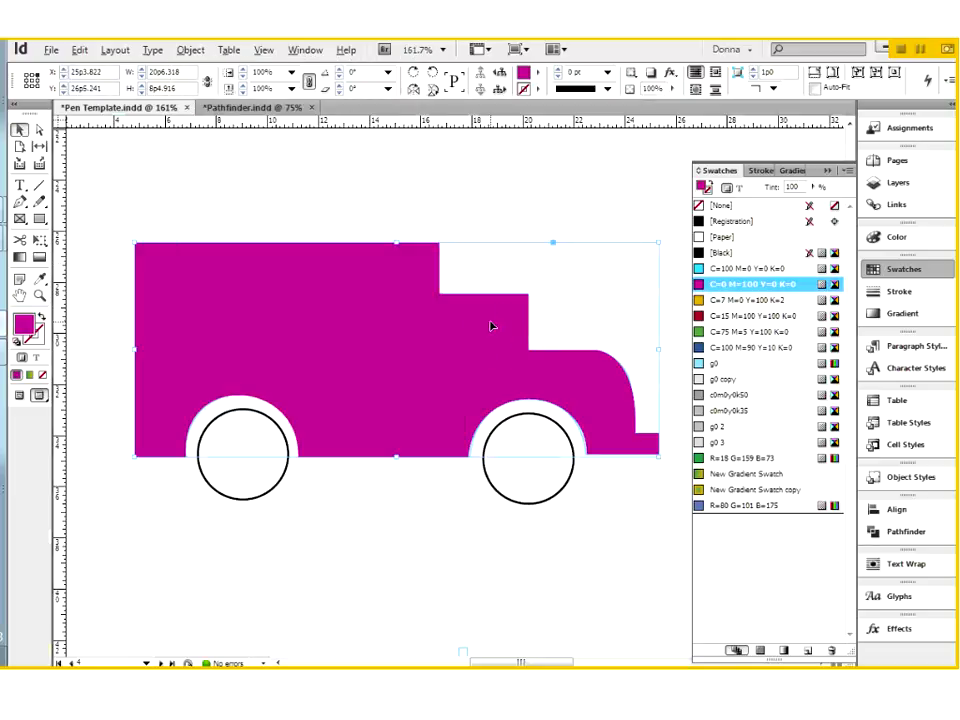
pyautogui.rightClick(459, 330)
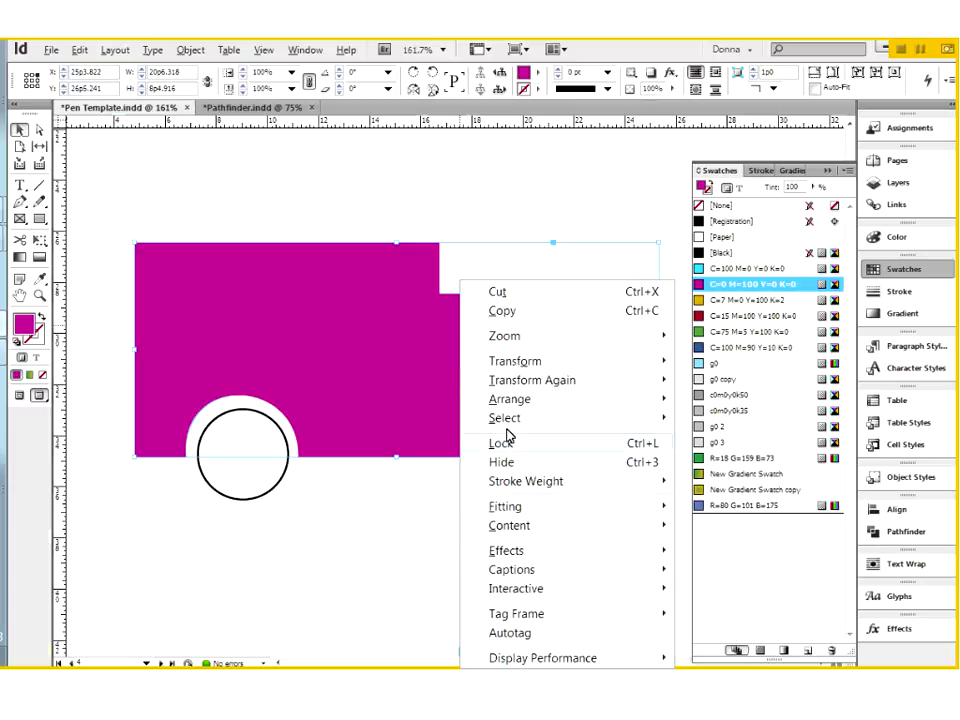
pyautogui.moveTo(512, 400)
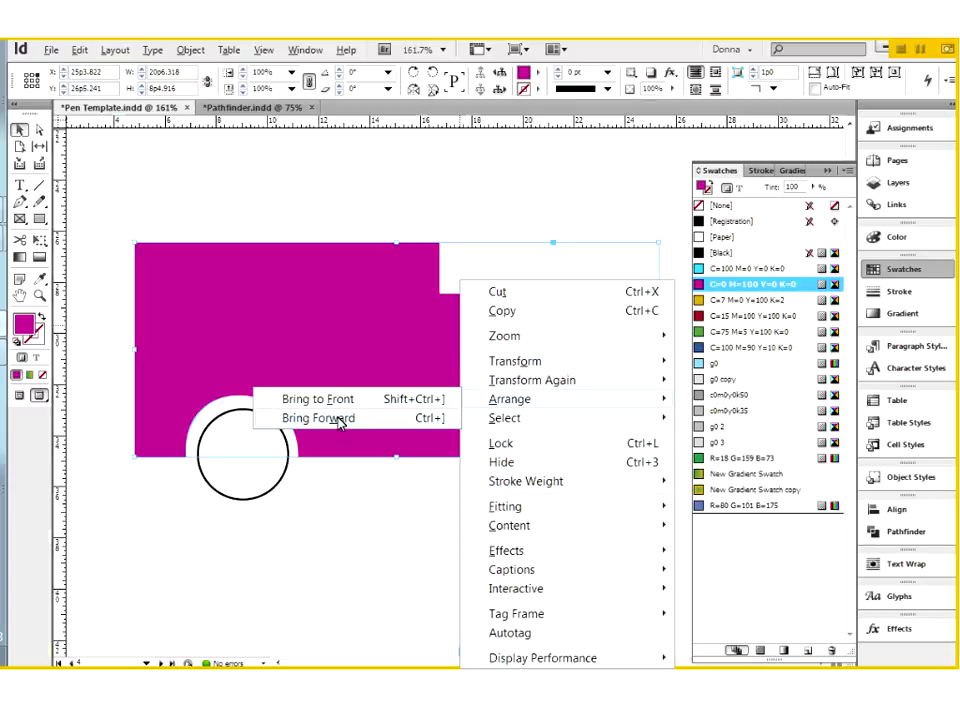
pyautogui.click(478, 239)
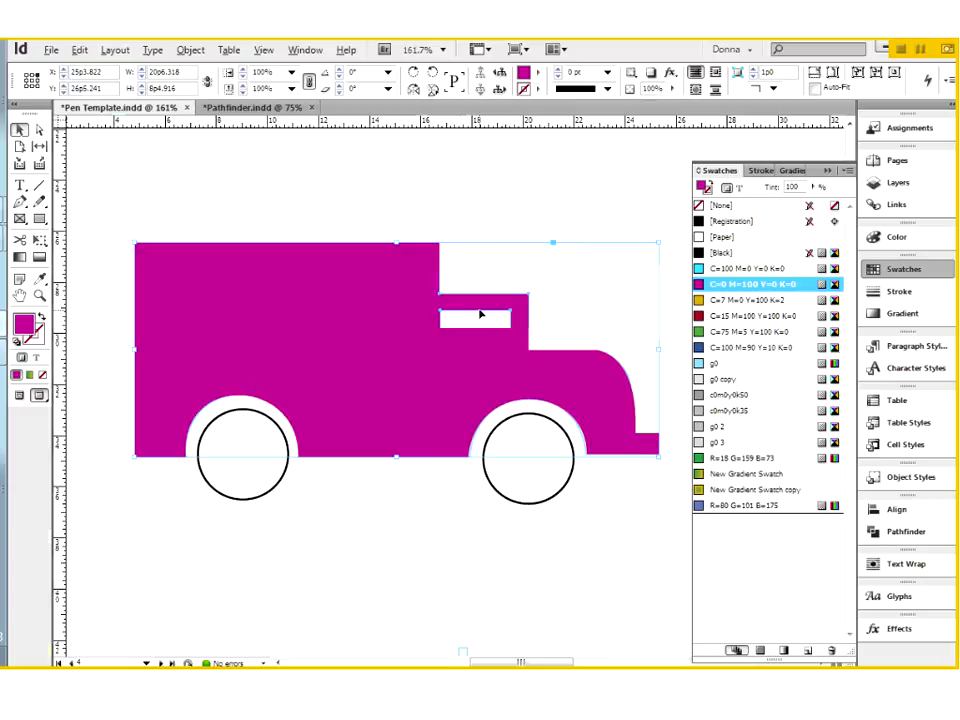
# Reverse the path direction of the cab window rectangle, and select it together with the truck body.
pyautogui.click(495, 321)
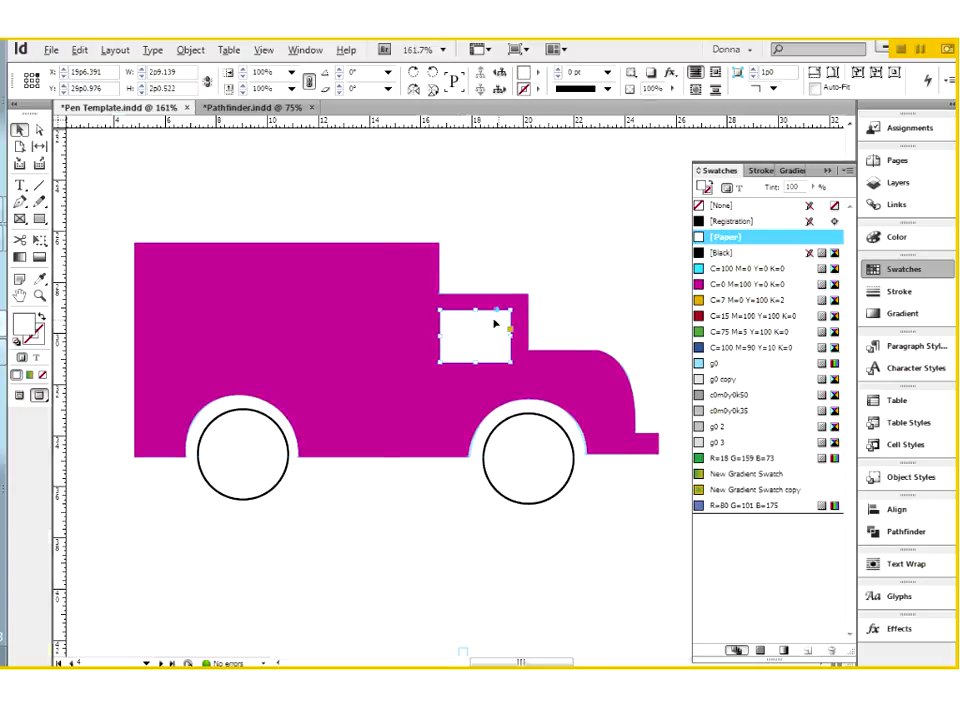
pyautogui.rightClick(495, 323)
pyautogui.click(476, 328)
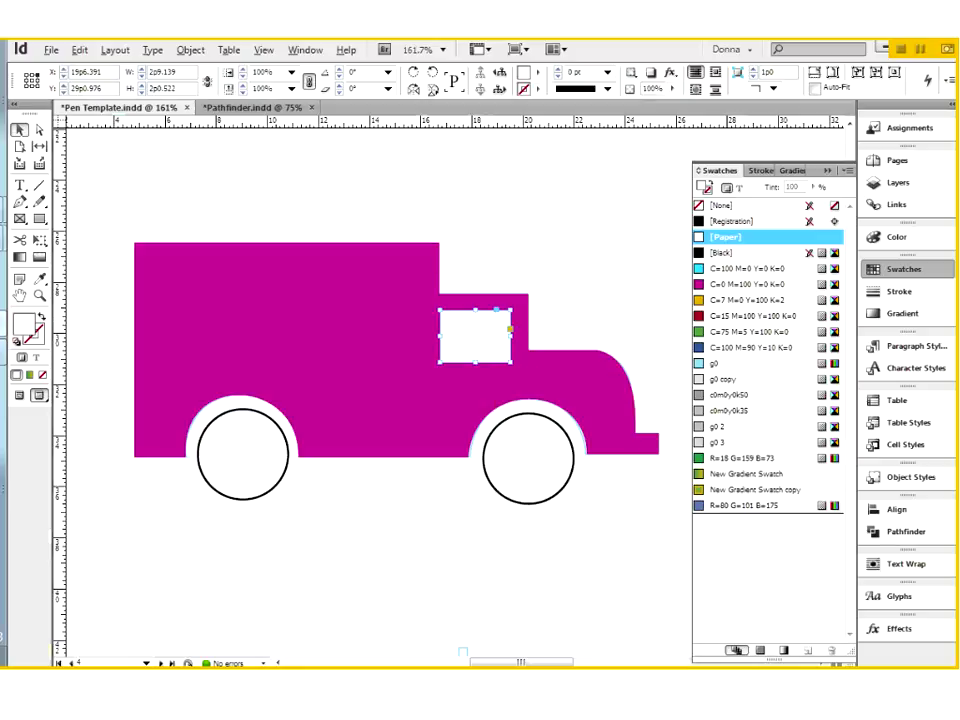
pyautogui.click(191, 52)
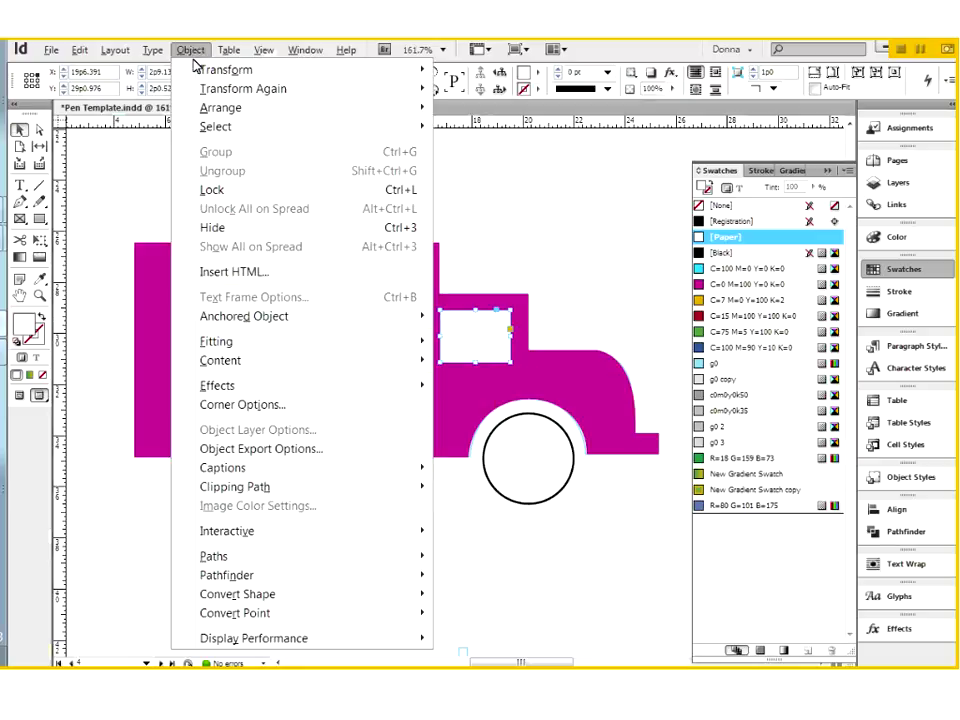
pyautogui.moveTo(215, 565)
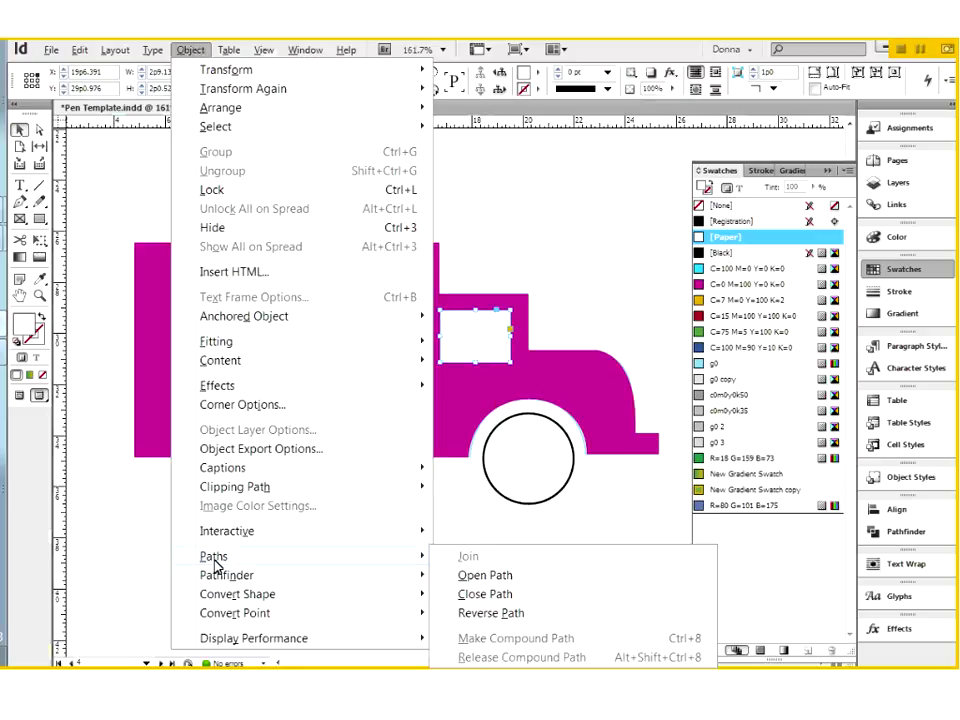
pyautogui.click(477, 617)
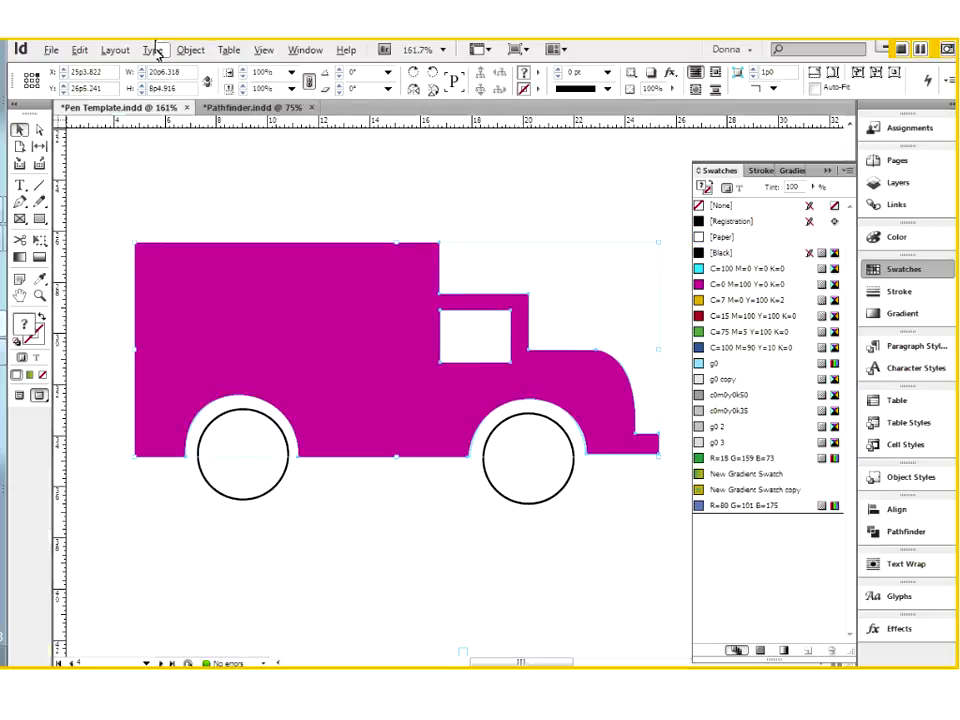
# Make a compound path from the truck body and reversed window, and undo back to the window's 1 pt [Paper] stroke.
pyautogui.click(191, 55)
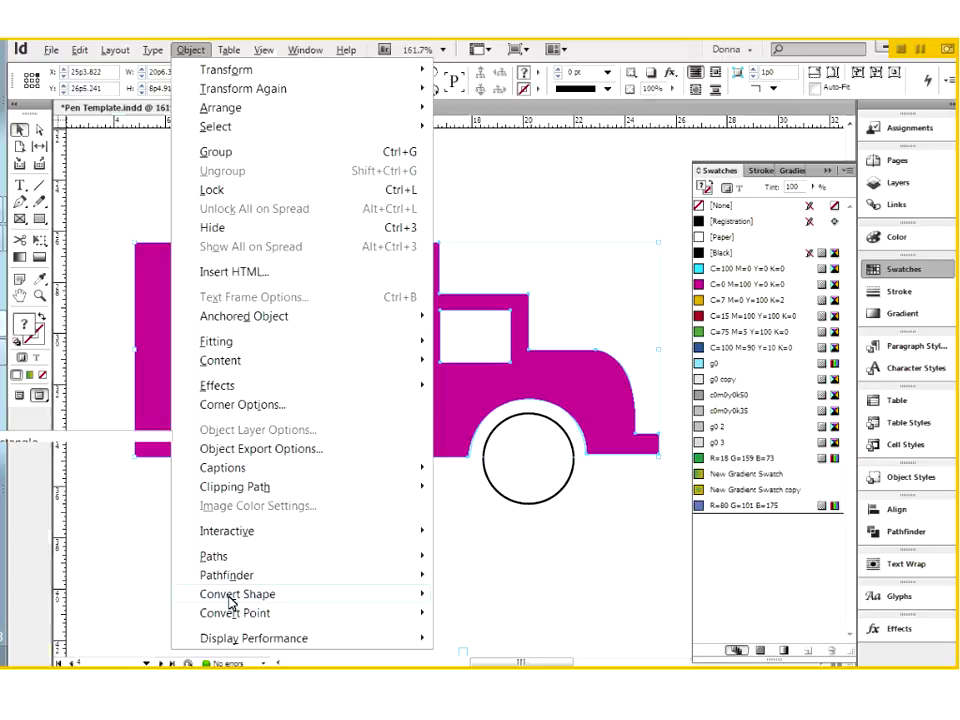
pyautogui.moveTo(215, 555)
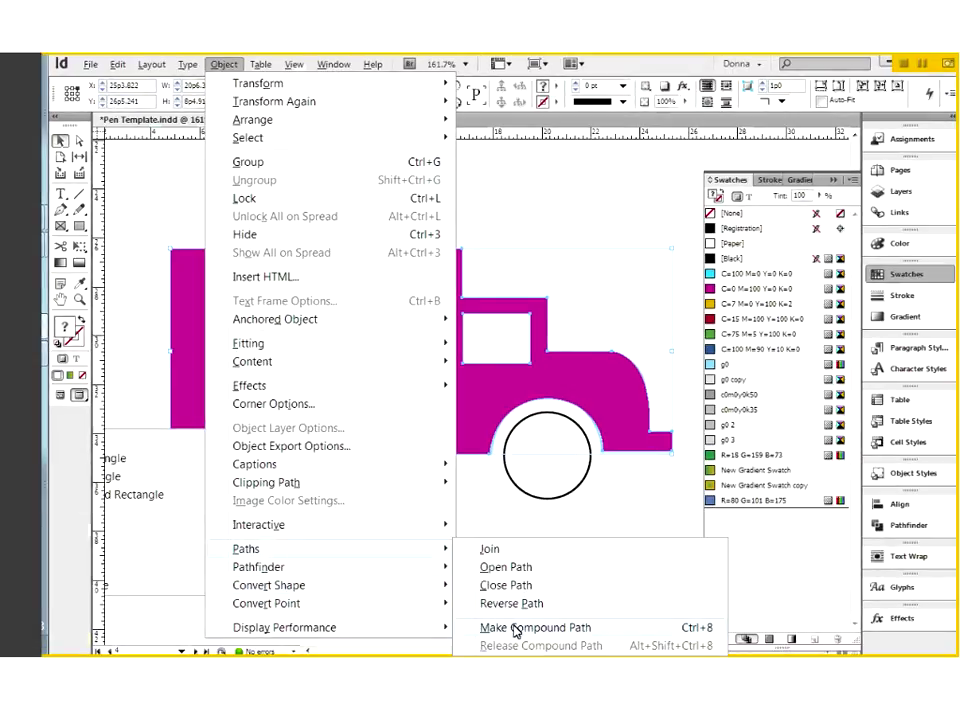
pyautogui.click(515, 628)
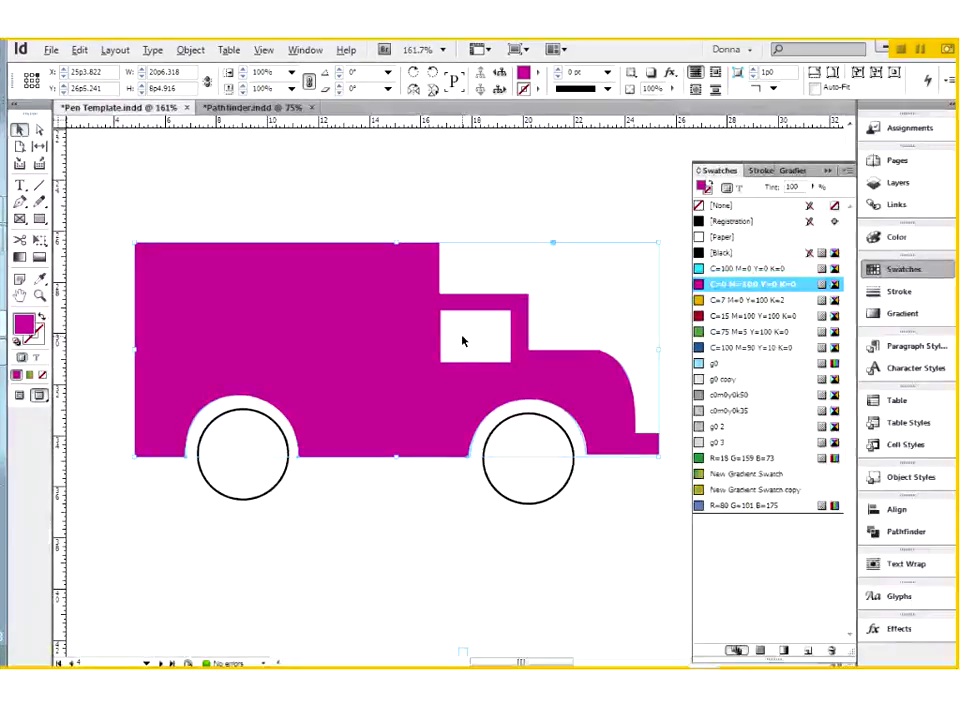
pyautogui.click(486, 341)
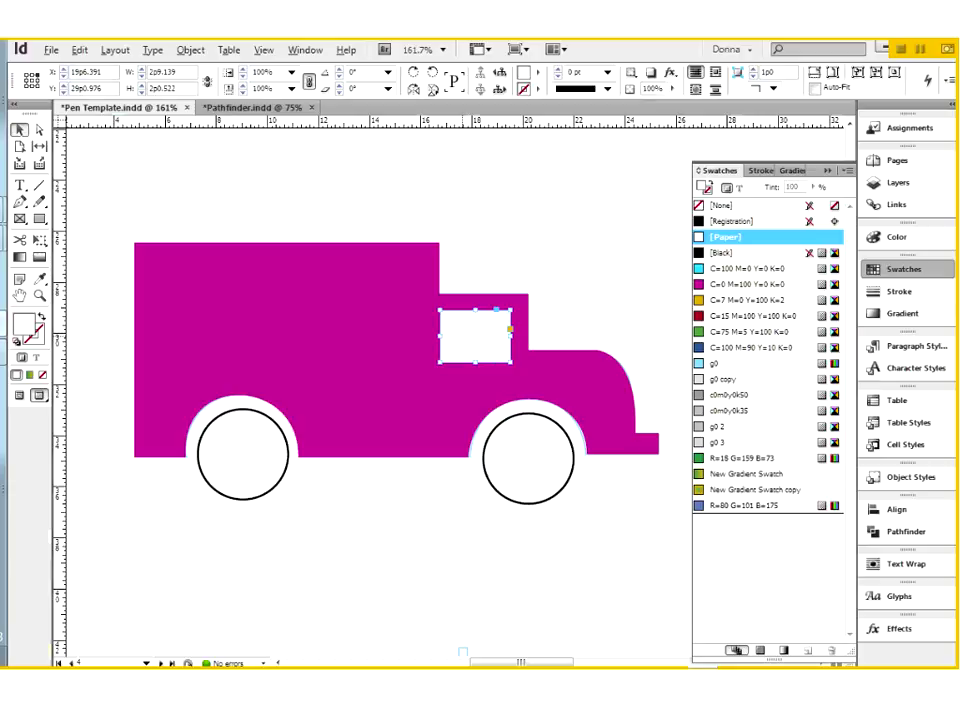
pyautogui.click(555, 302)
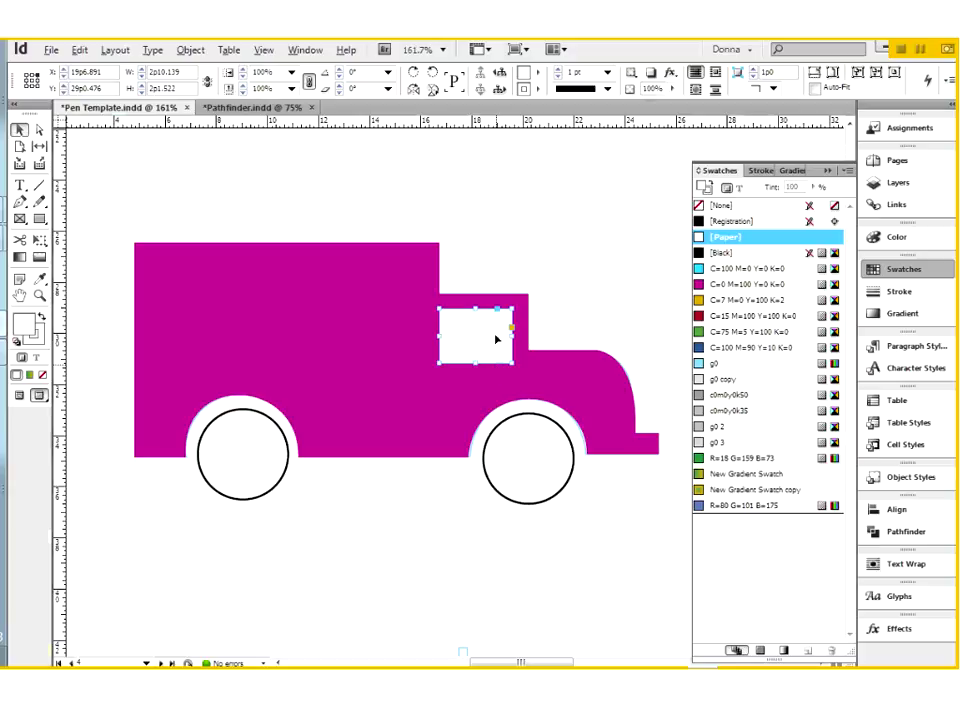
# Reverse the path direction of the cab window rectangle.
pyautogui.click(190, 50)
pyautogui.moveTo(414, 557)
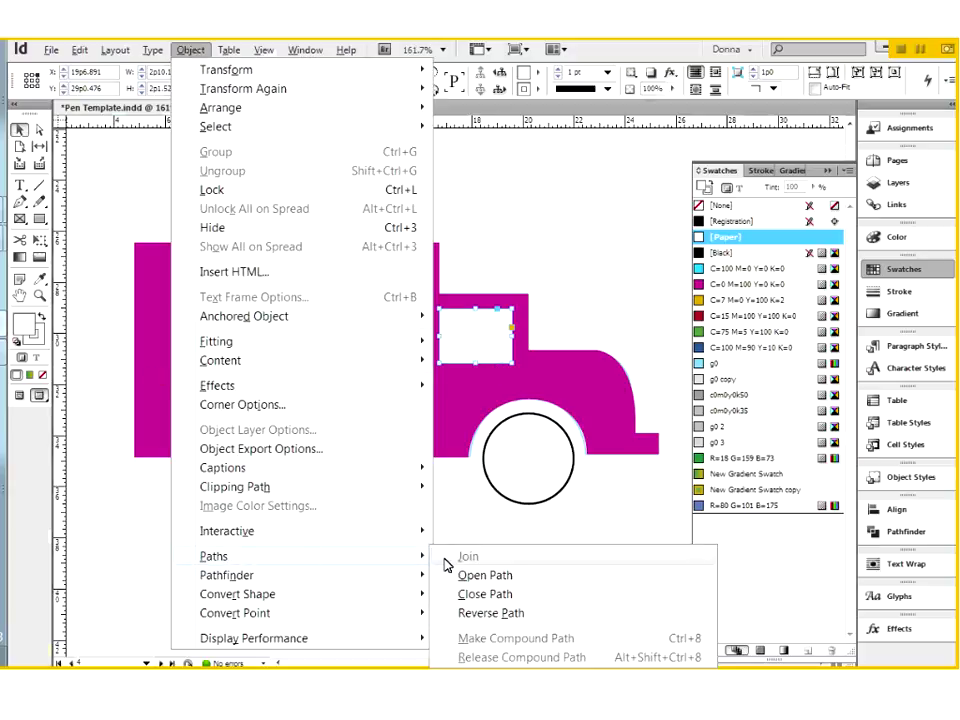
pyautogui.click(492, 613)
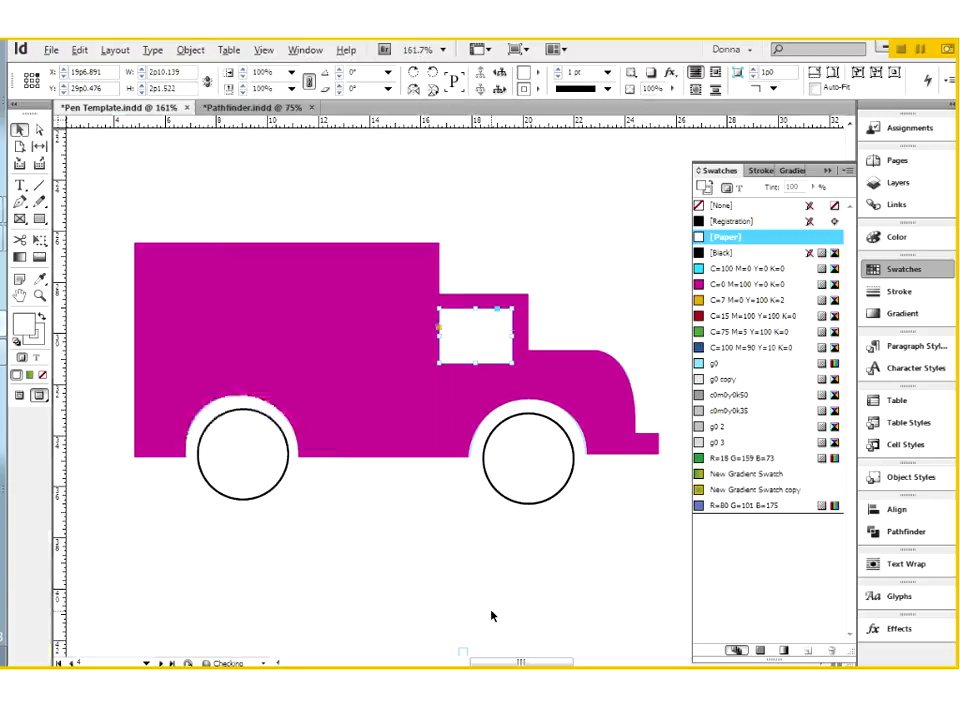
# Combine the truck body and the reversed cab window into a compound path.
pyautogui.moveTo(446, 268); pyautogui.dragTo(470, 340)
pyautogui.click(190, 49)
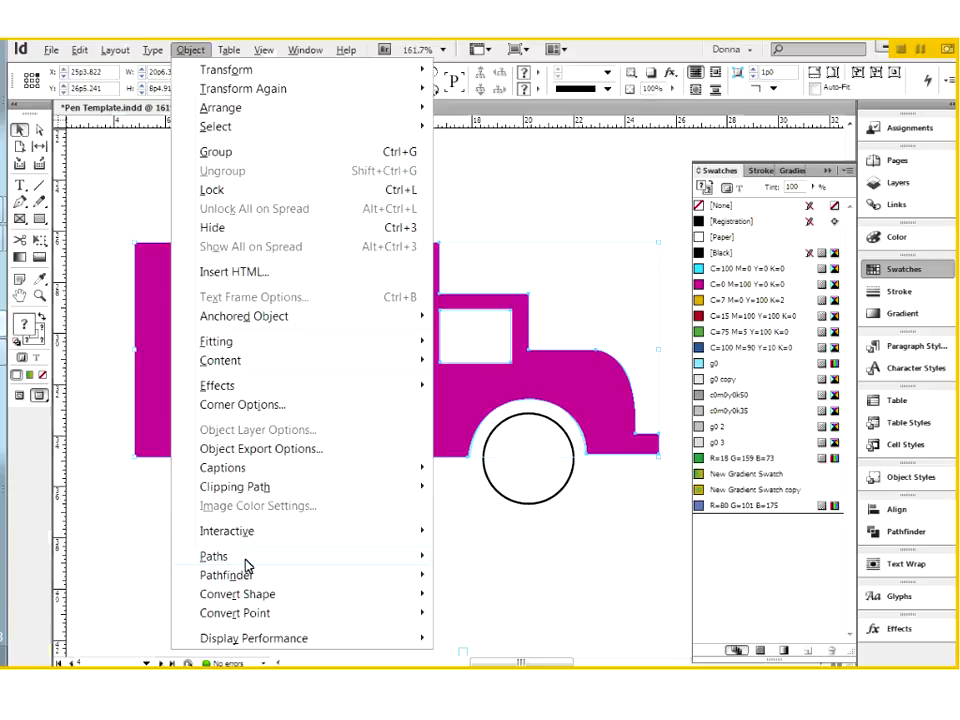
pyautogui.moveTo(252, 562)
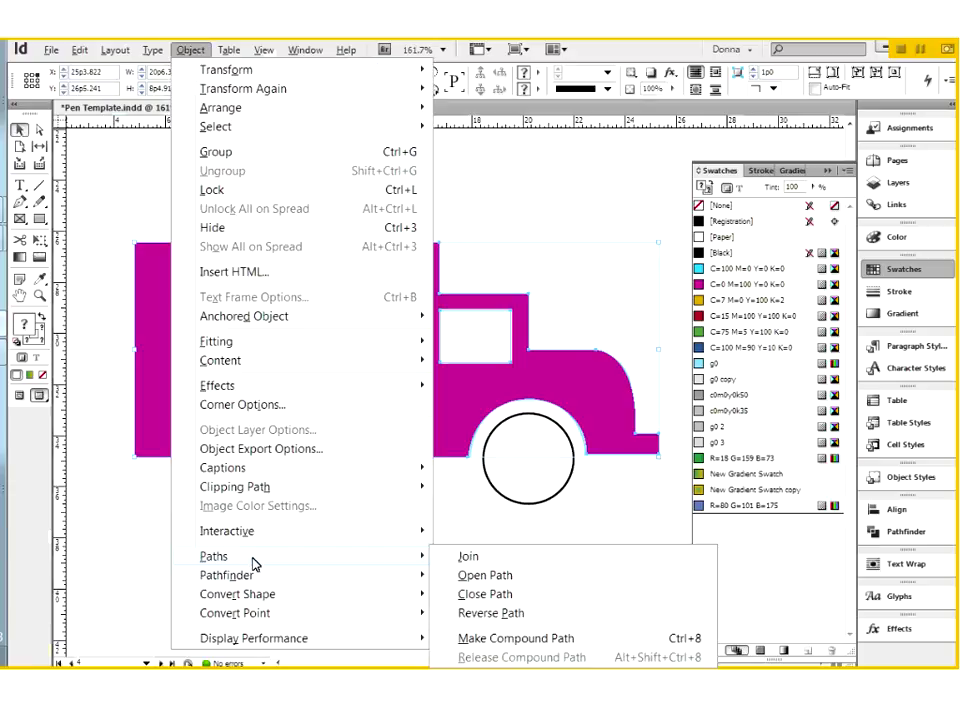
pyautogui.click(475, 640)
# Check whether the cab window can still be selected separately, and select the truck body.
pyautogui.click(467, 336)
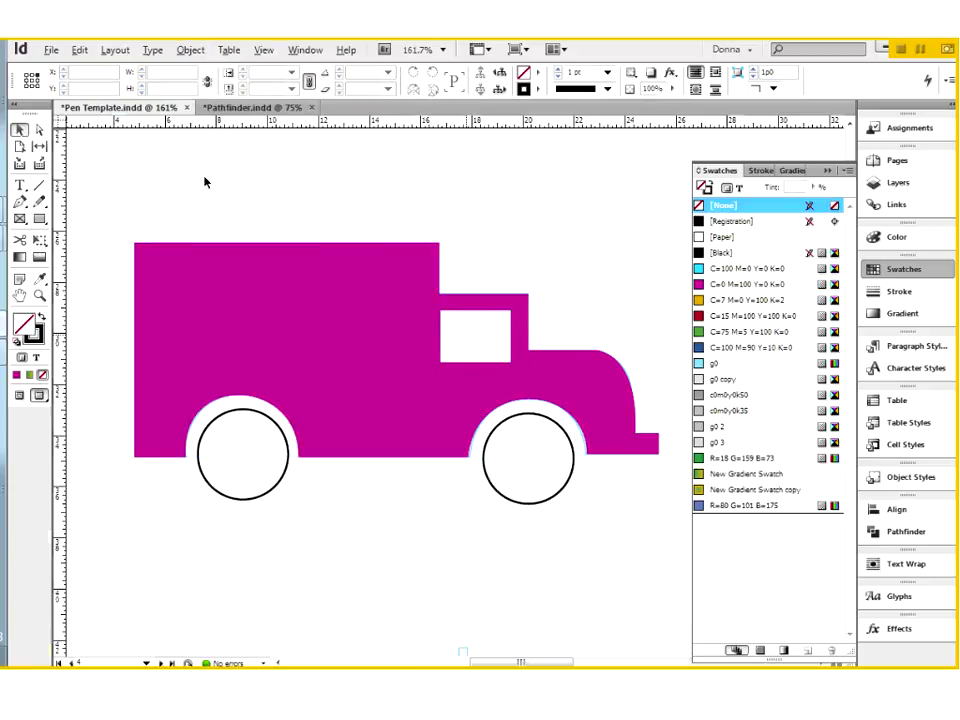
pyautogui.click(39, 131)
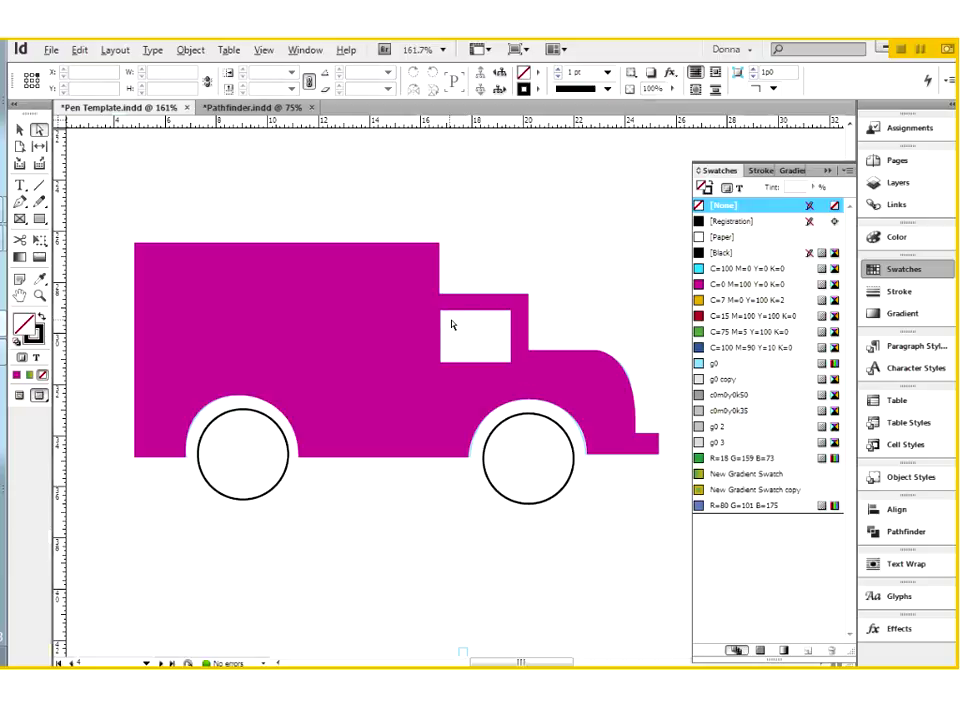
pyautogui.click(20, 131)
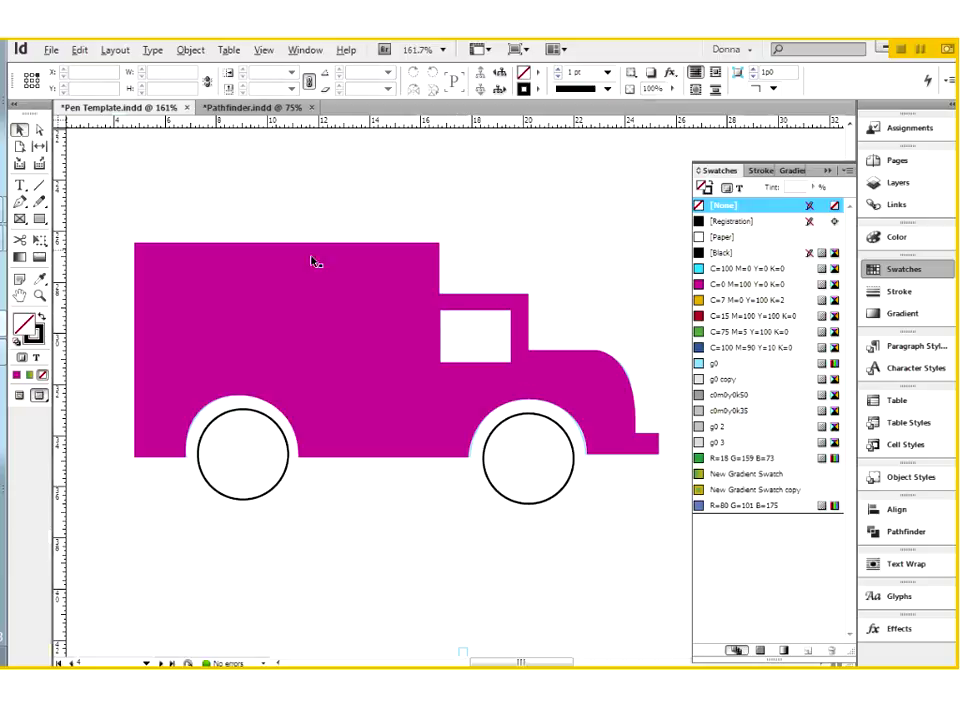
pyautogui.click(251, 300)
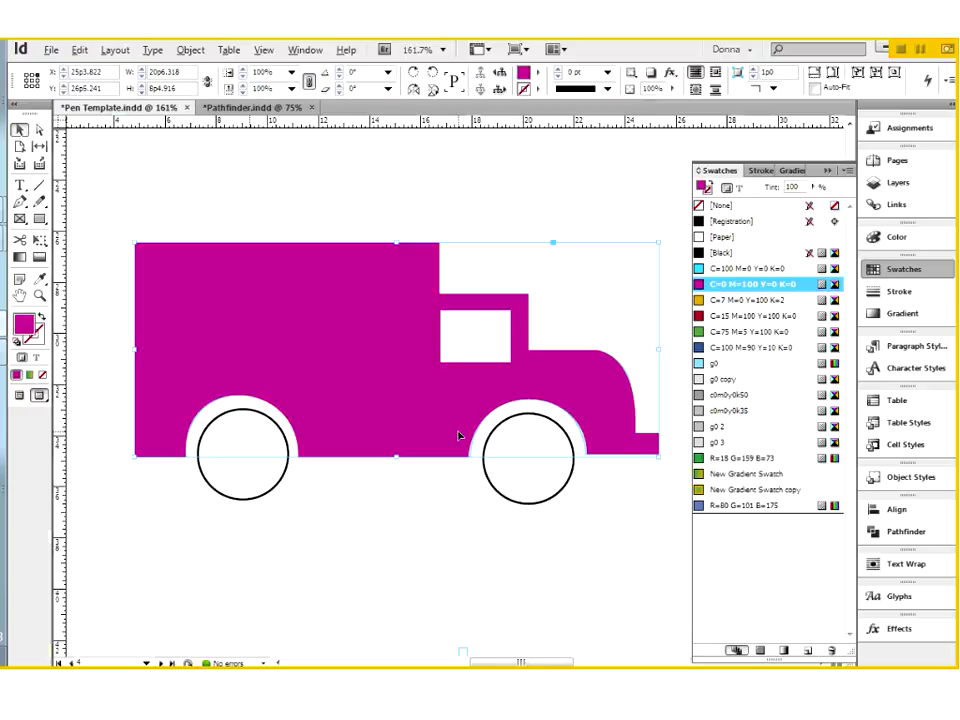
pyautogui.scroll(3, 459, 435)
pyautogui.scroll(-4, 459, 435)
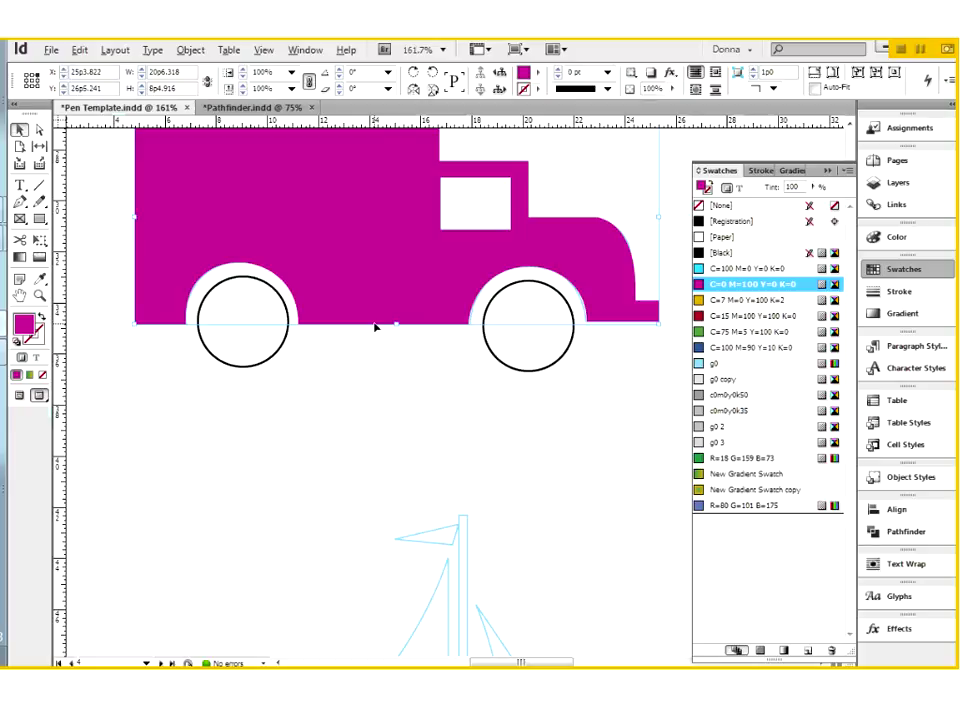
pyautogui.scroll(2, 375, 327)
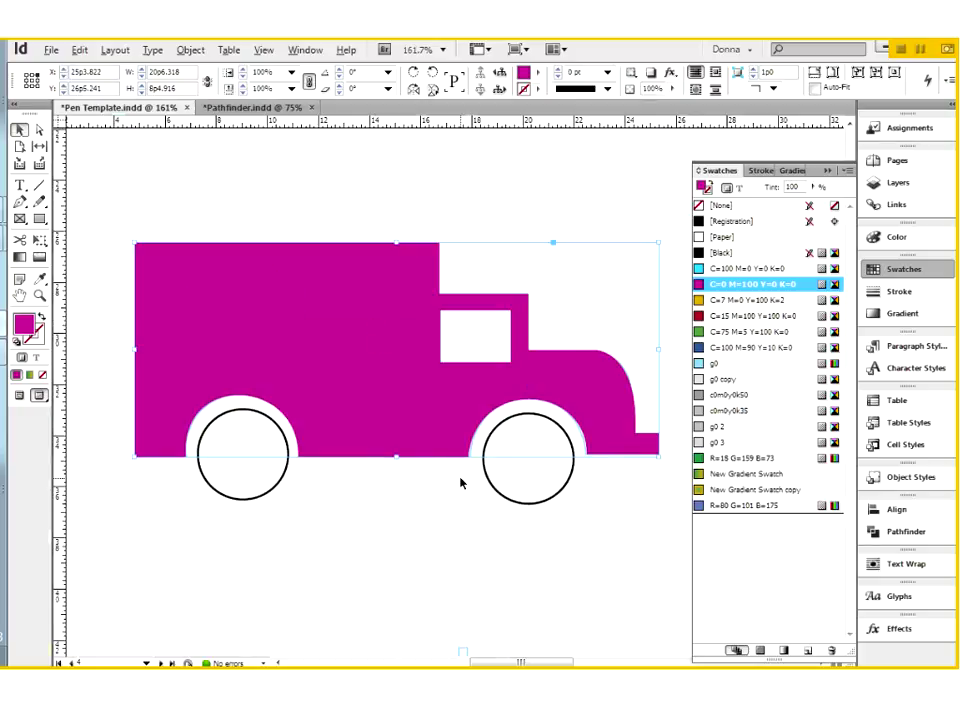
# Trace the palm tree's lower middle frond with straight Pen tool segments, from the inner notch beside the trunk around to its upper point.
pyautogui.hotkey('ctrl', '0')
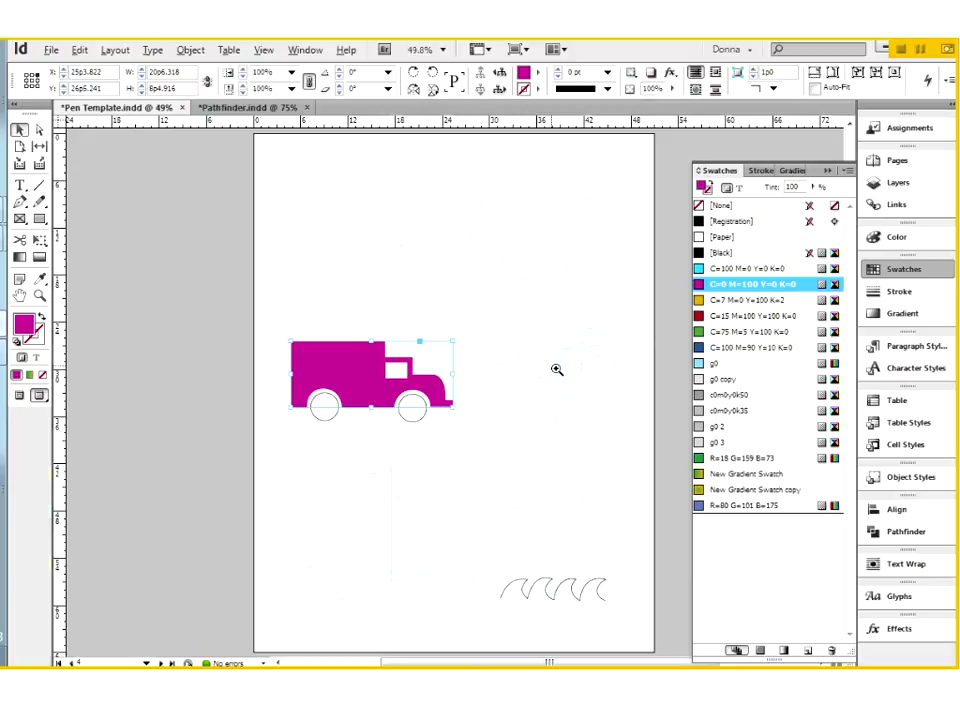
pyautogui.moveTo(465, 318); pyautogui.dragTo(641, 494)
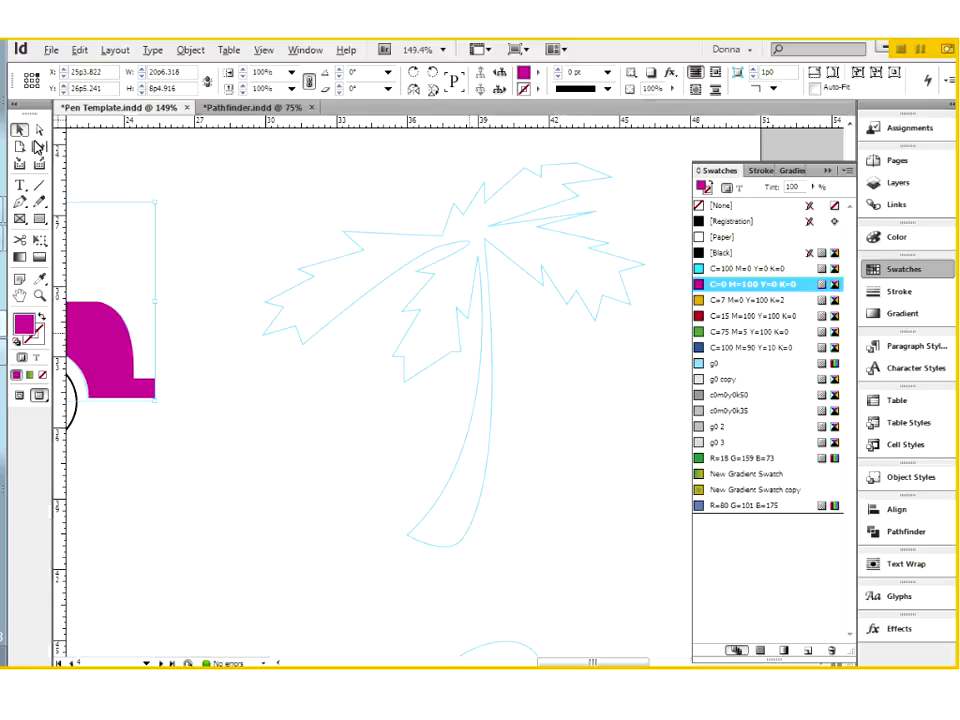
pyautogui.click(19, 201)
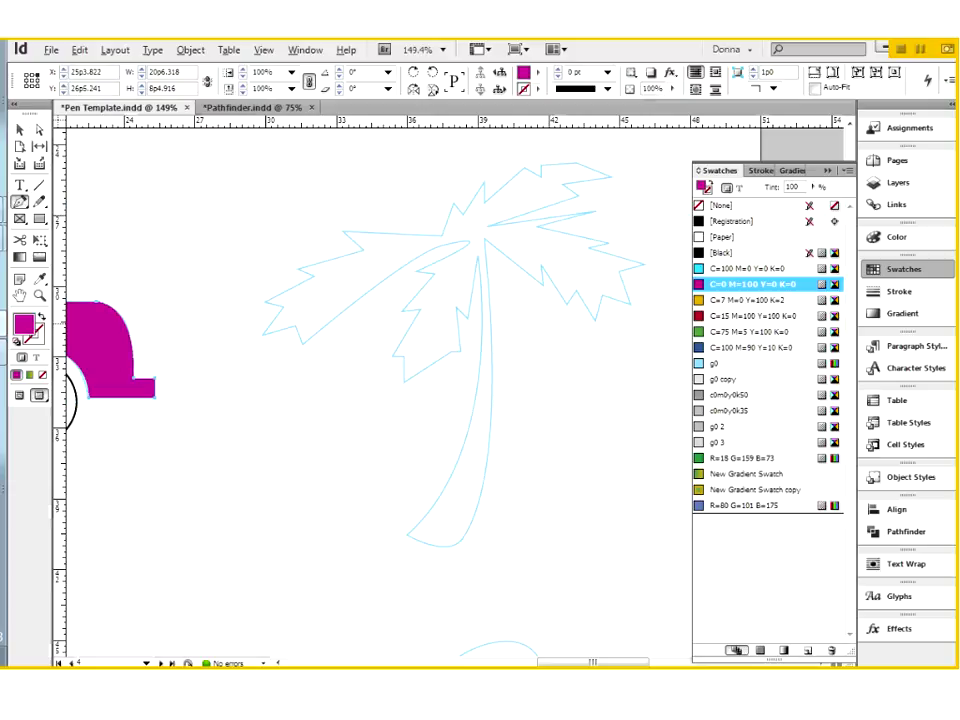
pyautogui.click(456, 314)
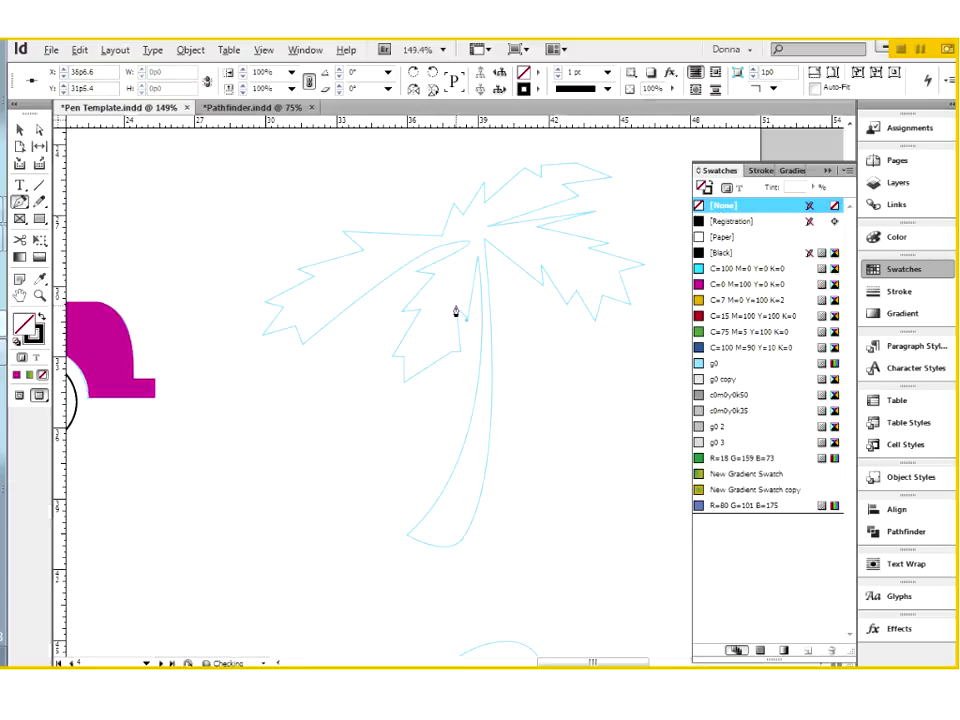
pyautogui.click(459, 351)
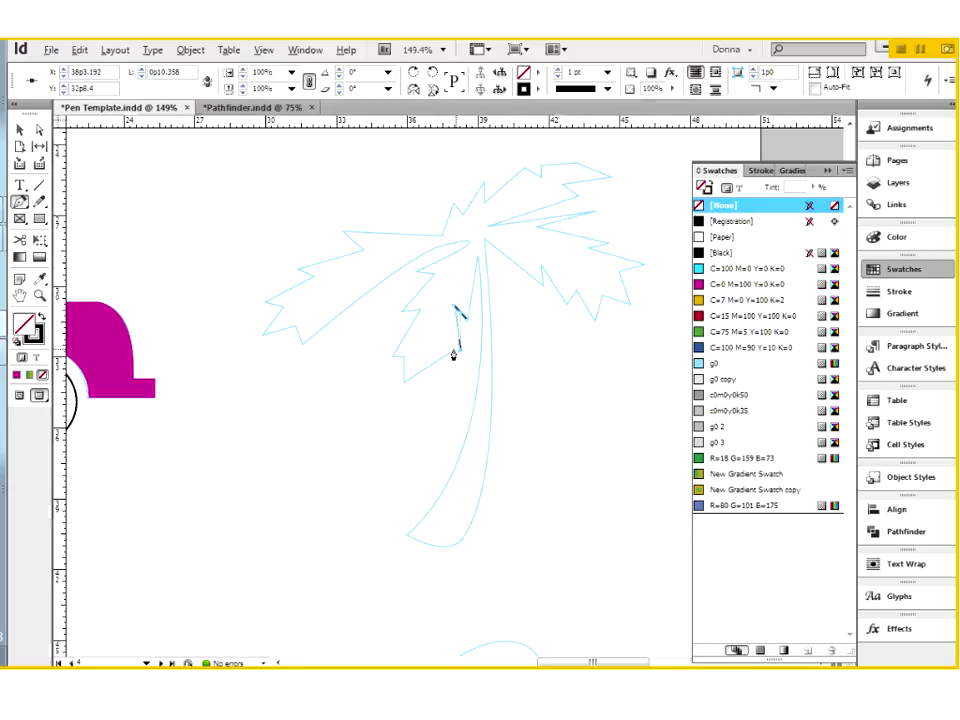
pyautogui.click(404, 378)
pyautogui.click(394, 352)
pyautogui.click(418, 309)
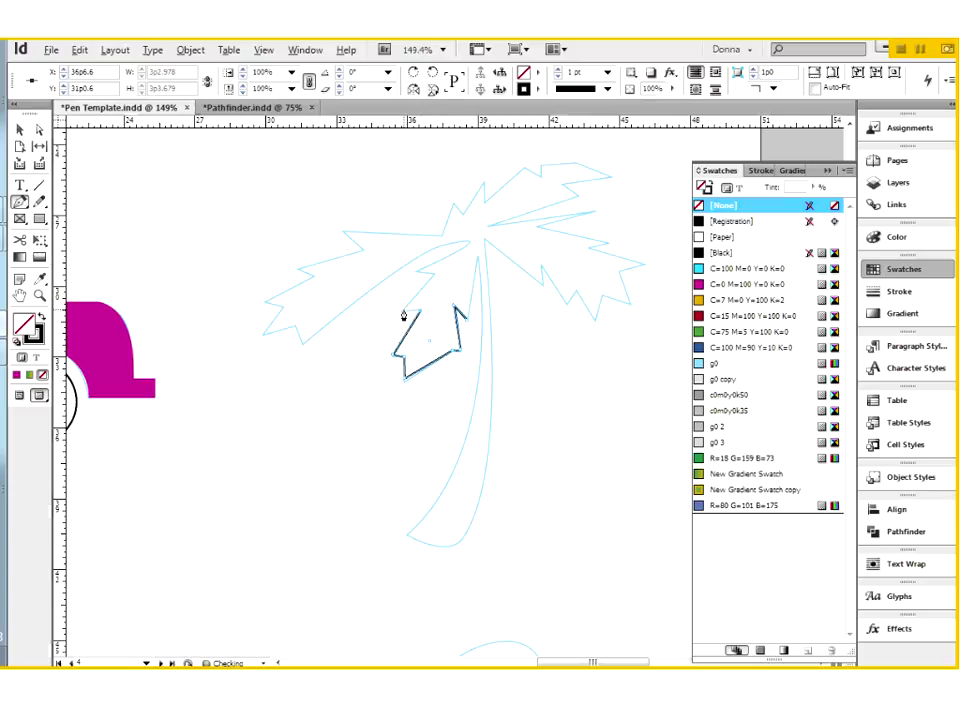
pyautogui.click(420, 274)
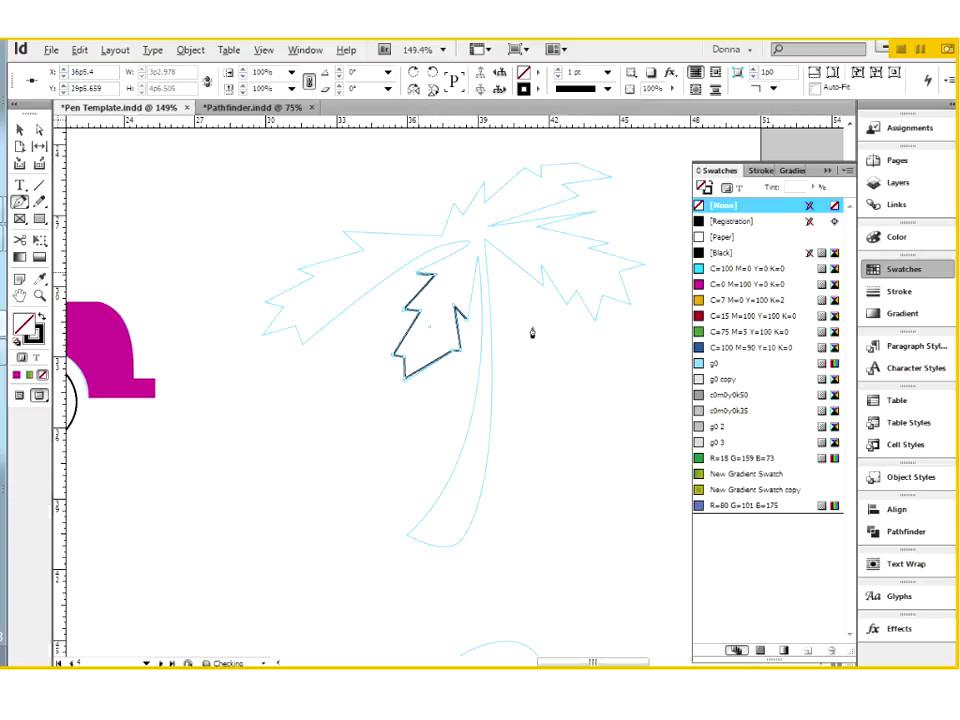
pyautogui.click(420, 278)
# Continue the path as a curve along the left frond's lower edge and convert its end at the bottom tip to a corner.
pyautogui.click(302, 346)
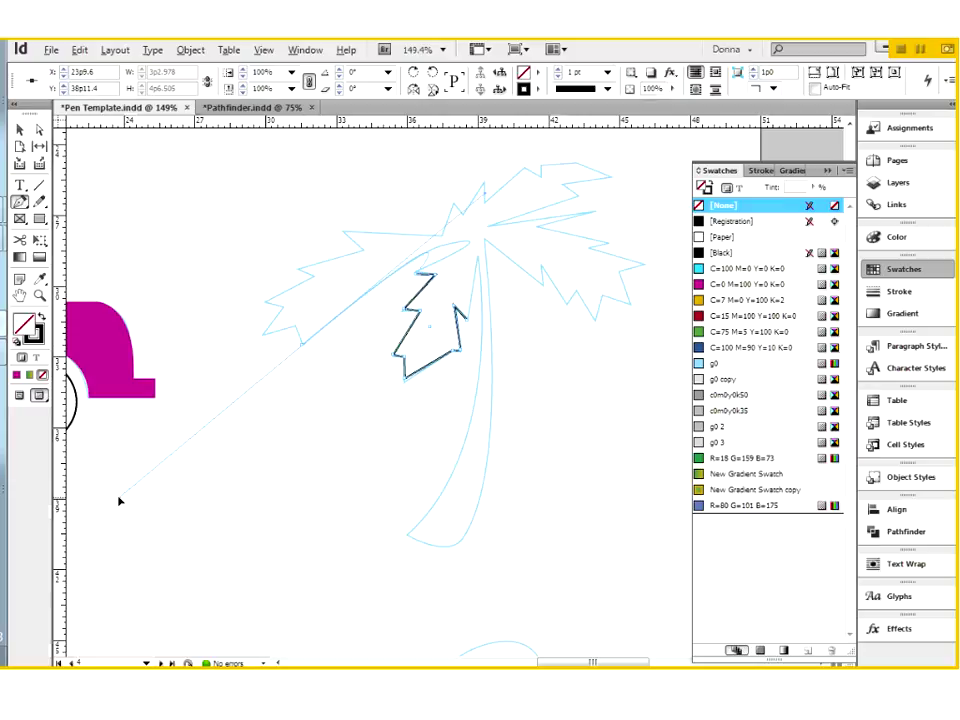
pyautogui.hscroll(-3, 150, 540)
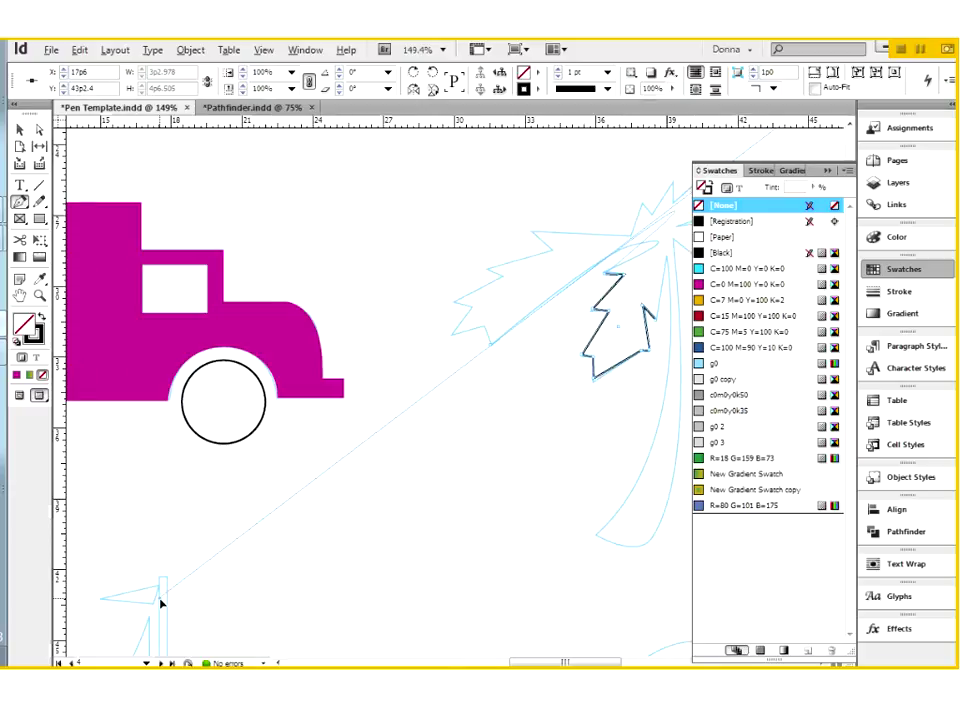
pyautogui.click(236, 553)
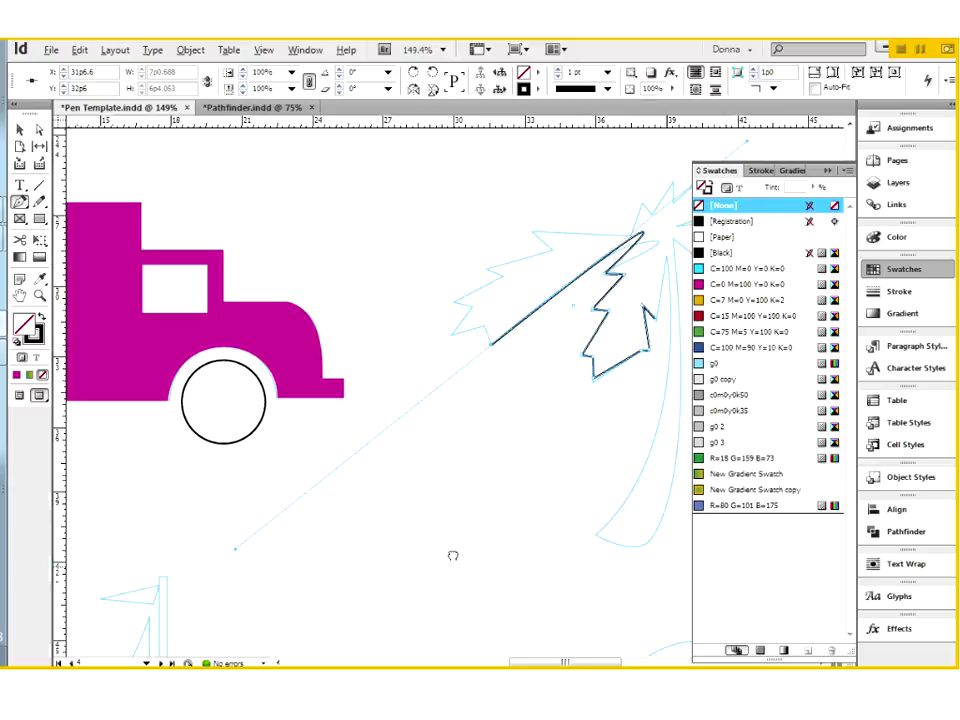
pyautogui.moveTo(452, 555); pyautogui.dragTo(232, 610)
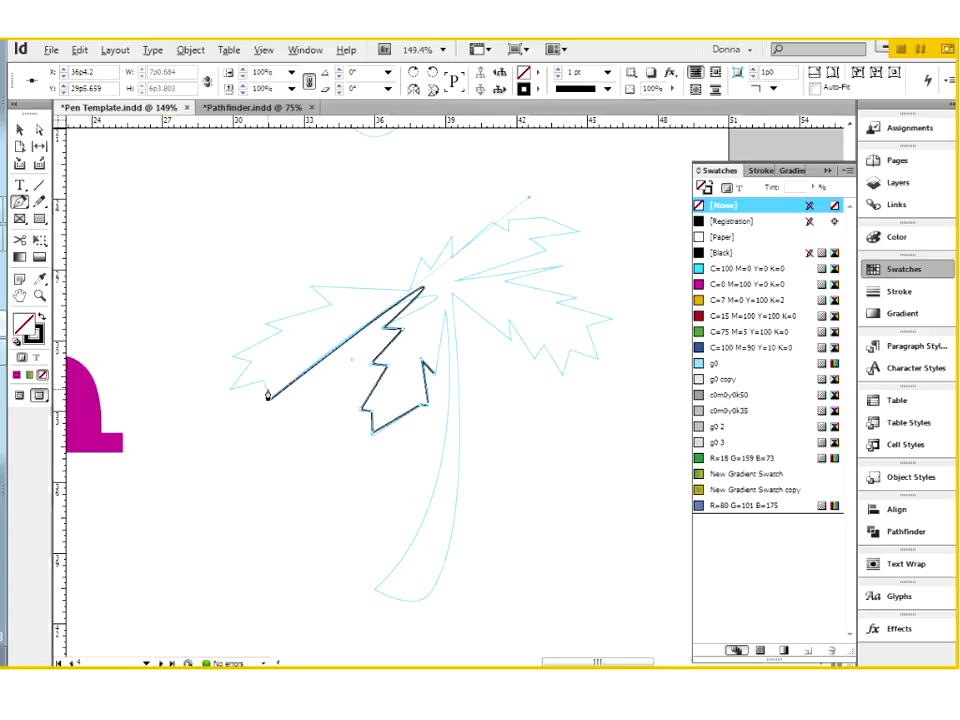
pyautogui.moveTo(268, 404)
pyautogui.mouseDown()
pyautogui.moveTo(261, 390)
pyautogui.moveTo(268, 404)
pyautogui.mouseUp()
pyautogui.moveTo(270, 404); pyautogui.dragTo(269, 401)
# Trace the left frond's jagged outer edge with straight segments back to the crown of the palm tree.
pyautogui.click(264, 385)
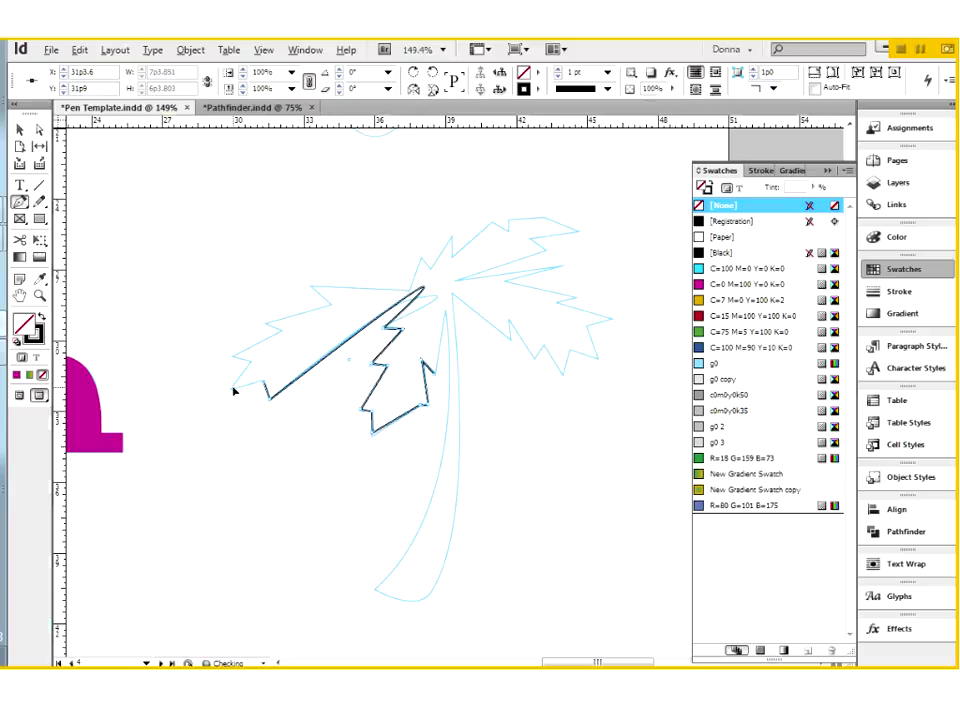
pyautogui.click(233, 386)
pyautogui.click(251, 365)
pyautogui.click(239, 360)
pyautogui.click(269, 328)
pyautogui.click(331, 302)
pyautogui.click(312, 287)
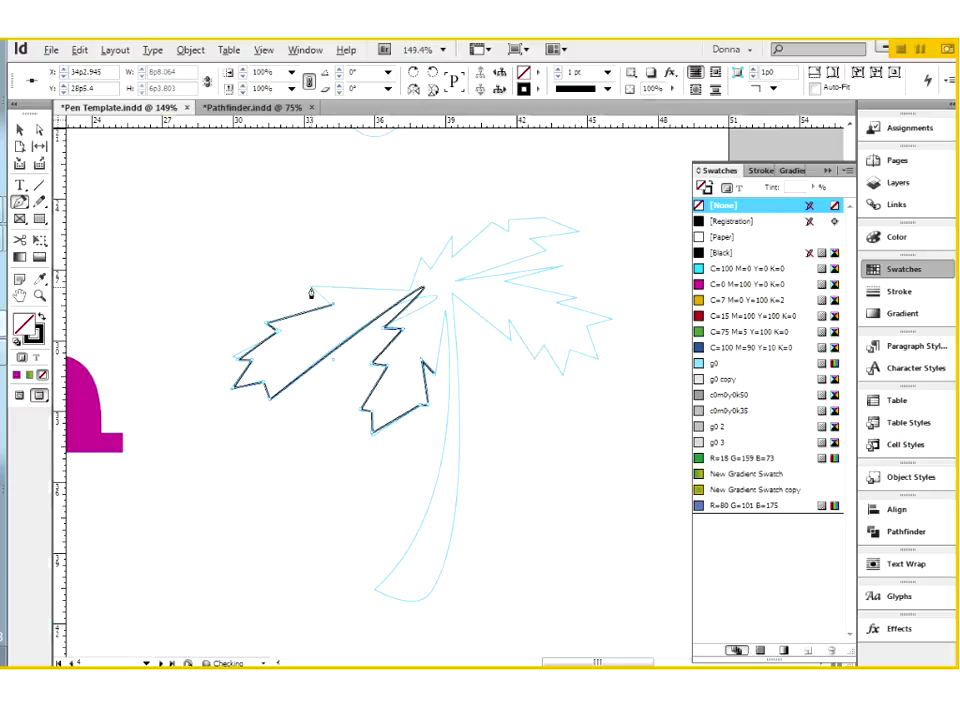
pyautogui.click(420, 289)
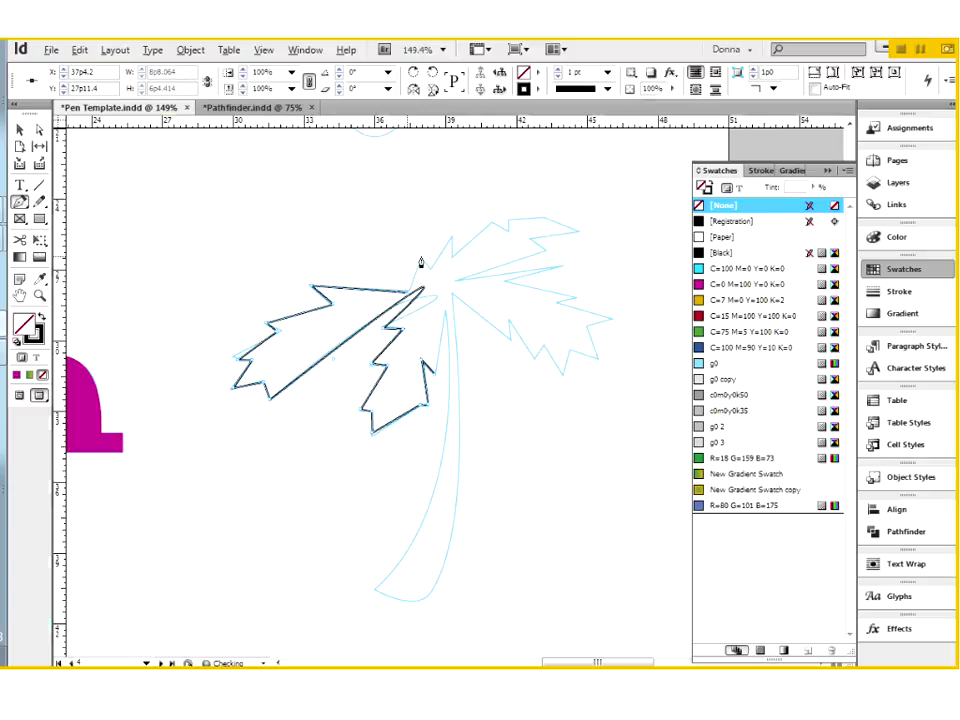
# Trace the upper right frond's jagged outline with straight segments and return to the crown.
pyautogui.click(420, 259)
pyautogui.click(428, 268)
pyautogui.click(450, 238)
pyautogui.click(455, 252)
pyautogui.click(497, 221)
pyautogui.click(511, 234)
pyautogui.click(541, 217)
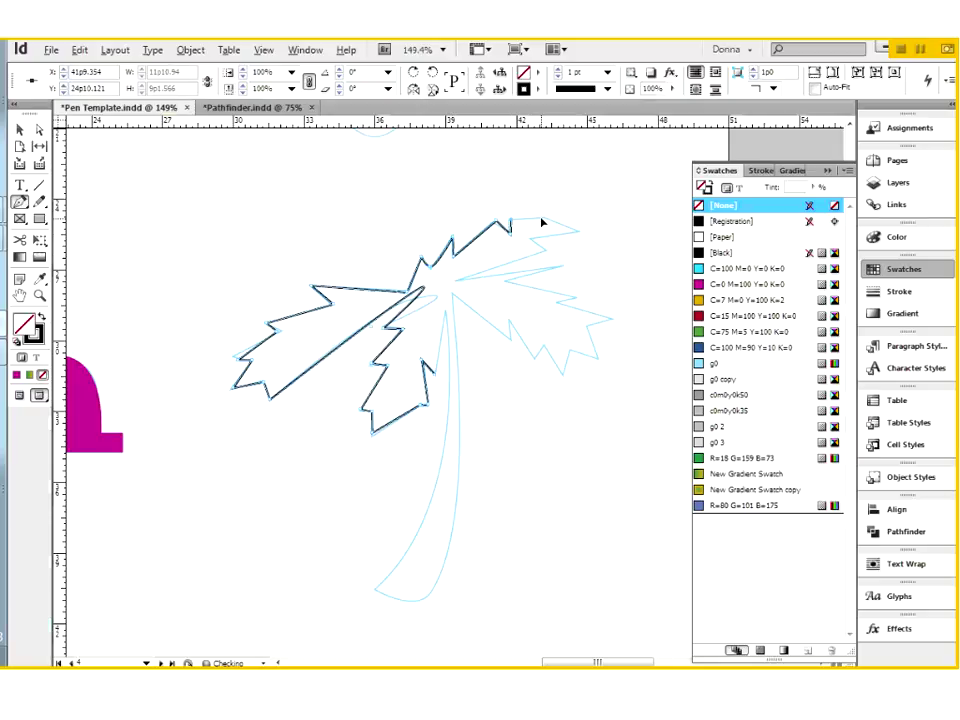
pyautogui.click(578, 230)
pyautogui.click(536, 241)
pyautogui.click(460, 280)
# Trace the lower right frond's jagged outline with straight segments, ending at the top of the trunk.
pyautogui.click(557, 268)
pyautogui.click(507, 281)
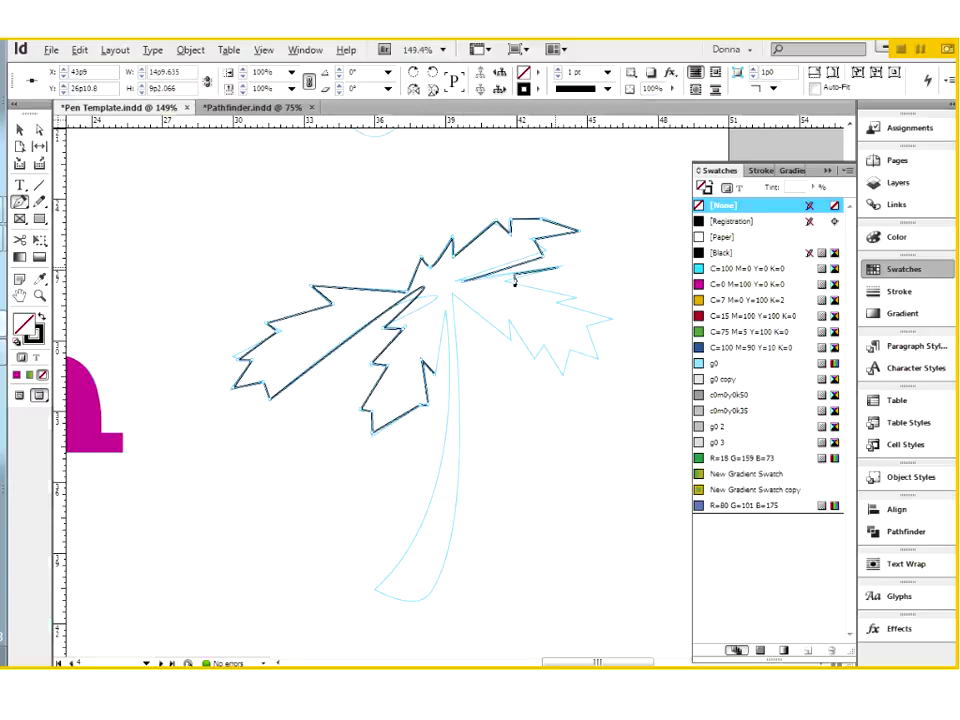
pyautogui.click(581, 295)
pyautogui.click(553, 303)
pyautogui.click(614, 320)
pyautogui.click(586, 336)
pyautogui.click(595, 357)
pyautogui.click(575, 346)
pyautogui.click(563, 381)
pyautogui.click(548, 346)
pyautogui.click(536, 347)
pyautogui.click(508, 319)
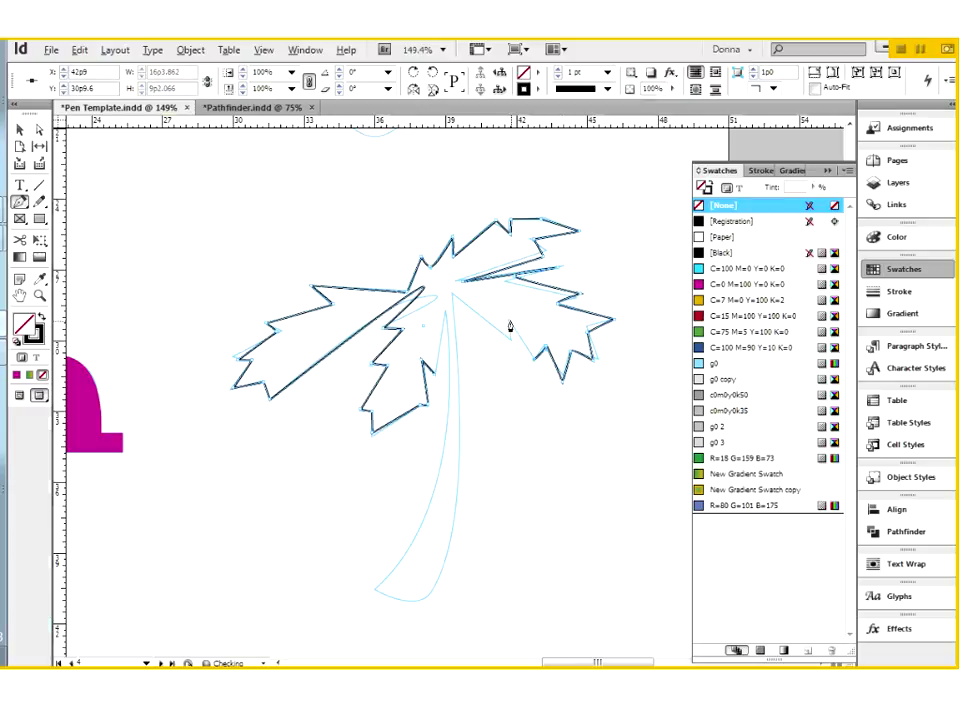
pyautogui.click(453, 297)
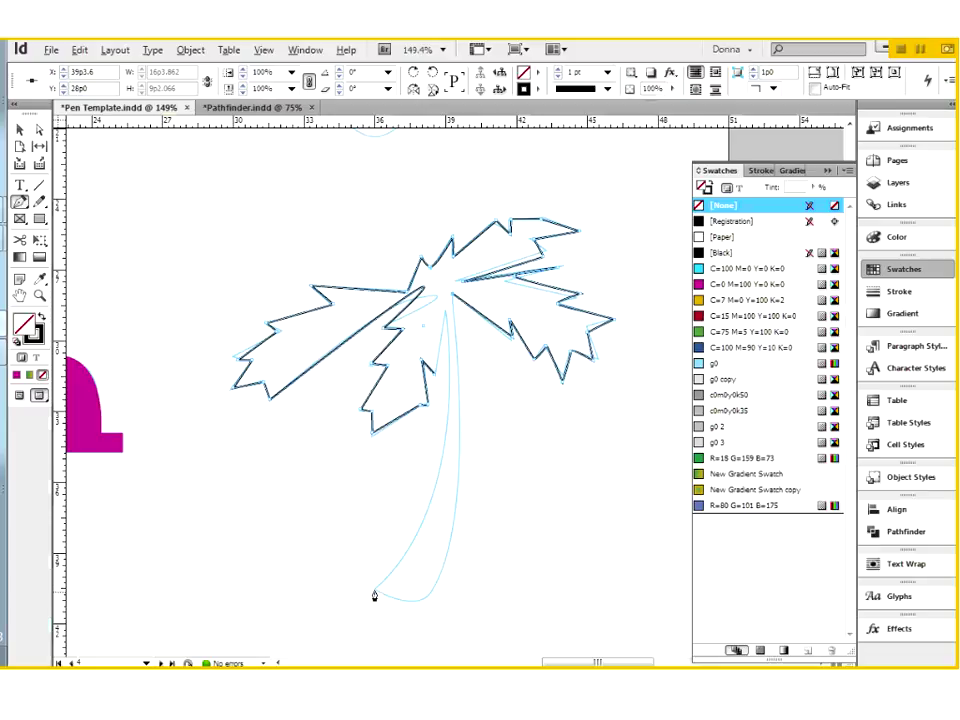
# Draw the trunk's right edge as a curve down to the base point, and redirect that point's outgoing handle up along the left edge.
pyautogui.moveTo(374, 596); pyautogui.dragTo(261, 504)
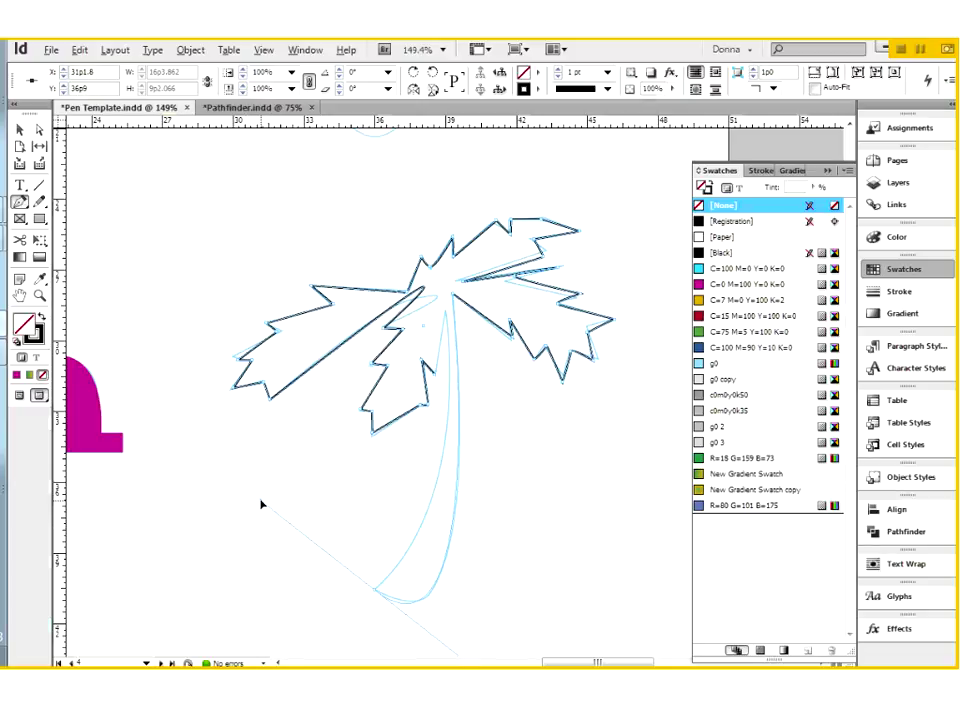
pyautogui.moveTo(261, 505)
pyautogui.mouseDown()
pyautogui.moveTo(267, 512)
pyautogui.moveTo(260, 497)
pyautogui.mouseUp()
pyautogui.moveTo(260, 497); pyautogui.dragTo(446, 490)
pyautogui.moveTo(446, 490); pyautogui.dragTo(445, 490)
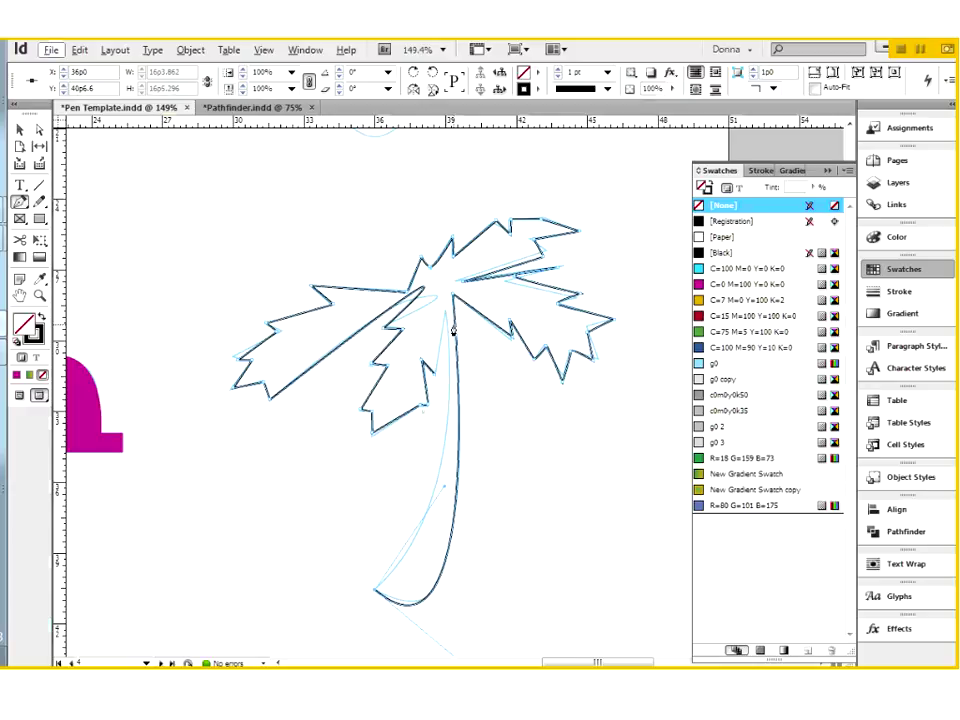
# Curve the trunk's left edge up to its top and close the palm tree outline at the starting notch, undoing a misplaced attempt.
pyautogui.hotkey('ctrl', '1')
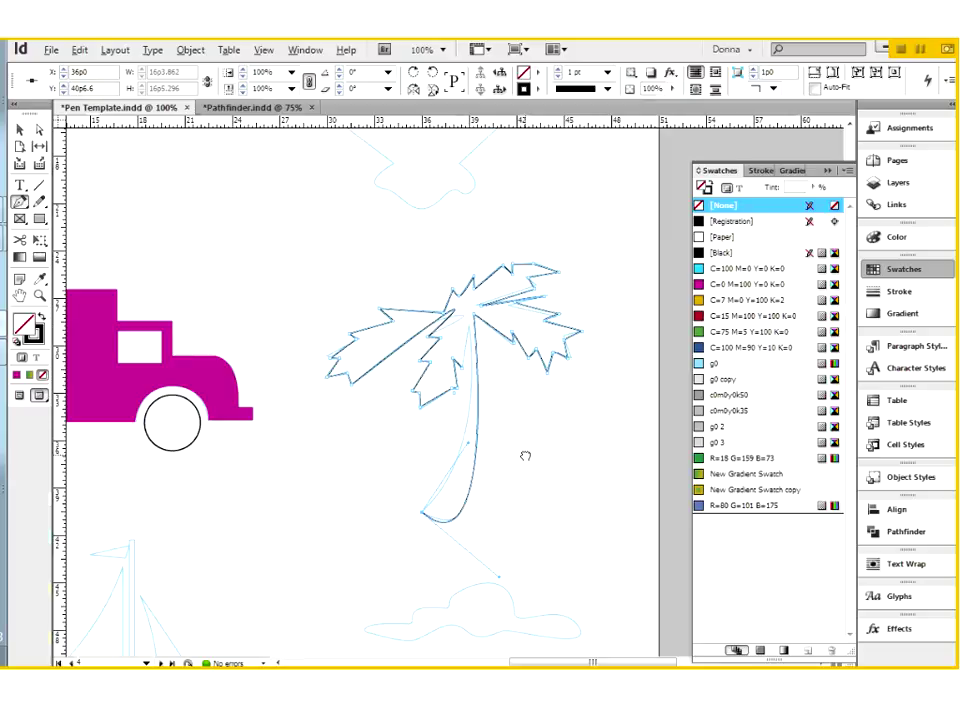
pyautogui.moveTo(525, 456); pyautogui.dragTo(367, 486)
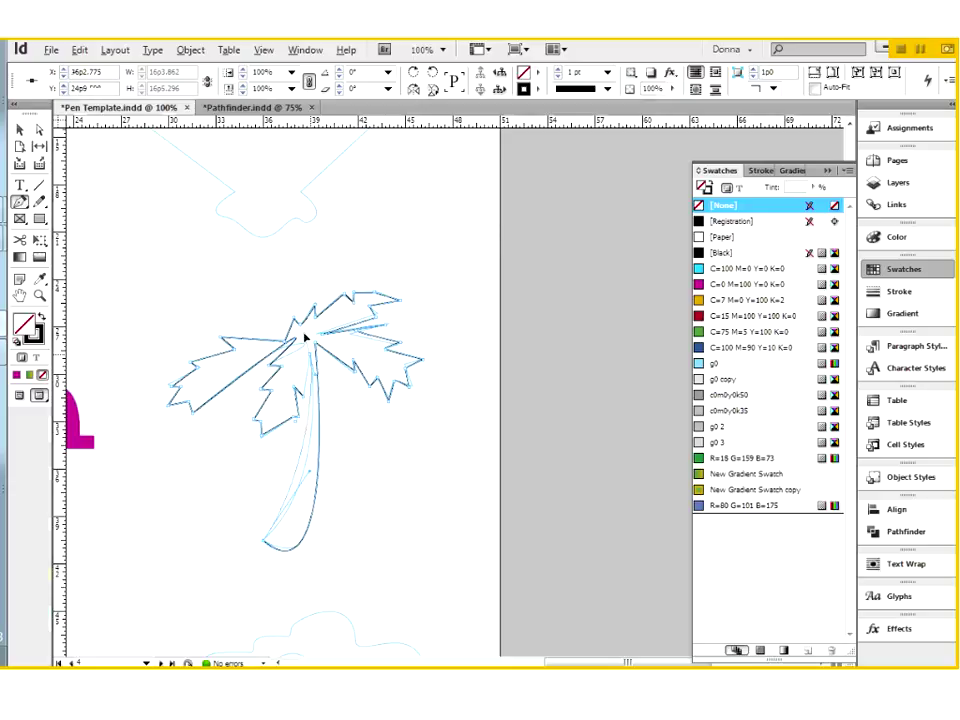
pyautogui.click(302, 275)
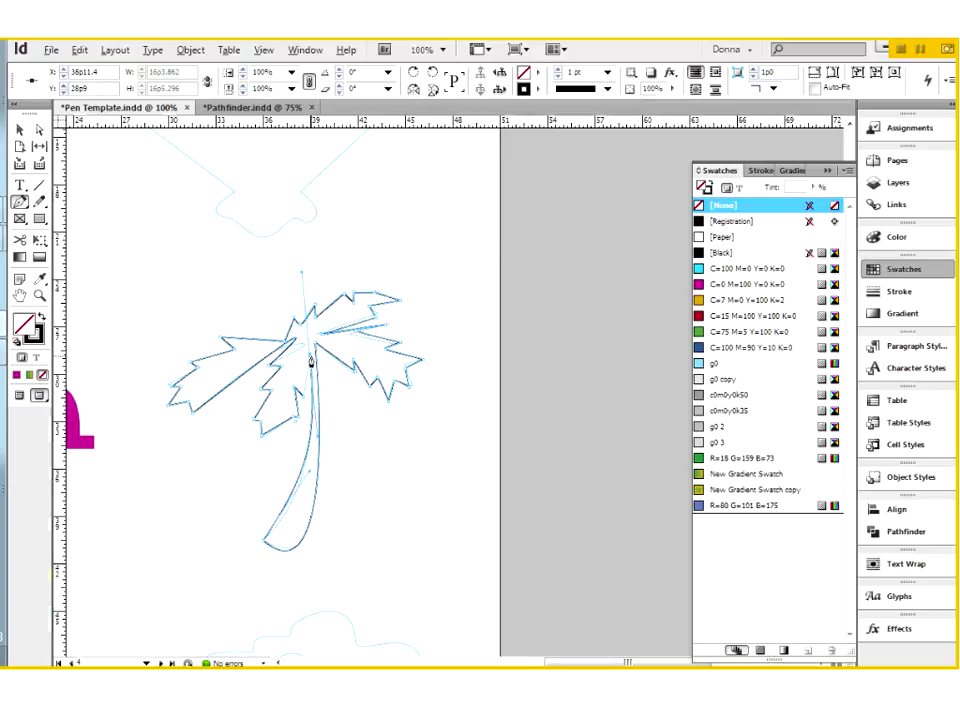
pyautogui.hotkey('ctrl', 'z')
pyautogui.click(309, 437)
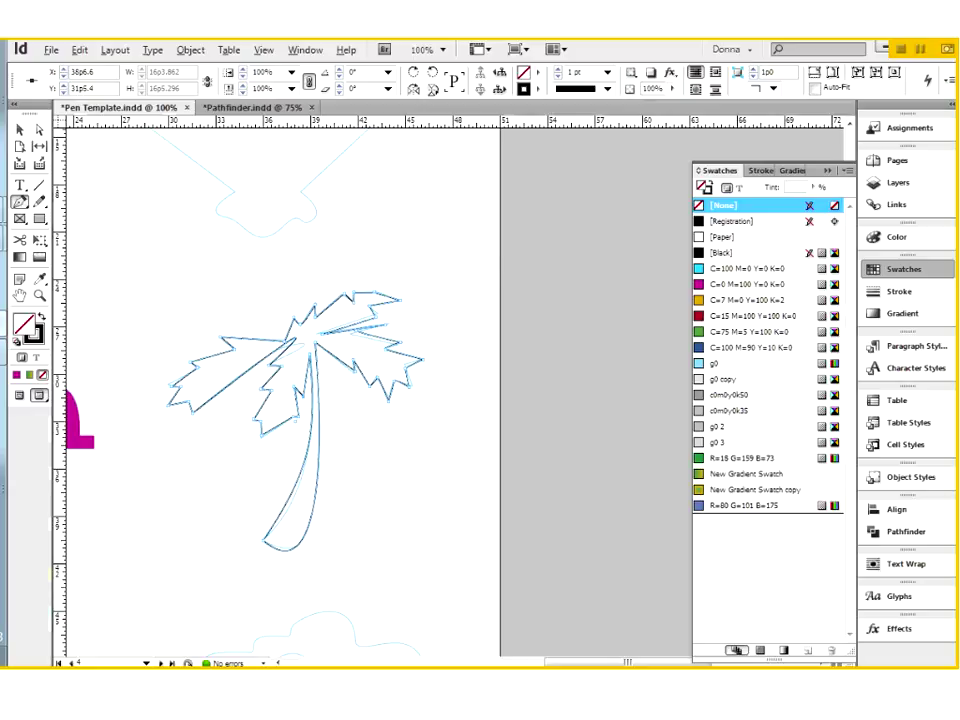
# Reshape both trunk curves to match the template by adjusting the base point's direction handles, and deselect the palm tree.
pyautogui.click(39, 130)
pyautogui.moveTo(266, 548); pyautogui.dragTo(355, 597)
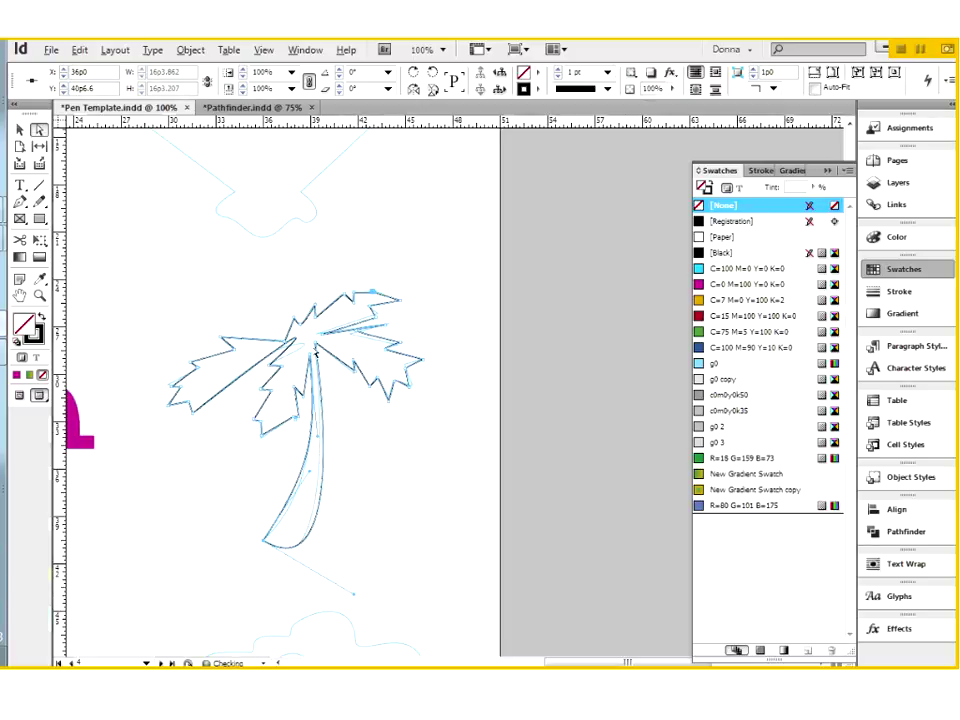
pyautogui.click(316, 344)
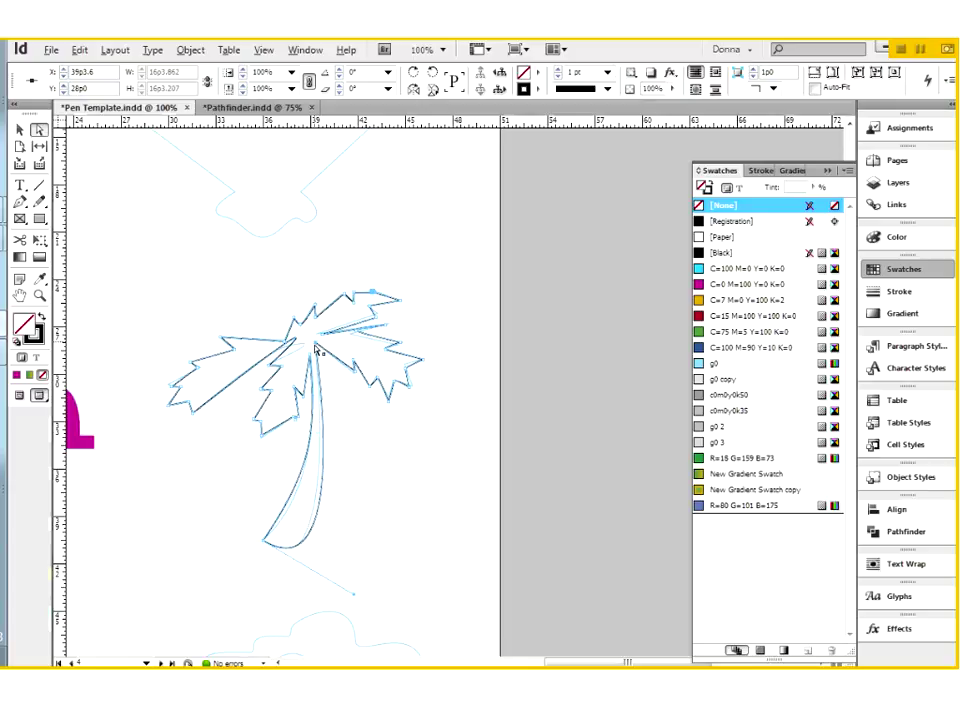
pyautogui.click(266, 545)
pyautogui.moveTo(311, 482); pyautogui.dragTo(308, 501)
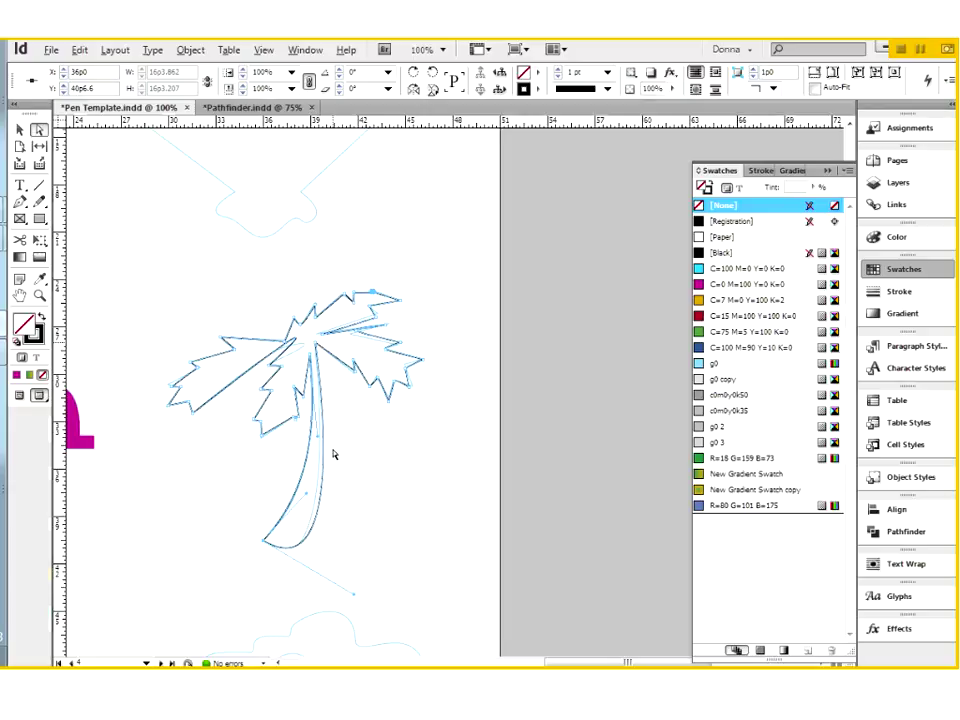
pyautogui.click(352, 600)
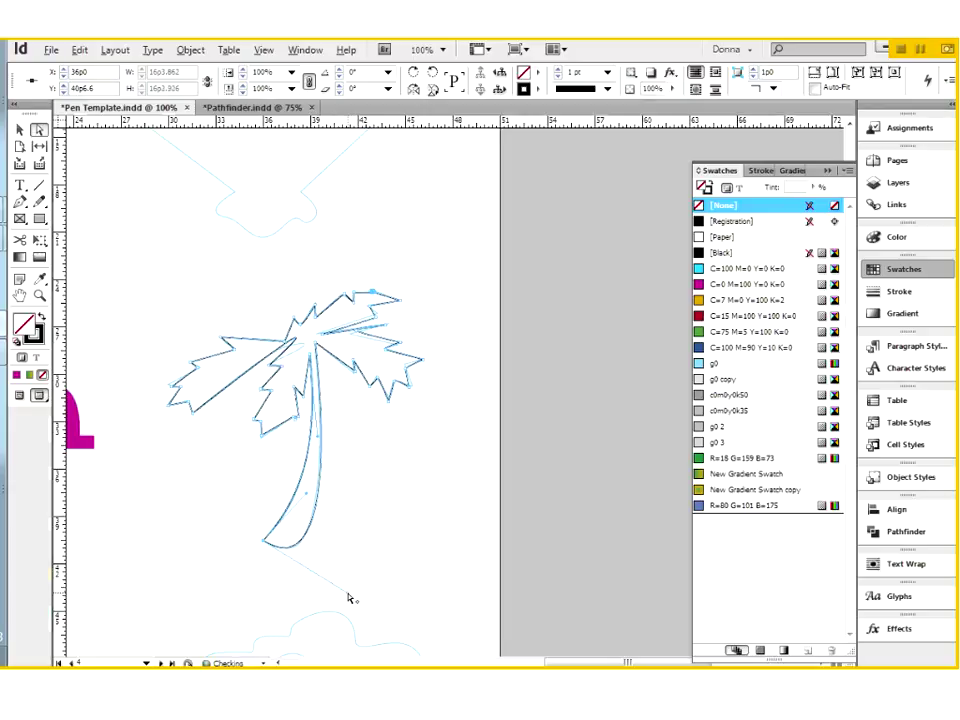
pyautogui.moveTo(349, 596)
pyautogui.mouseDown()
pyautogui.moveTo(347, 588)
pyautogui.moveTo(343, 598)
pyautogui.mouseUp()
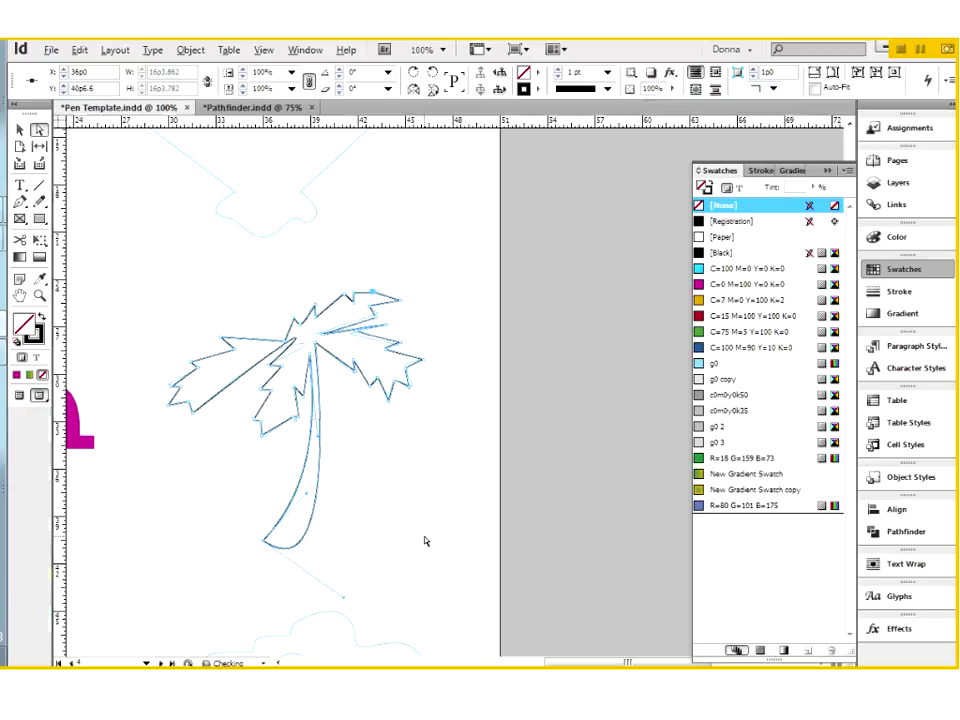
pyautogui.click(537, 588)
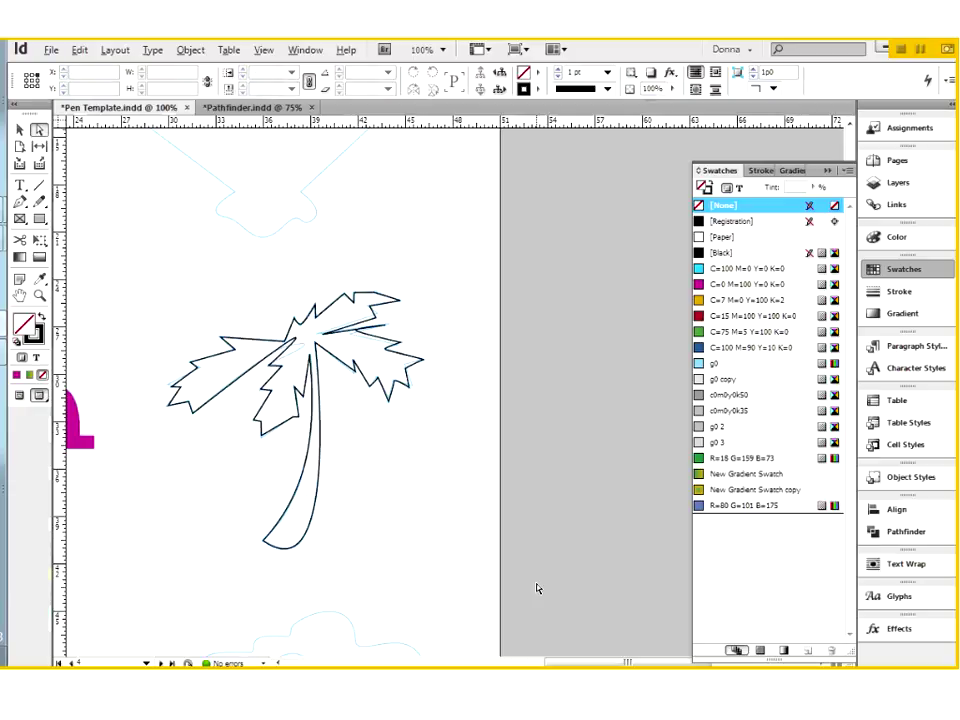
# Trace the umbrella canopy's first lower scallop with the Pen tool, curving from the left tip to the first inner point.
pyautogui.hotkey('ctrl', '0')
pyautogui.hotkey('ctrl', 'space')
pyautogui.moveTo(258, 145); pyautogui.dragTo(476, 388)
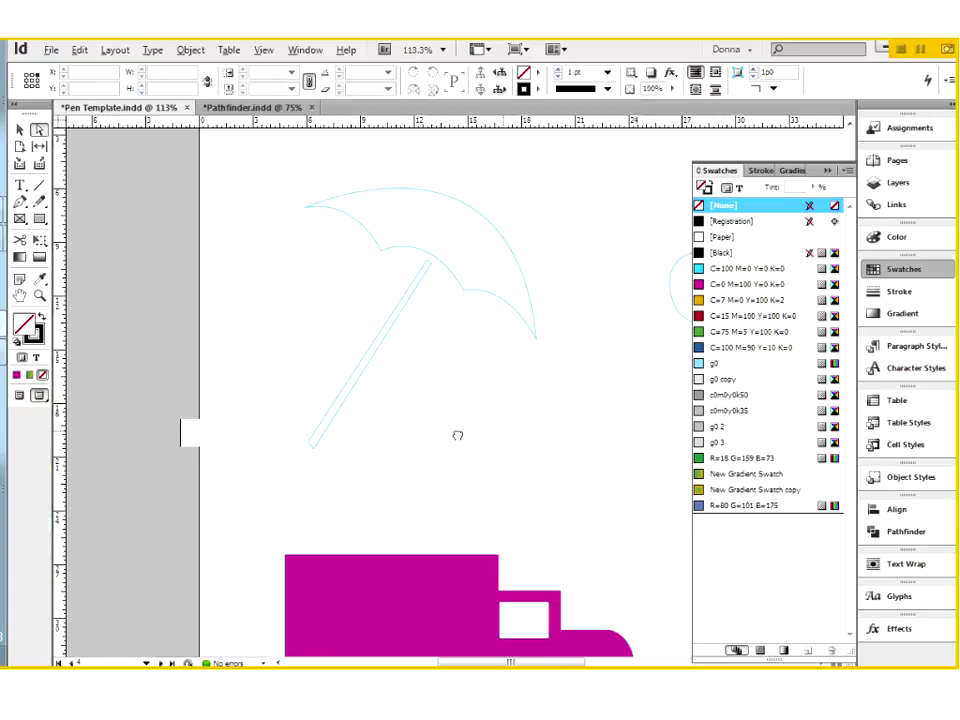
pyautogui.moveTo(457, 436); pyautogui.dragTo(327, 516)
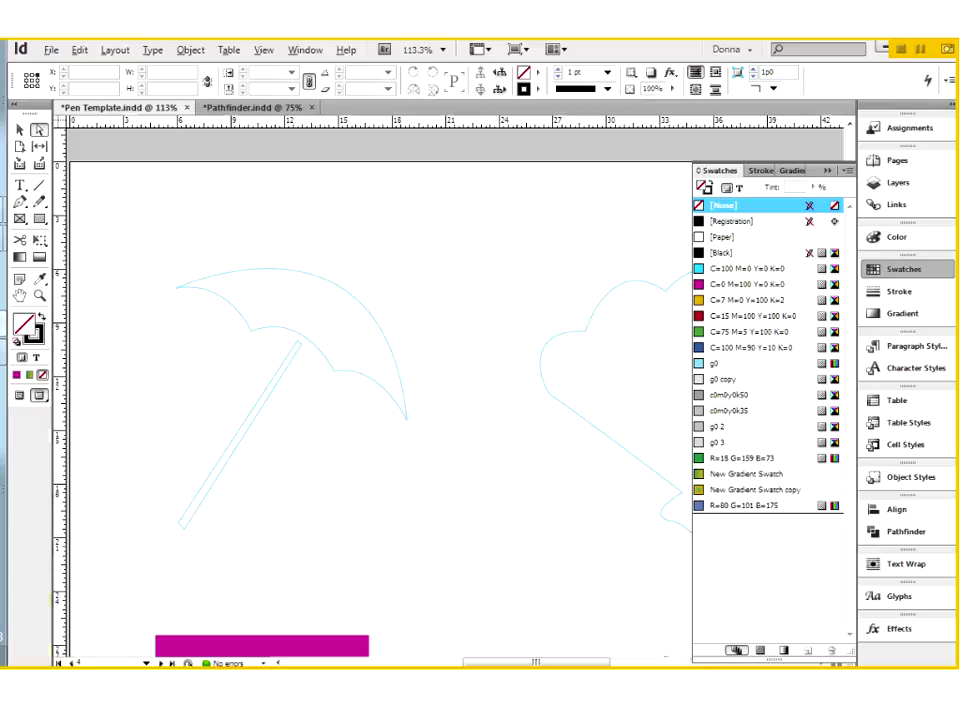
pyautogui.click(21, 200)
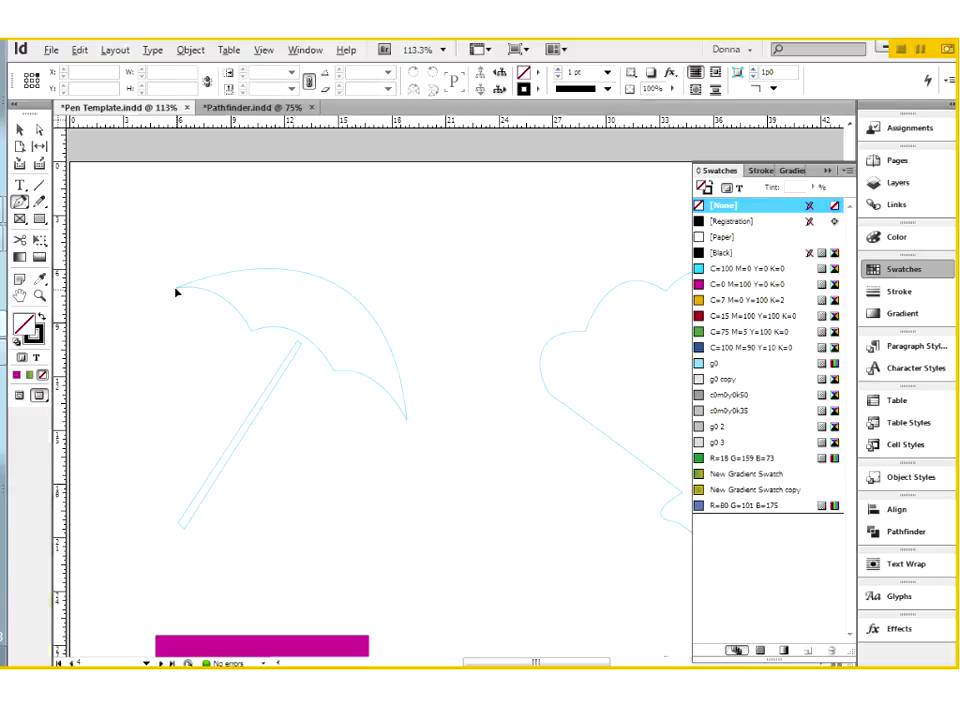
pyautogui.moveTo(175, 289); pyautogui.dragTo(261, 281)
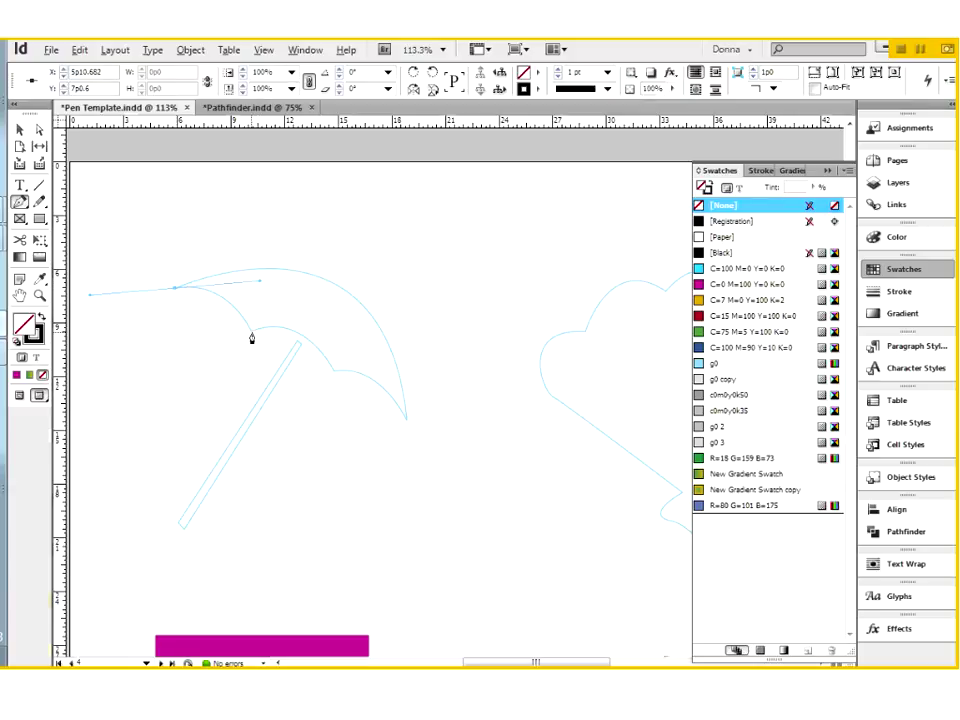
pyautogui.moveTo(251, 338); pyautogui.dragTo(253, 356)
pyautogui.keyDown('ctrl'); pyautogui.click(253, 286); pyautogui.keyUp('ctrl')
pyautogui.moveTo(253, 286); pyautogui.dragTo(253, 358)
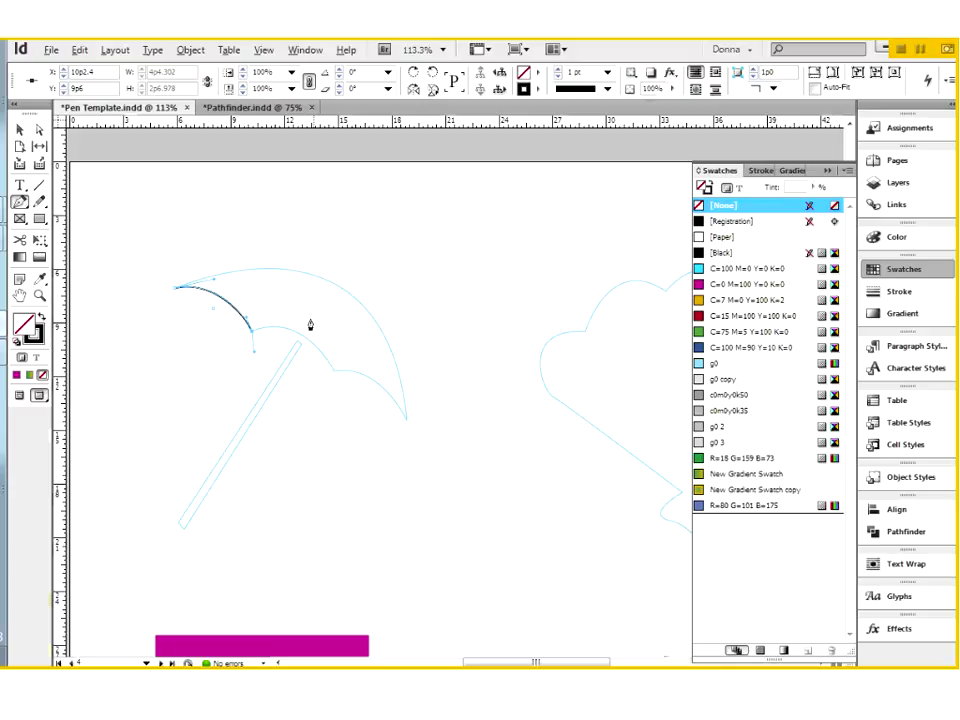
# Trace the canopy's second and third scallops to its right tip, redirecting the outgoing handle at each inner point to follow the template.
pyautogui.click(285, 329)
pyautogui.moveTo(285, 329); pyautogui.dragTo(276, 322)
pyautogui.moveTo(333, 372); pyautogui.dragTo(355, 425)
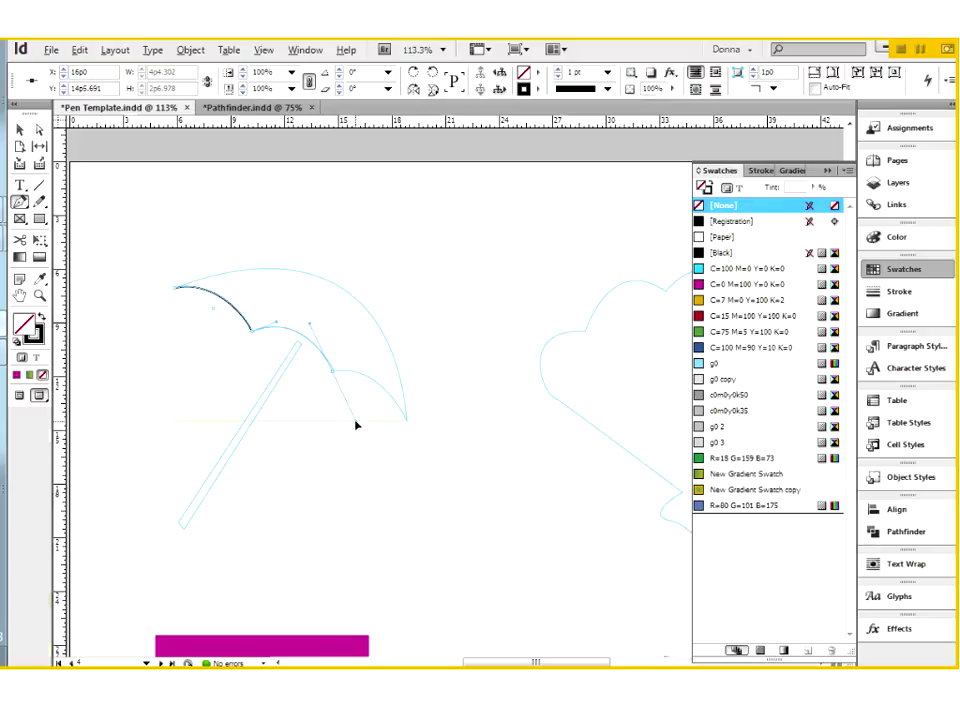
pyautogui.click(363, 368)
pyautogui.moveTo(405, 421); pyautogui.dragTo(416, 446)
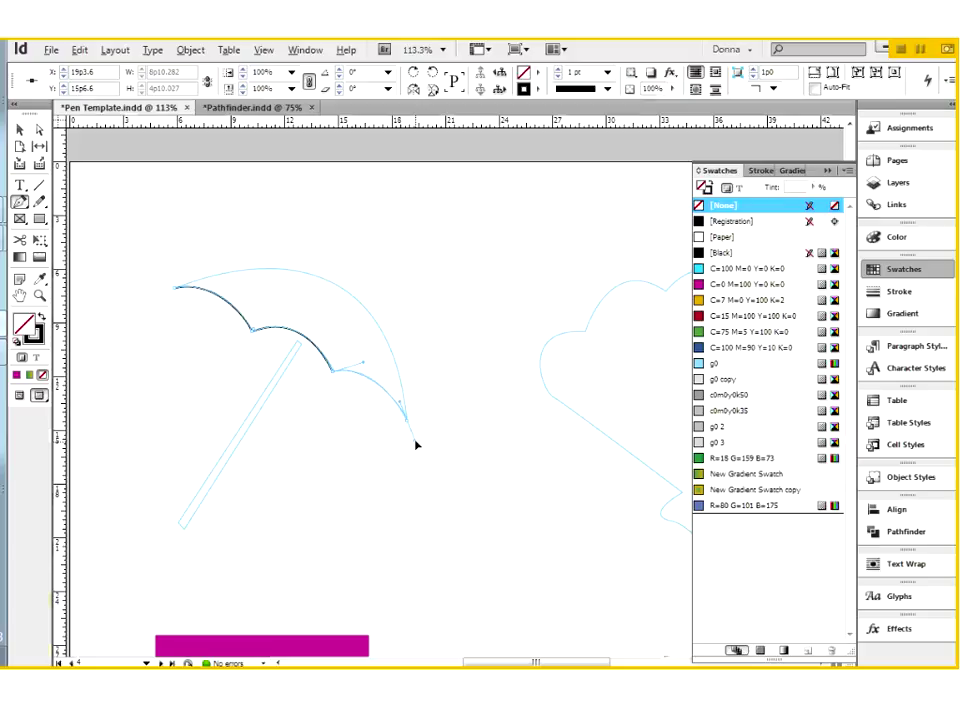
# Redirect the right tip's handle upward, close the canopy at the left tip with the large top arc, and deselect it.
pyautogui.moveTo(416, 446)
pyautogui.mouseDown()
pyautogui.moveTo(437, 362)
pyautogui.moveTo(400, 322)
pyautogui.mouseUp()
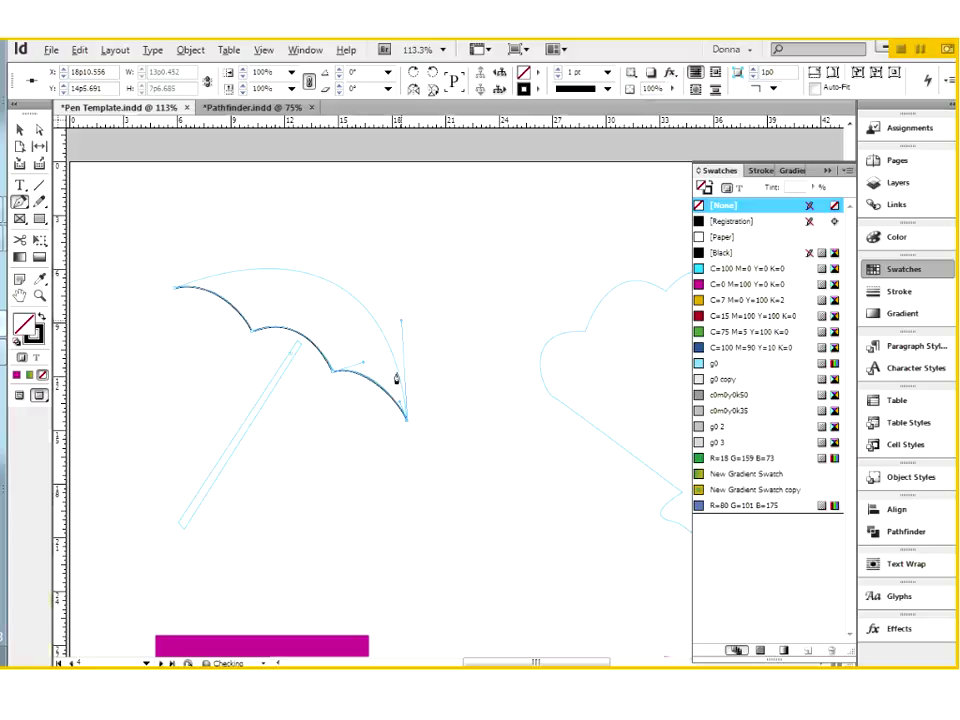
pyautogui.press('alt')
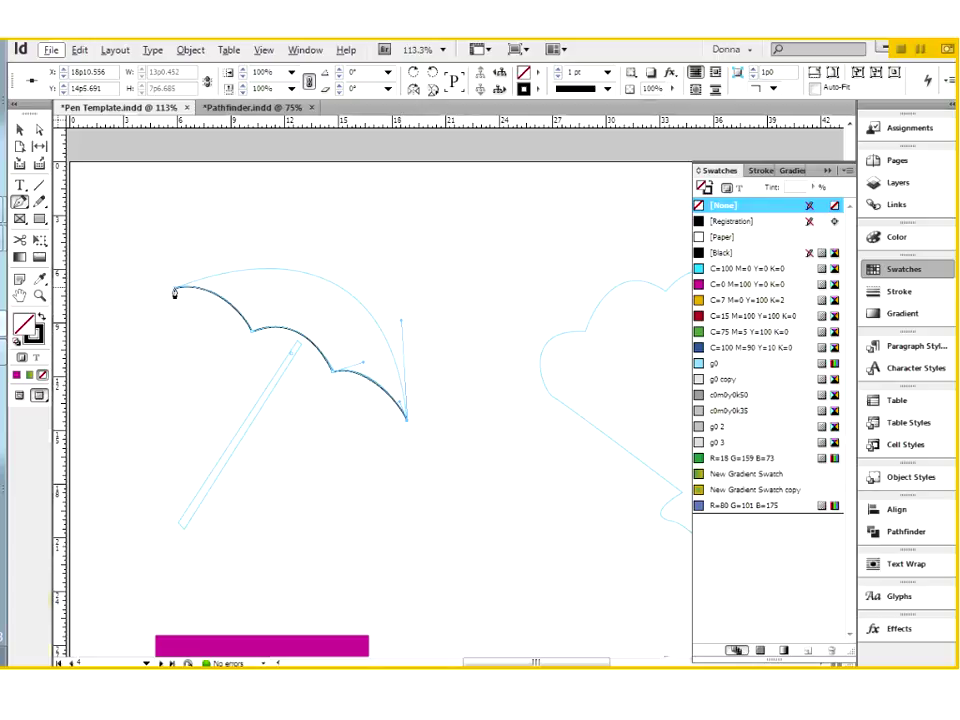
pyautogui.moveTo(175, 292); pyautogui.dragTo(342, 234)
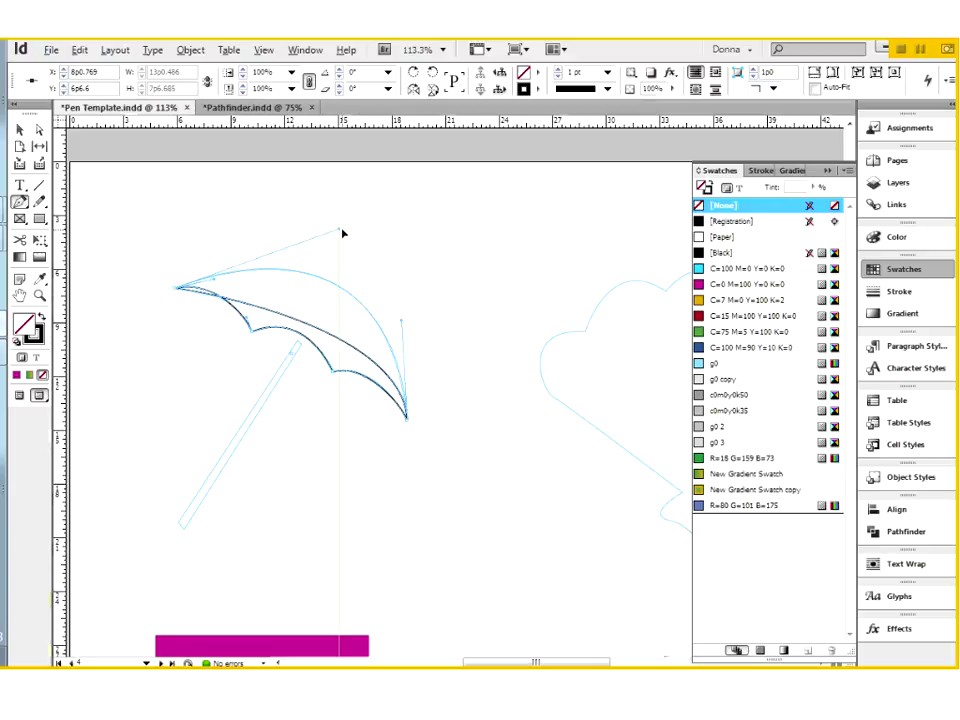
pyautogui.moveTo(342, 234); pyautogui.dragTo(339, 234)
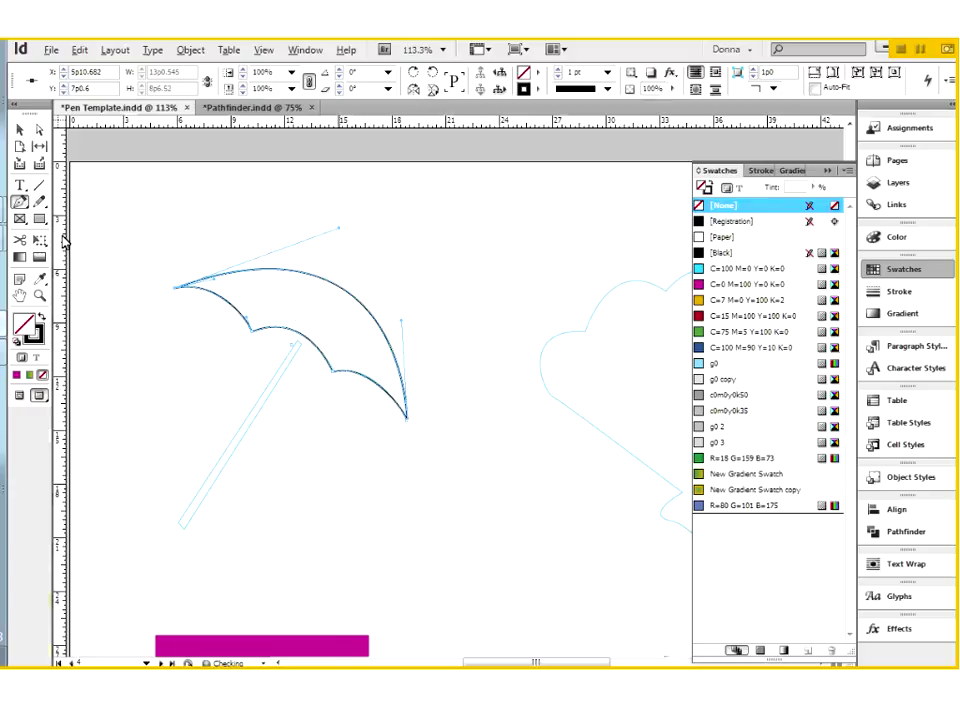
pyautogui.click(22, 131)
pyautogui.click(352, 571)
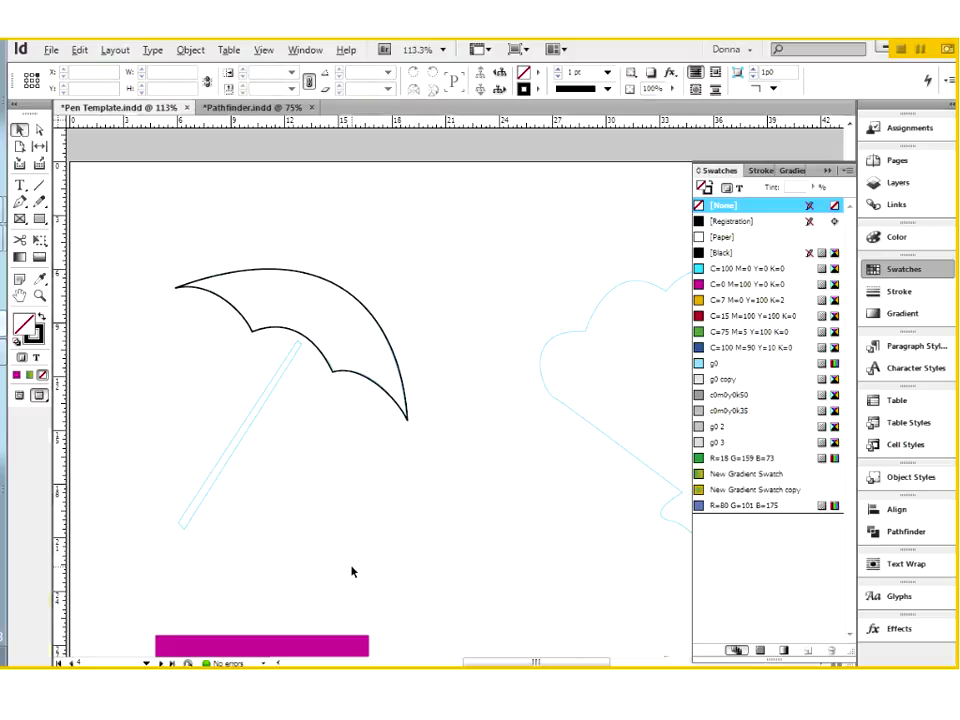
# Fill the umbrella canopy with the red swatch C=15 M=100 Y=100 K=0.
pyautogui.click(360, 379)
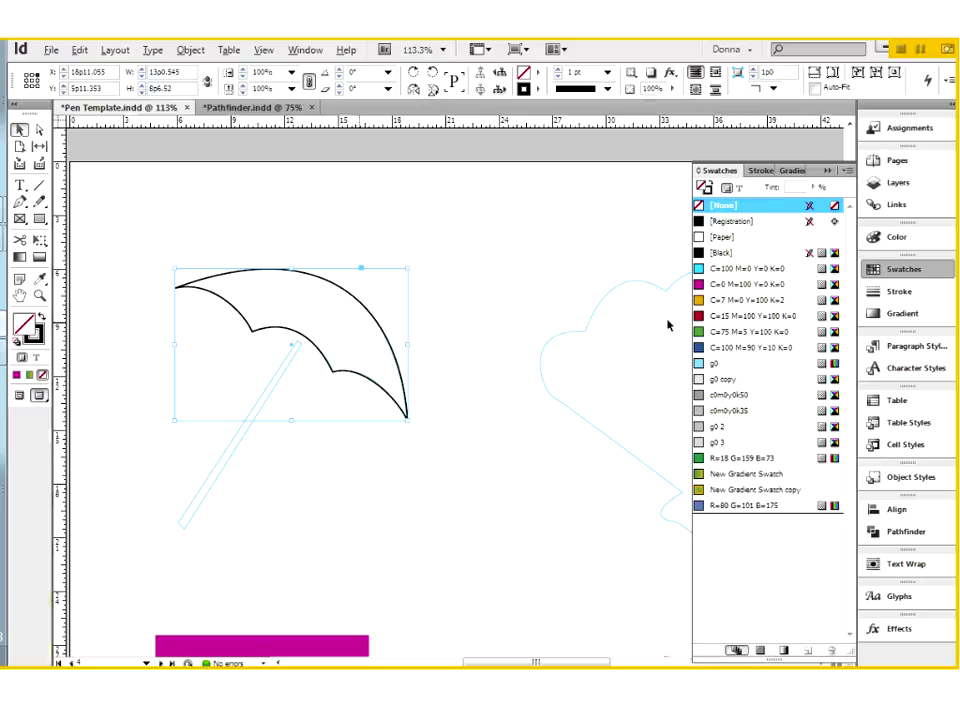
pyautogui.click(702, 318)
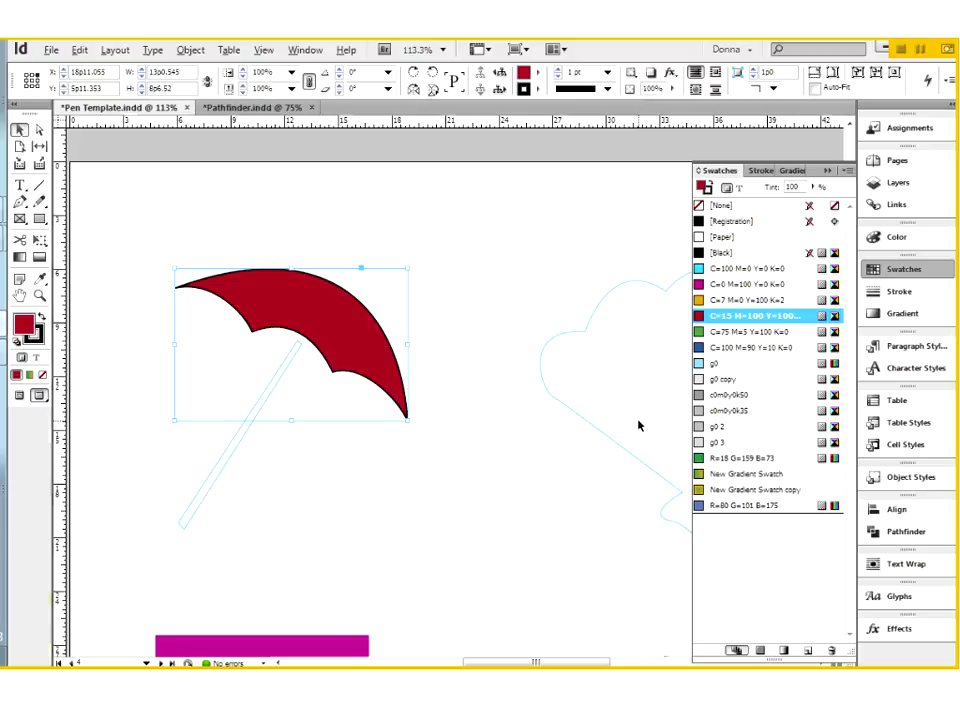
pyautogui.hotkey('ctrl', '-')
pyautogui.hotkey('ctrl', '-')
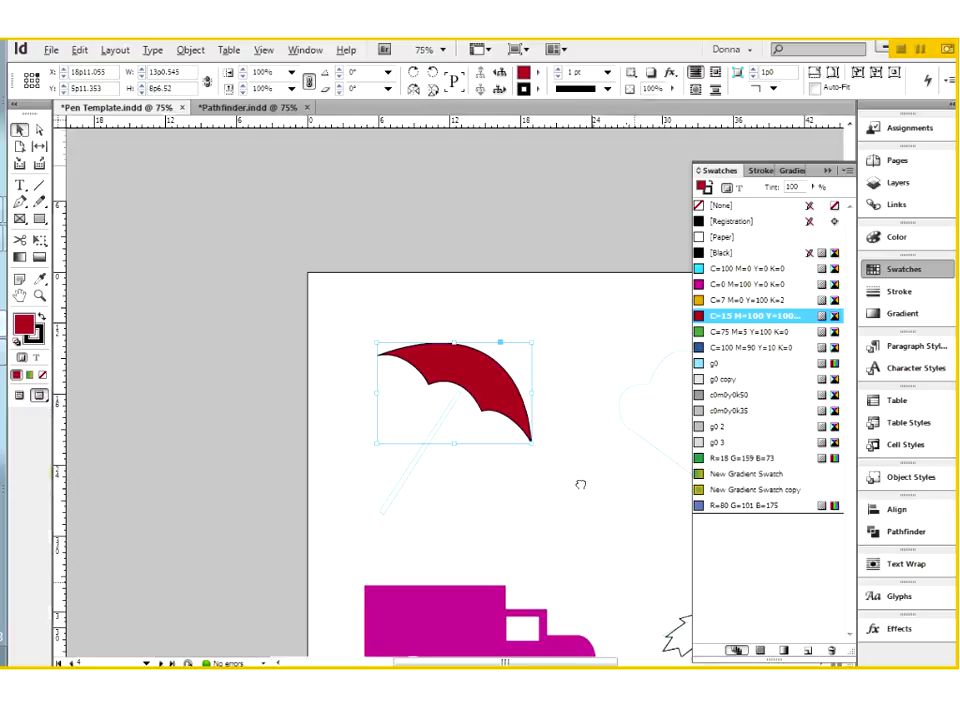
pyautogui.moveTo(580, 484); pyautogui.dragTo(369, 353)
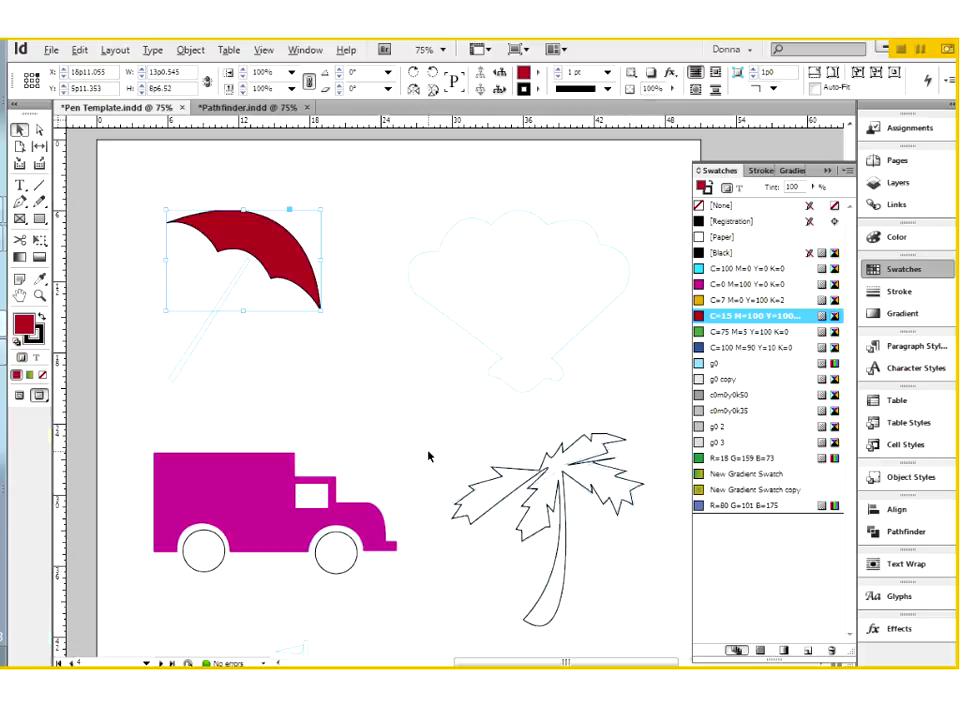